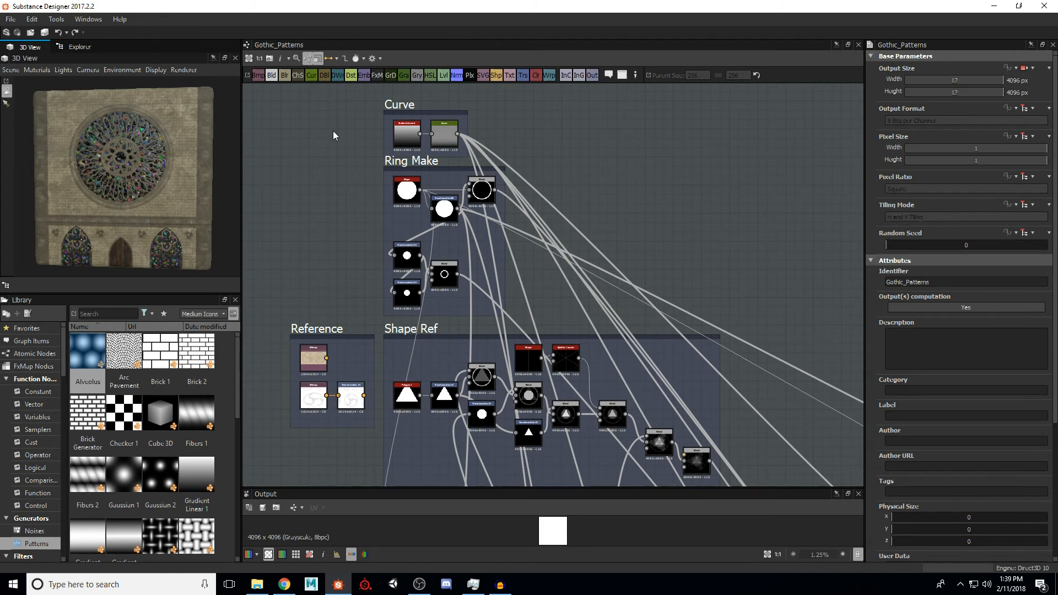
# Step: Examine the cathedral facade in the 3D view, closing in on the rose window's tracery and stained glass
pyautogui.moveTo(164, 170); pyautogui.dragTo(186, 152)
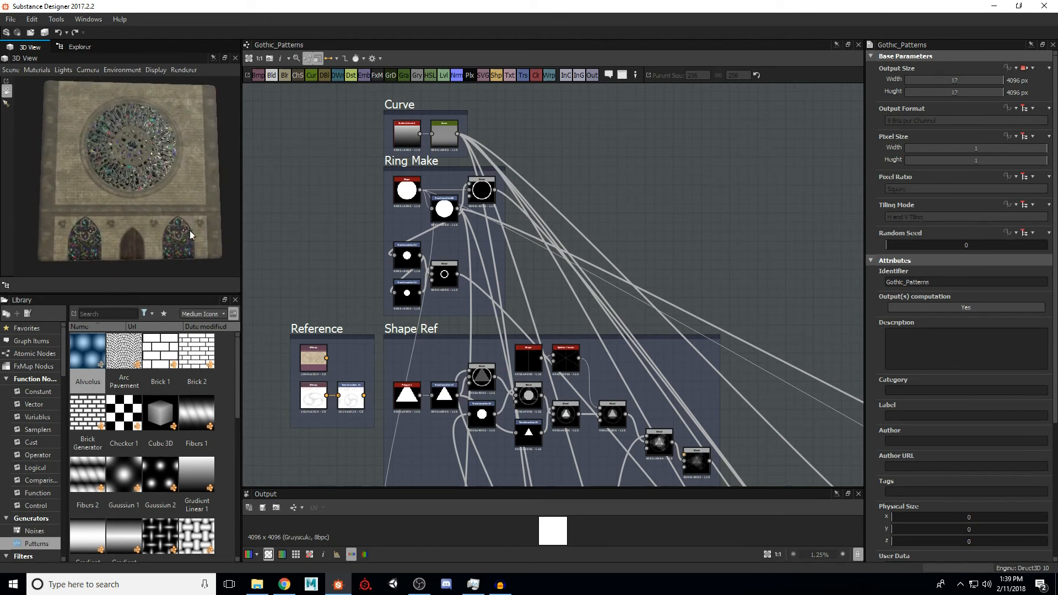
pyautogui.moveTo(174, 208); pyautogui.dragTo(200, 99)
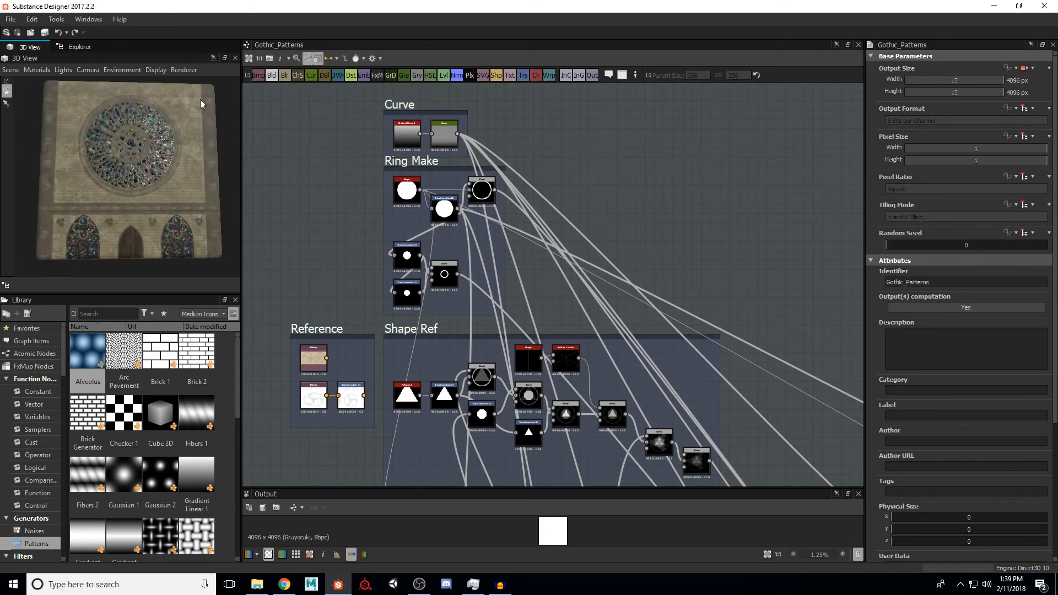
pyautogui.moveTo(121, 214); pyautogui.dragTo(140, 192, button='middle')
pyautogui.scroll(3, 142, 157)
pyautogui.moveTo(142, 157); pyautogui.dragTo(147, 179, button='middle')
pyautogui.scroll(3, 146, 180)
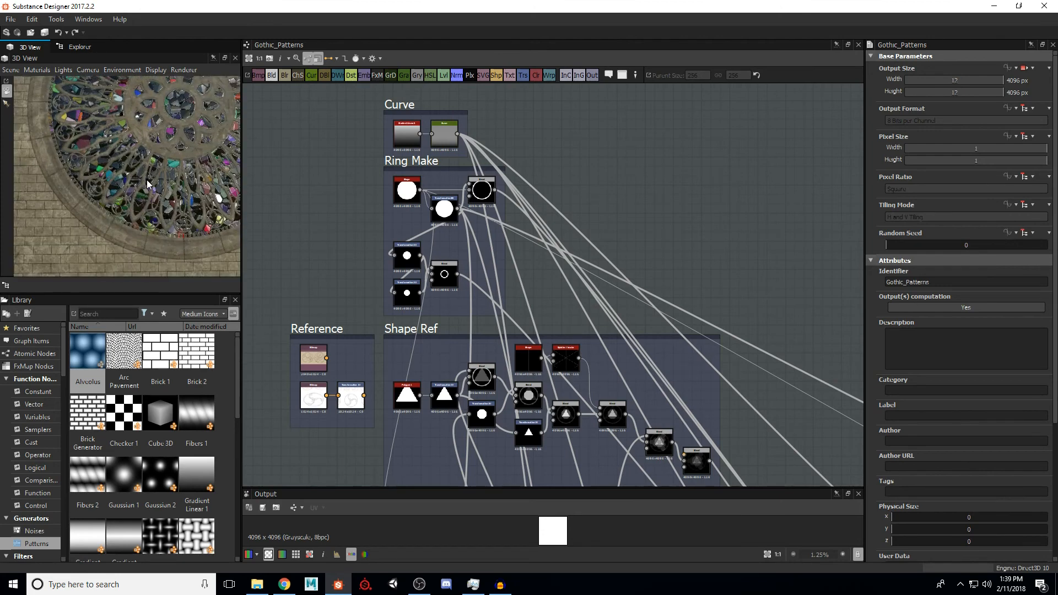
pyautogui.scroll(2, 146, 179)
# Step: Examine the facade's decorative band, carved leaf ornament and arched stained-glass windows in the 3D view
pyautogui.moveTo(146, 182); pyautogui.dragTo(134, 180)
pyautogui.moveTo(134, 177)
pyautogui.mouseDown(button='middle')
pyautogui.moveTo(118, 181)
pyautogui.moveTo(125, 173)
pyautogui.mouseUp(button='middle')
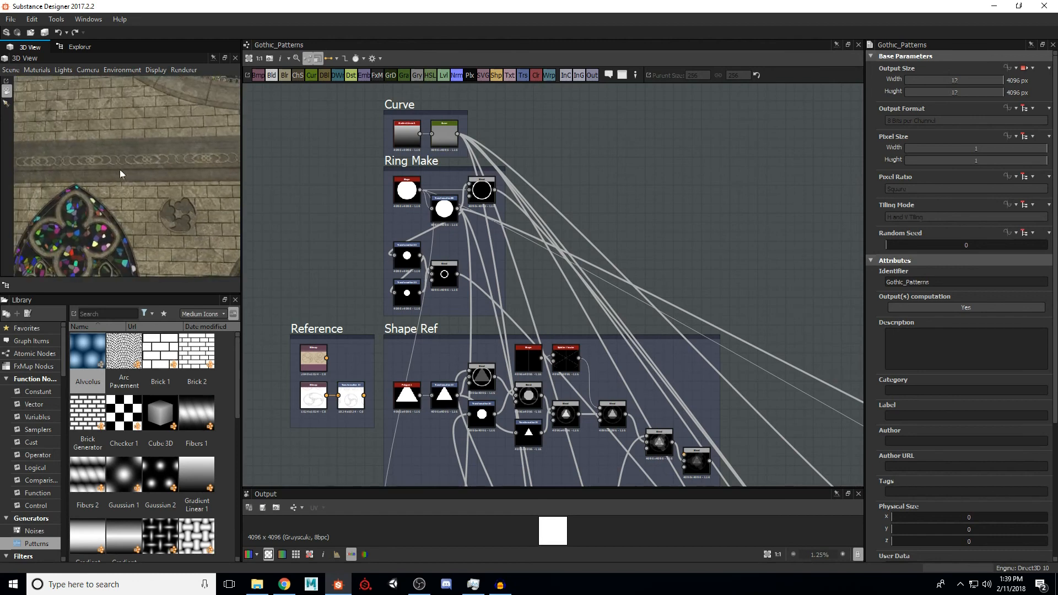
pyautogui.moveTo(178, 213); pyautogui.dragTo(136, 183, button='middle')
pyautogui.scroll(2, 139, 185)
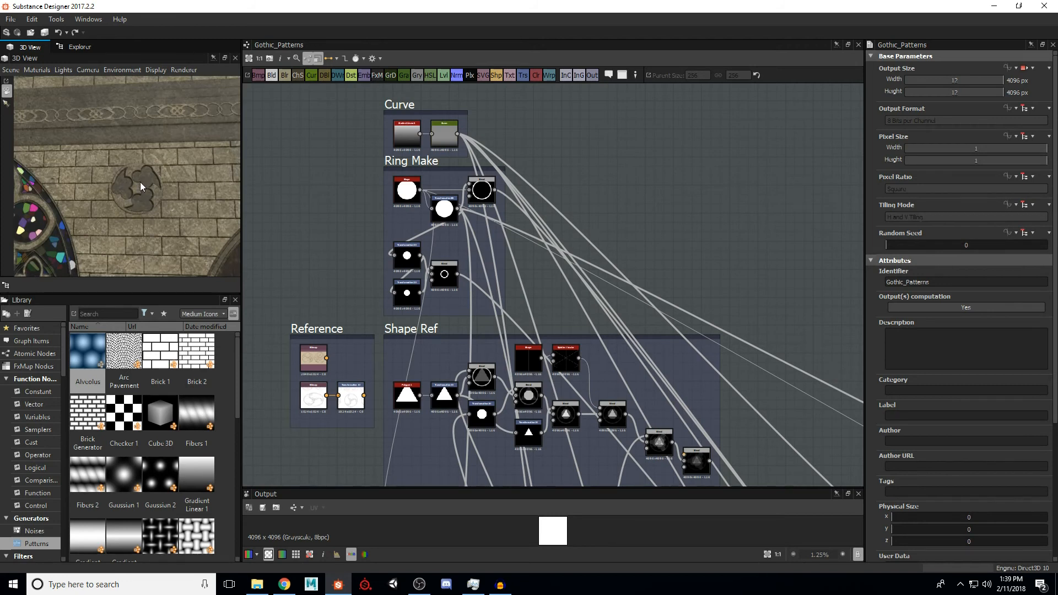
pyautogui.moveTo(132, 194); pyautogui.dragTo(157, 171, button='middle')
pyautogui.scroll(-2, 139, 185)
pyautogui.scroll(-3, 167, 167)
pyautogui.scroll(-6, 493, 212)
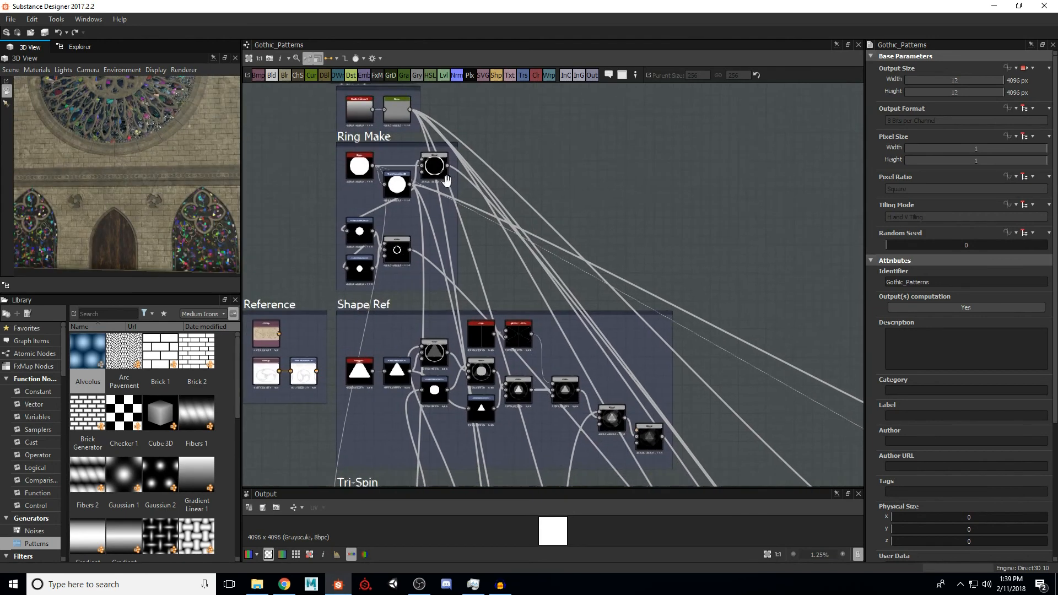
# Step: Survey the whole Gothic_Patterns graph from the Curve frame down to the Deco frame and back
pyautogui.scroll(-5, 506, 198)
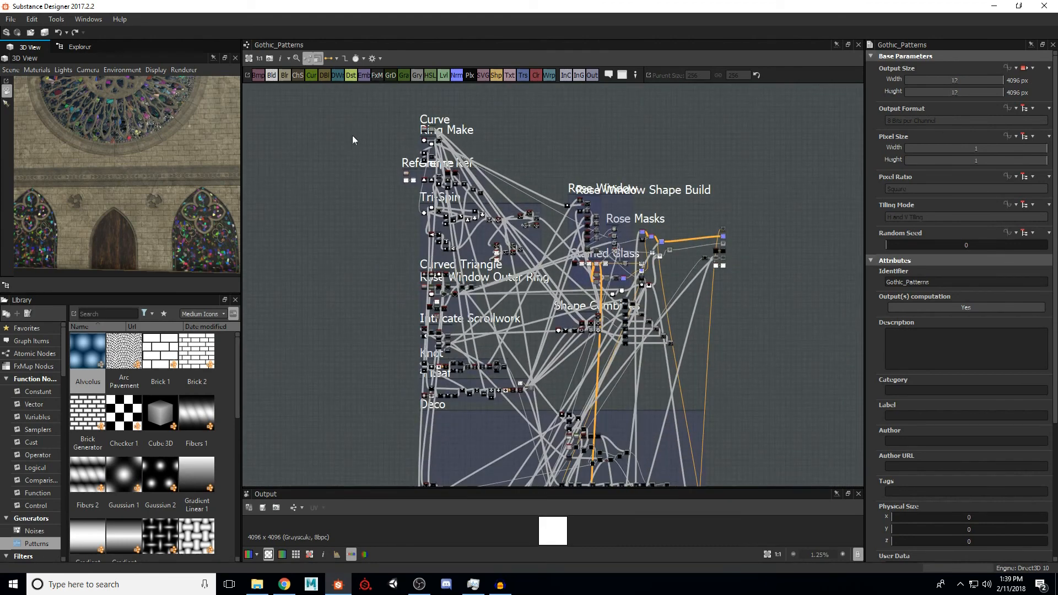
pyautogui.moveTo(530, 225); pyautogui.dragTo(746, 401)
pyautogui.click(747, 398)
pyautogui.moveTo(747, 399); pyautogui.dragTo(718, 241, button='middle')
pyautogui.scroll(-1, 711, 283)
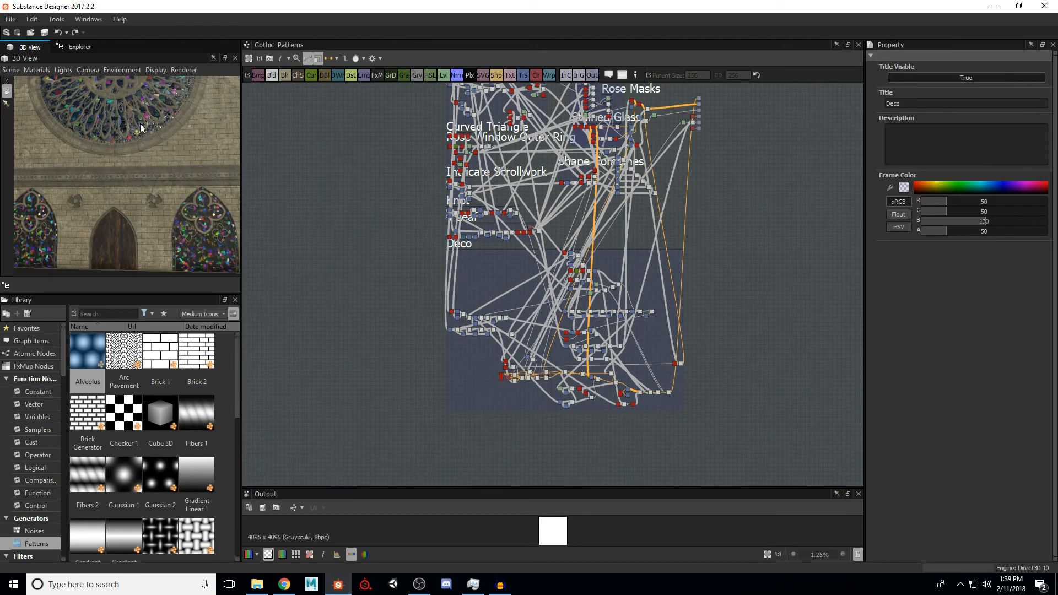
pyautogui.moveTo(515, 240); pyautogui.dragTo(516, 318, button='middle')
pyautogui.scroll(5, 517, 317)
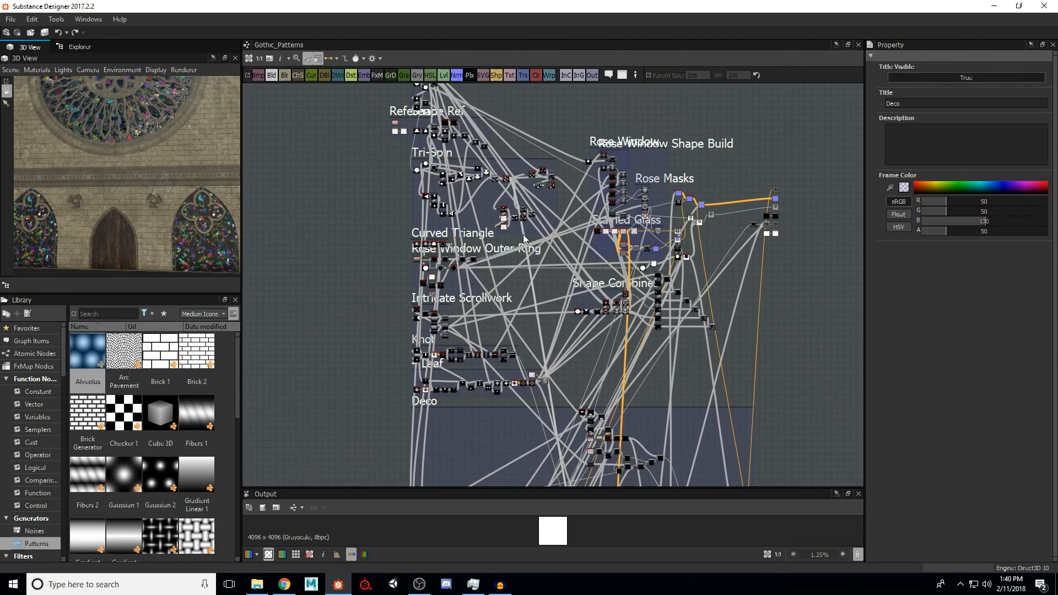
pyautogui.moveTo(420, 182); pyautogui.dragTo(442, 294, button='middle')
pyautogui.scroll(8, 430, 194)
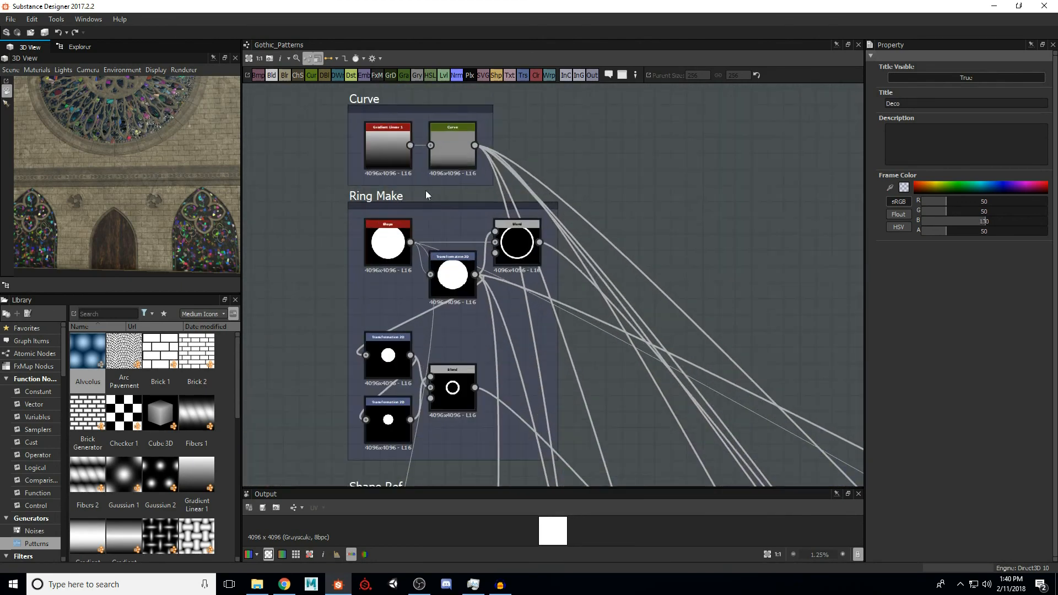
# Step: Inspect the Curve node's output in an enlarged 2D view and select the first middle point of its curve
pyautogui.moveTo(433, 169); pyautogui.dragTo(436, 195, button='middle')
pyautogui.moveTo(161, 153); pyautogui.dragTo(149, 169)
pyautogui.moveTo(431, 186); pyautogui.dragTo(430, 196, button='middle')
pyautogui.scroll(4, 429, 196)
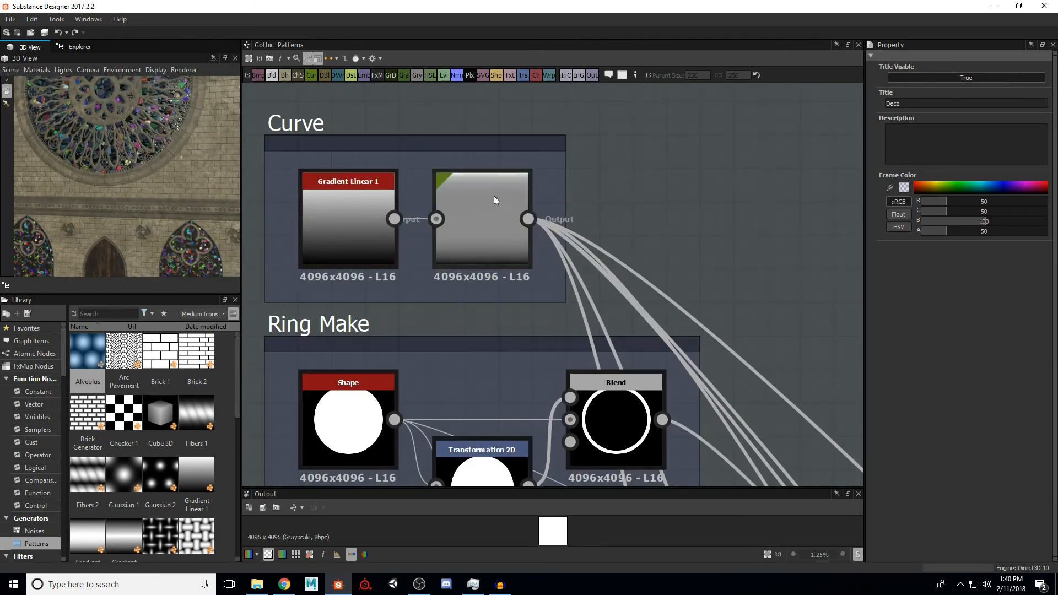
pyautogui.click(485, 210)
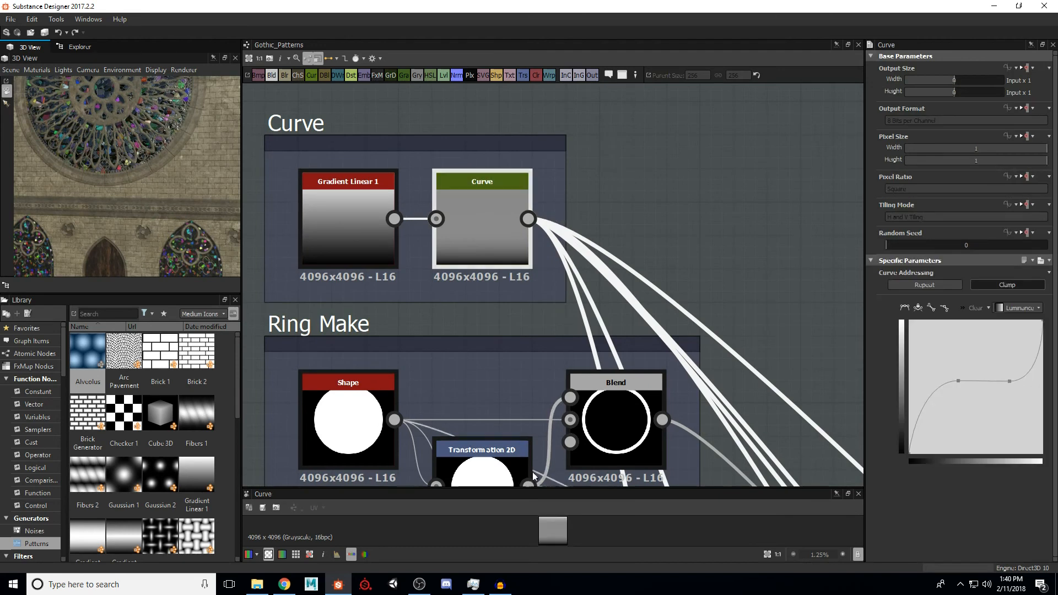
pyautogui.moveTo(521, 488); pyautogui.dragTo(521, 321)
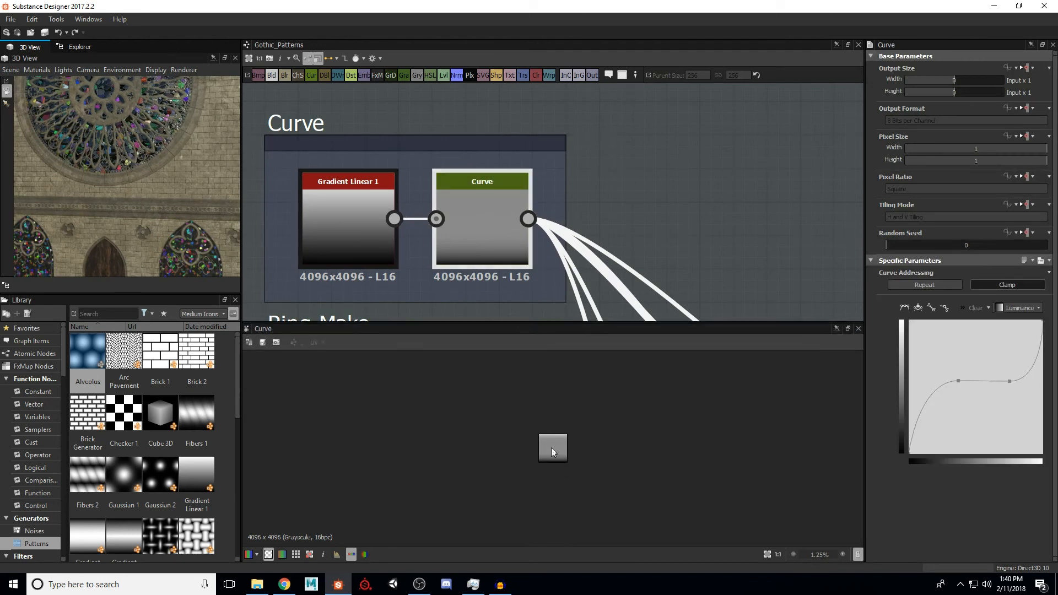
pyautogui.scroll(5, 561, 441)
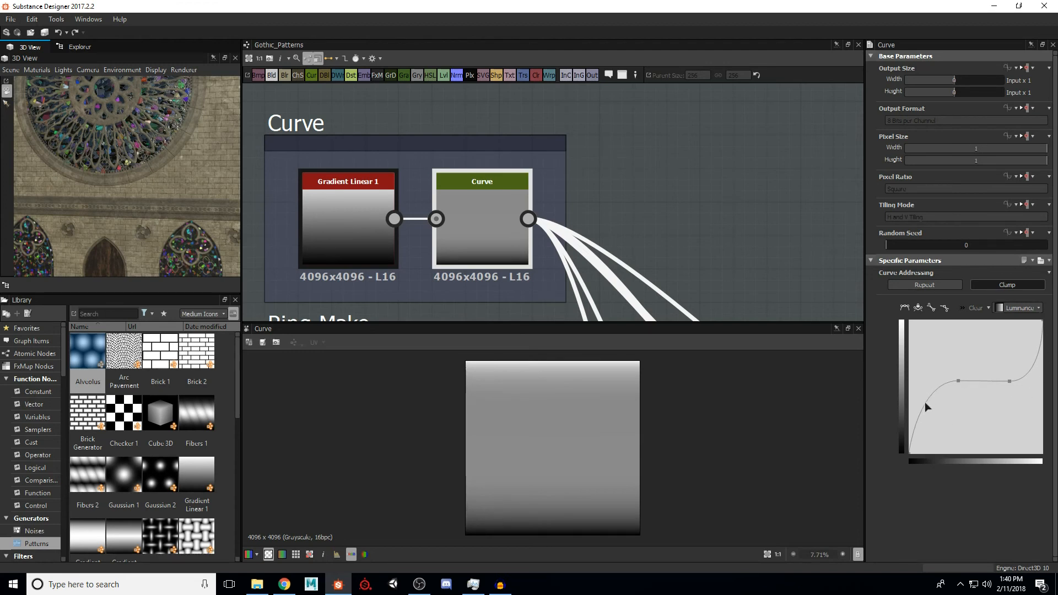
pyautogui.click(958, 382)
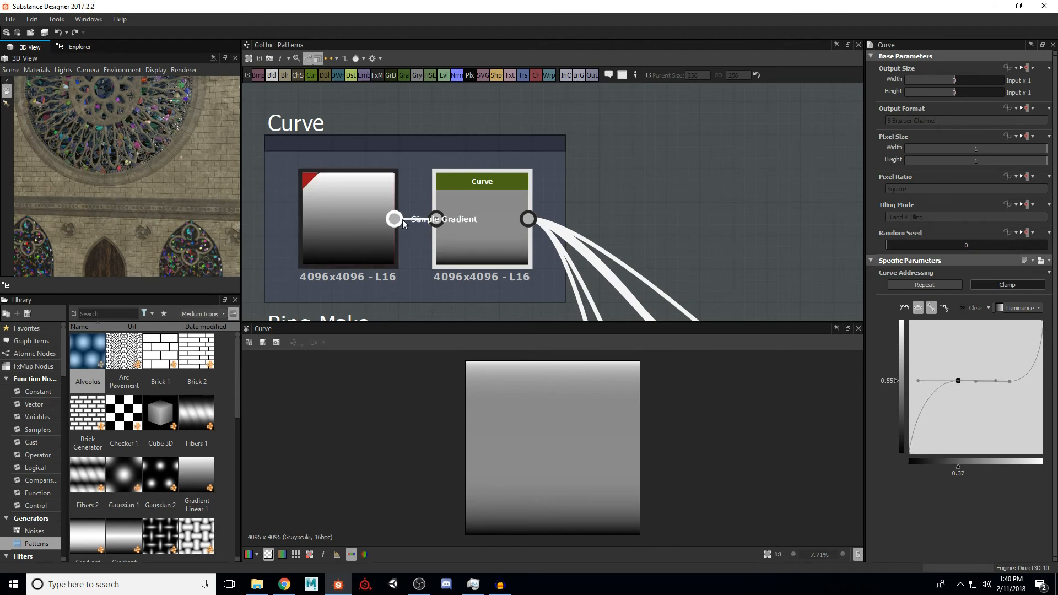
pyautogui.click(688, 199)
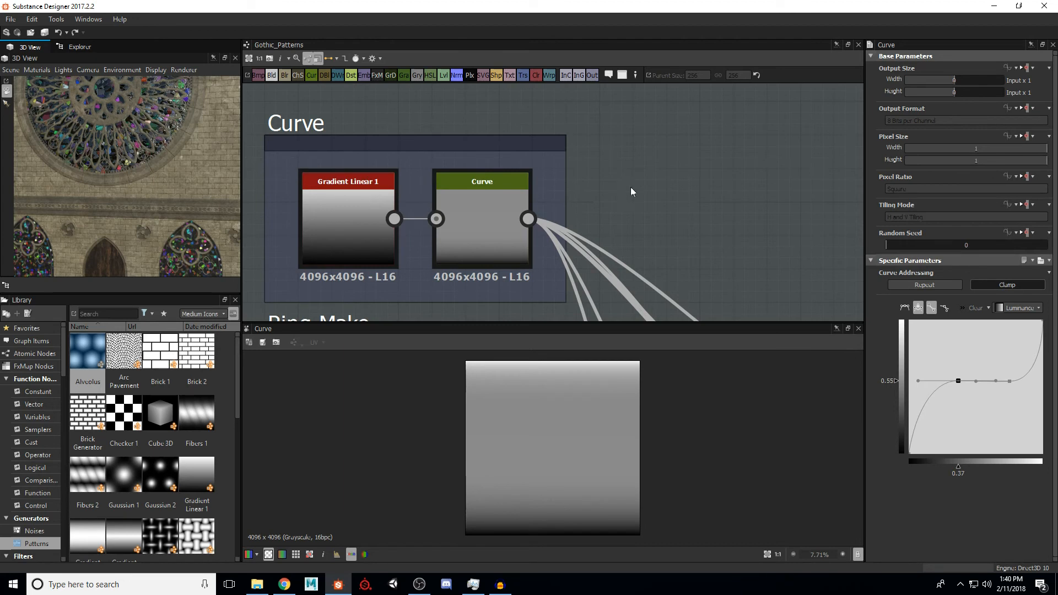
# Step: Preview the Ring Make frame's Shape, Transformation 2D and upper Blend nodes to examine how the ring is built
pyautogui.scroll(-5, 619, 199)
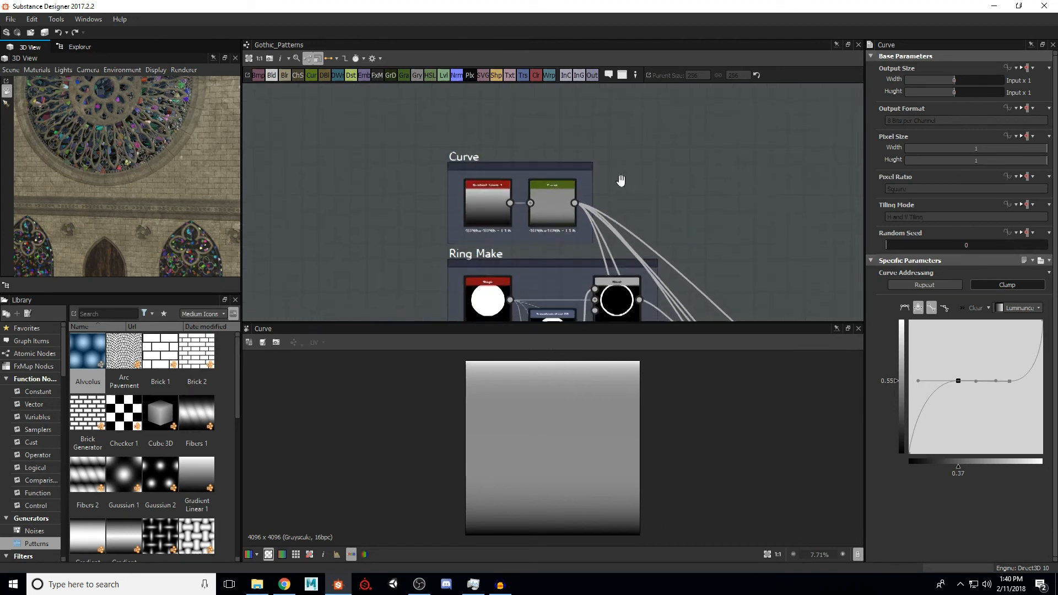
pyautogui.moveTo(644, 189); pyautogui.dragTo(627, 168, button='middle')
pyautogui.scroll(-2, 140, 188)
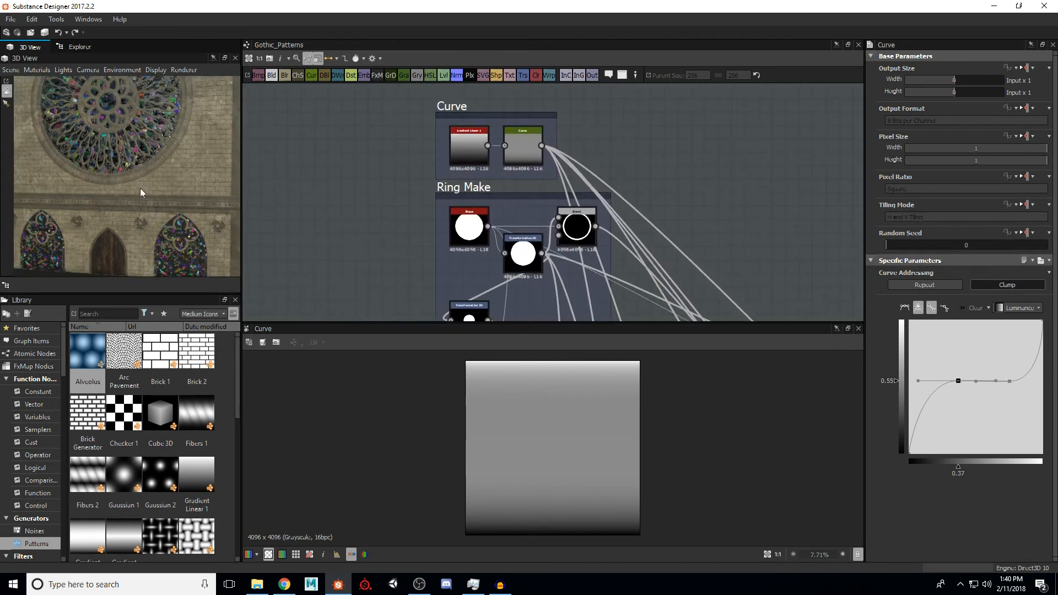
pyautogui.moveTo(140, 188); pyautogui.dragTo(147, 191)
pyautogui.moveTo(146, 190); pyautogui.dragTo(151, 186, button='middle')
pyautogui.scroll(-1, 495, 154)
pyautogui.moveTo(519, 210)
pyautogui.mouseDown(button='middle')
pyautogui.moveTo(496, 154)
pyautogui.moveTo(528, 174)
pyautogui.moveTo(511, 193)
pyautogui.mouseUp(button='middle')
pyautogui.scroll(1, 510, 193)
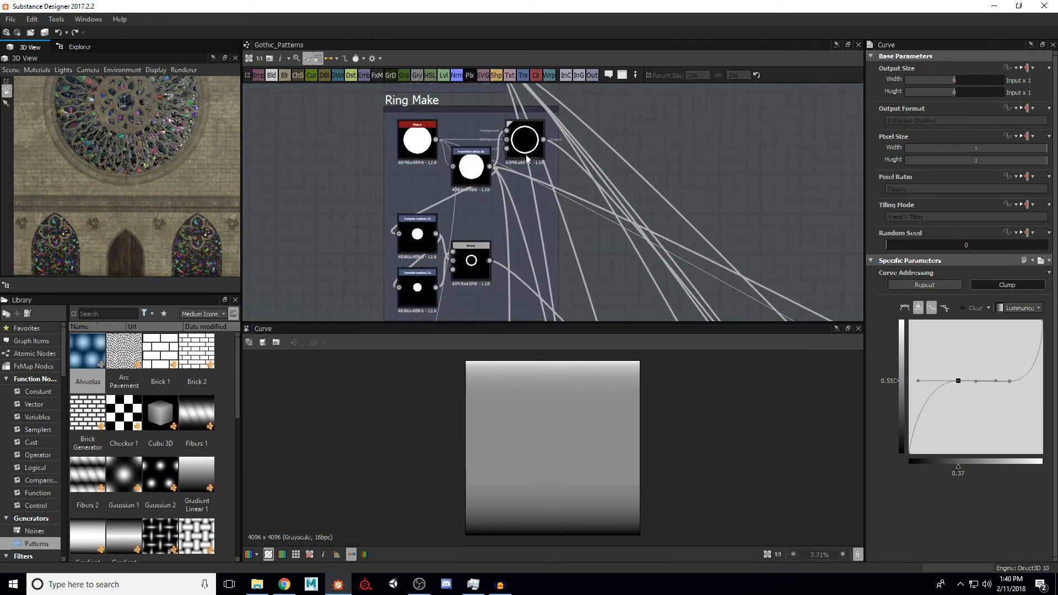
pyautogui.doubleClick(417, 138)
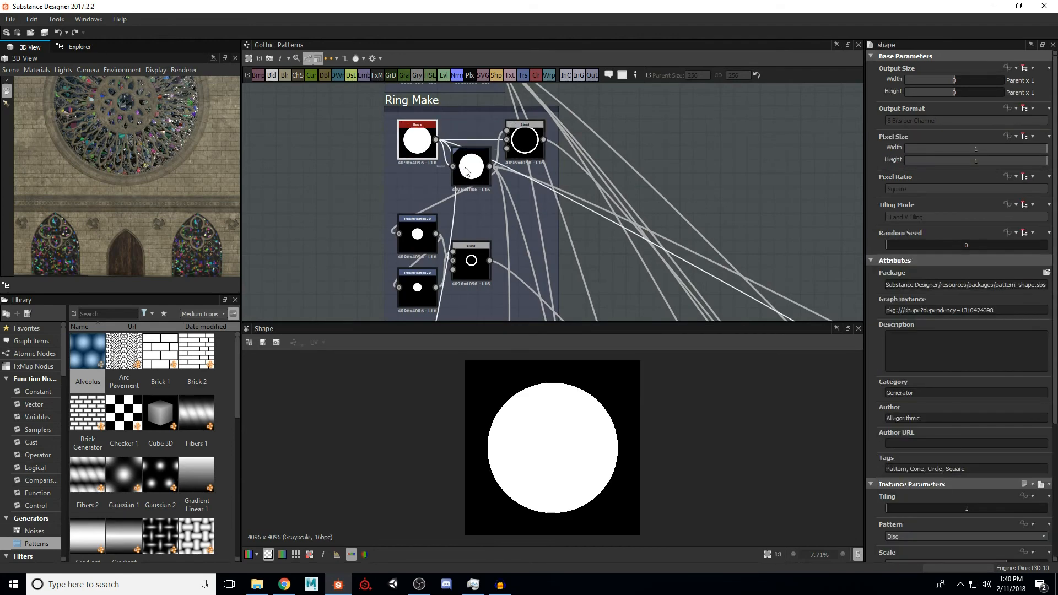
pyautogui.doubleClick(525, 139)
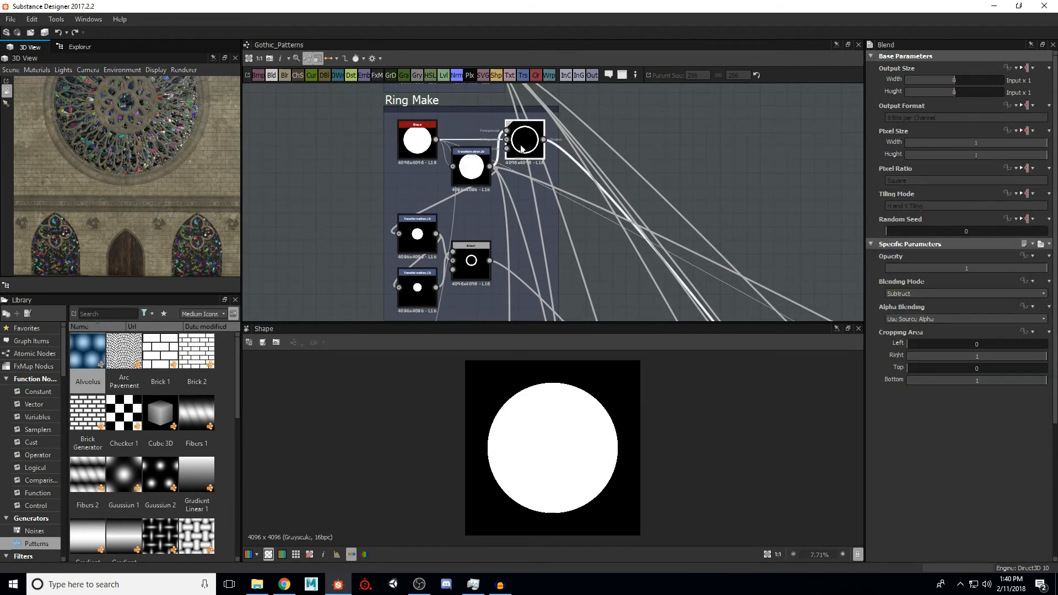
pyautogui.doubleClick(475, 171)
pyautogui.doubleClick(523, 138)
# Step: Open the top bitmap of the Reference frame in the 2D view and examine its circle construction drawing
pyautogui.moveTo(563, 224); pyautogui.dragTo(559, 196, button='middle')
pyautogui.scroll(-1, 489, 232)
pyautogui.moveTo(489, 233); pyautogui.dragTo(493, 199, button='middle')
pyautogui.scroll(-3, 493, 202)
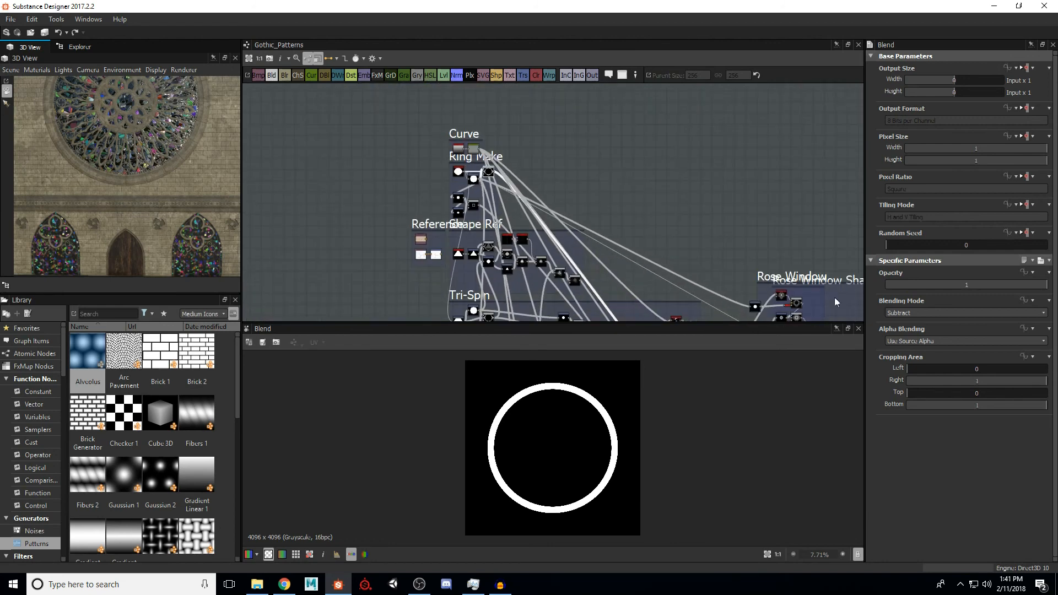
pyautogui.moveTo(595, 202); pyautogui.dragTo(610, 181, button='middle')
pyautogui.scroll(5, 541, 221)
pyautogui.moveTo(455, 215); pyautogui.dragTo(432, 198, button='middle')
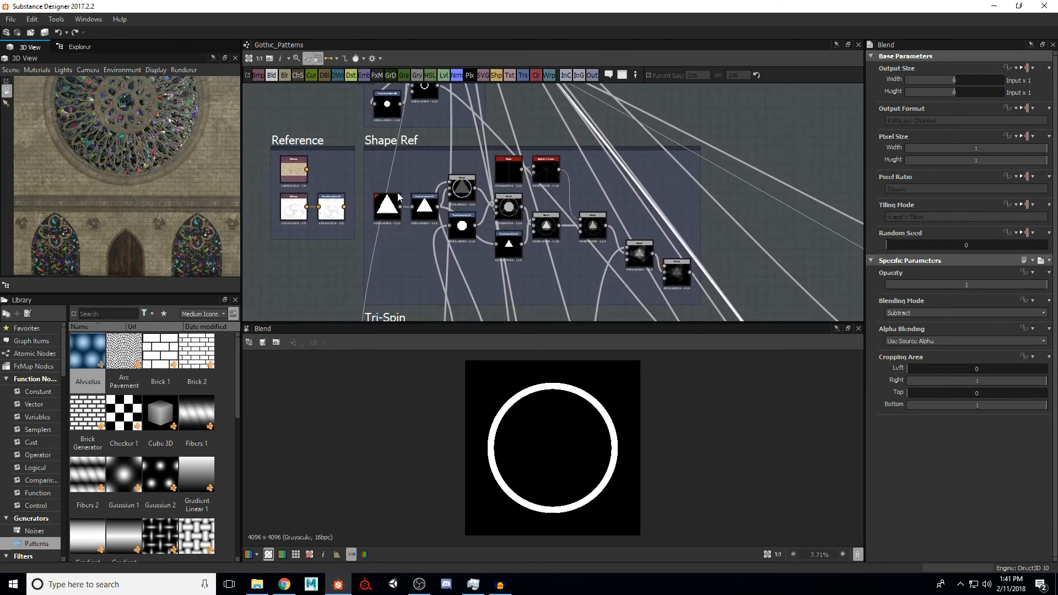
pyautogui.doubleClick(297, 175)
pyautogui.scroll(5, 568, 452)
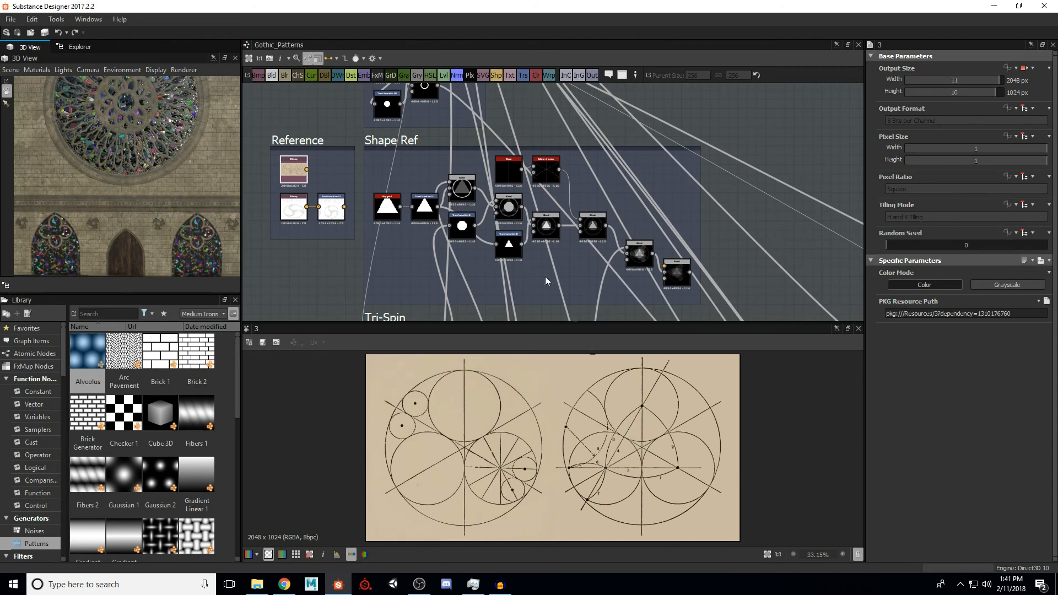
# Step: Preview the second reference bitmap and its Transformation 2D node, examining the construction lines and the three-lobed tracery
pyautogui.doubleClick(291, 209)
pyautogui.doubleClick(330, 210)
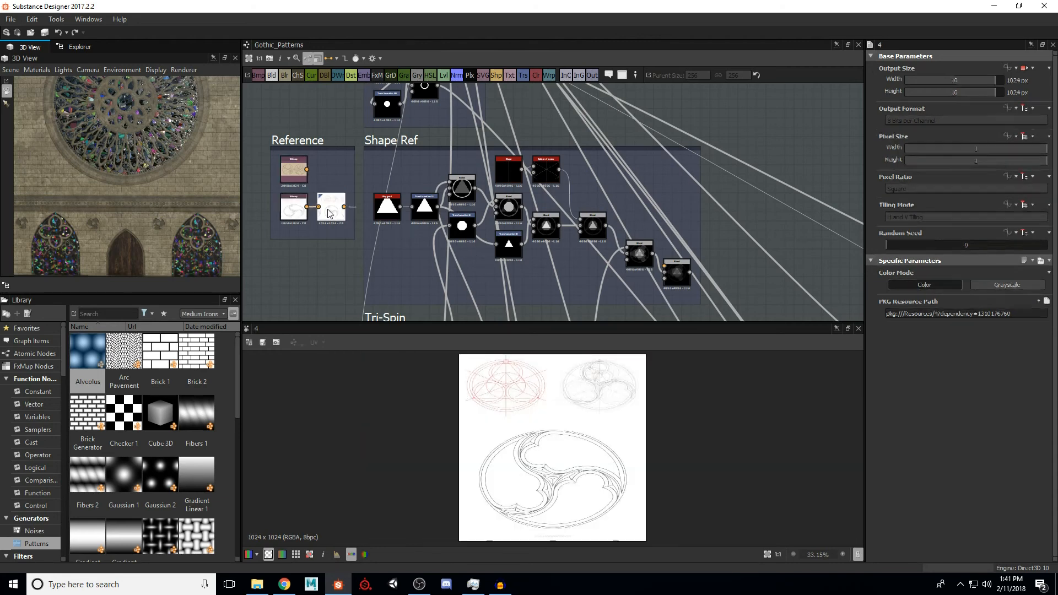
pyautogui.scroll(4, 580, 492)
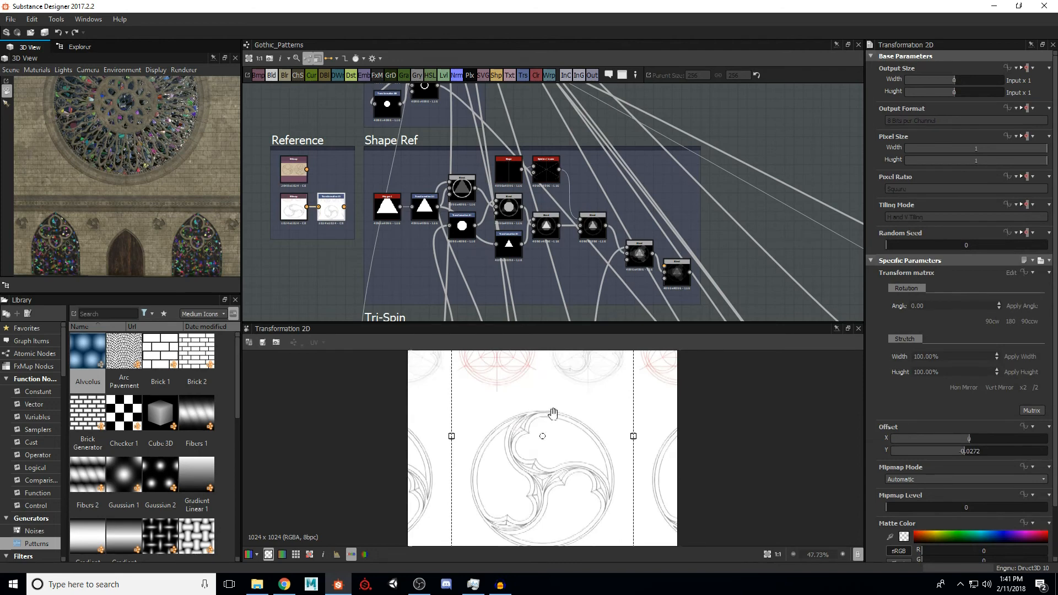
pyautogui.scroll(1, 480, 422)
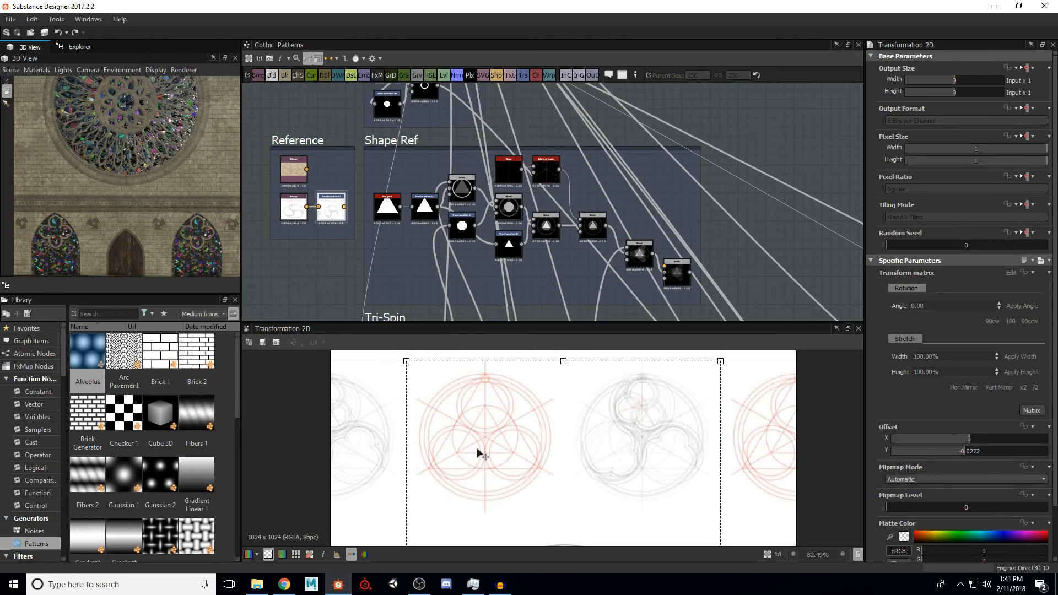
pyautogui.moveTo(550, 479); pyautogui.dragTo(554, 408, button='middle')
pyautogui.scroll(-2, 565, 440)
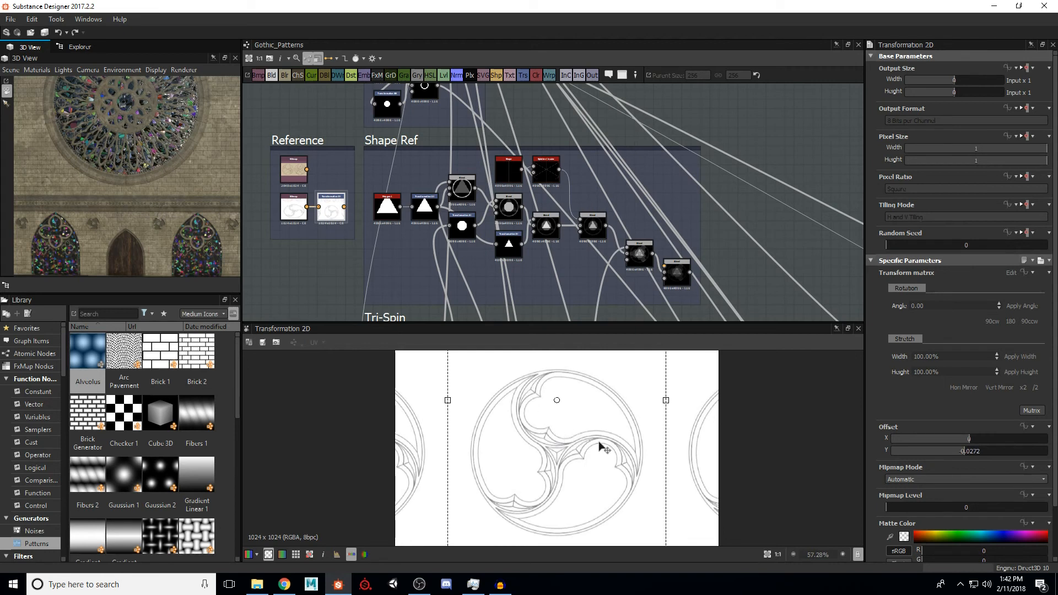
pyautogui.scroll(-1, 518, 267)
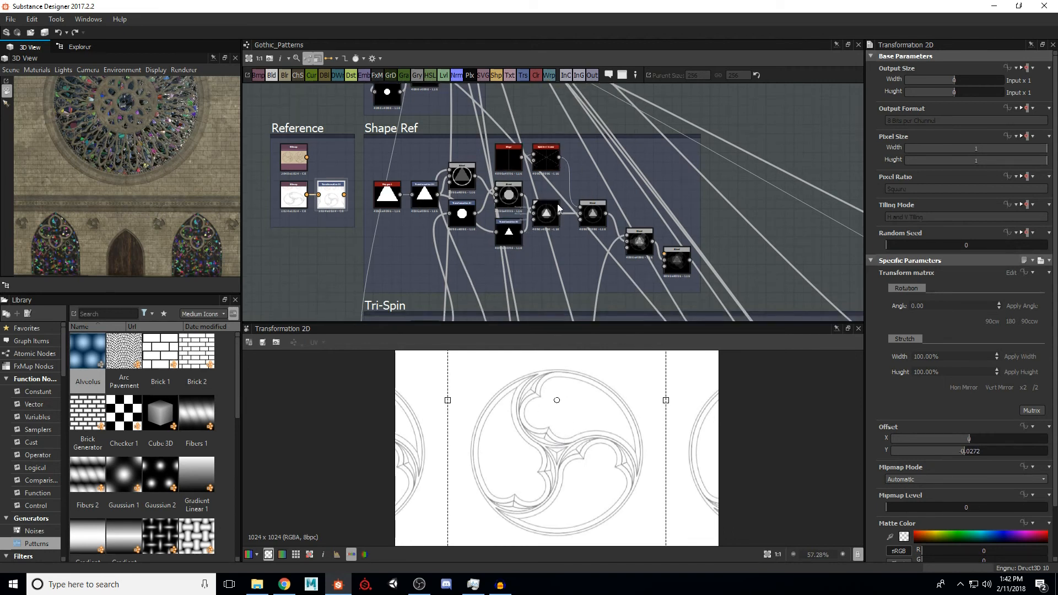
pyautogui.doubleClick(331, 195)
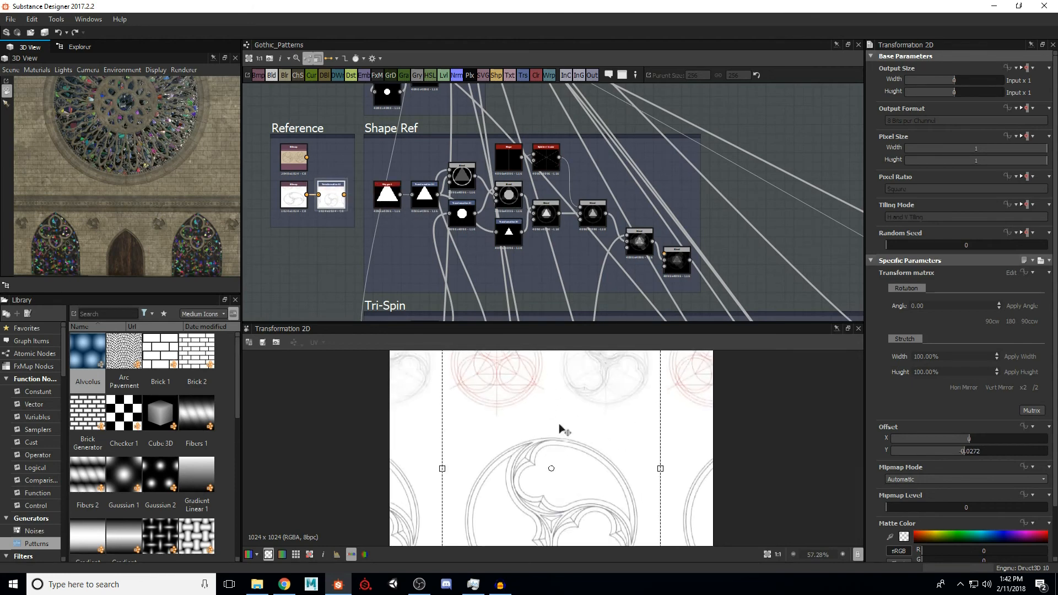
pyautogui.scroll(1, 546, 429)
pyautogui.scroll(1, 546, 429)
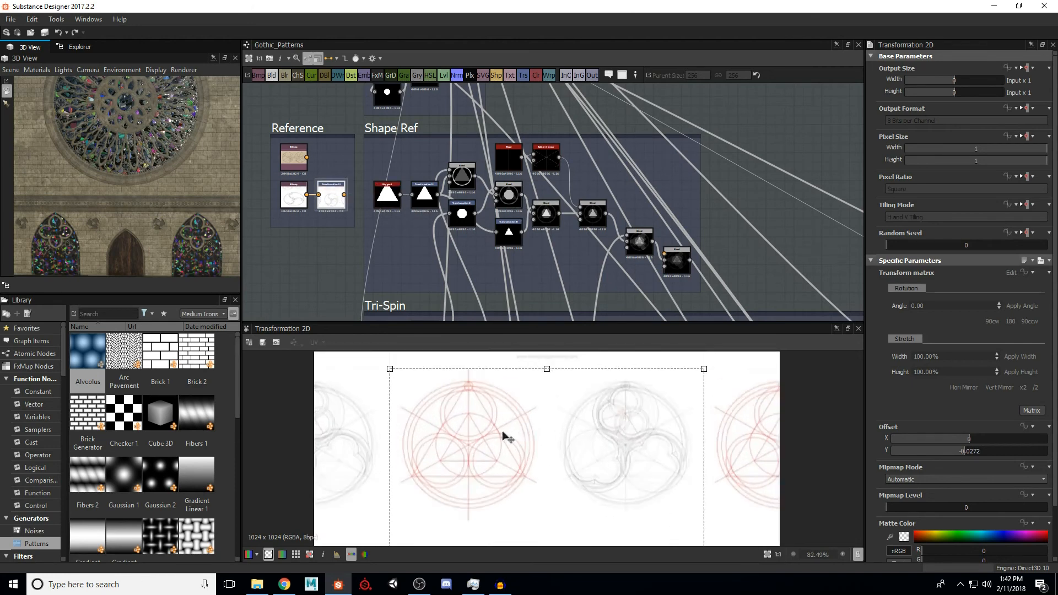
# Step: Preview the Shape Ref frame's Polygon, Transformation 2D and first two Blend nodes to examine the triangle and circle construction
pyautogui.doubleClick(384, 198)
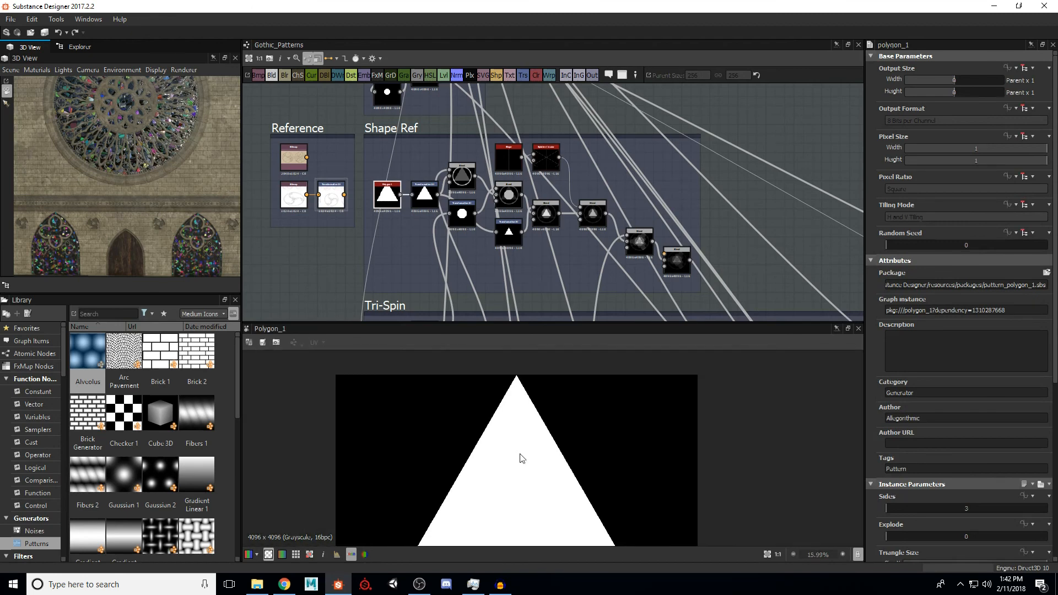
pyautogui.press('f')
pyautogui.doubleClick(420, 197)
pyautogui.doubleClick(461, 176)
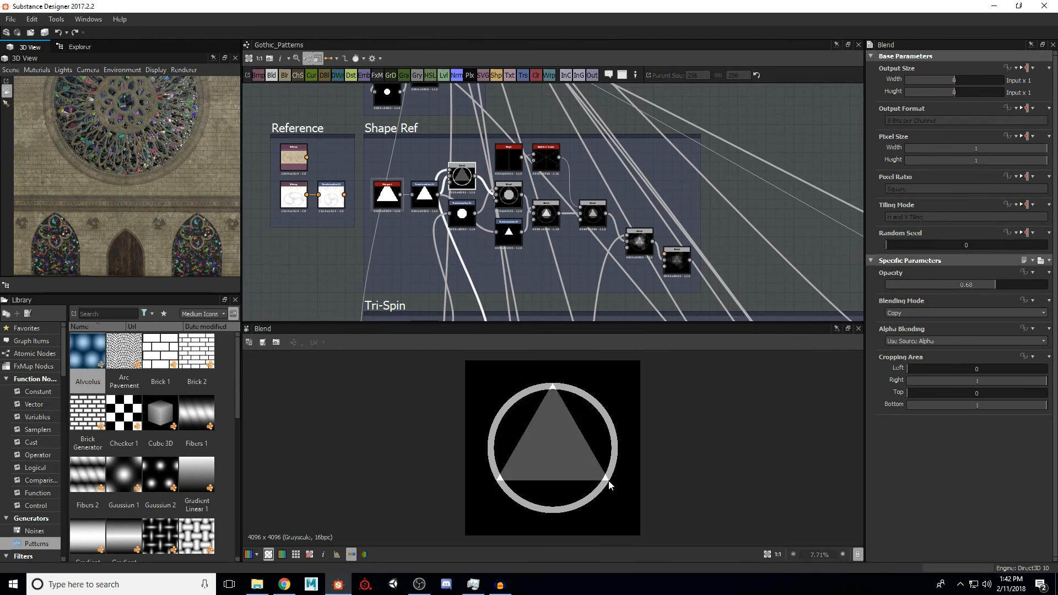
pyautogui.doubleClick(506, 197)
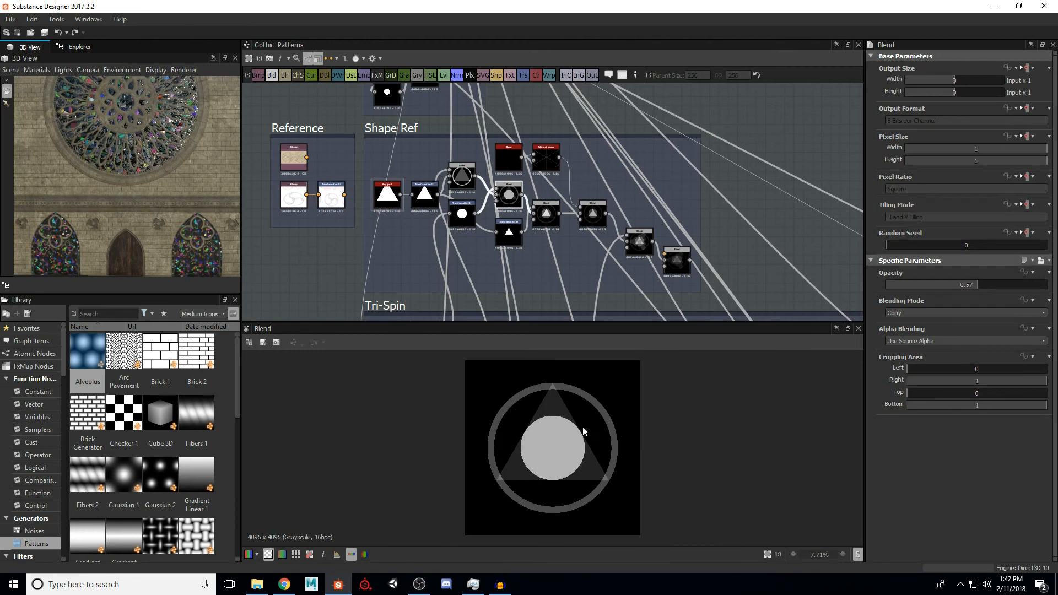
pyautogui.scroll(5, 582, 427)
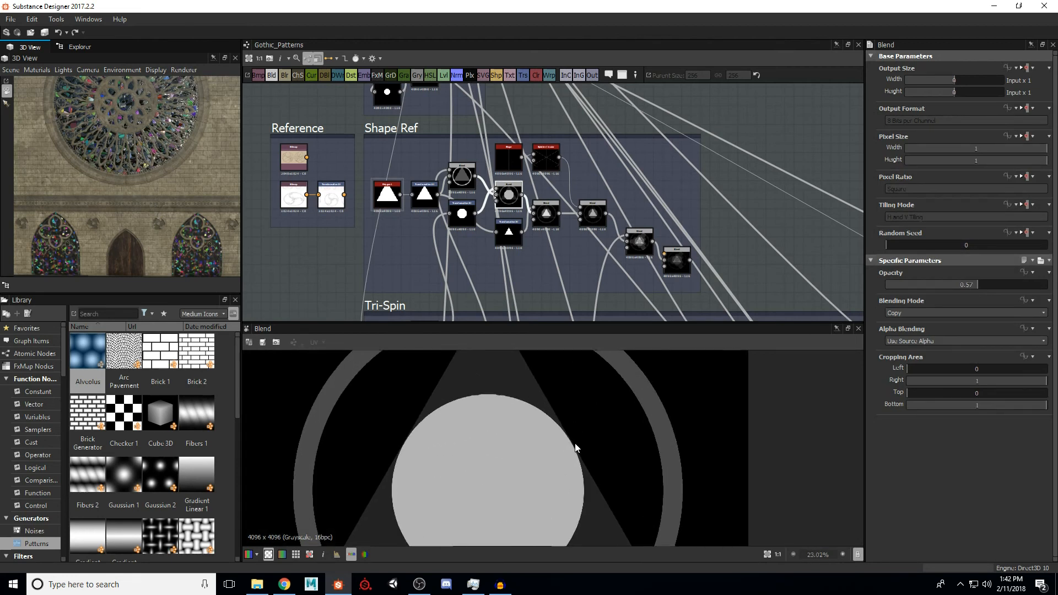
# Step: Preview the Shape Ref frame's Blend with the small inner triangle and compare it with the Reference frame's Transformation 2D drawing
pyautogui.scroll(-4, 576, 449)
pyautogui.doubleClick(544, 221)
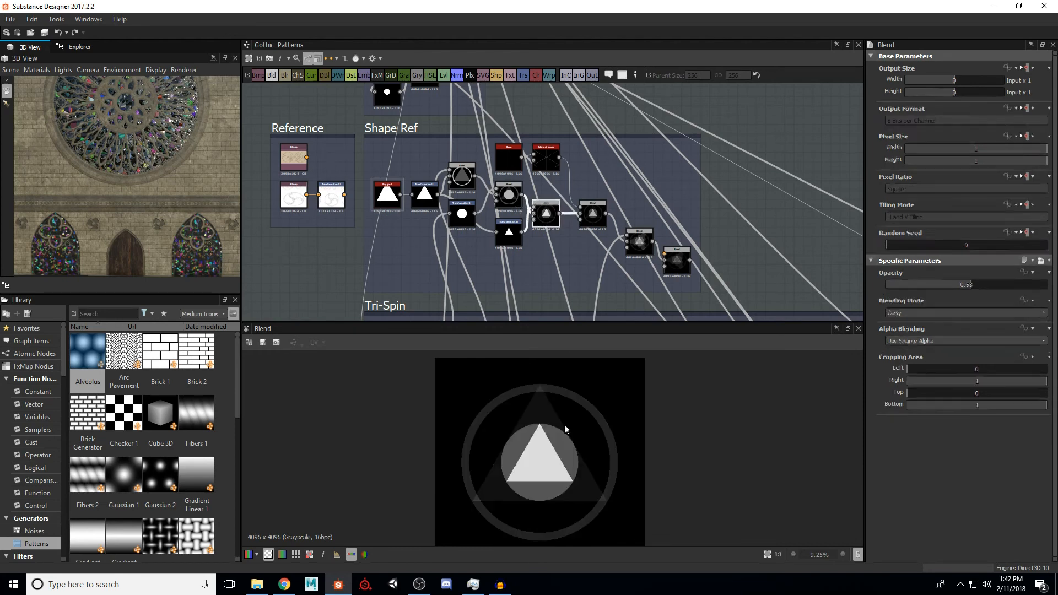
pyautogui.scroll(1, 549, 459)
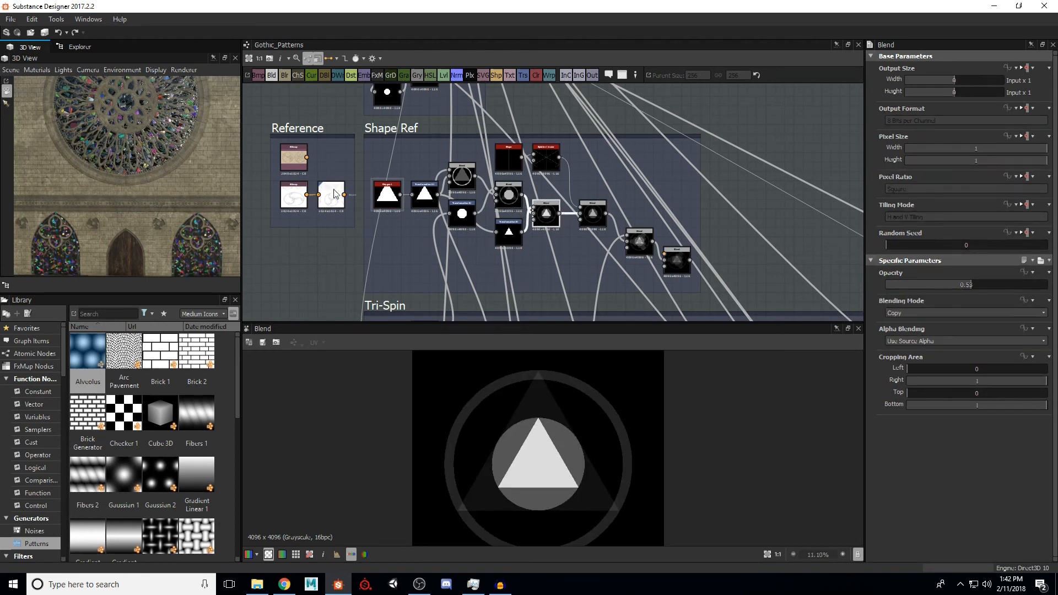
pyautogui.doubleClick(335, 192)
pyautogui.scroll(7, 543, 426)
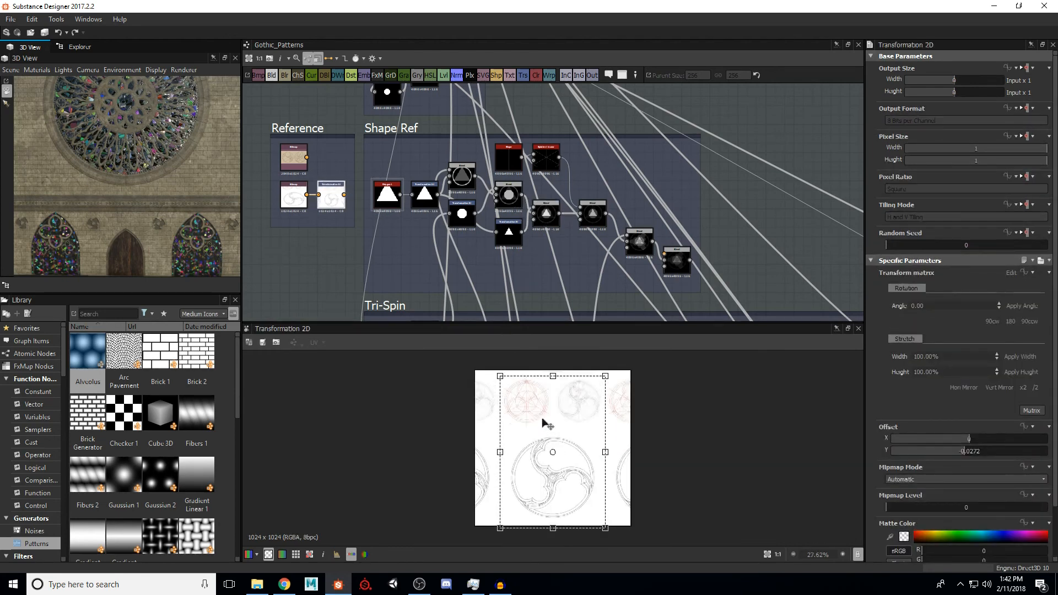
pyautogui.scroll(2, 541, 436)
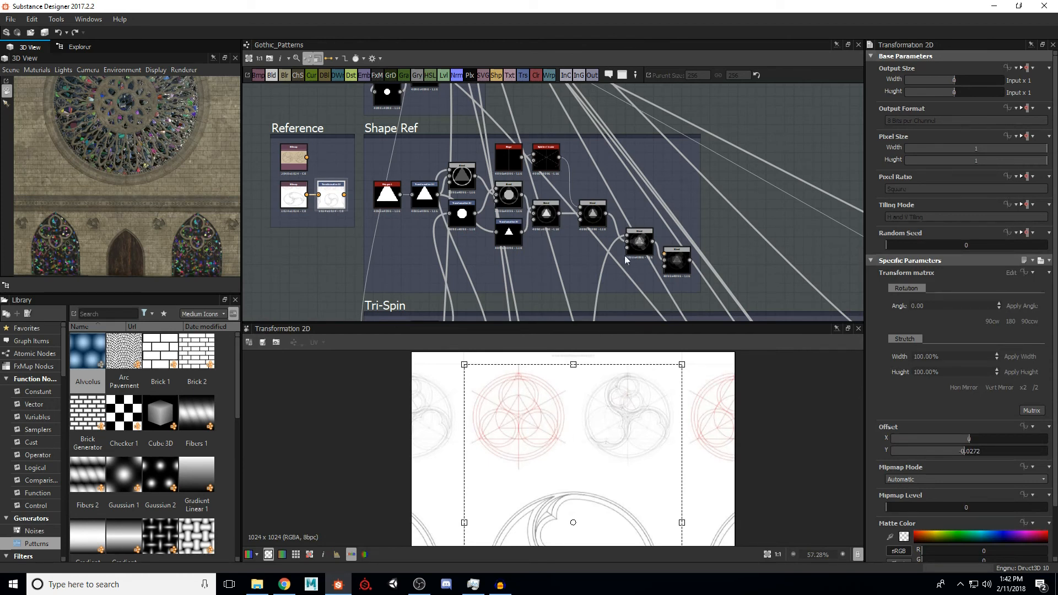
# Step: Preview the Shape Ref frame's Blend that overlays crossing guide lines on the triangle and circle
pyautogui.doubleClick(593, 215)
pyautogui.scroll(-10, 578, 451)
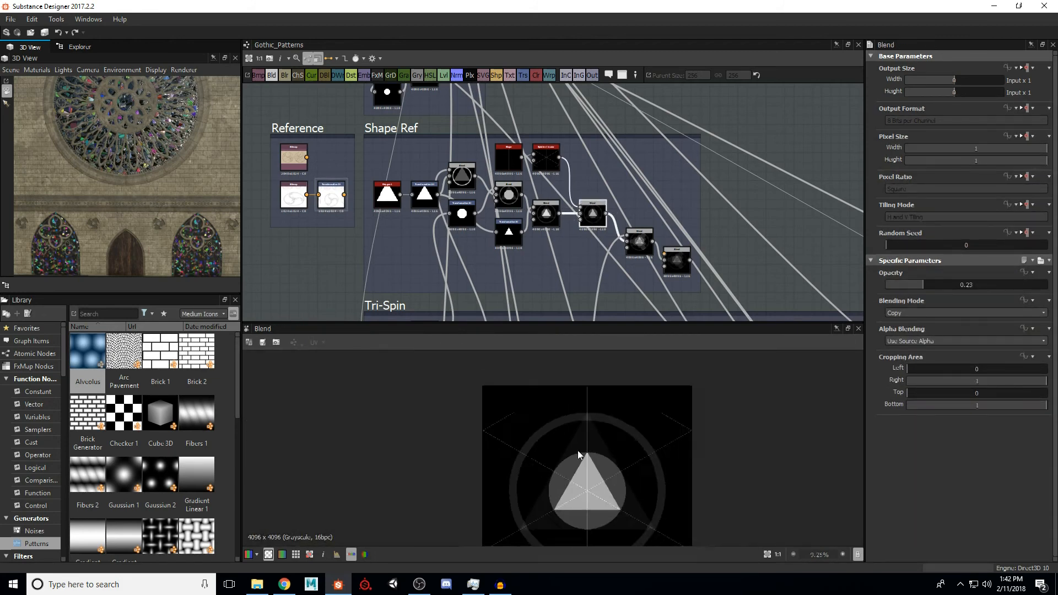
pyautogui.scroll(3, 577, 456)
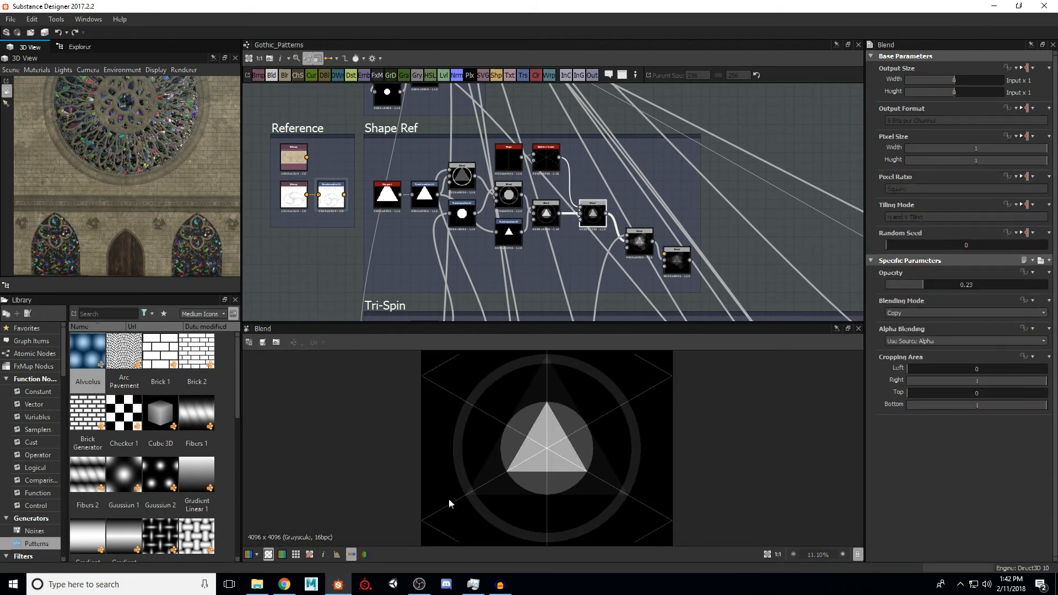
# Step: Preview the Shape Ref frame's Shape node and examine its pattern and size parameters for the thin vertical line
pyautogui.doubleClick(519, 165)
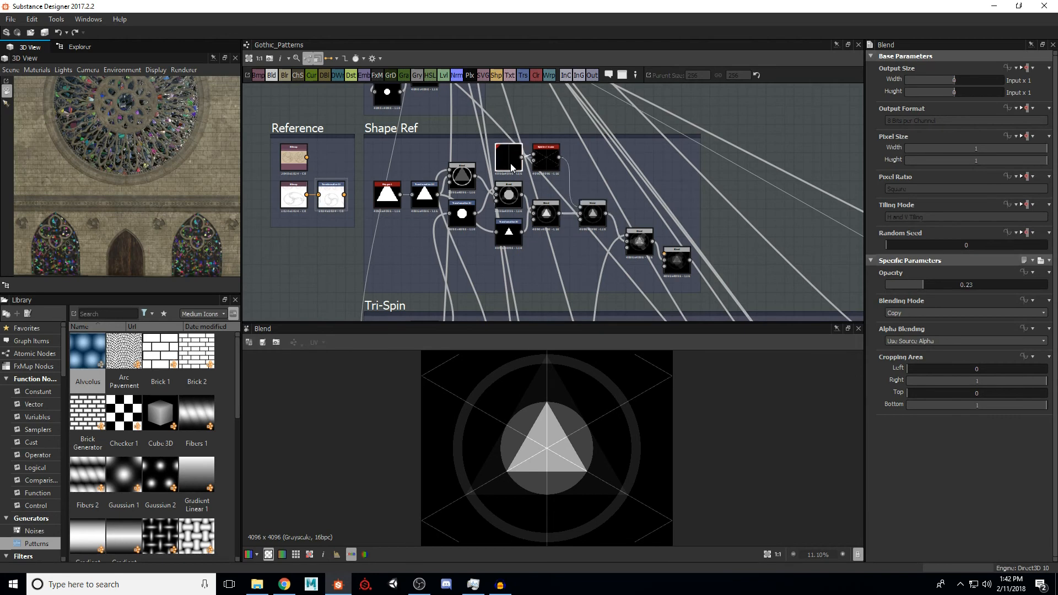
pyautogui.scroll(-2, 609, 416)
pyautogui.scroll(-1, 601, 428)
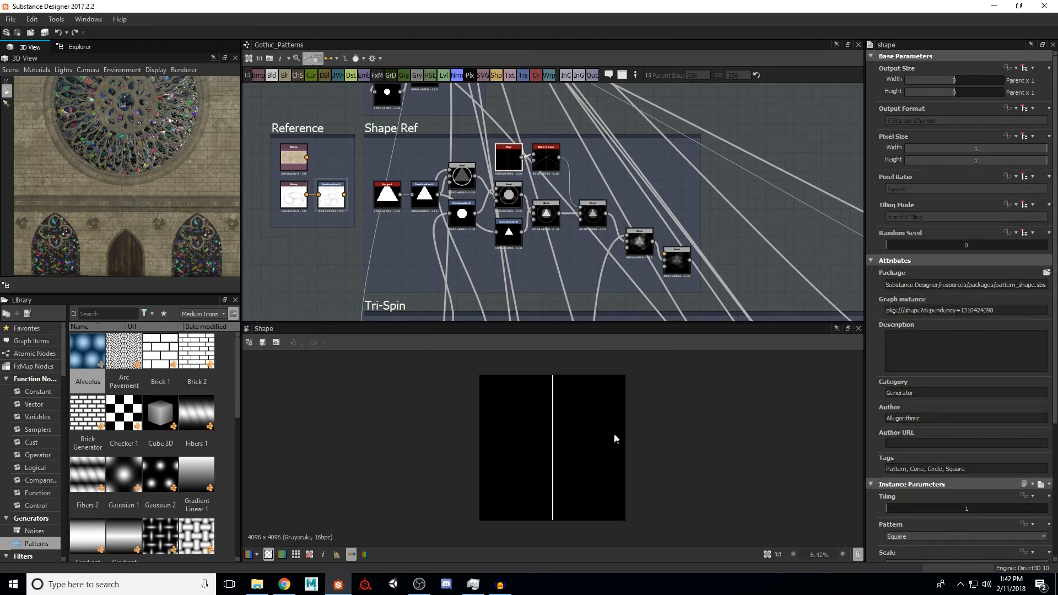
pyautogui.scroll(-5, 975, 469)
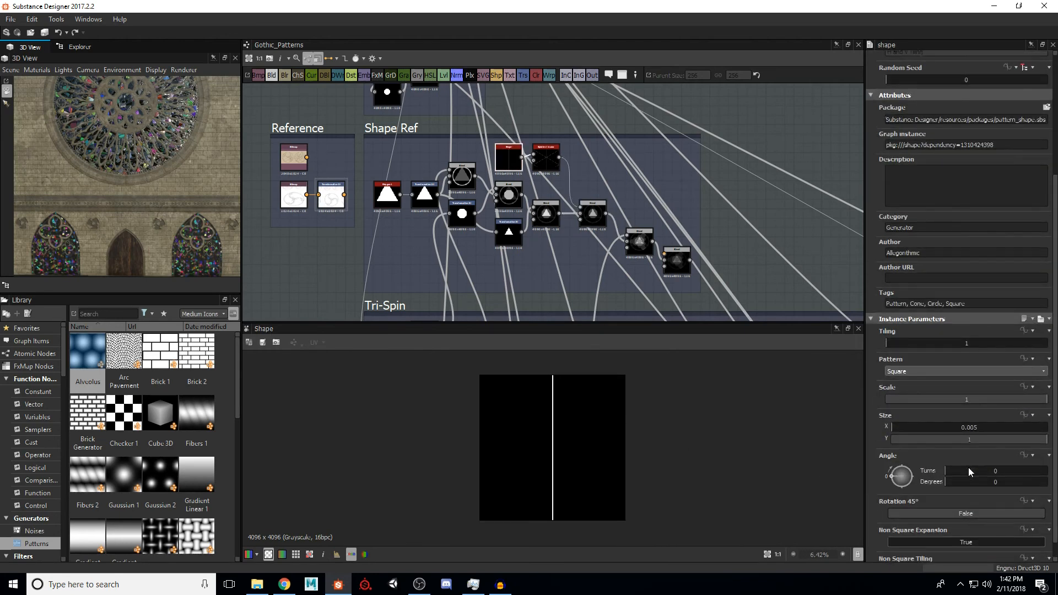
pyautogui.click(969, 439)
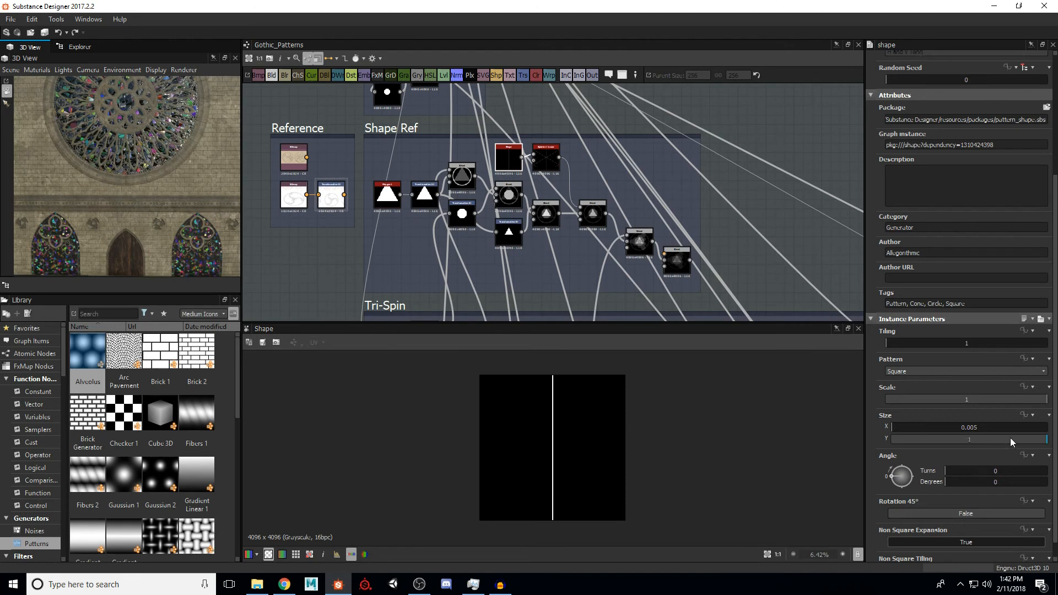
# Step: Preview the Splatter Circular node fed by the line Shape, followed by the Blend that overlays its radial lines
pyautogui.click(546, 158)
pyautogui.scroll(6, 566, 154)
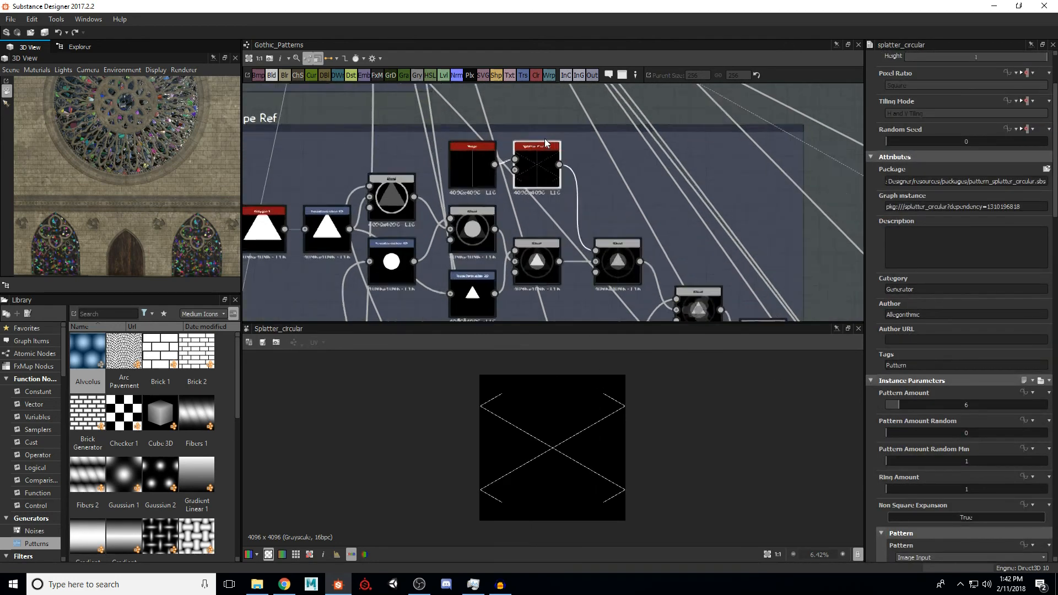
pyautogui.scroll(-2, 537, 168)
pyautogui.scroll(3, 550, 451)
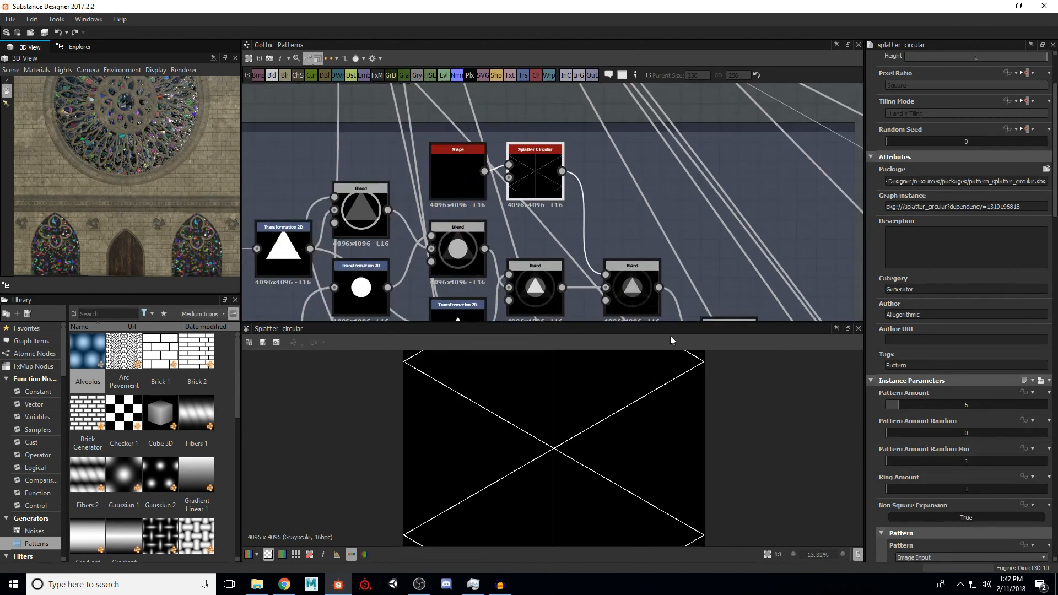
pyautogui.moveTo(619, 286); pyautogui.dragTo(610, 239, button='middle')
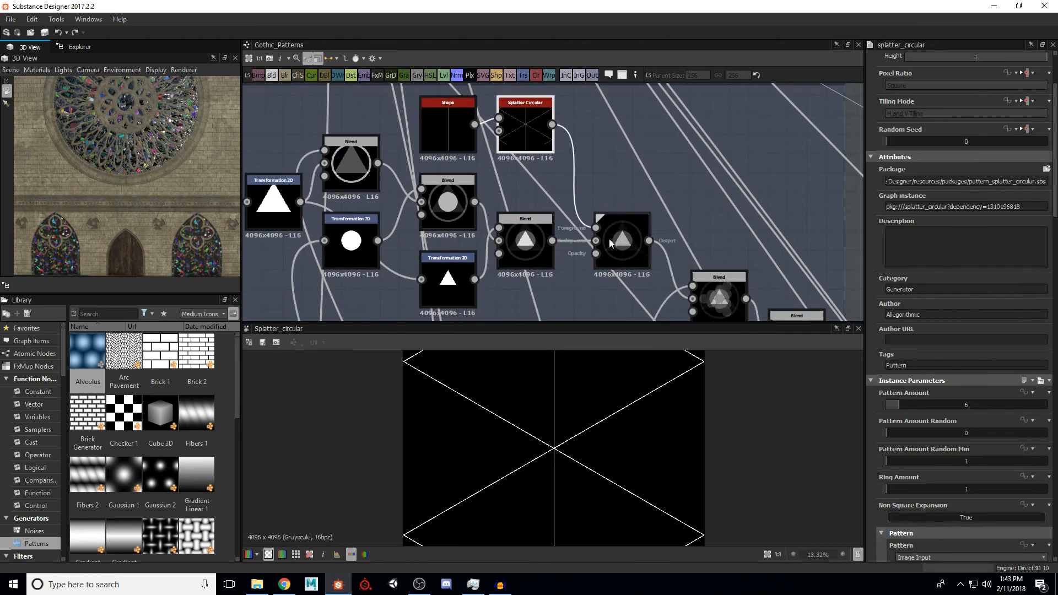
pyautogui.click(609, 239)
pyautogui.scroll(-2, 565, 452)
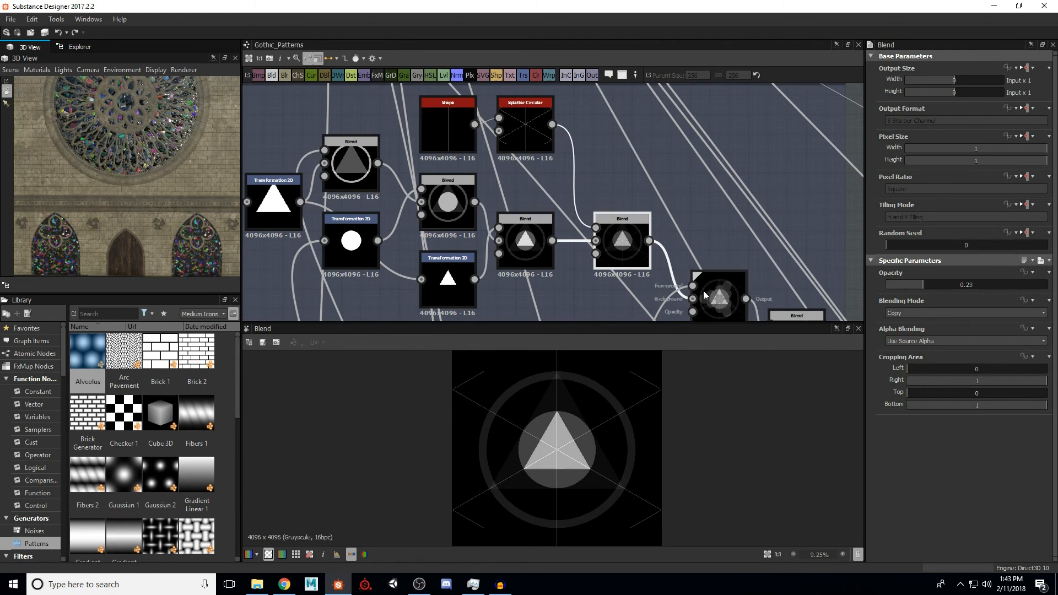
# Step: Preview the Shape Ref frame's second-to-last Blend and examine how overlapping circles are arranged around the triangle
pyautogui.moveTo(702, 290); pyautogui.dragTo(686, 183, button='middle')
pyautogui.scroll(-3, 608, 249)
pyautogui.moveTo(608, 246); pyautogui.dragTo(602, 188, button='middle')
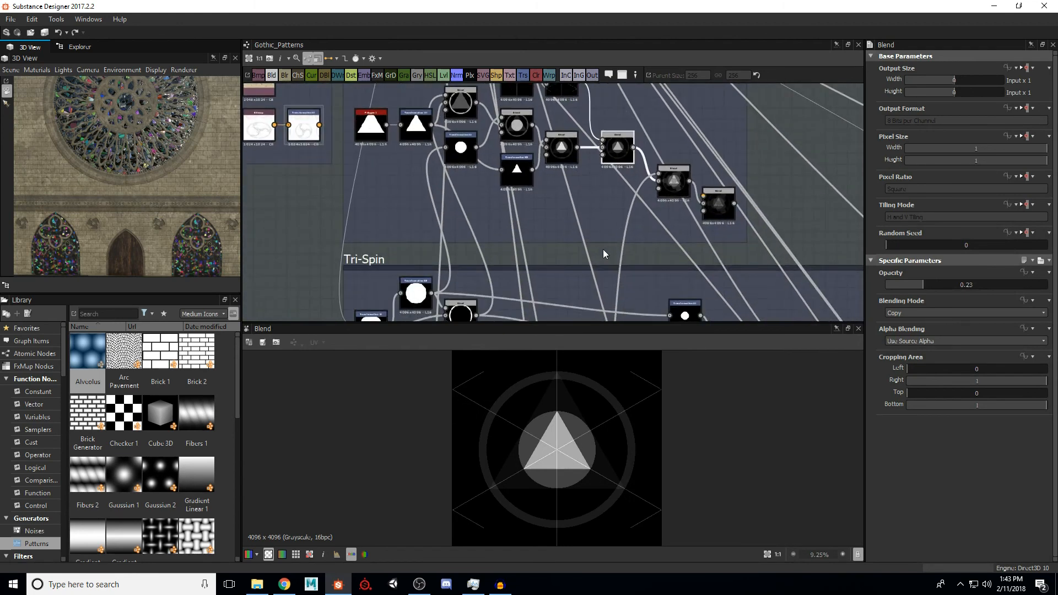
pyautogui.moveTo(603, 249); pyautogui.dragTo(598, 190, button='middle')
pyautogui.scroll(-4, 599, 198)
pyautogui.scroll(-2, 586, 236)
pyautogui.moveTo(575, 262); pyautogui.dragTo(580, 206, button='middle')
pyautogui.moveTo(633, 109); pyautogui.dragTo(591, 200, button='middle')
pyautogui.scroll(6, 584, 209)
pyautogui.scroll(2, 573, 237)
pyautogui.click(570, 240)
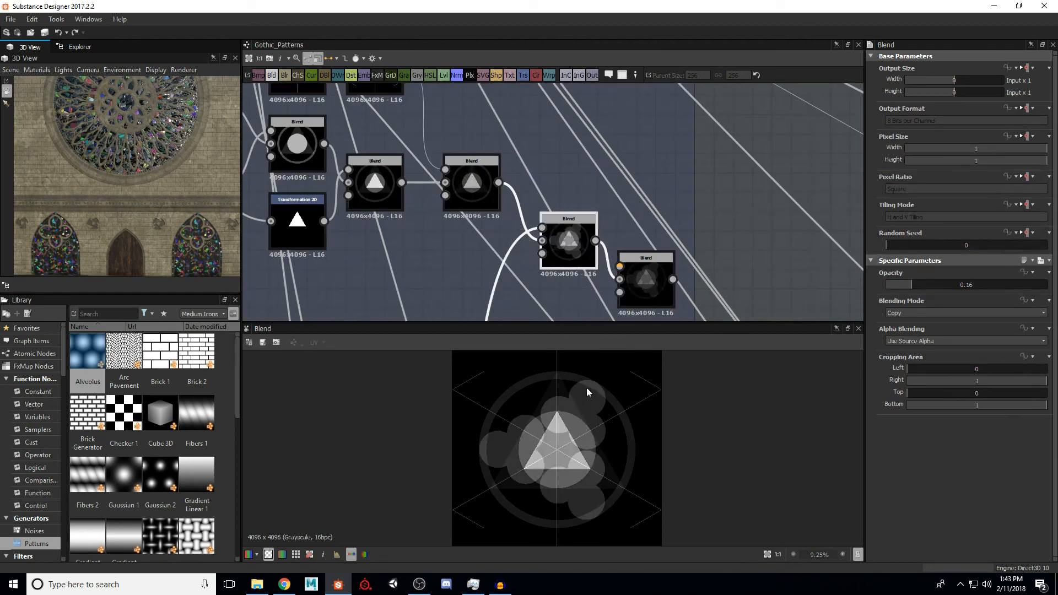
pyautogui.scroll(1, 574, 422)
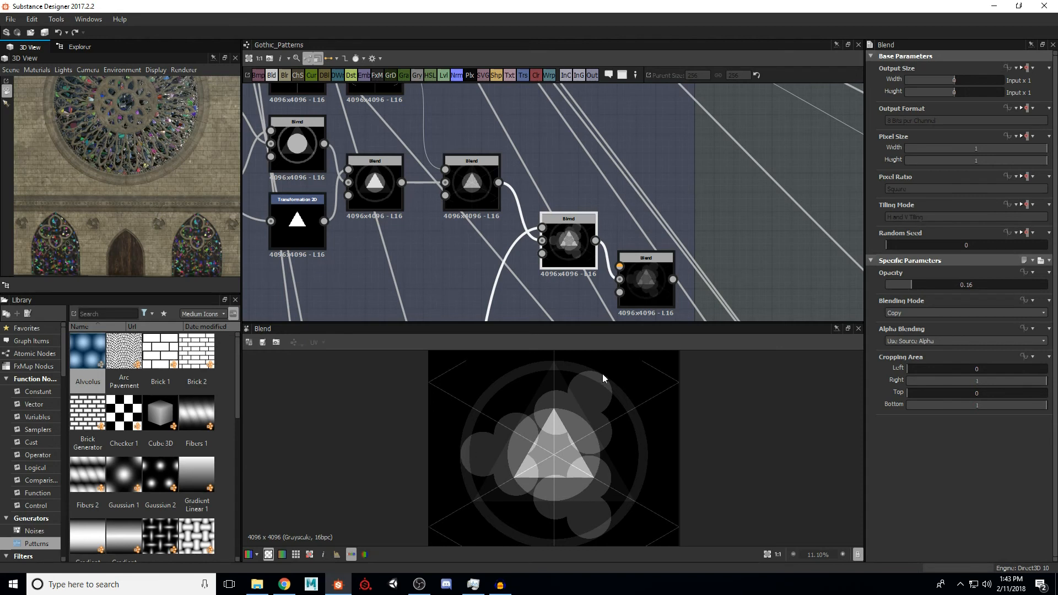
# Step: Preview the final Blend node of the Shape Ref frame and examine the combined guide shapes
pyautogui.click(648, 276)
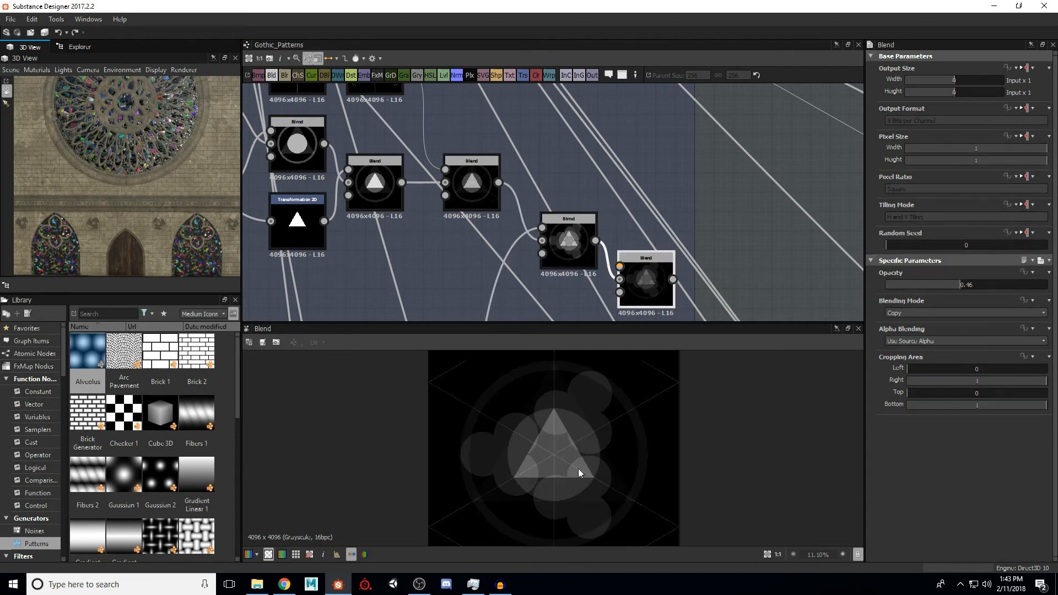
pyautogui.scroll(-5, 559, 444)
pyautogui.scroll(7, 554, 451)
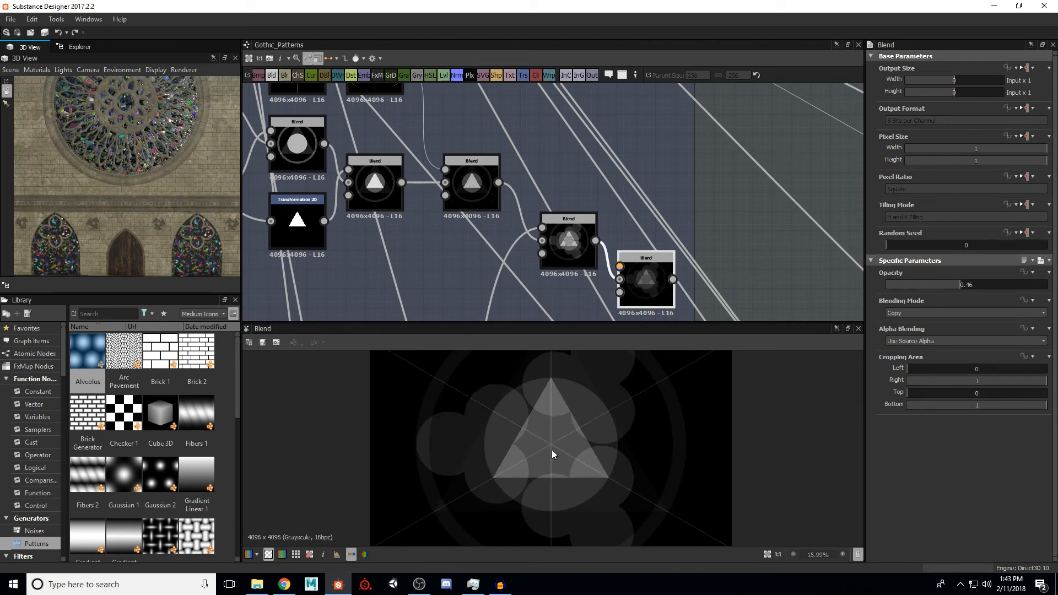
pyautogui.scroll(-3, 557, 443)
pyautogui.scroll(-3, 628, 209)
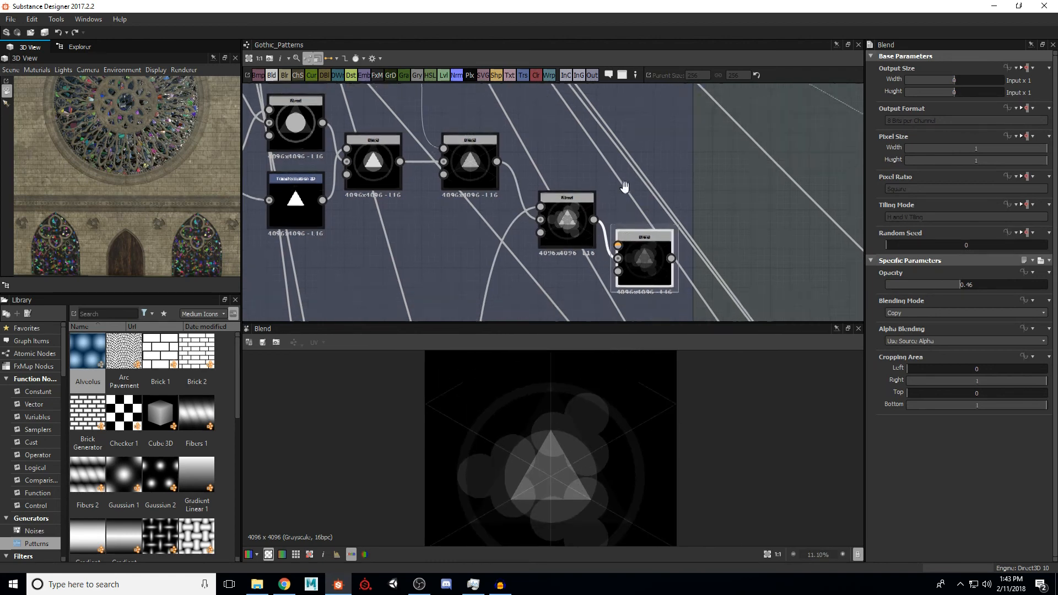
# Step: Preview the Tri-Spin frame's ring Blend and the Blend that combines three circles
pyautogui.scroll(-2, 631, 197)
pyautogui.moveTo(519, 283); pyautogui.dragTo(544, 184, button='middle')
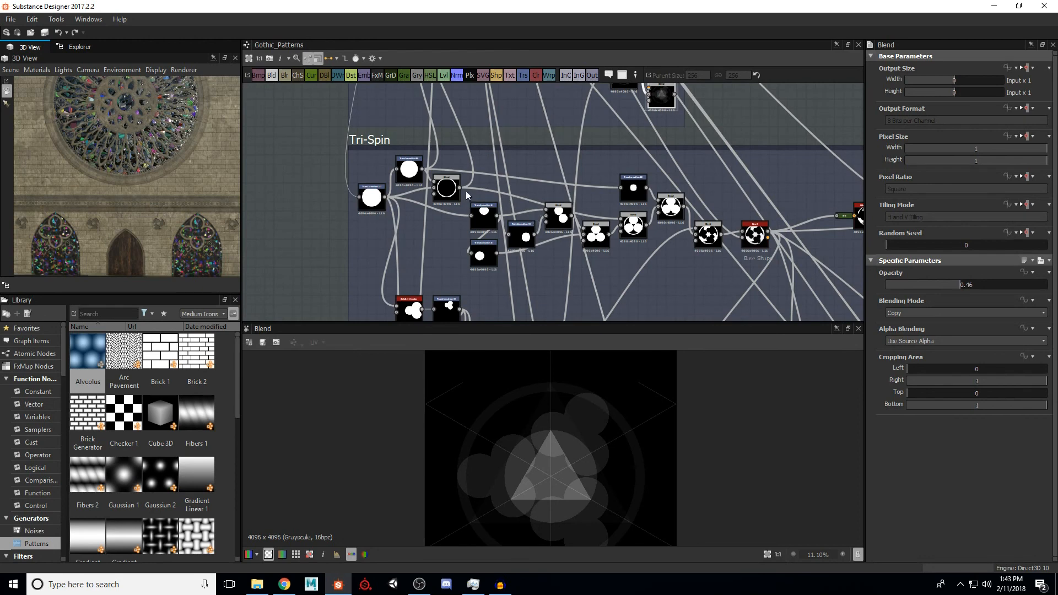
pyautogui.click(449, 190)
pyautogui.scroll(-1, 550, 396)
pyautogui.moveTo(521, 214); pyautogui.dragTo(503, 198, button='middle')
pyautogui.click(576, 217)
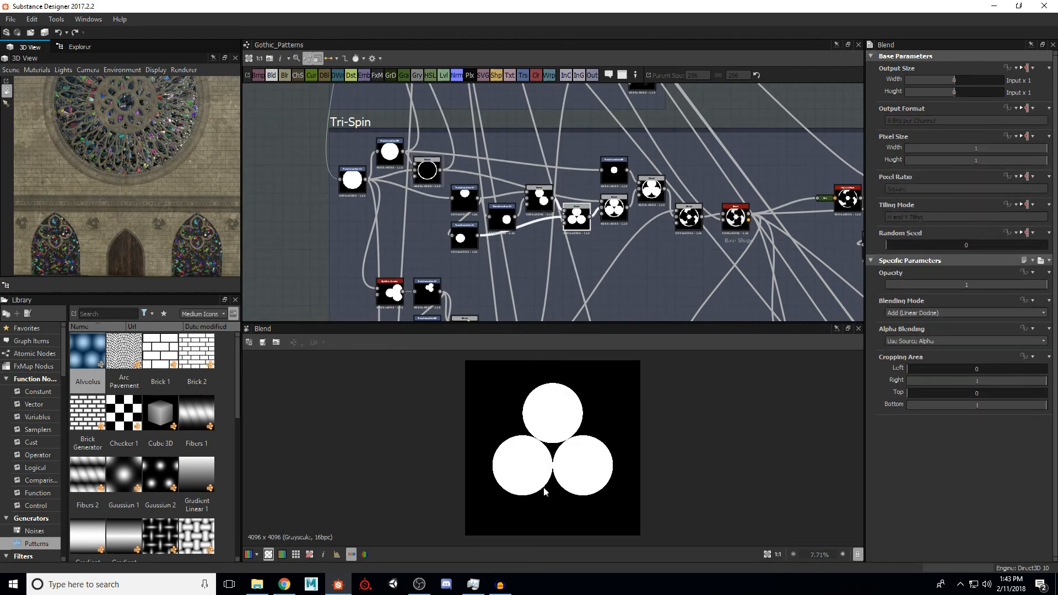
# Step: Preview the Tri-Spin frame's single-circle Transformation 2D nodes and the Blends that add them into three circles
pyautogui.click(469, 203)
pyautogui.click(469, 239)
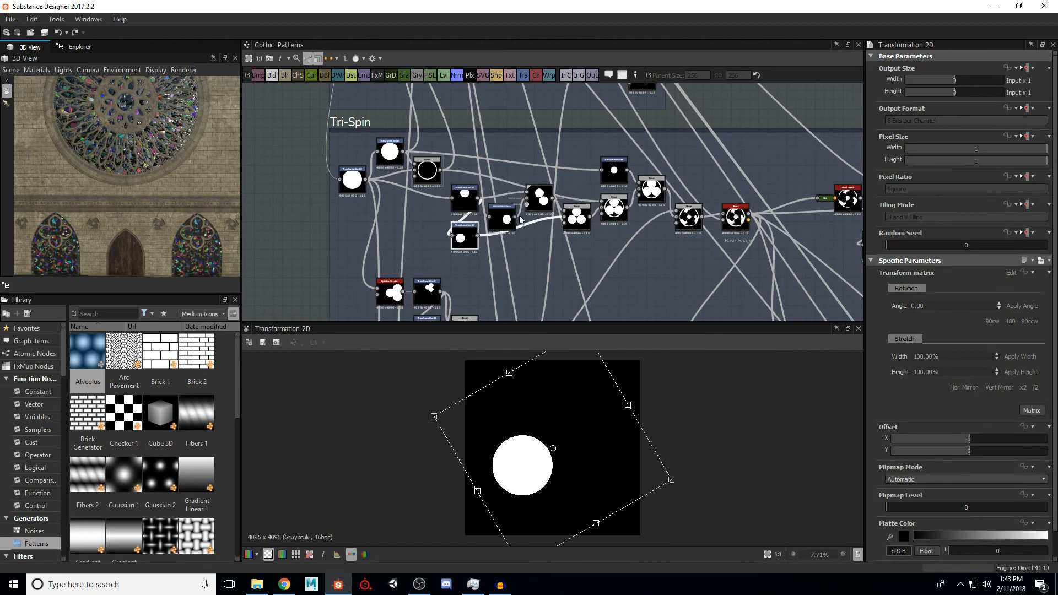
pyautogui.click(540, 212)
pyautogui.click(576, 217)
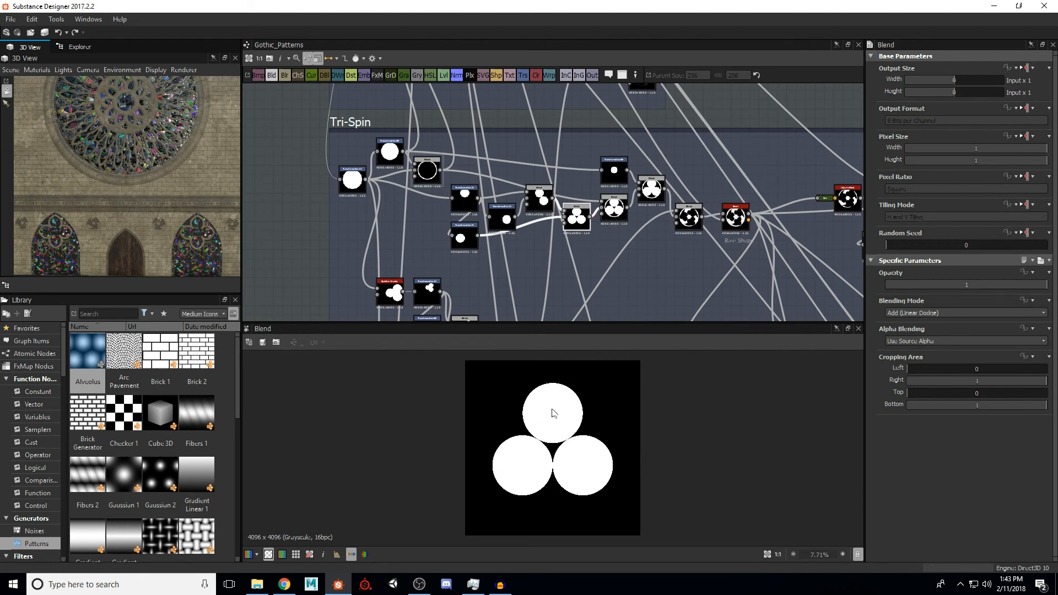
# Step: Preview the Tri-Spin Blends that add the outer ring and the small centre circle to the three circles
pyautogui.click(612, 212)
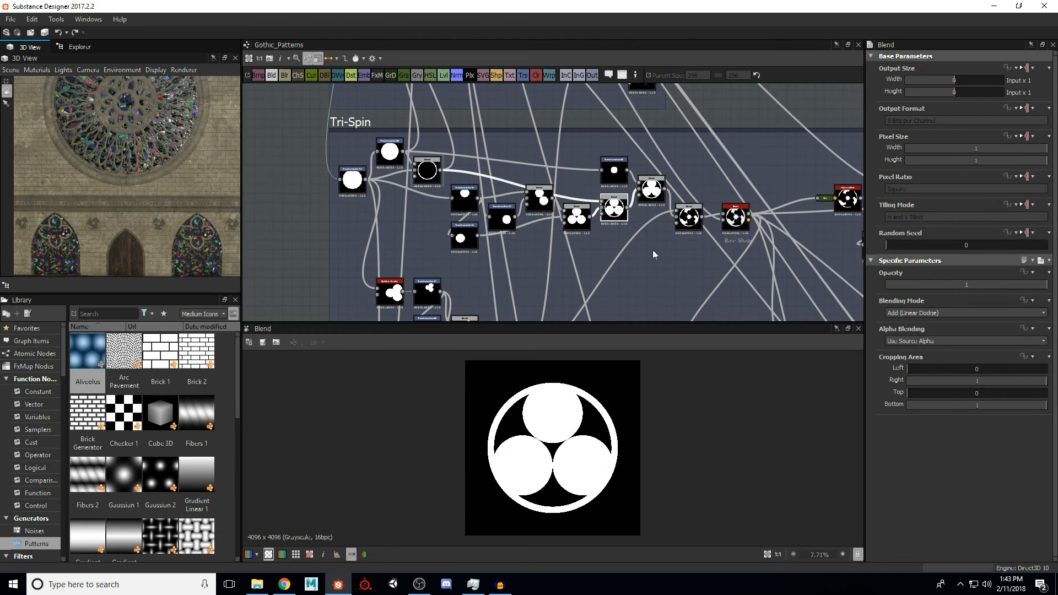
pyautogui.moveTo(652, 250); pyautogui.dragTo(611, 281, button='middle')
pyautogui.click(611, 221)
pyautogui.doubleClick(610, 222)
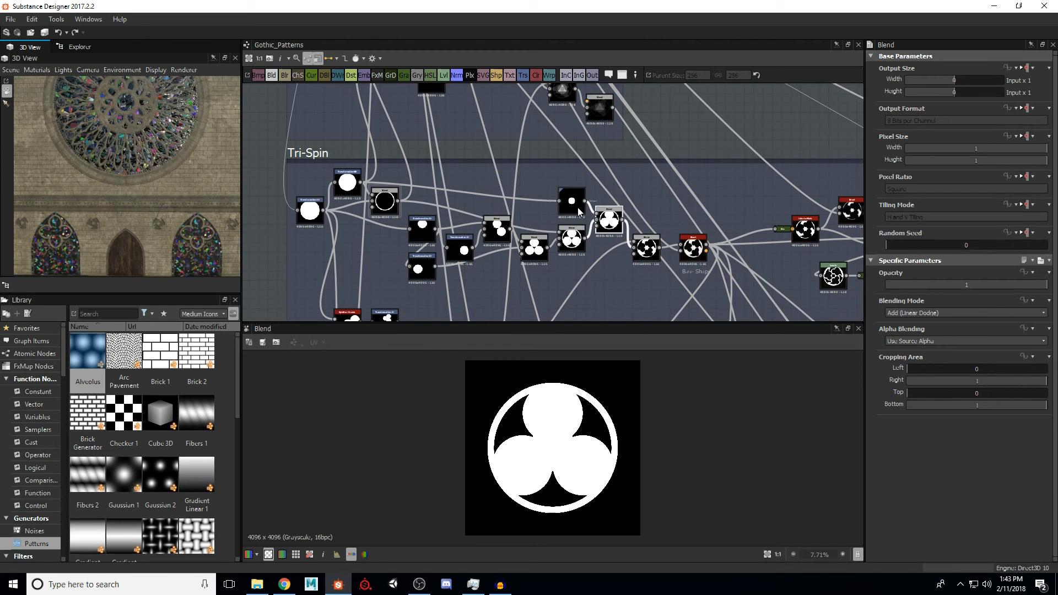
# Step: Preview the Splatter Circular node that starts the lower branch of the Tri-Spin frame
pyautogui.moveTo(638, 247); pyautogui.dragTo(647, 205, button='middle')
pyautogui.scroll(-2, 648, 205)
pyautogui.moveTo(564, 244); pyautogui.dragTo(591, 192, button='middle')
pyautogui.scroll(2, 516, 228)
pyautogui.moveTo(482, 209); pyautogui.dragTo(487, 249, button='middle')
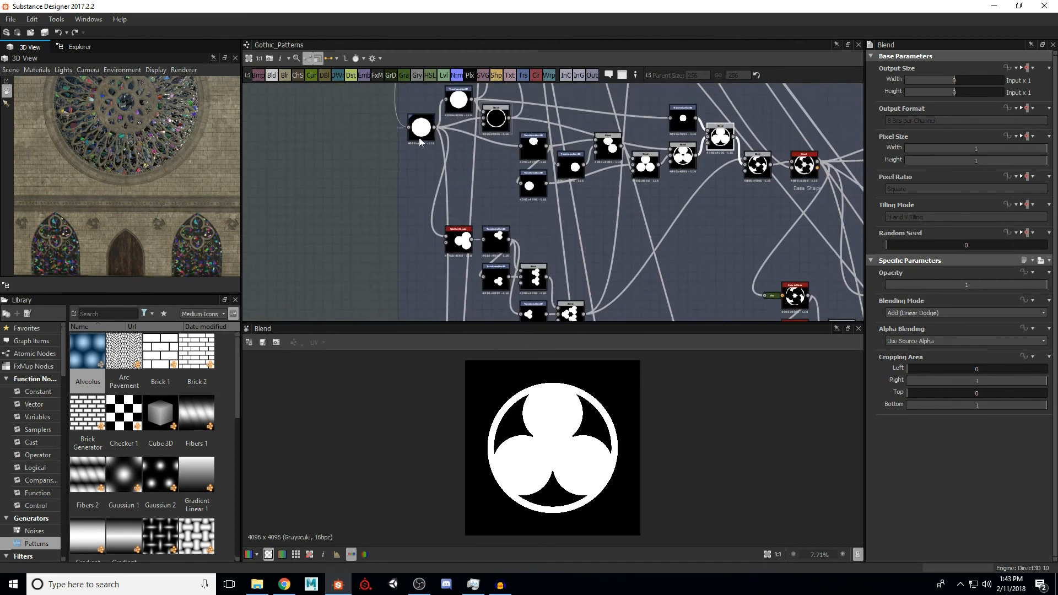
pyautogui.doubleClick(460, 241)
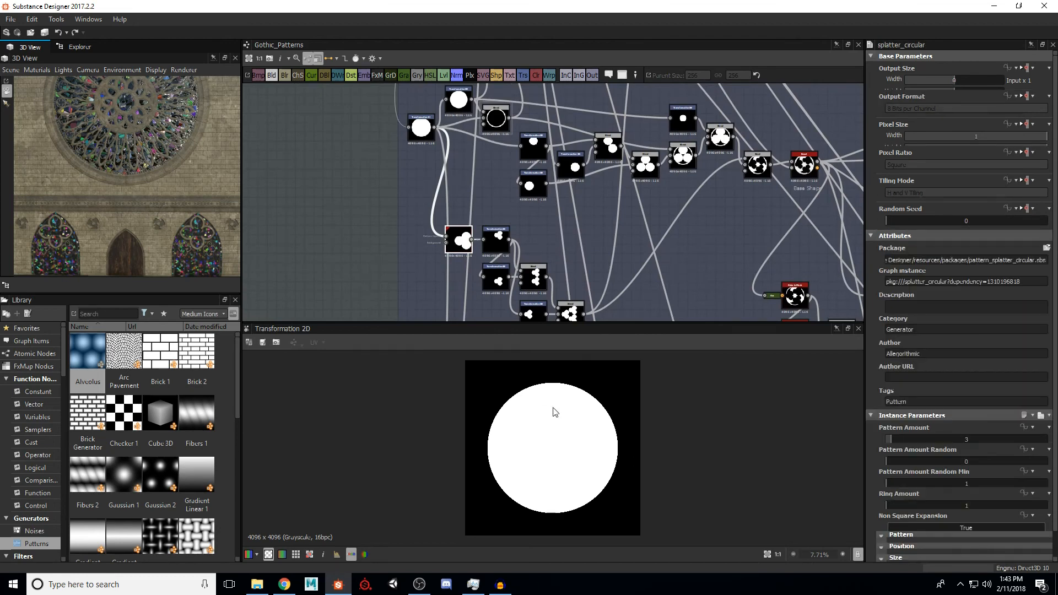
# Step: Examine the Splatter Circular node's pattern, position, size and rotation parameters for the offset three-circle cluster
pyautogui.scroll(-3, 931, 431)
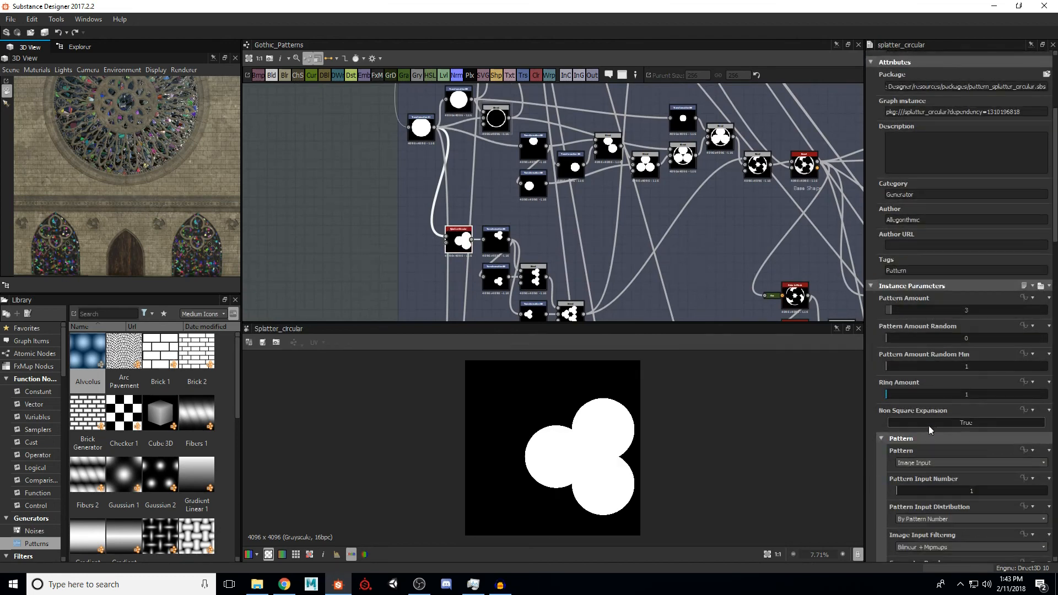
pyautogui.scroll(-4, 984, 338)
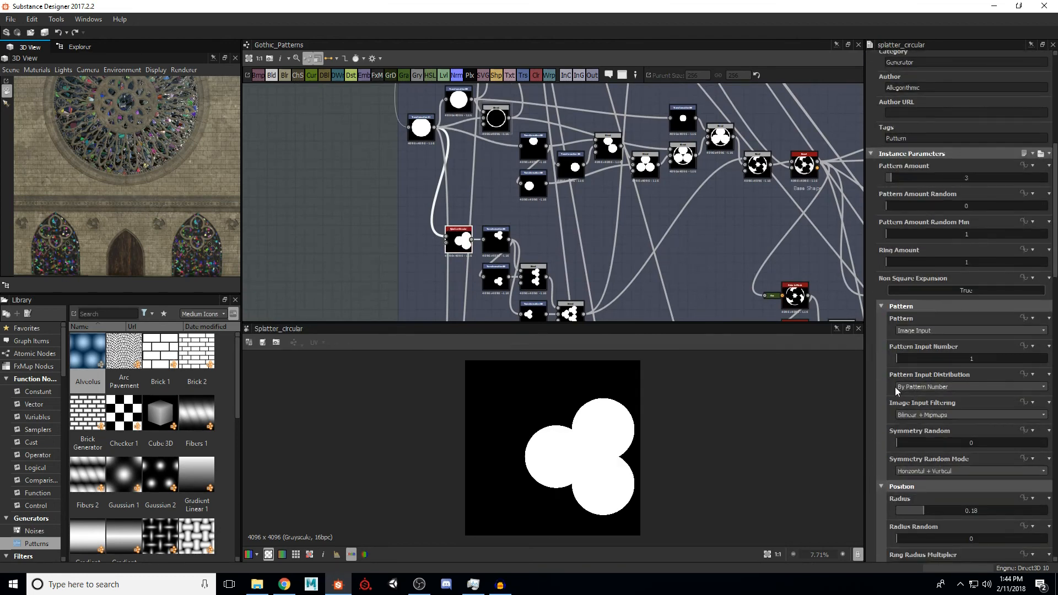
pyautogui.scroll(-2, 933, 419)
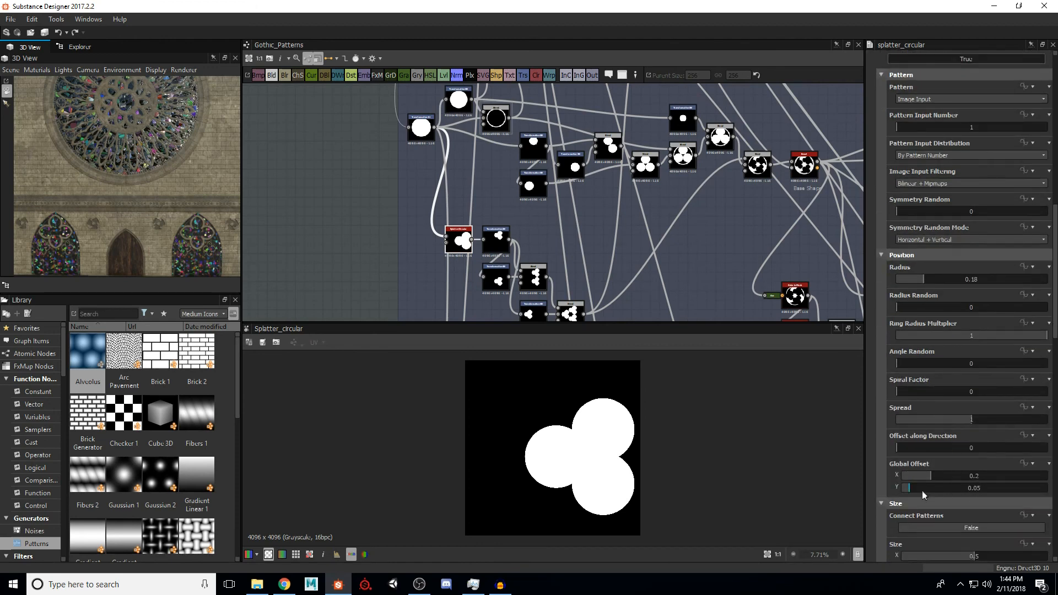
pyautogui.scroll(-1, 937, 457)
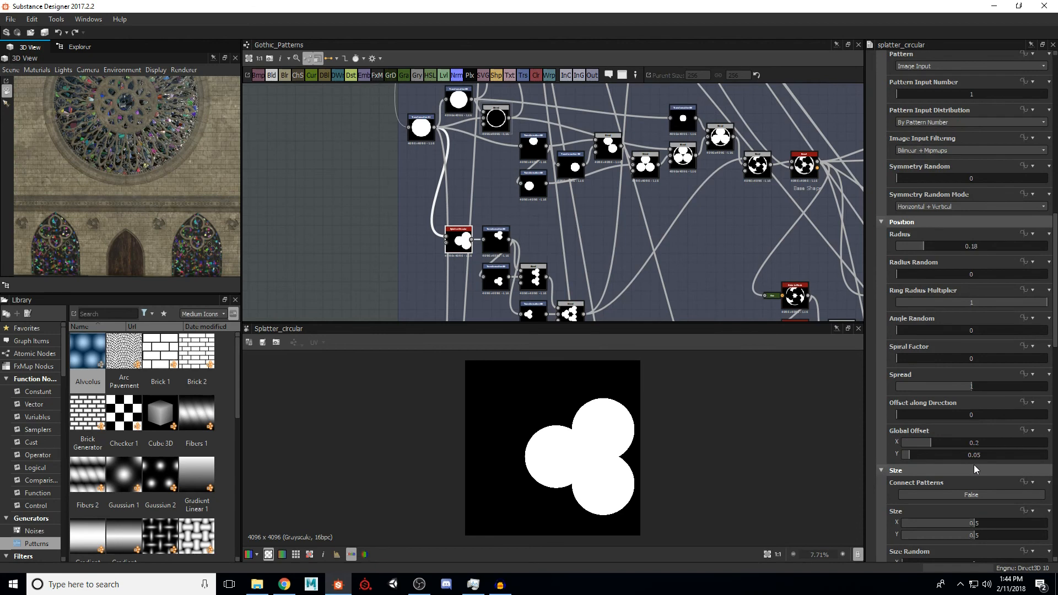
pyautogui.scroll(-3, 897, 444)
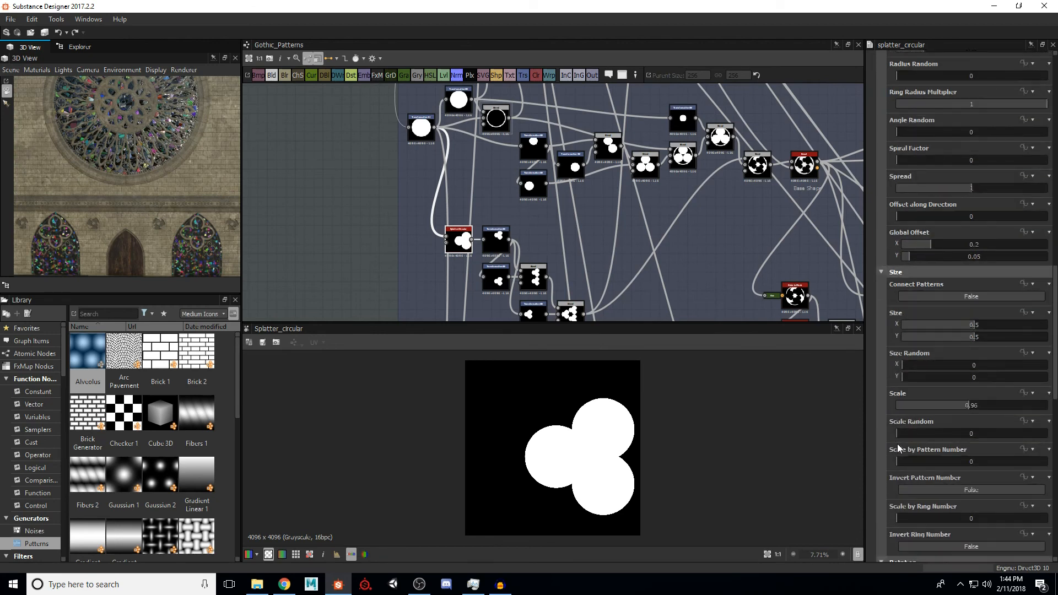
pyautogui.scroll(-4, 926, 425)
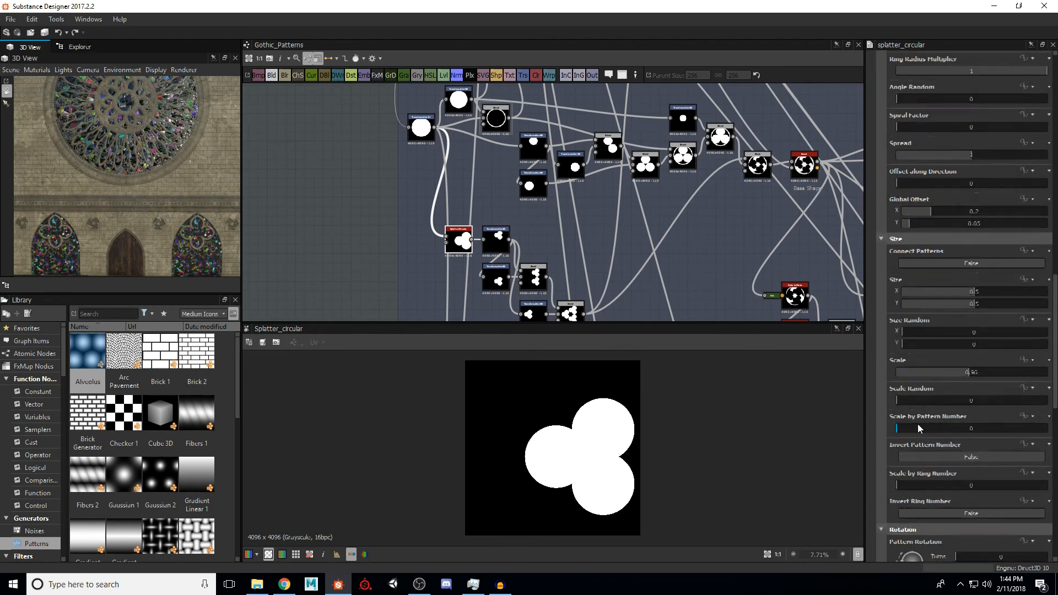
pyautogui.scroll(-5, 917, 424)
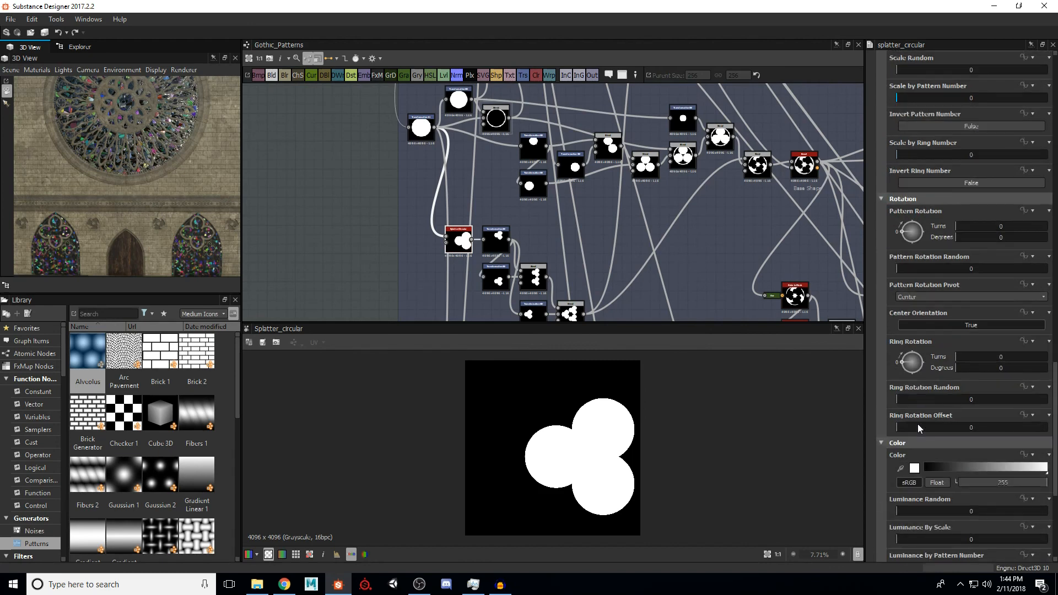
# Step: Preview the Transformation 2D copies of the three-circle cluster and the Blend that adds them into a triangular arrangement
pyautogui.scroll(-1, 916, 426)
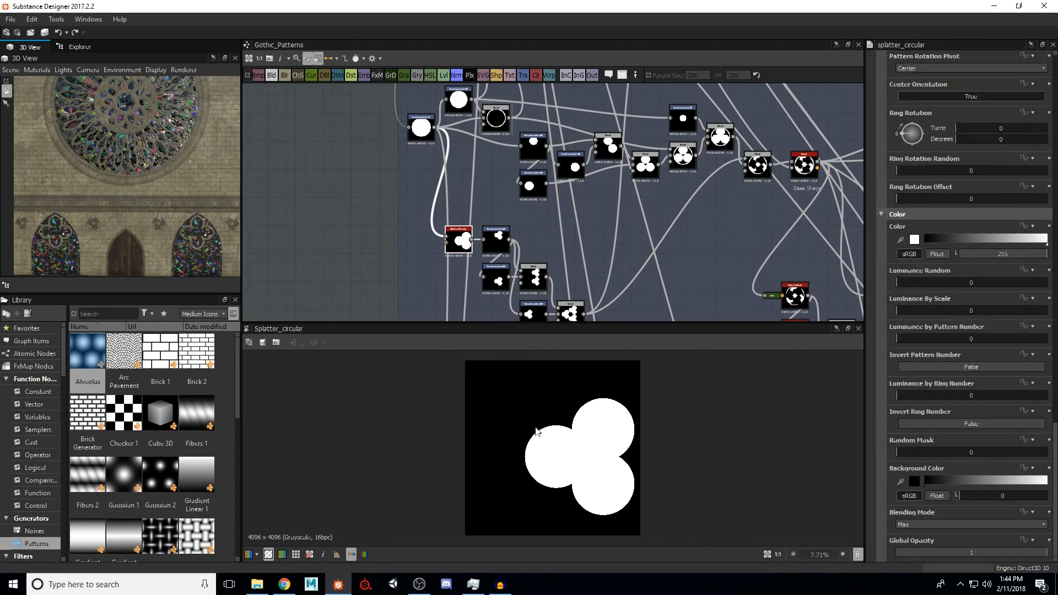
pyautogui.moveTo(582, 281); pyautogui.dragTo(571, 239, button='middle')
pyautogui.scroll(1, 517, 246)
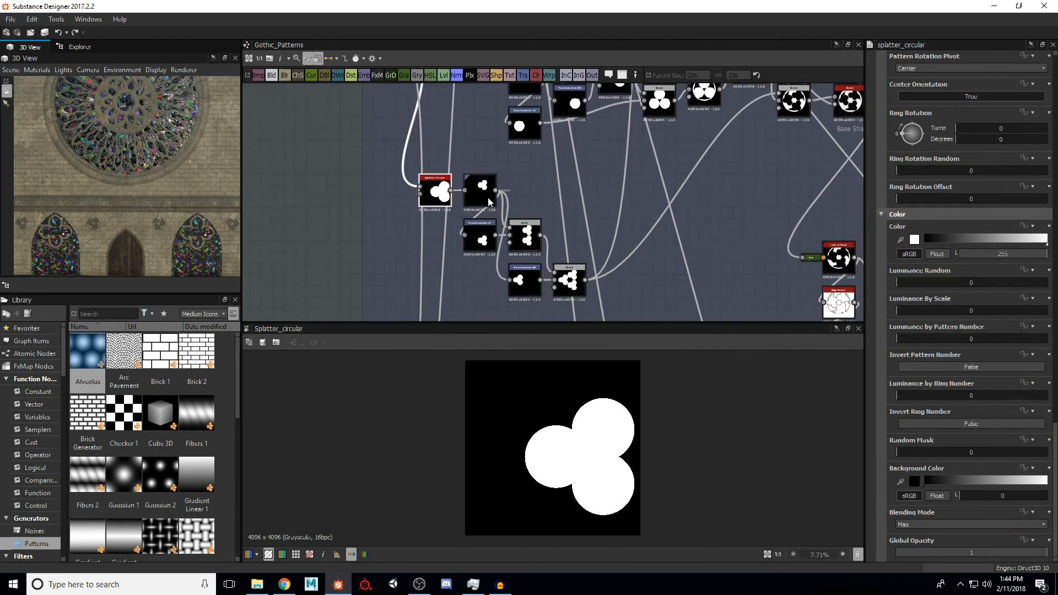
pyautogui.click(487, 199)
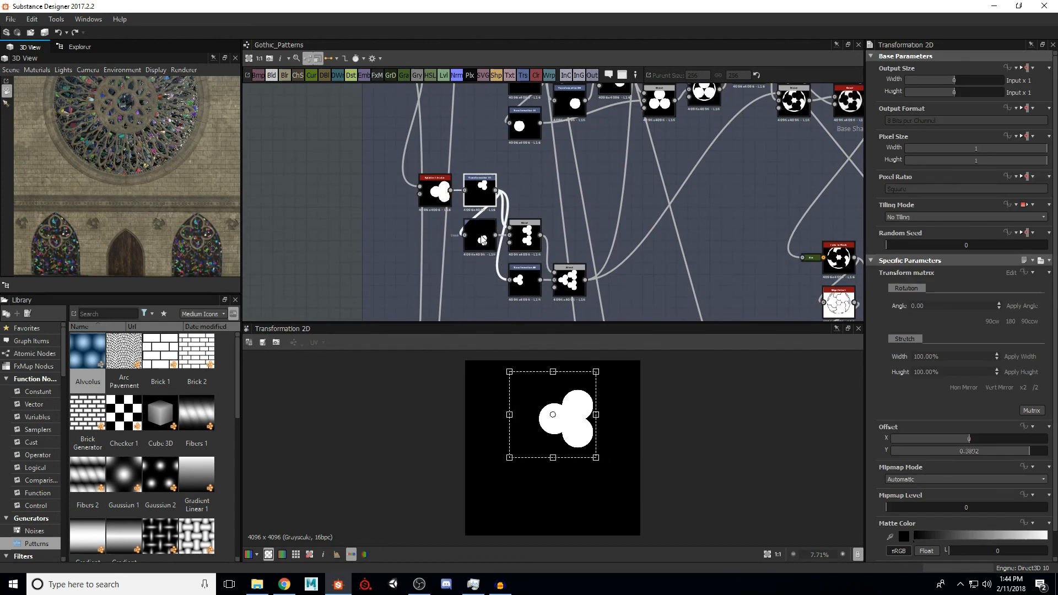
pyautogui.click(490, 242)
pyautogui.click(509, 278)
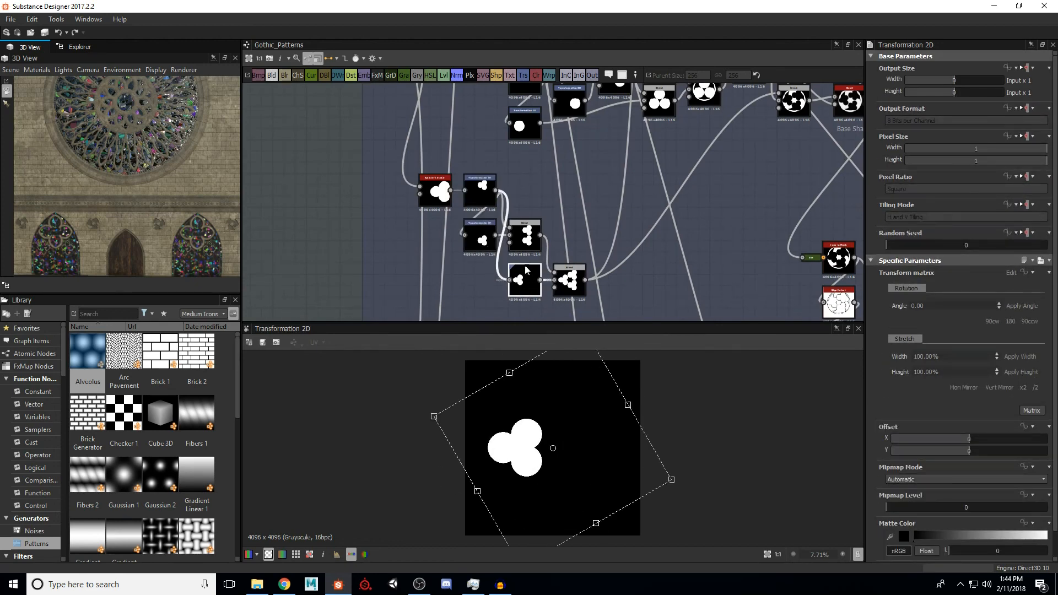
pyautogui.click(569, 280)
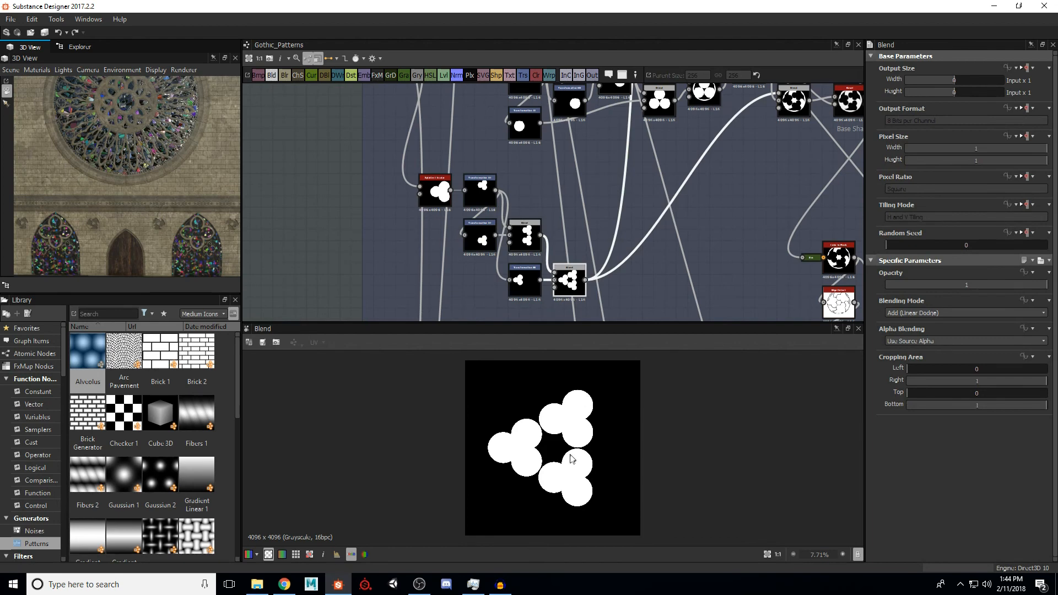
# Step: Preview the Blend that subtracts the three clusters from the ringed circle frame, comparing it with the preceding frame Blend
pyautogui.moveTo(646, 180); pyautogui.dragTo(583, 217, button='middle')
pyautogui.moveTo(729, 172); pyautogui.dragTo(651, 238, button='middle')
pyautogui.scroll(1, 651, 225)
pyautogui.scroll(1, 651, 211)
pyautogui.click(652, 209)
pyautogui.click(608, 168)
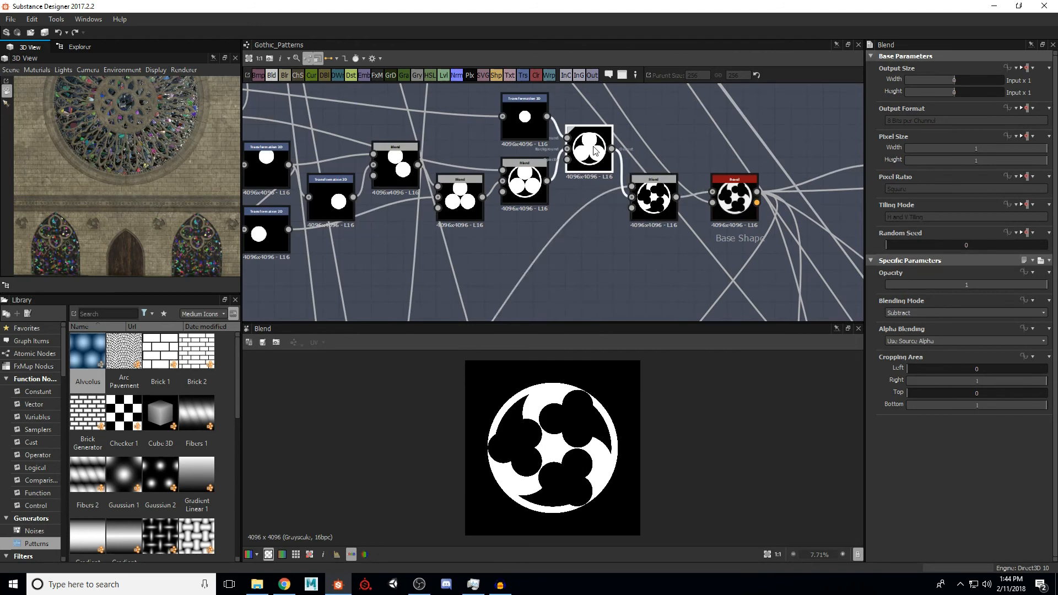
pyautogui.click(650, 211)
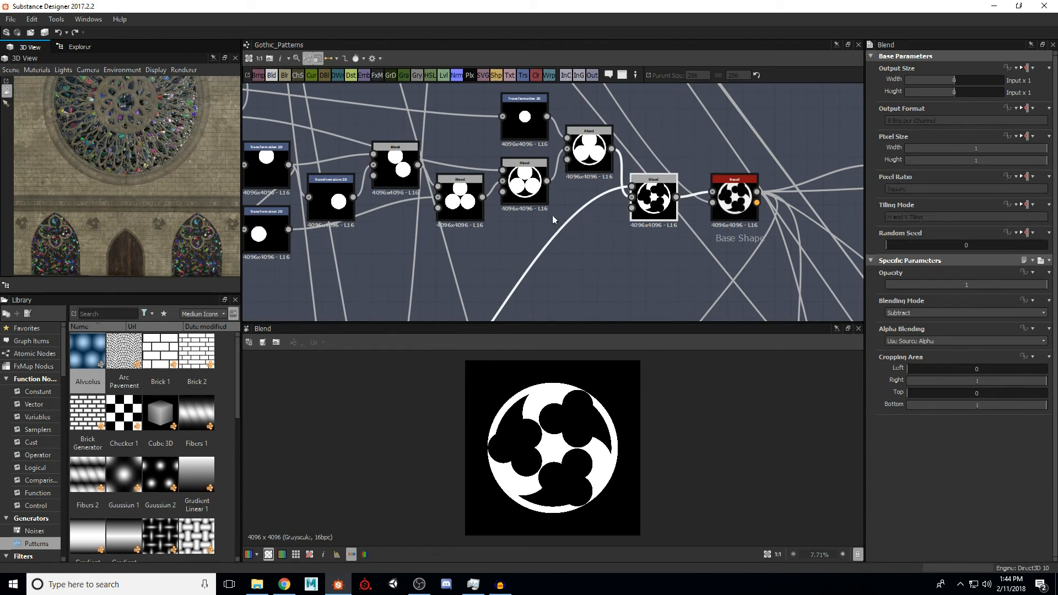
# Step: Preview the Base Shape Bevel node and examine its distance, corner type, smoothing and custom curve parameters
pyautogui.moveTo(601, 215); pyautogui.dragTo(540, 212, button='middle')
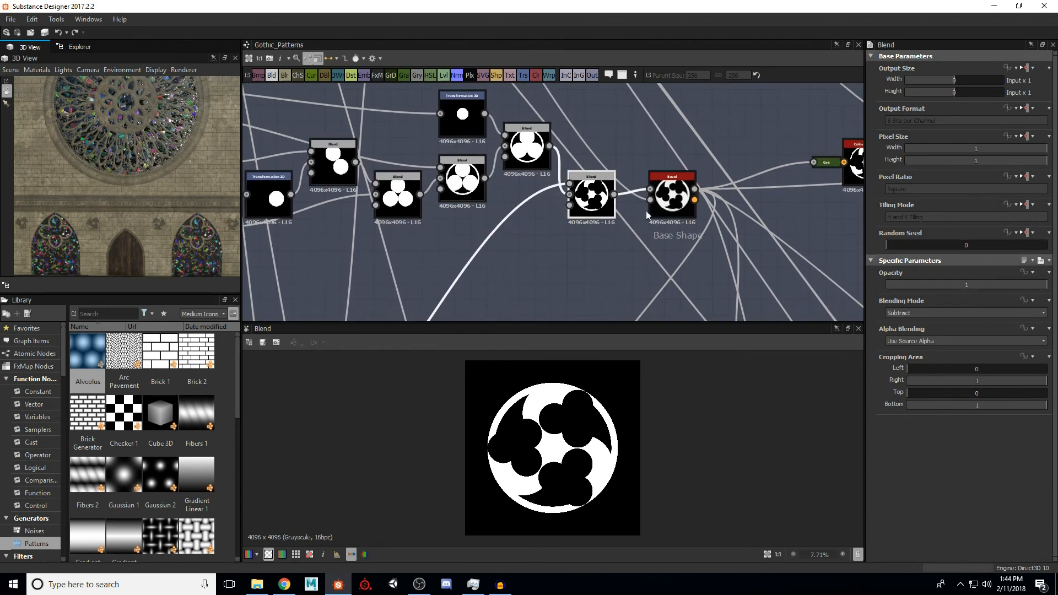
pyautogui.click(673, 207)
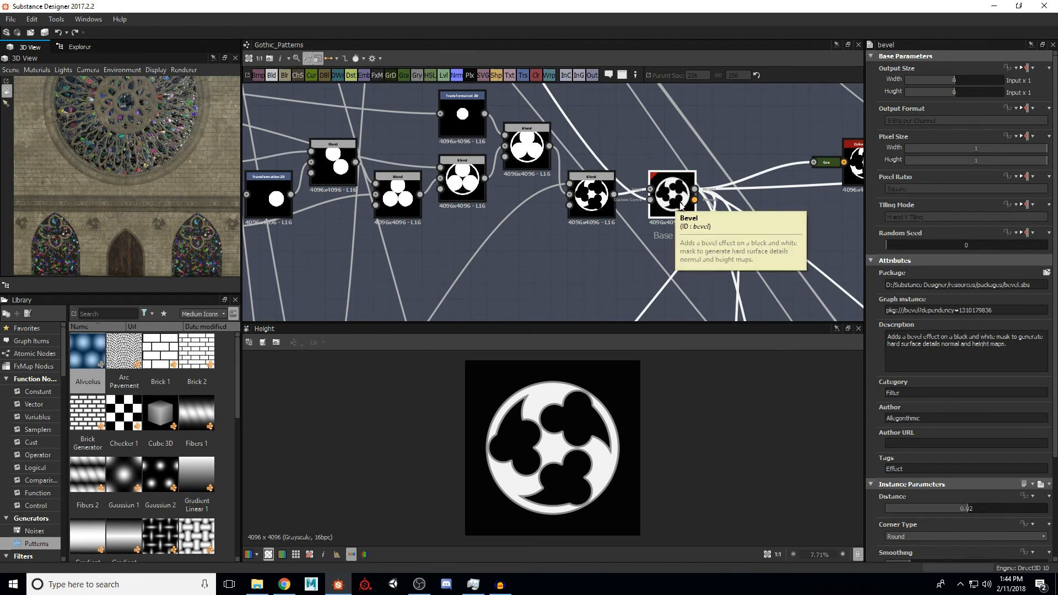
pyautogui.scroll(-4, 907, 353)
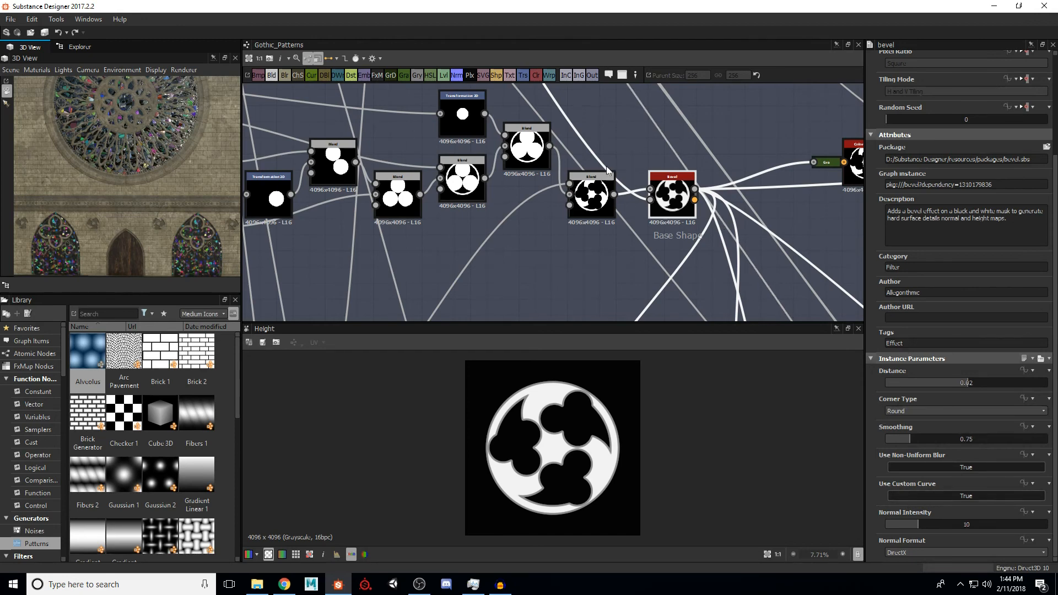
# Step: Trace the connection feeding the Base Shape Bevel's custom curve input across the graph and return to the Bevel
pyautogui.scroll(-1, 633, 223)
pyautogui.moveTo(634, 159); pyautogui.dragTo(644, 229, button='middle')
pyautogui.scroll(-3, 644, 230)
pyautogui.moveTo(554, 105); pyautogui.dragTo(593, 183, button='middle')
pyautogui.moveTo(553, 108); pyautogui.dragTo(614, 219, button='middle')
pyautogui.scroll(4, 534, 160)
pyautogui.scroll(-2, 625, 226)
pyautogui.moveTo(650, 286); pyautogui.dragTo(607, 153, button='middle')
pyautogui.moveTo(721, 317); pyautogui.dragTo(606, 193, button='middle')
pyautogui.scroll(2, 606, 193)
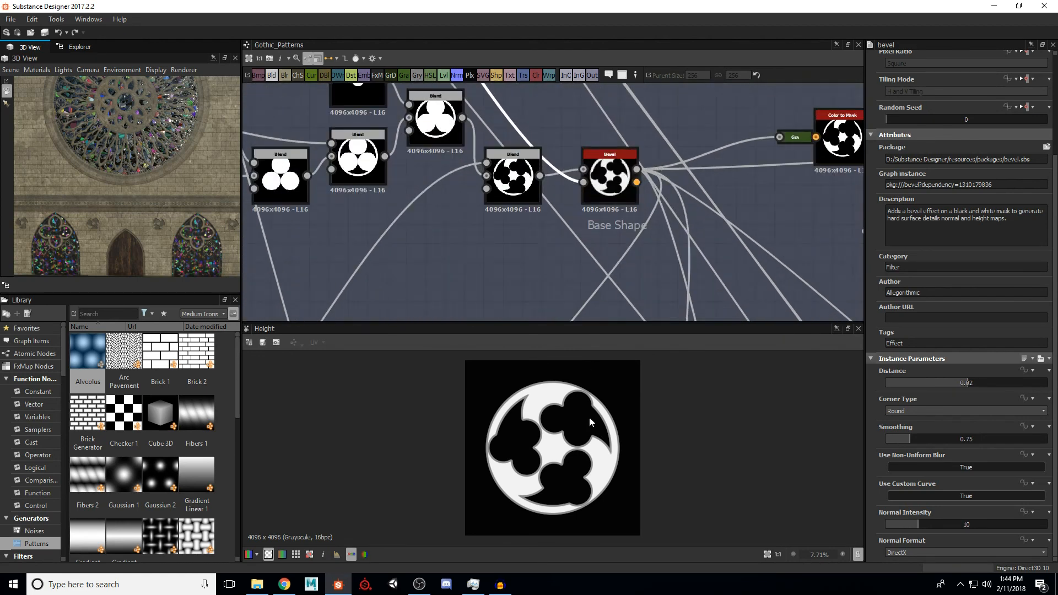
# Step: Inspect the Base Shape's bevelled edges up close in the height preview and on the wall of the 3D model
pyautogui.scroll(6, 542, 441)
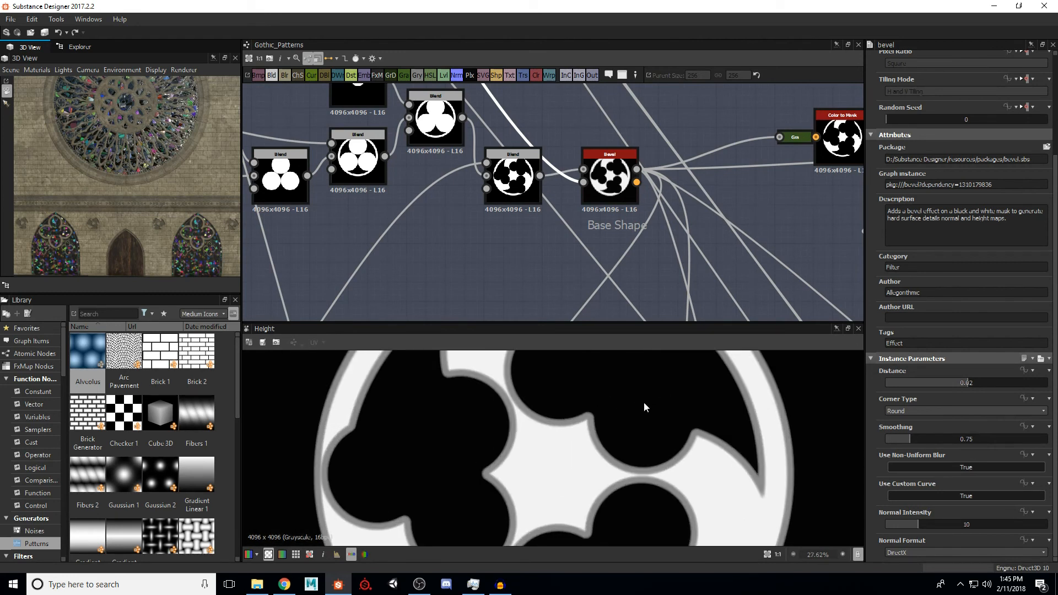
pyautogui.moveTo(164, 222); pyautogui.dragTo(111, 156)
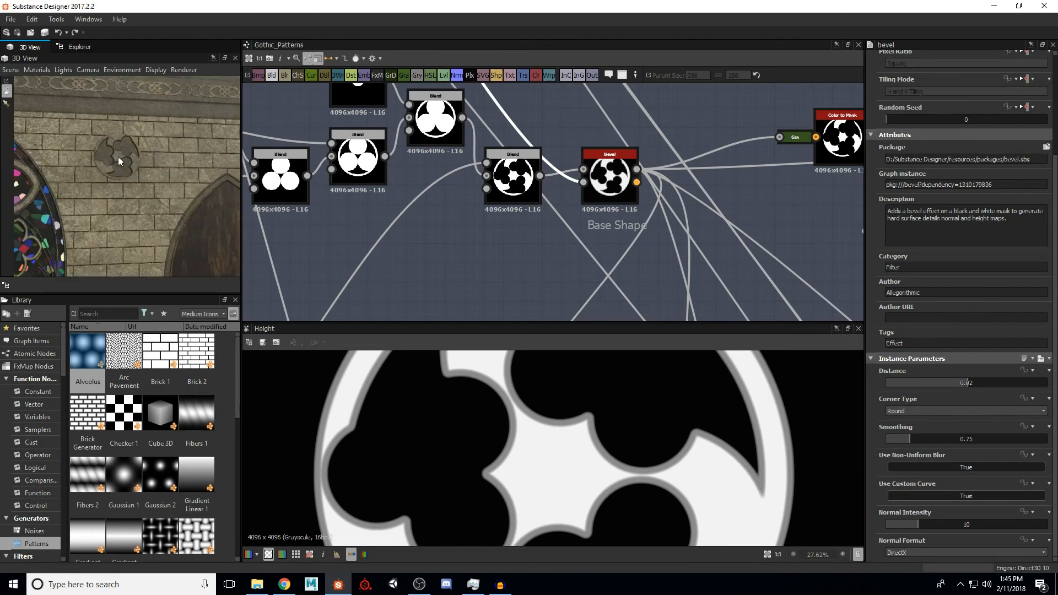
pyautogui.scroll(5, 116, 156)
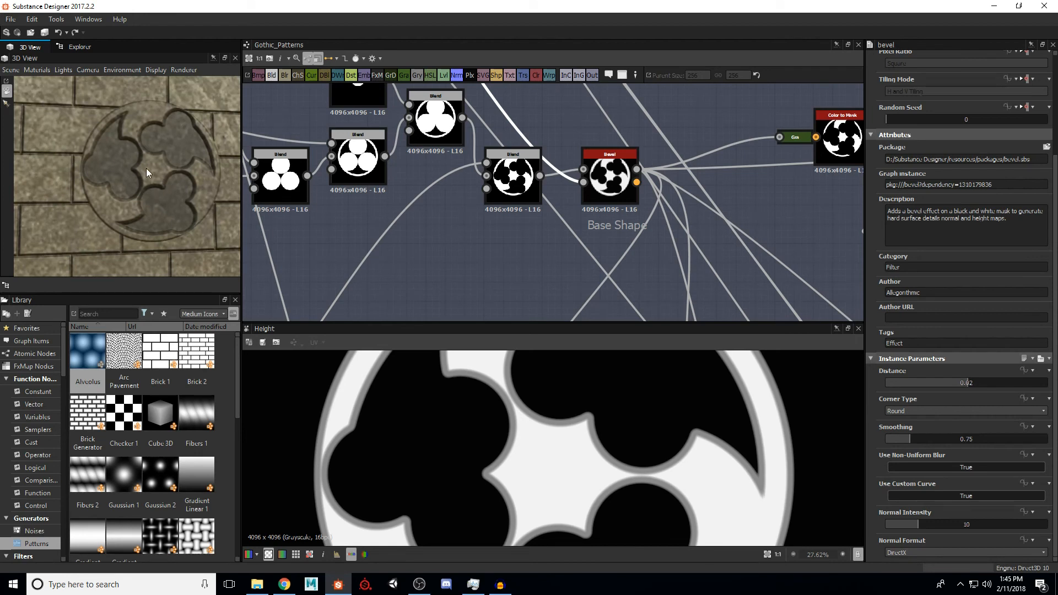
pyautogui.scroll(-3, 150, 166)
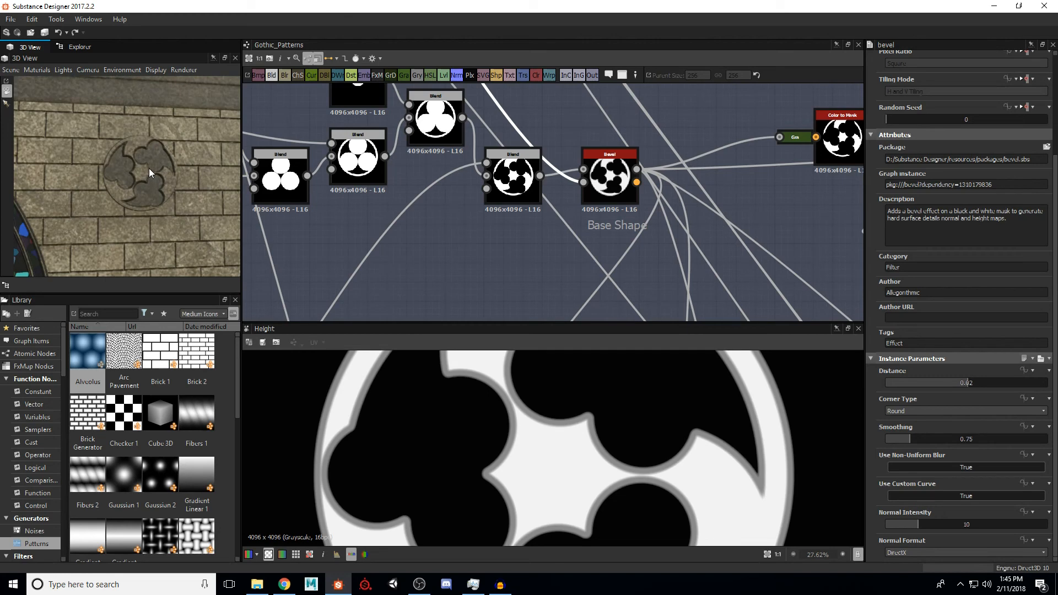
# Step: Compare the Base Shape Bevel's output with the Color to Mask node that starts the 1st Alternate branch
pyautogui.scroll(-4, 558, 195)
pyautogui.moveTo(557, 196)
pyautogui.mouseDown(button='middle')
pyautogui.moveTo(521, 203)
pyautogui.moveTo(589, 169)
pyautogui.moveTo(557, 122)
pyautogui.moveTo(563, 193)
pyautogui.mouseUp(button='middle')
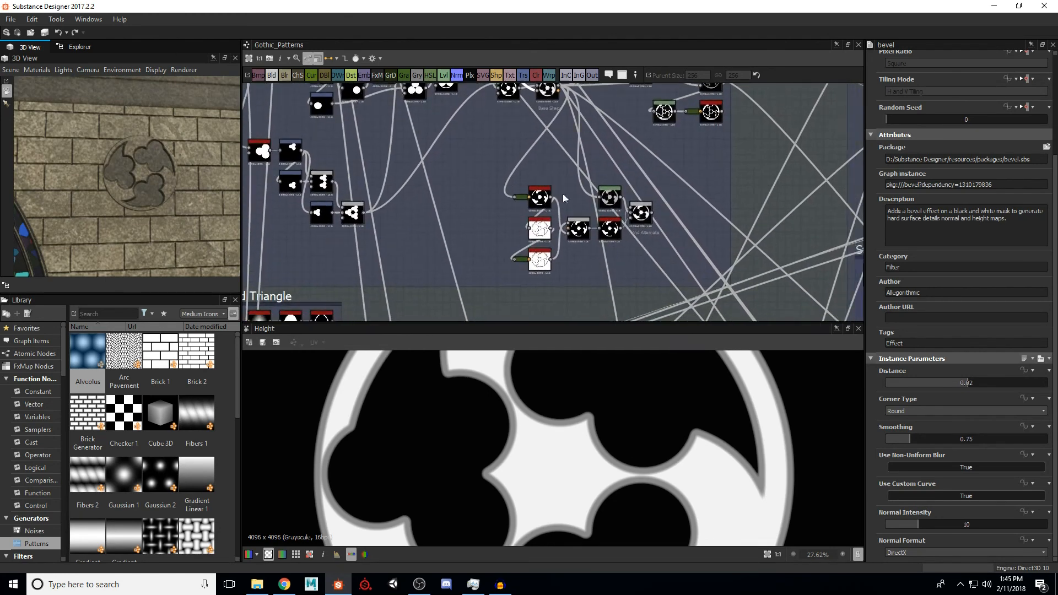
pyautogui.scroll(2, 589, 198)
pyautogui.moveTo(688, 138); pyautogui.dragTo(597, 262, button='middle')
pyautogui.scroll(2, 430, 192)
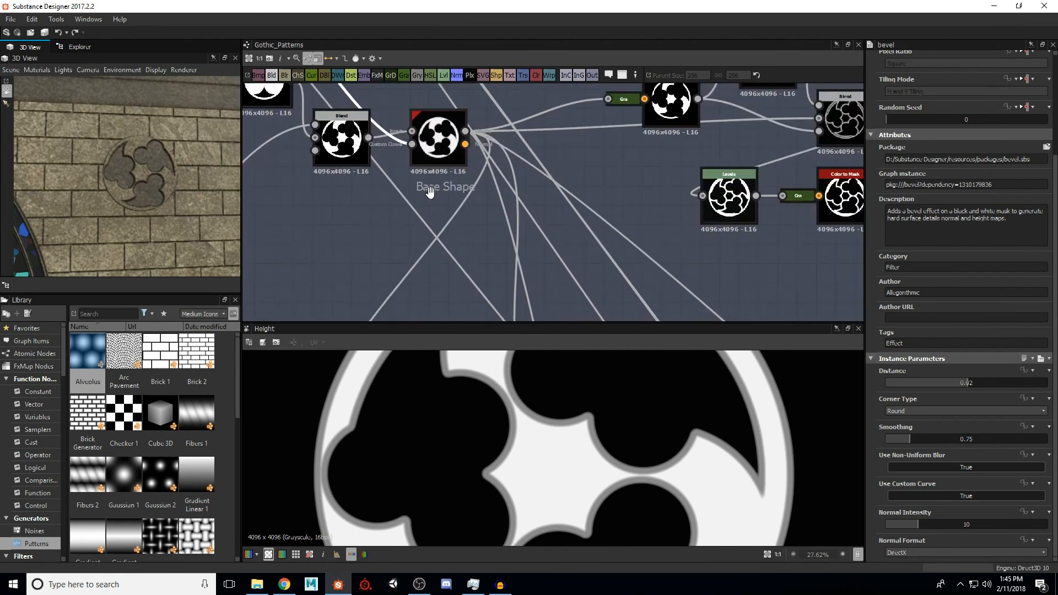
pyautogui.moveTo(621, 179); pyautogui.dragTo(458, 228, button='middle')
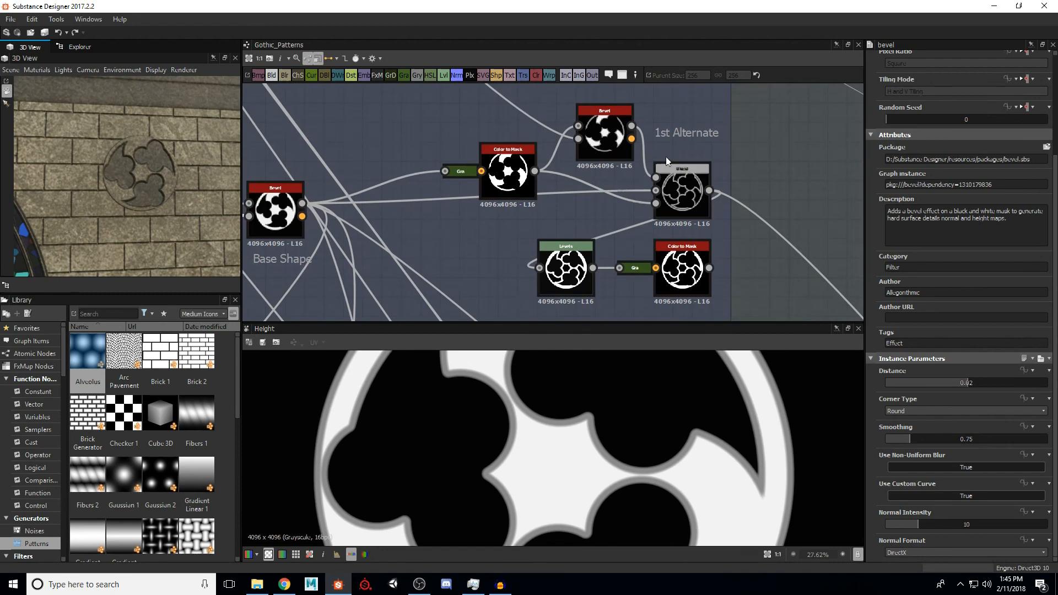
pyautogui.moveTo(495, 186); pyautogui.dragTo(610, 194, button='middle')
pyautogui.doubleClick(610, 196)
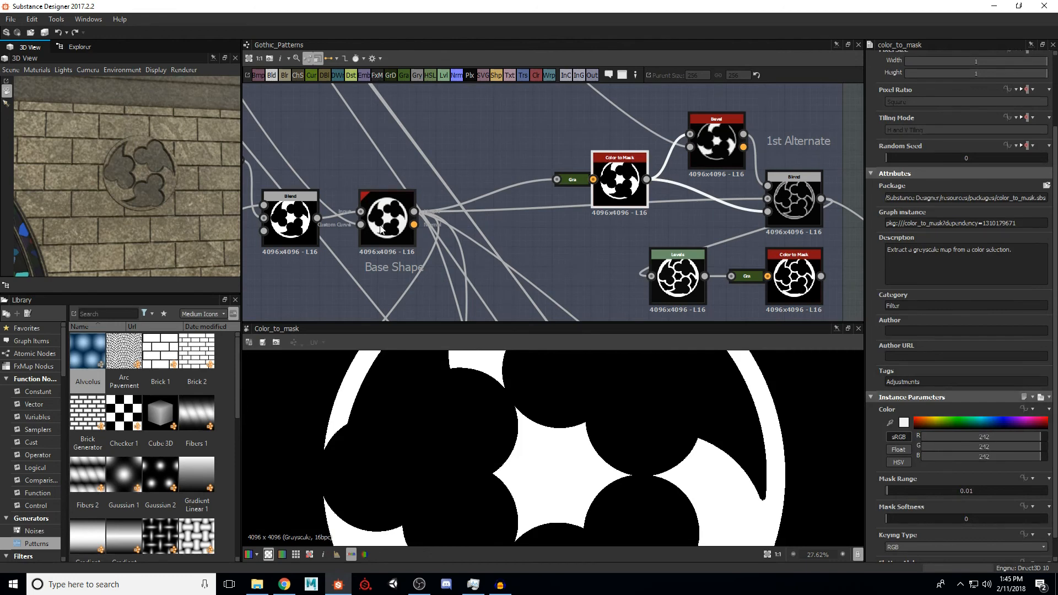
pyautogui.doubleClick(386, 226)
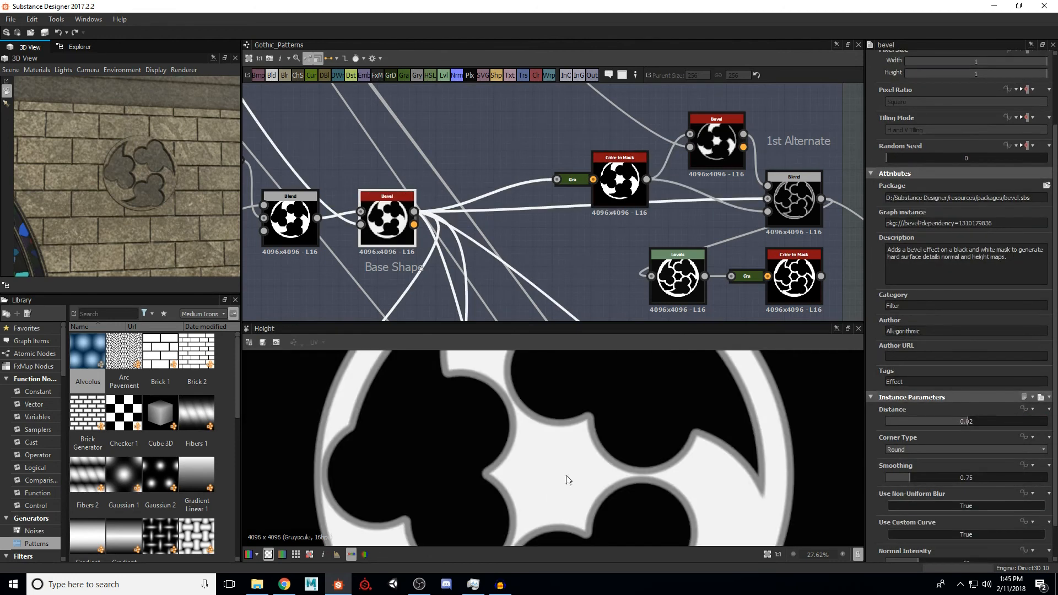
pyautogui.doubleClick(623, 173)
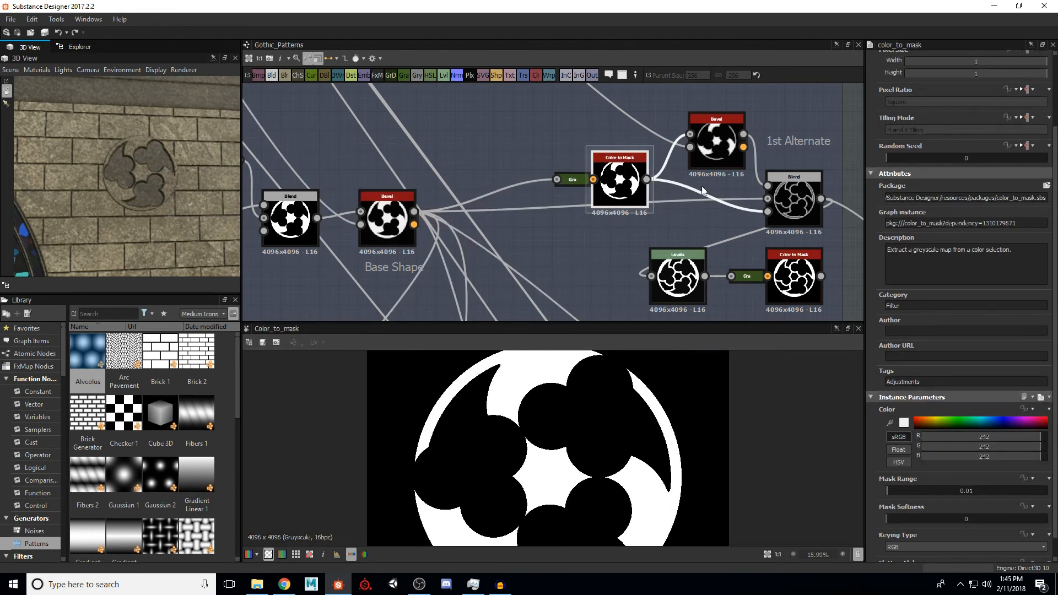
# Step: Preview the 1st Alternate's Bevel and examine its distance, and preview the Blend that subtracts it from the Base Shape
pyautogui.click(712, 143)
pyautogui.doubleClick(712, 142)
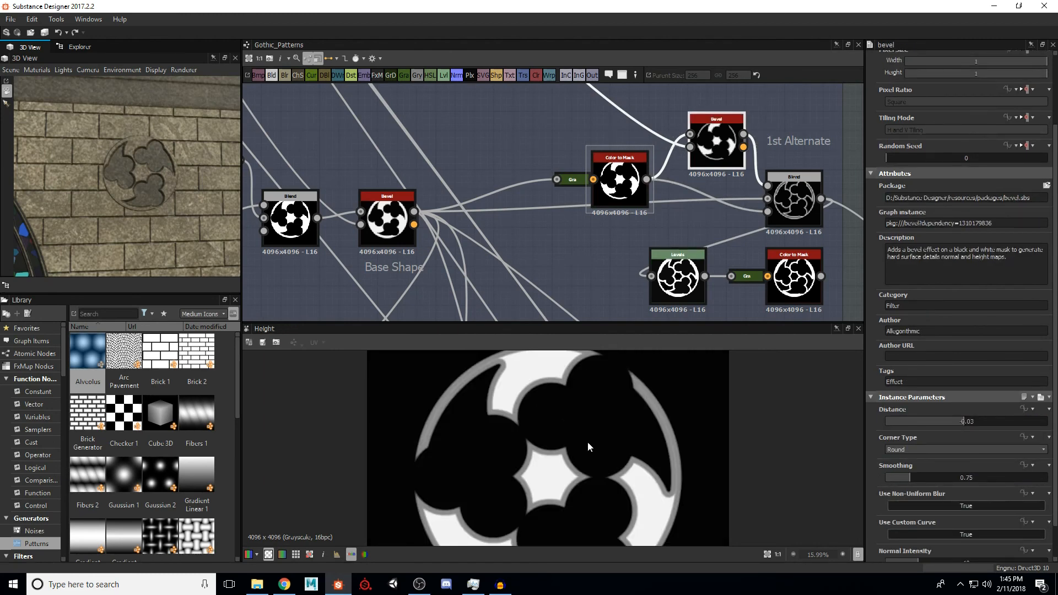
pyautogui.scroll(-2, 934, 447)
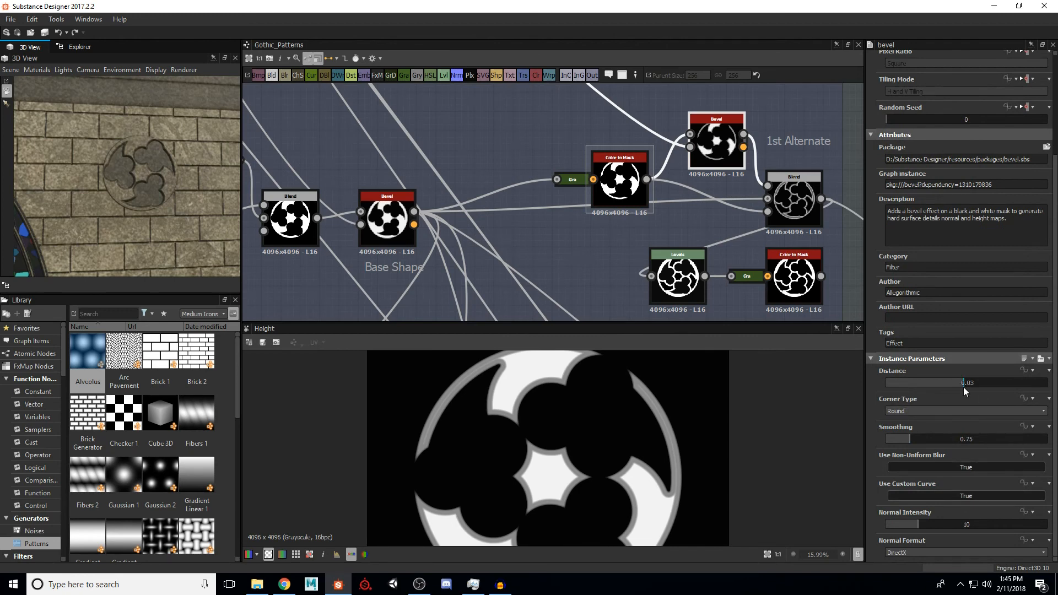
pyautogui.click(785, 200)
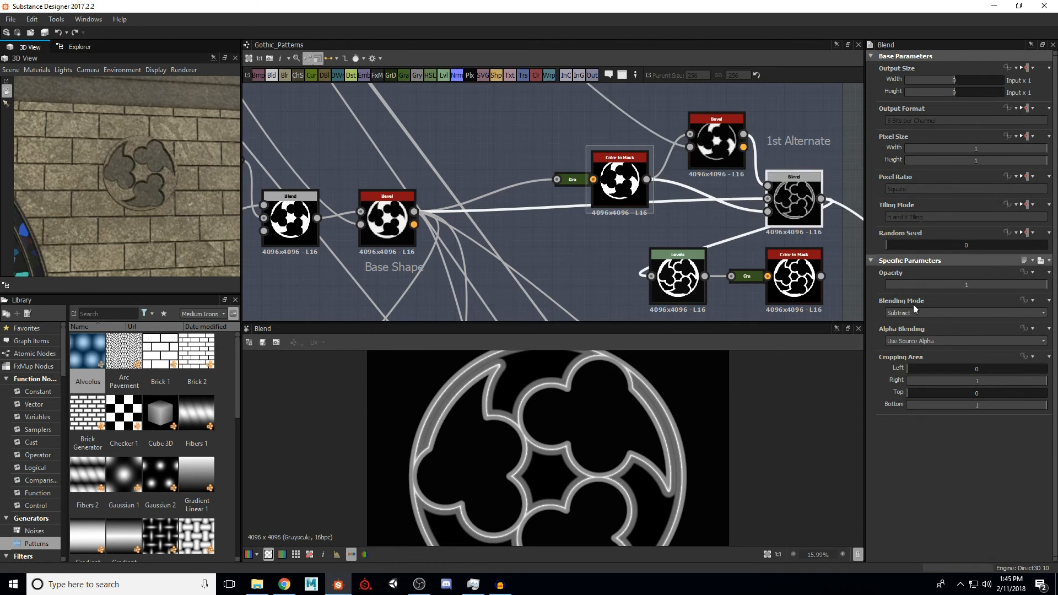
pyautogui.moveTo(546, 422); pyautogui.dragTo(541, 434, button='middle')
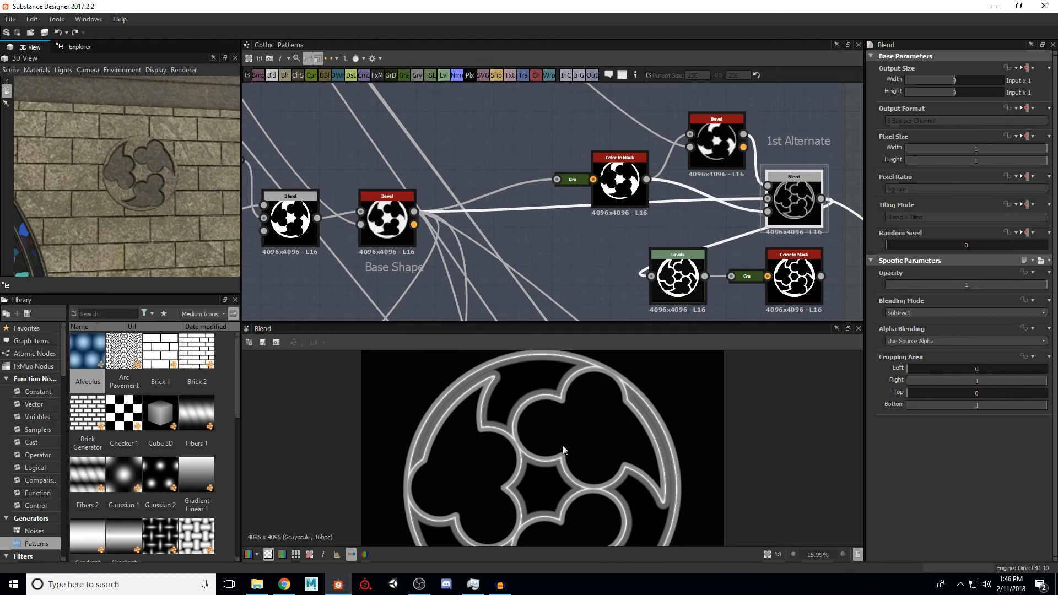
# Step: Preview the Levels and Color to Mask nodes that turn the 1st Alternate Blend into a solid outline mask
pyautogui.moveTo(673, 281); pyautogui.dragTo(630, 237, button='middle')
pyautogui.doubleClick(630, 237)
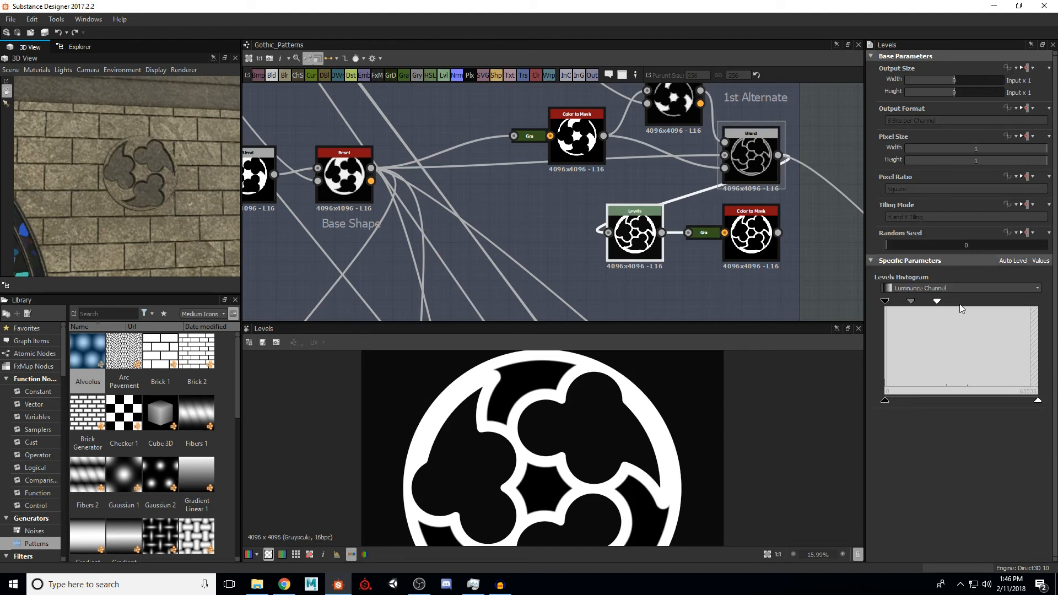
pyautogui.doubleClick(739, 233)
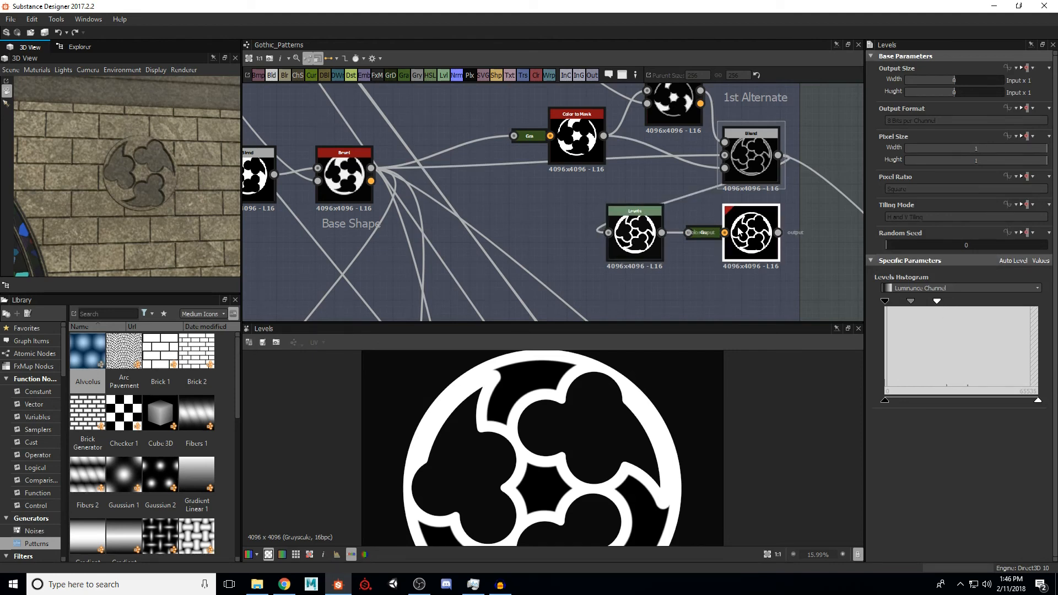
pyautogui.scroll(2, 568, 381)
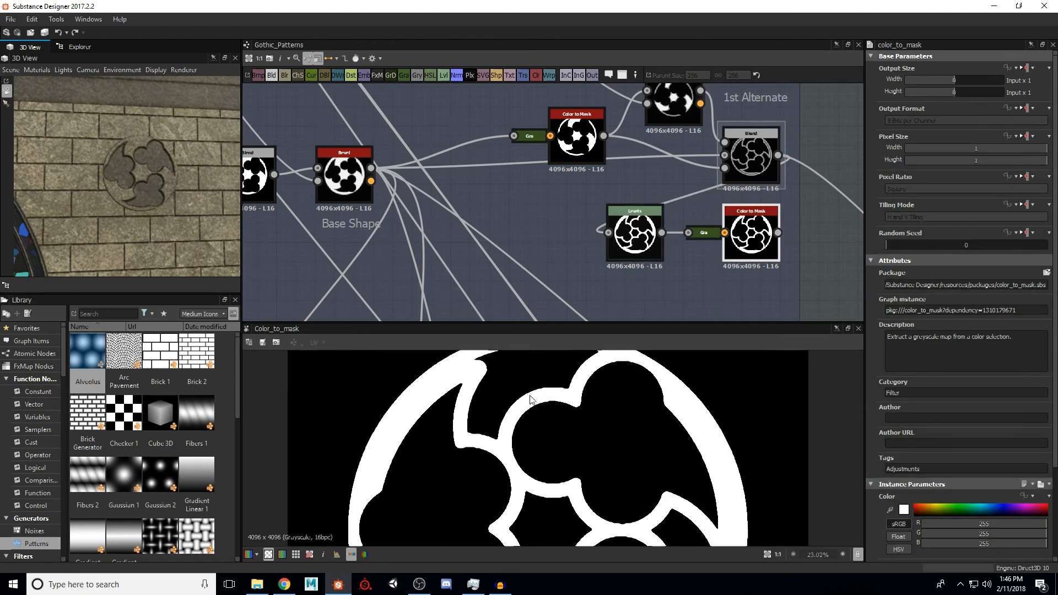
pyautogui.scroll(-4, 526, 405)
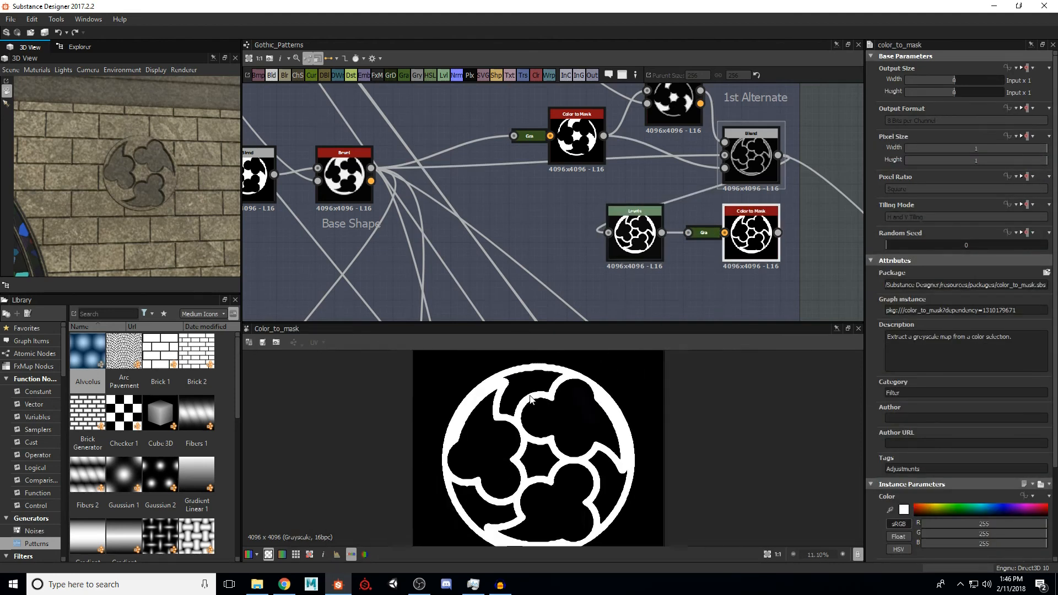
pyautogui.doubleClick(755, 165)
pyautogui.doubleClick(758, 241)
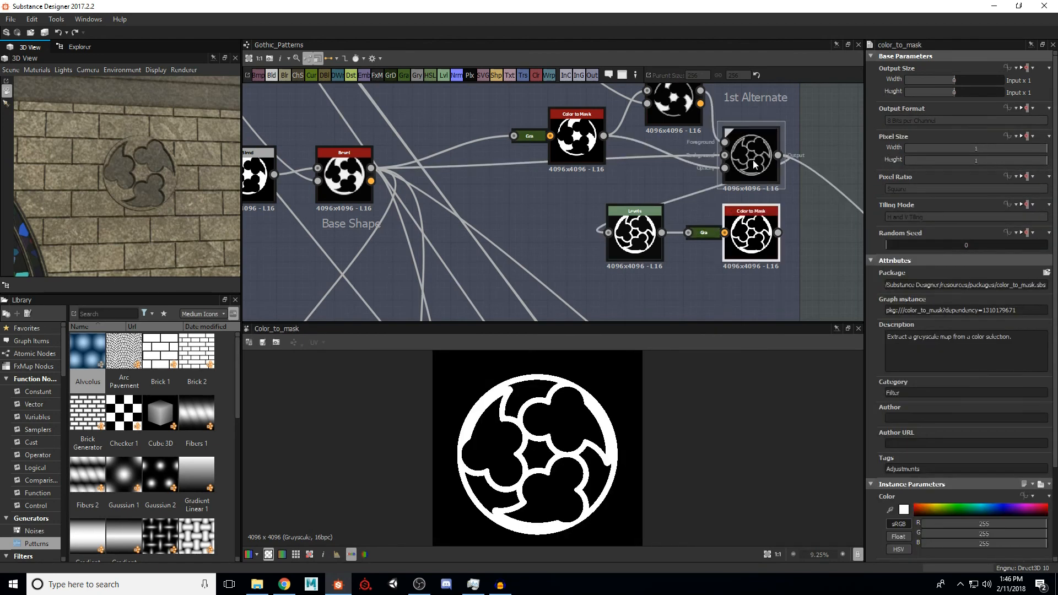
# Step: Preview the 2nd Alternate's final Blend and inspect its raised inner shape and stepped edges up close
pyautogui.scroll(-5, 590, 193)
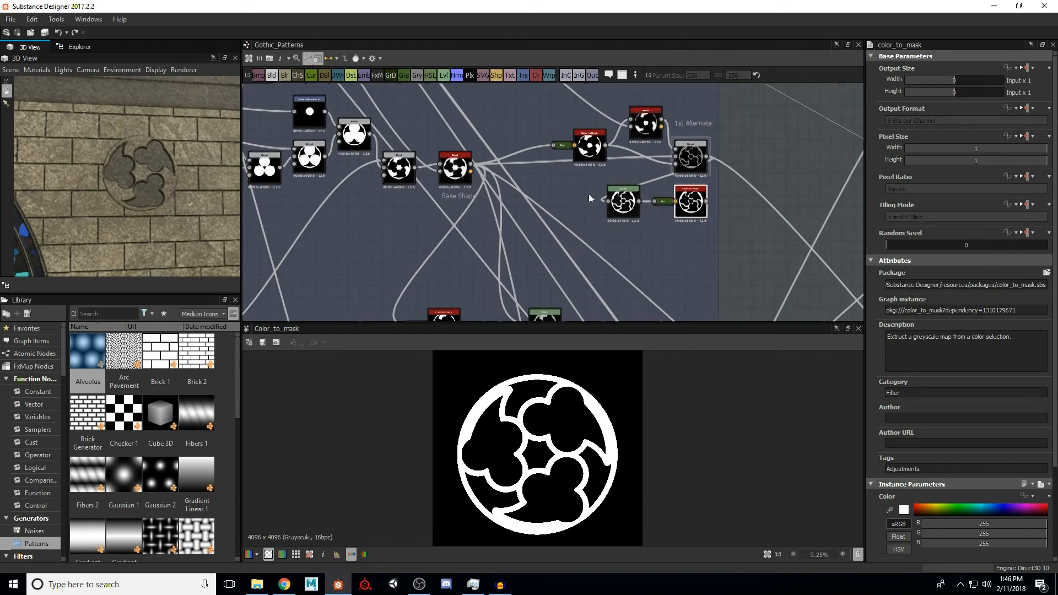
pyautogui.moveTo(581, 232); pyautogui.dragTo(594, 173, button='middle')
pyautogui.scroll(3, 553, 247)
pyautogui.moveTo(507, 265); pyautogui.dragTo(513, 234, button='middle')
pyautogui.doubleClick(655, 201)
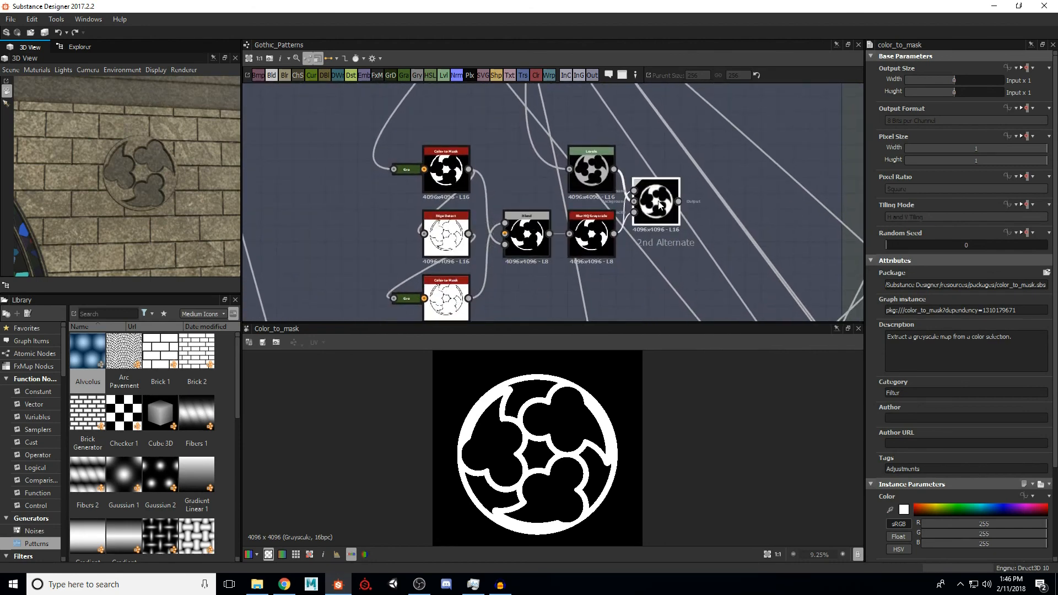
pyautogui.scroll(2, 530, 402)
pyautogui.scroll(2, 507, 415)
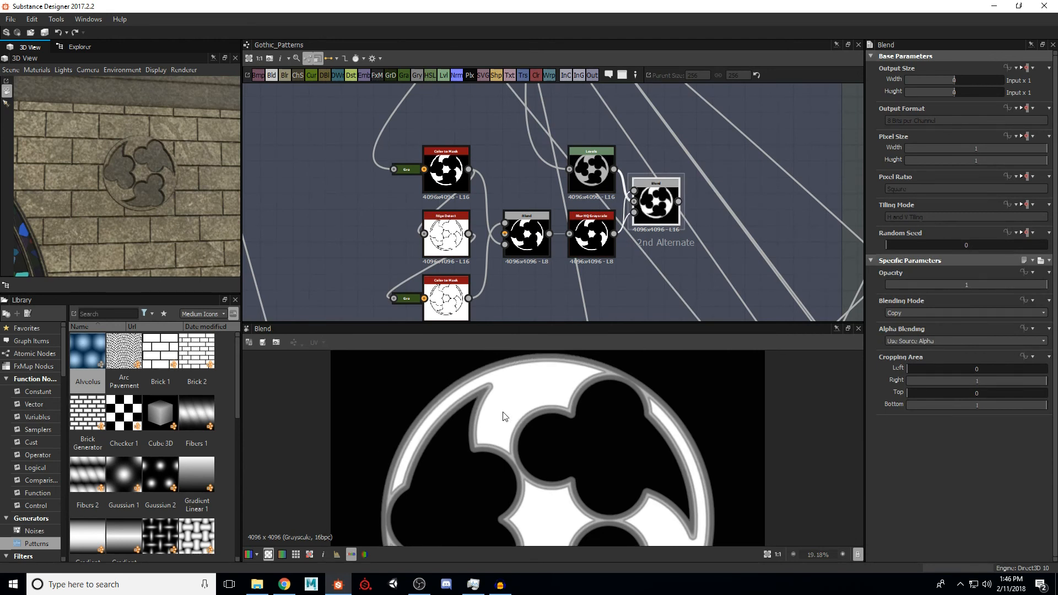
pyautogui.scroll(4, 509, 438)
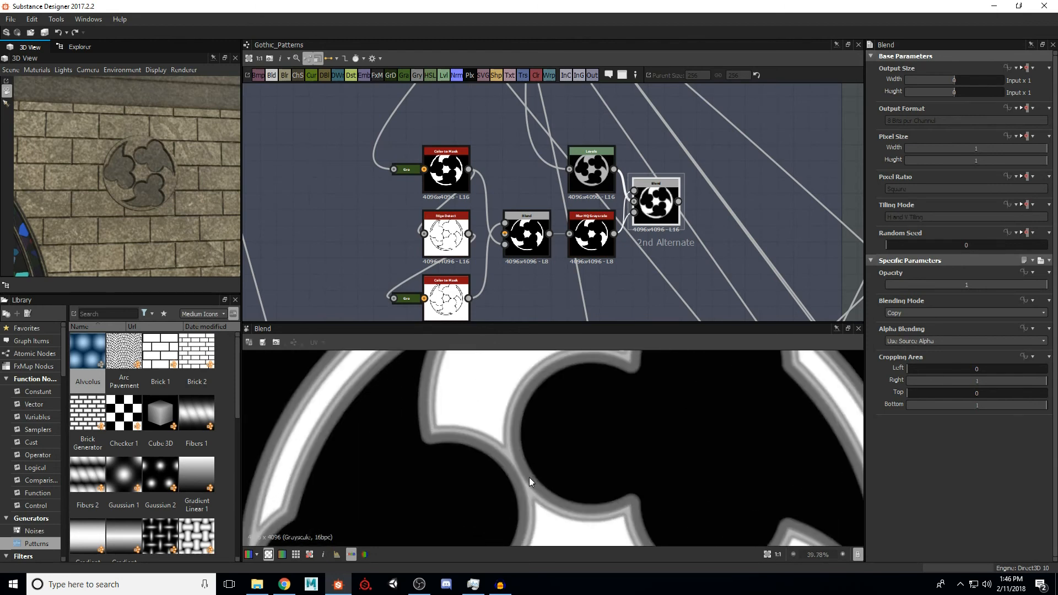
pyautogui.moveTo(532, 498); pyautogui.dragTo(525, 414, button='middle')
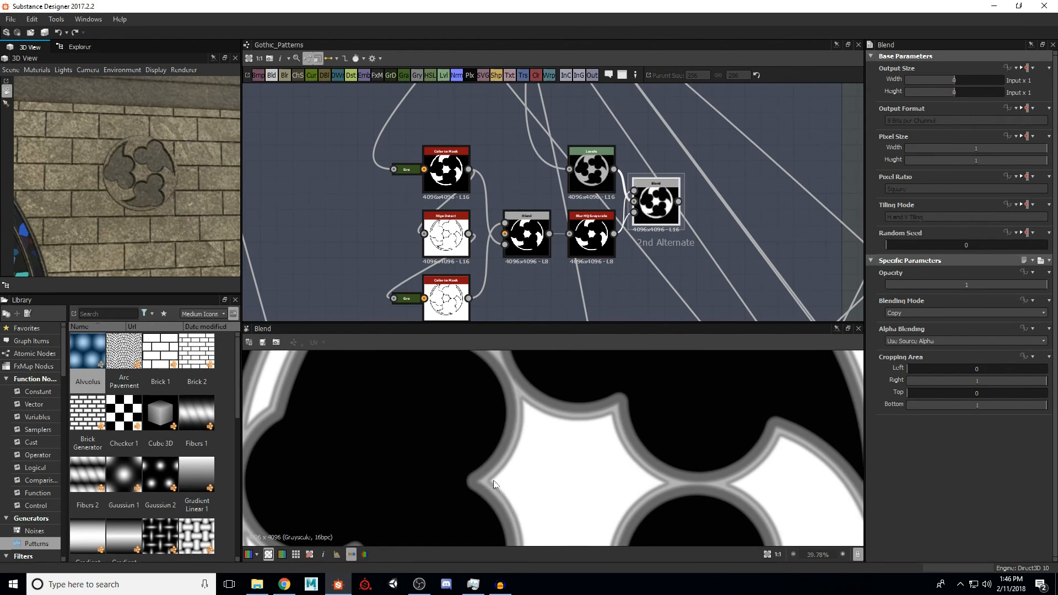
# Step: Compare the 2nd Alternate's Levels output with its final Blend, and view the complete blended shape
pyautogui.scroll(-2, 609, 442)
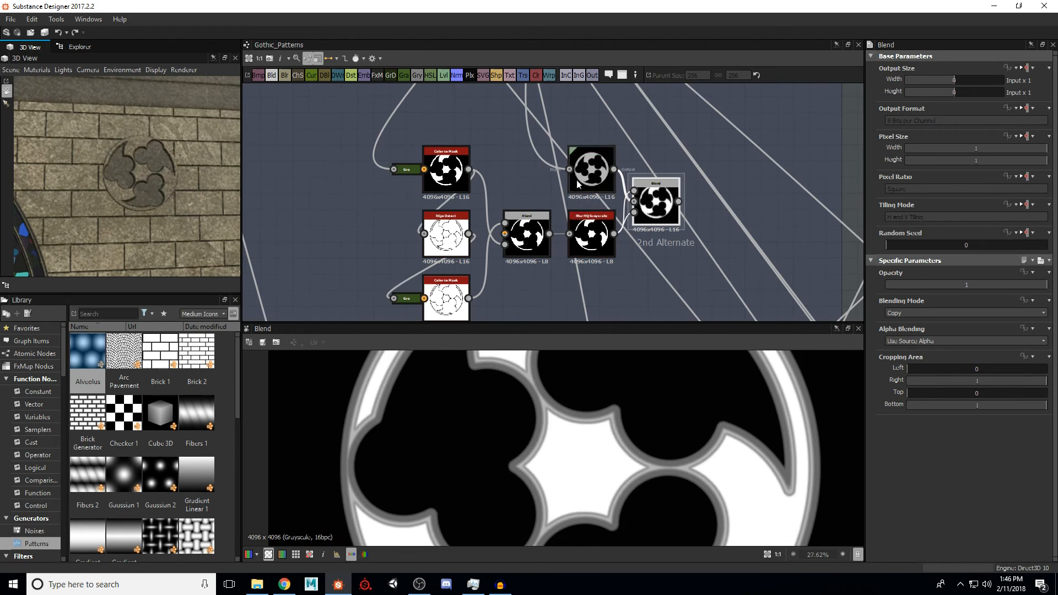
pyautogui.click(573, 187)
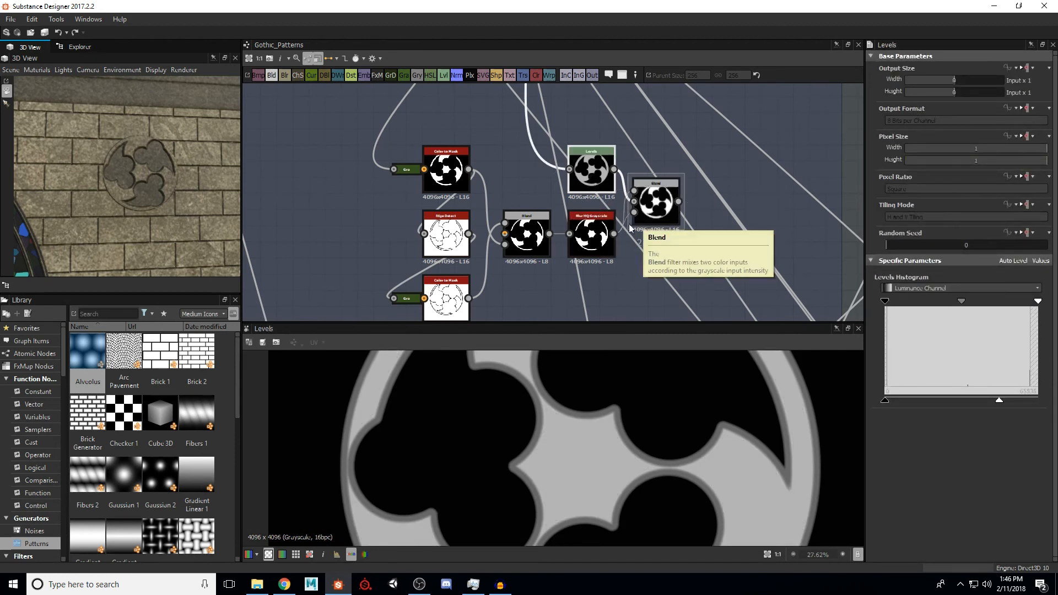
pyautogui.click(656, 207)
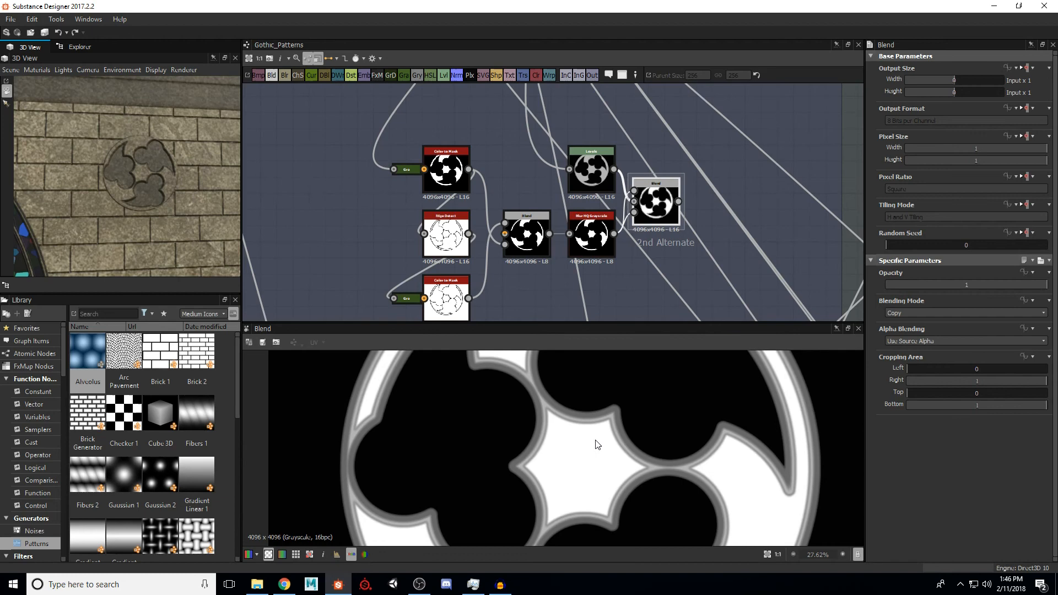
pyautogui.scroll(-5, 560, 435)
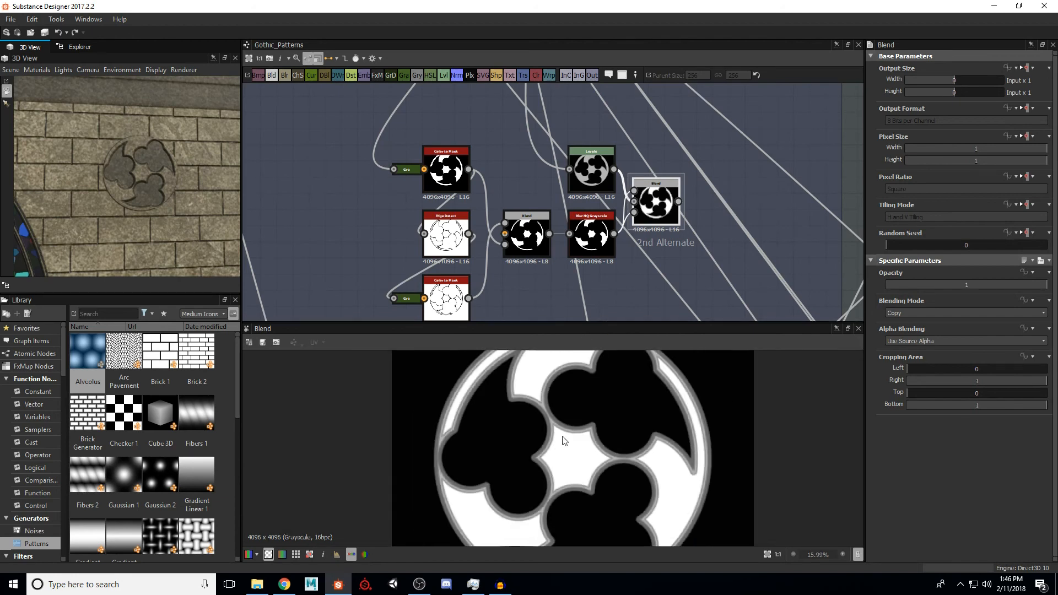
pyautogui.scroll(-5, 552, 208)
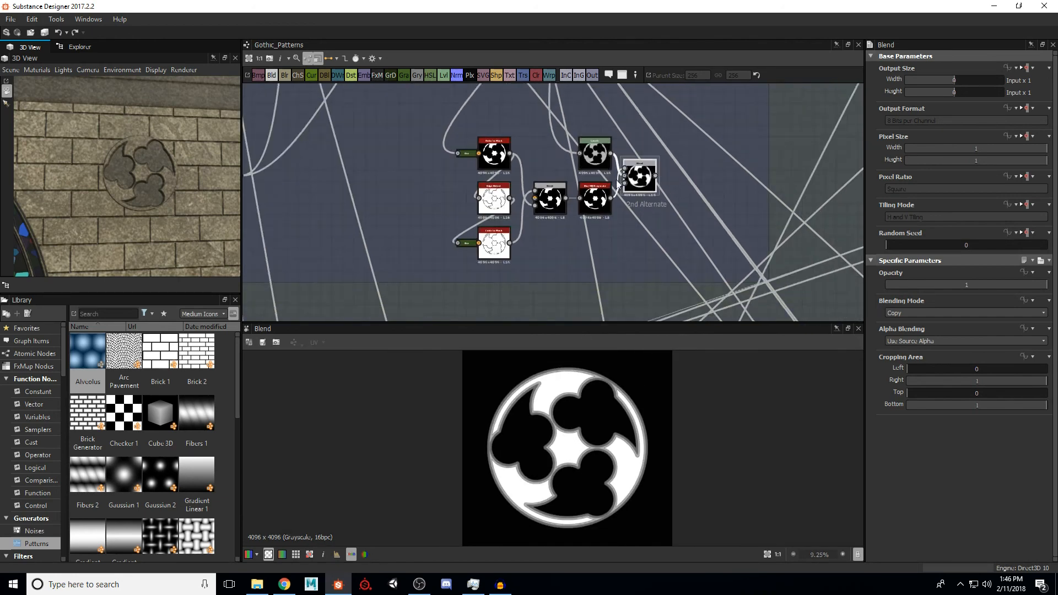
# Step: Find the Reference frame in the graph and preview its bitmap of the geometric tracery construction drawings
pyautogui.moveTo(552, 178); pyautogui.dragTo(597, 164, button='middle')
pyautogui.scroll(4, 452, 219)
pyautogui.scroll(2, 491, 227)
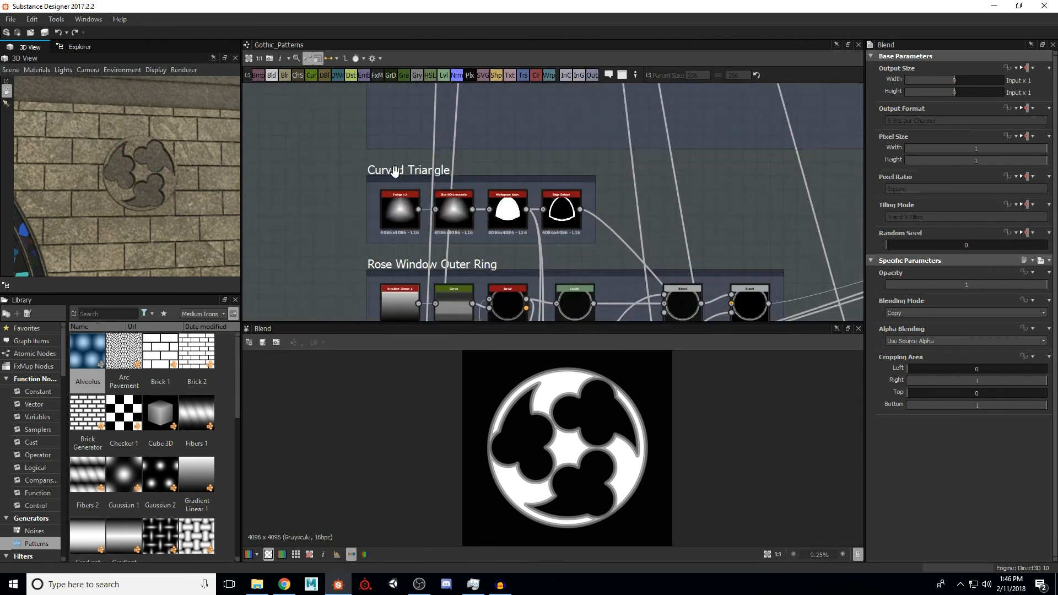
pyautogui.scroll(-6, 471, 231)
pyautogui.moveTo(449, 207); pyautogui.dragTo(470, 309, button='middle')
pyautogui.moveTo(467, 158); pyautogui.dragTo(469, 200, button='middle')
pyautogui.scroll(5, 449, 202)
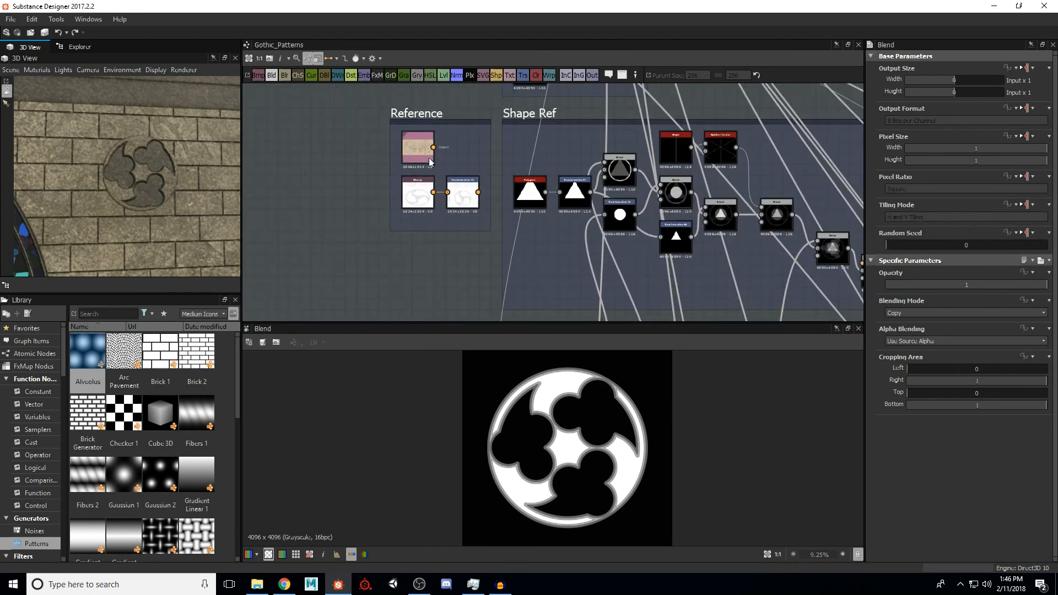
pyautogui.doubleClick(422, 147)
pyautogui.scroll(8, 613, 449)
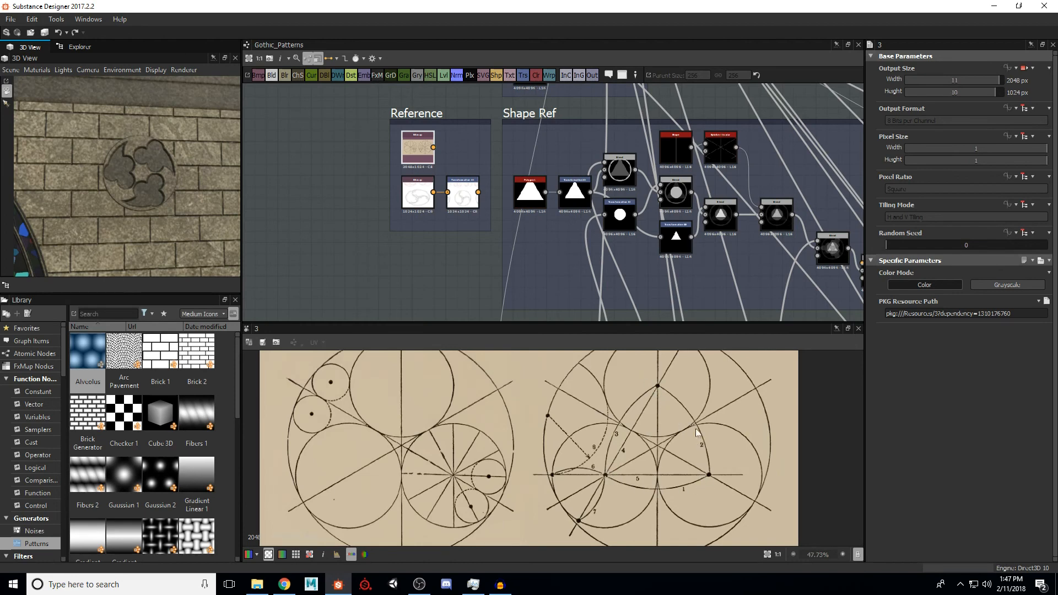
# Step: Preview the Polygon 2 node that starts the Curved Triangle group and examine its sides, rotation, curve and gradient parameters
pyautogui.scroll(-3, 559, 254)
pyautogui.moveTo(557, 257); pyautogui.dragTo(536, 149, button='middle')
pyautogui.scroll(-2, 536, 149)
pyautogui.moveTo(542, 315); pyautogui.dragTo(525, 176, button='middle')
pyautogui.scroll(2, 524, 176)
pyautogui.scroll(3, 525, 180)
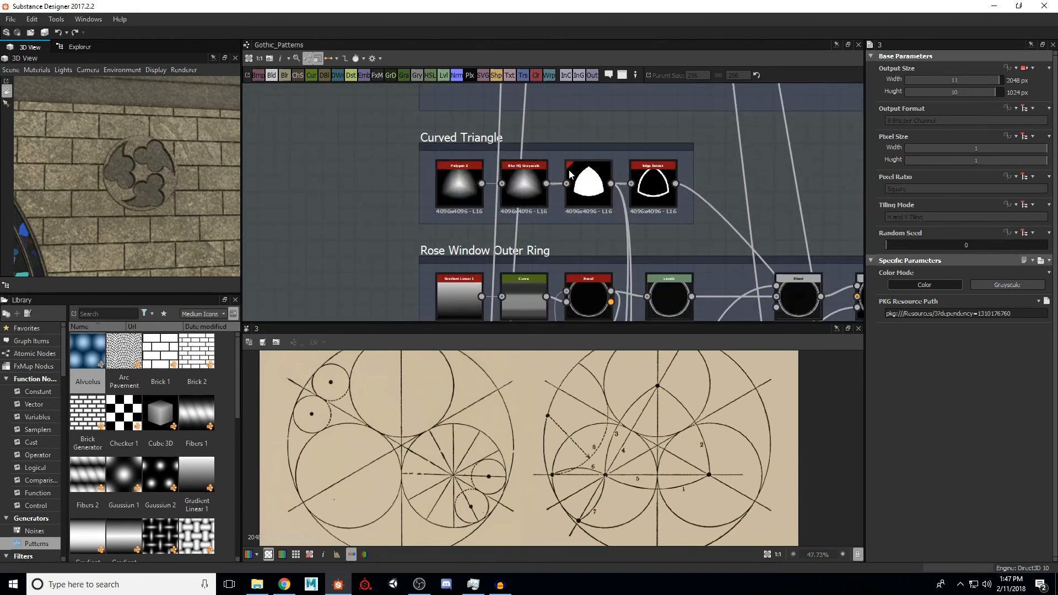
pyautogui.doubleClick(458, 184)
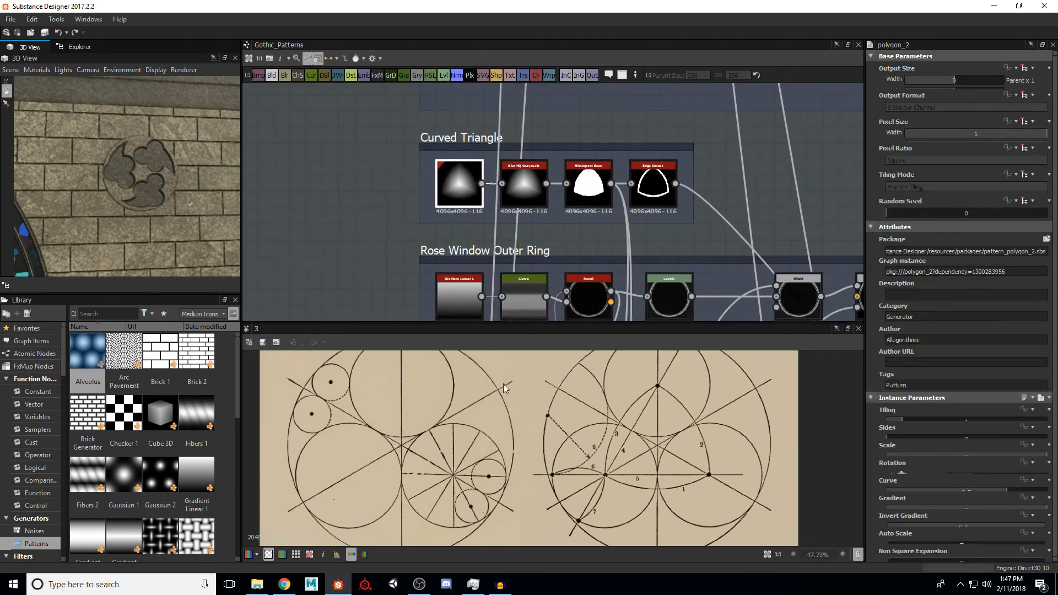
pyautogui.scroll(1, 531, 431)
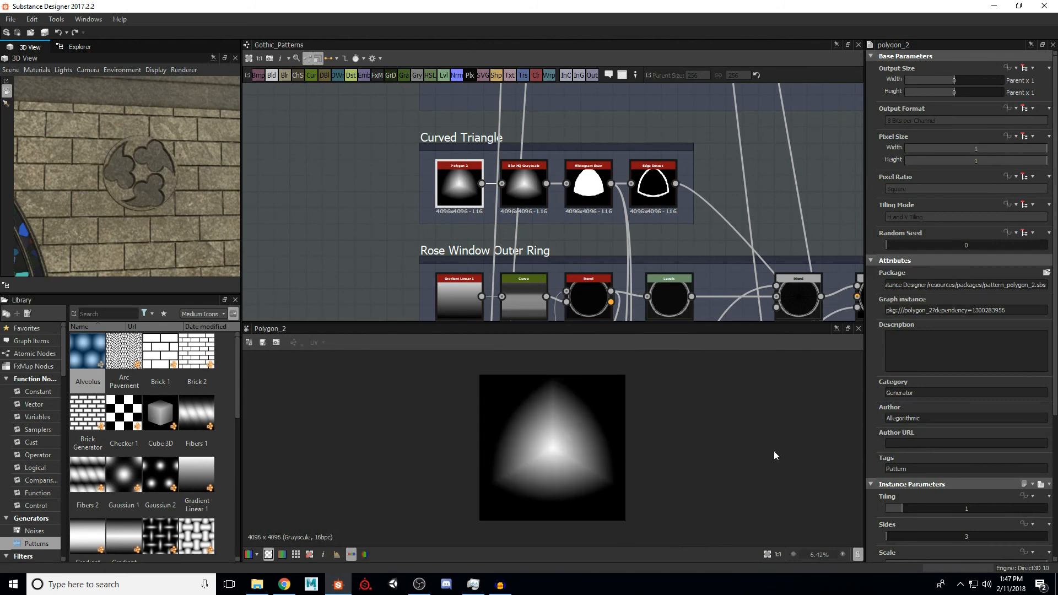
pyautogui.scroll(2, 498, 203)
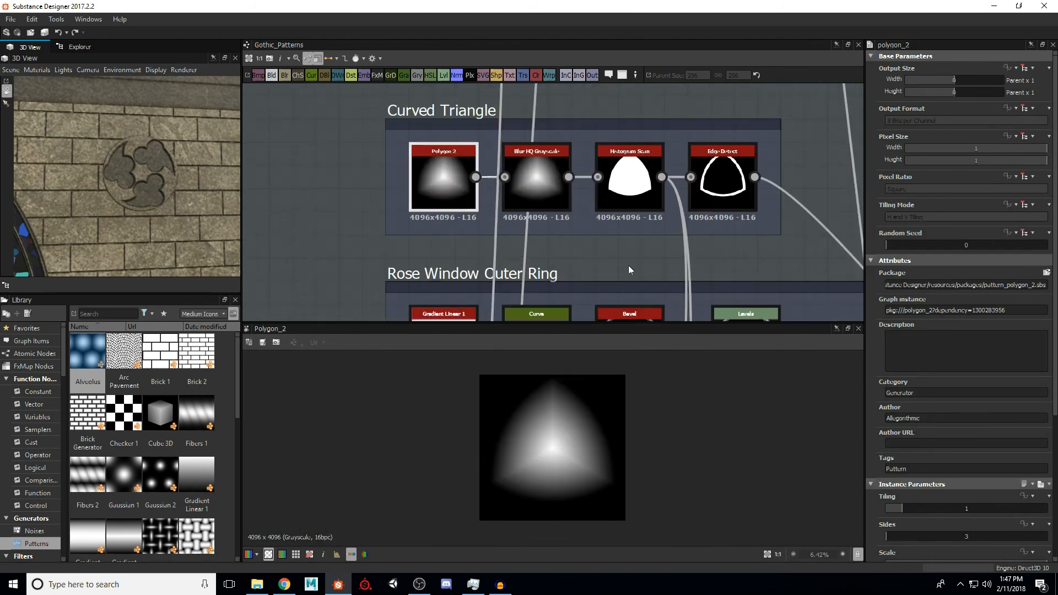
pyautogui.scroll(-5, 889, 388)
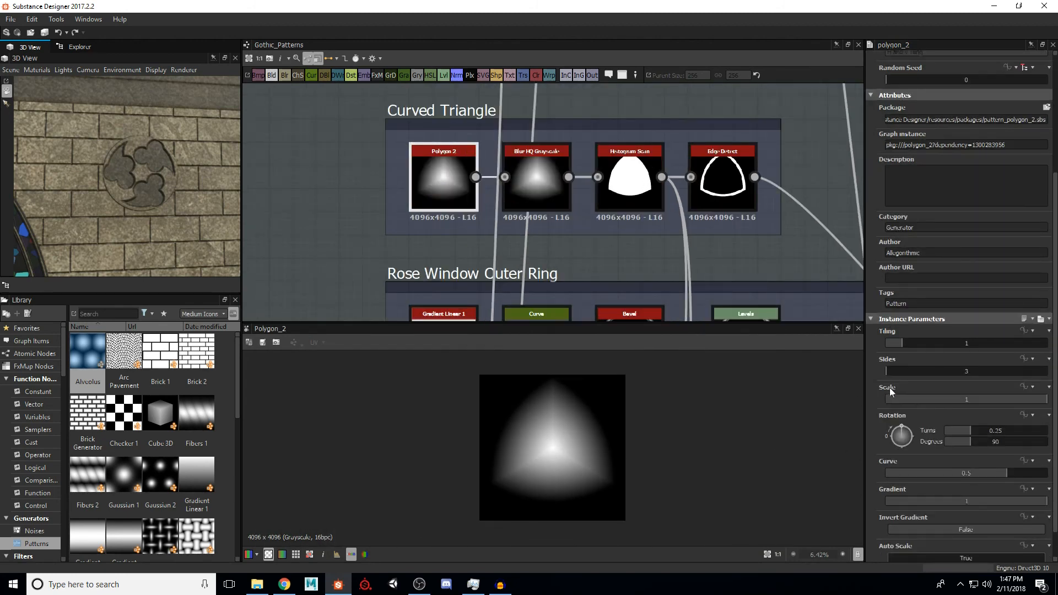
pyautogui.scroll(-1, 874, 411)
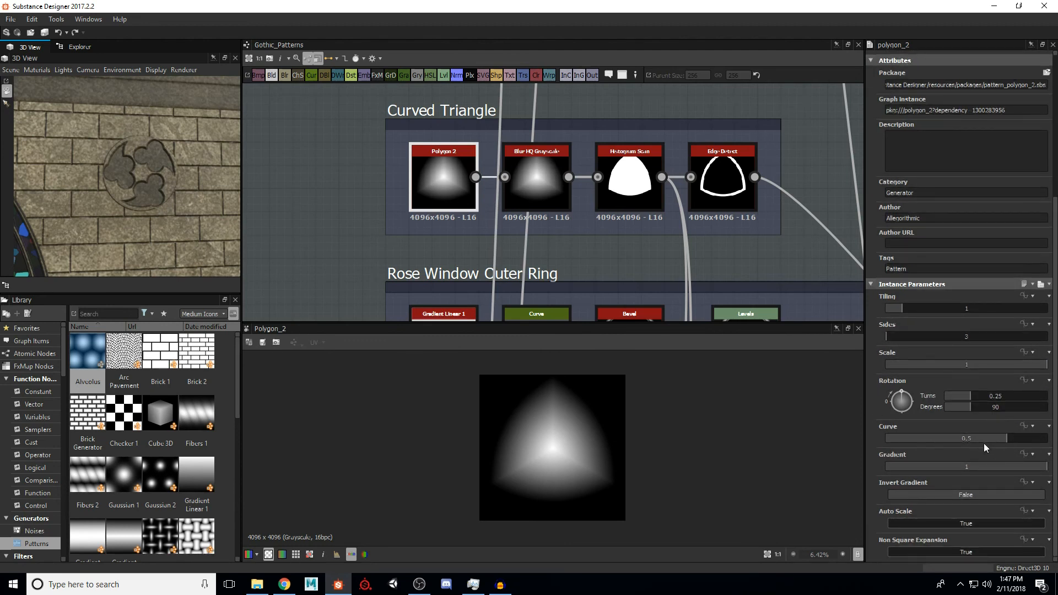
# Step: Preview the Curved Triangle's Blur HQ Grayscale and Histogram Scan nodes and examine their instance parameters
pyautogui.click(538, 177)
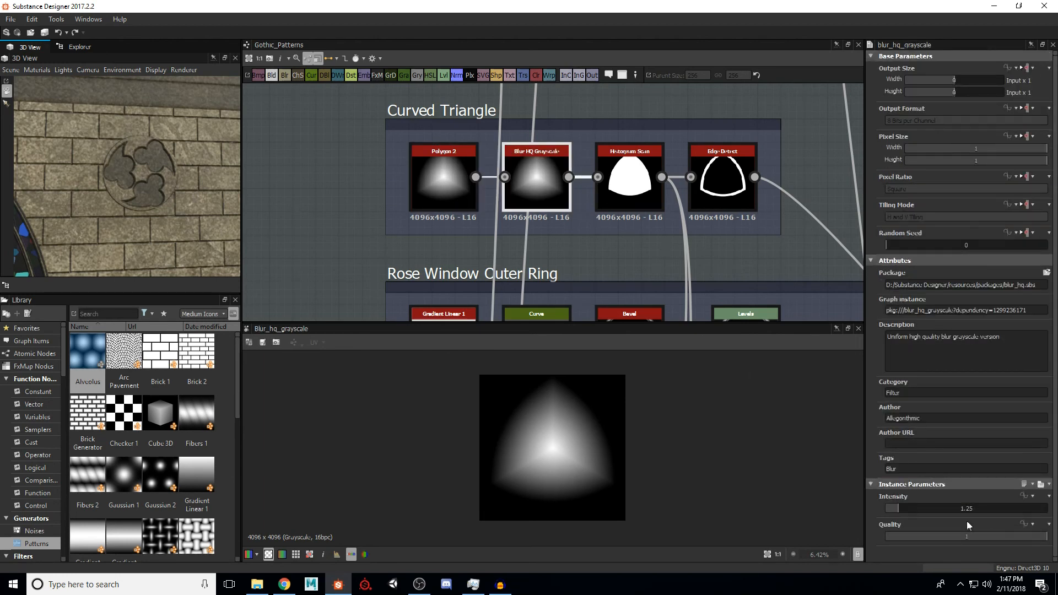
pyautogui.click(636, 181)
pyautogui.scroll(-1, 947, 501)
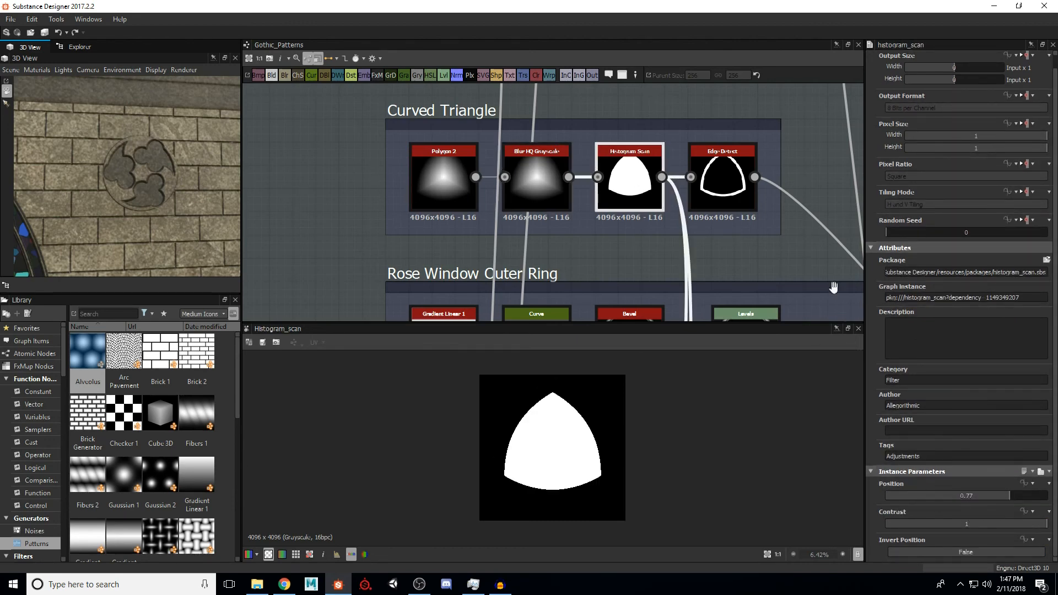
# Step: Preview the Curved Triangle's Edge Detect outline and examine its width, roundness, invert and tolerance parameters
pyautogui.click(727, 165)
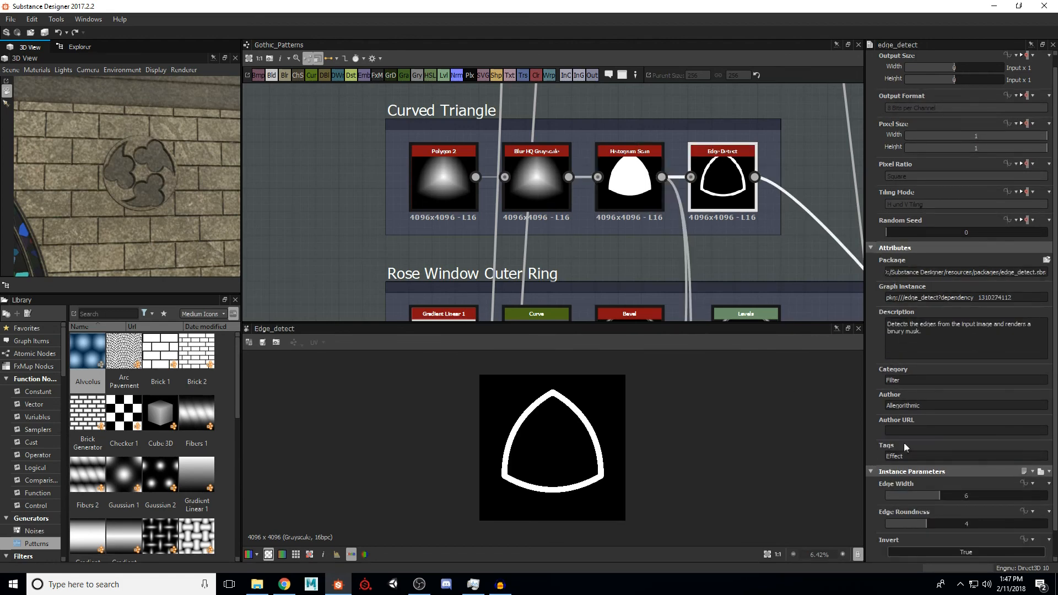
pyautogui.scroll(-2, 885, 432)
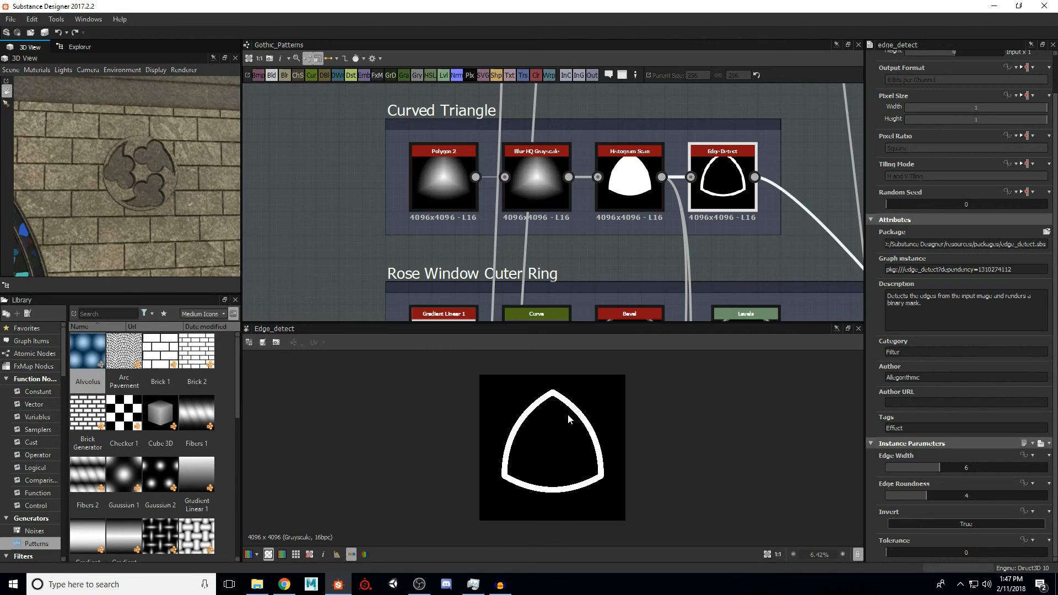
pyautogui.click(673, 249)
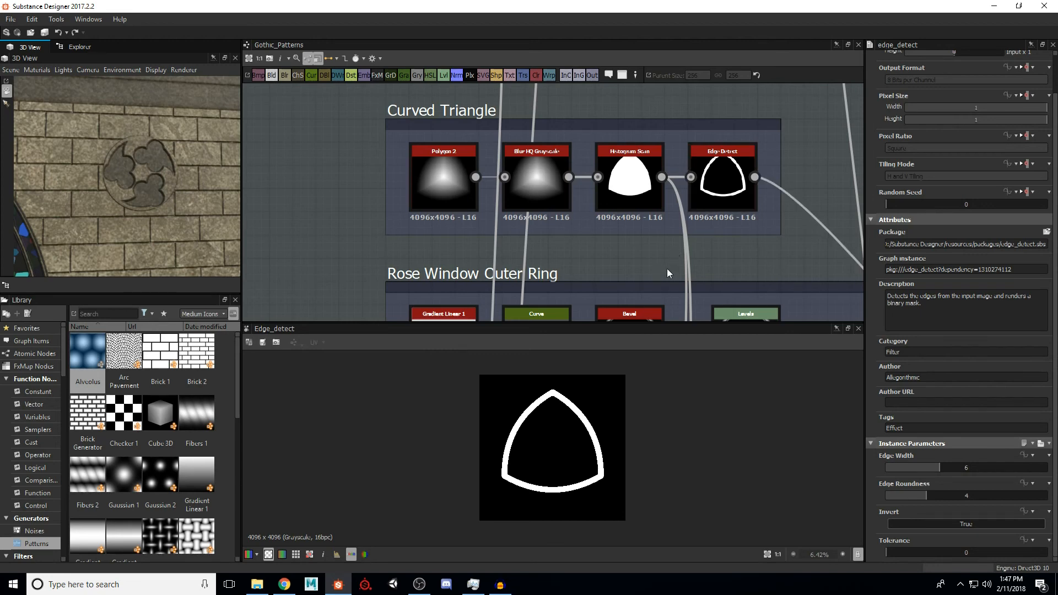
# Step: Locate the Rose Window Outer Ring group in the graph and examine the rose window's outer stone rim in the 3D view
pyautogui.scroll(-6, 610, 241)
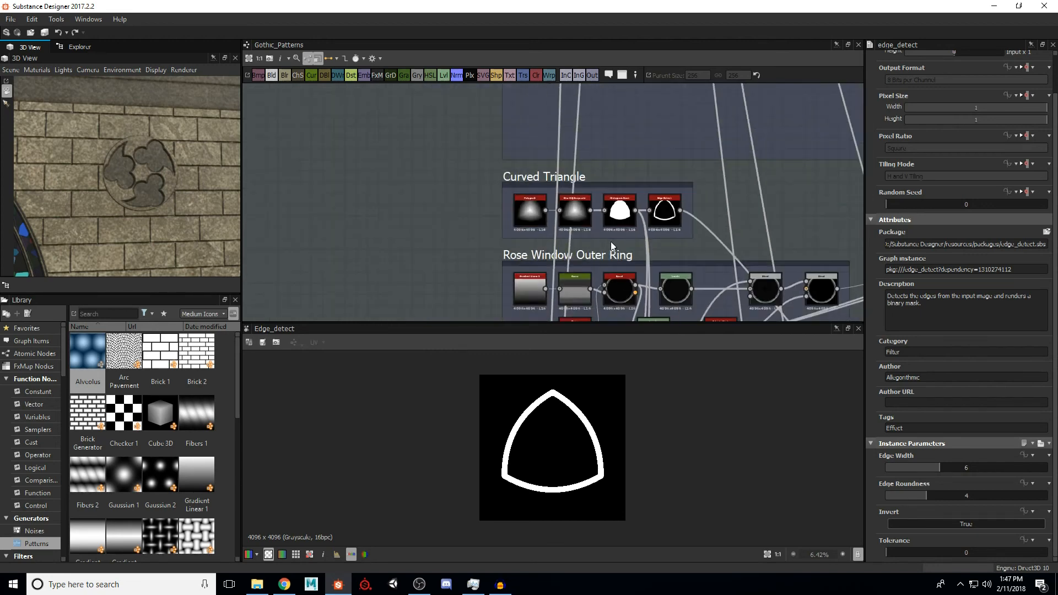
pyautogui.moveTo(618, 157); pyautogui.dragTo(598, 113, button='middle')
pyautogui.scroll(-1, 605, 181)
pyautogui.moveTo(605, 182); pyautogui.dragTo(577, 217, button='middle')
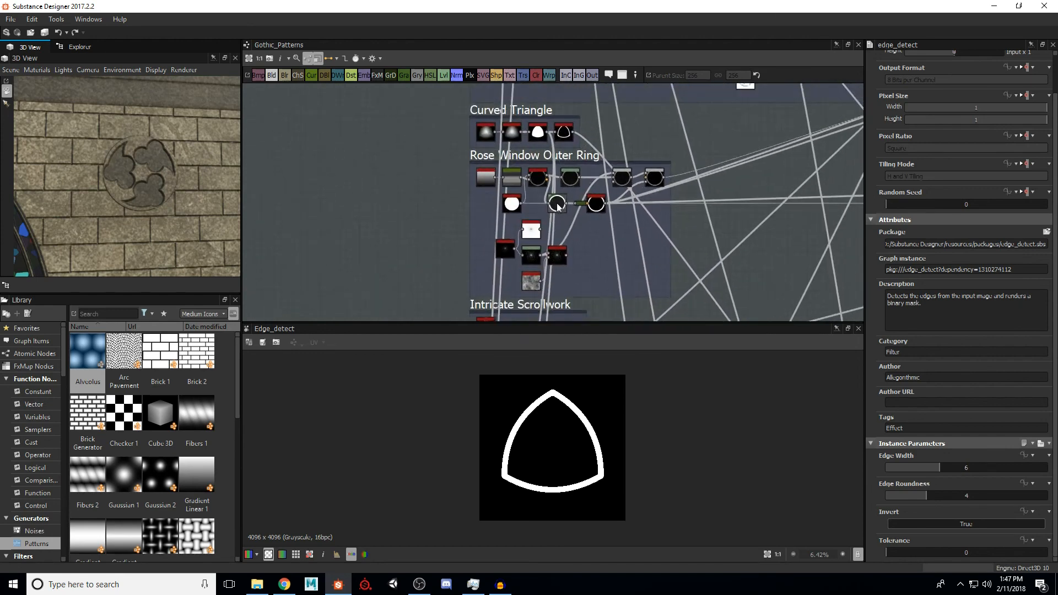
pyautogui.scroll(2, 556, 205)
pyautogui.scroll(-4, 168, 164)
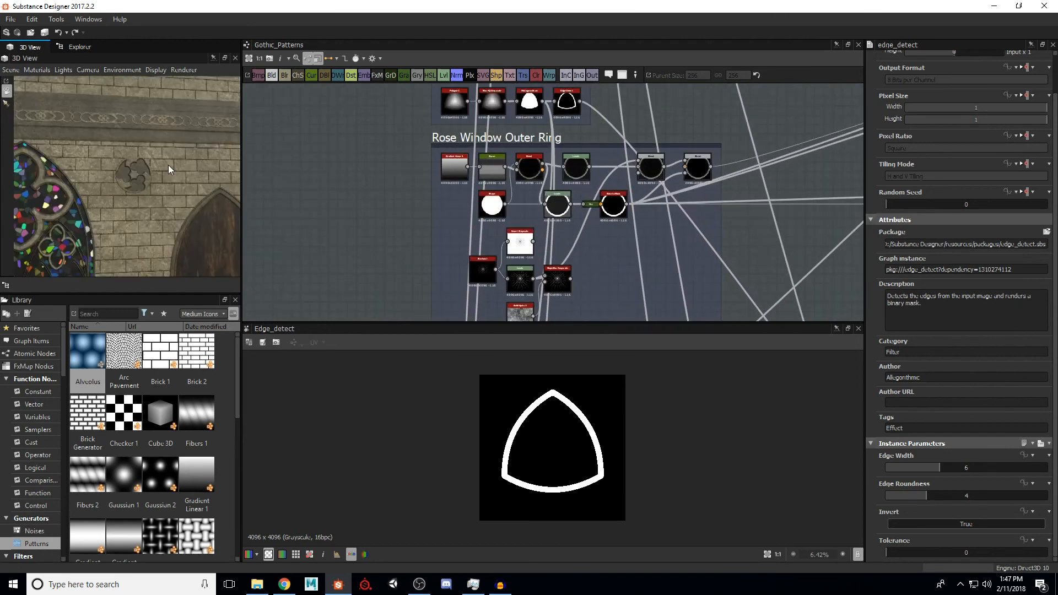
pyautogui.moveTo(163, 133); pyautogui.dragTo(160, 199, button='middle')
pyautogui.scroll(5, 160, 202)
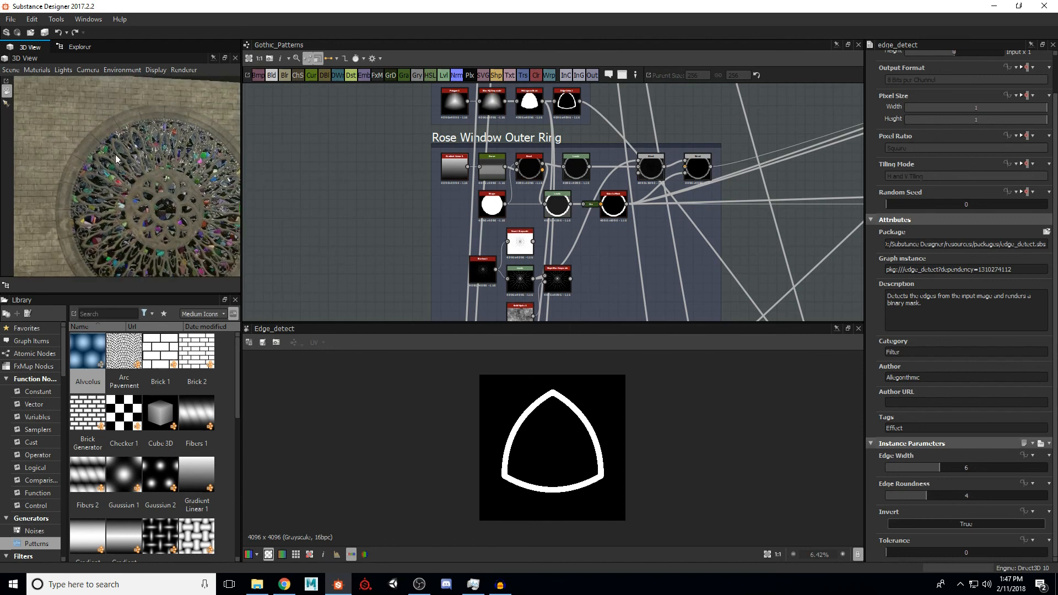
pyautogui.scroll(-5, 127, 160)
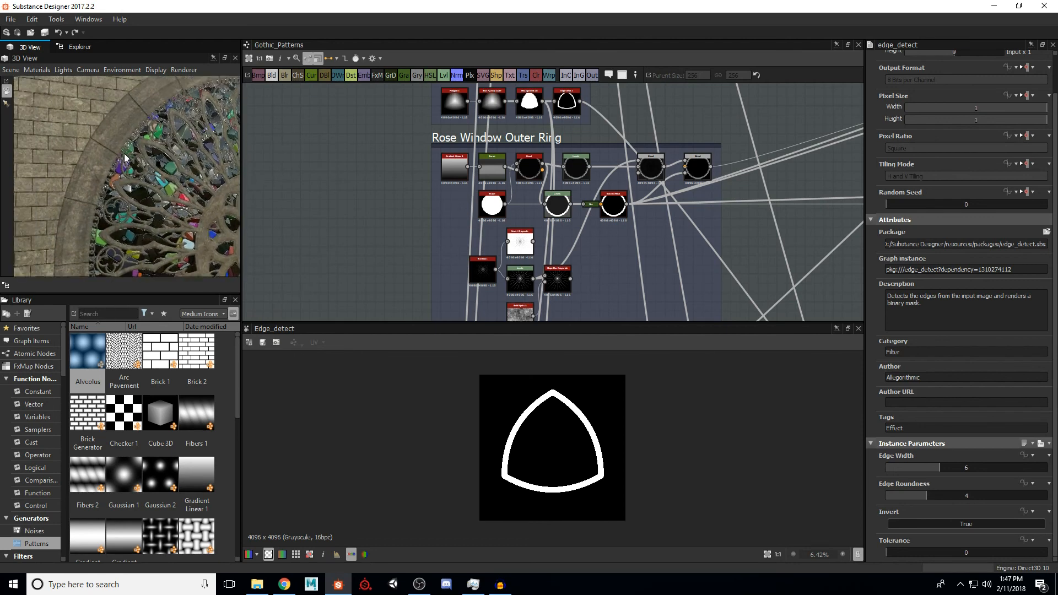
pyautogui.scroll(6, 146, 167)
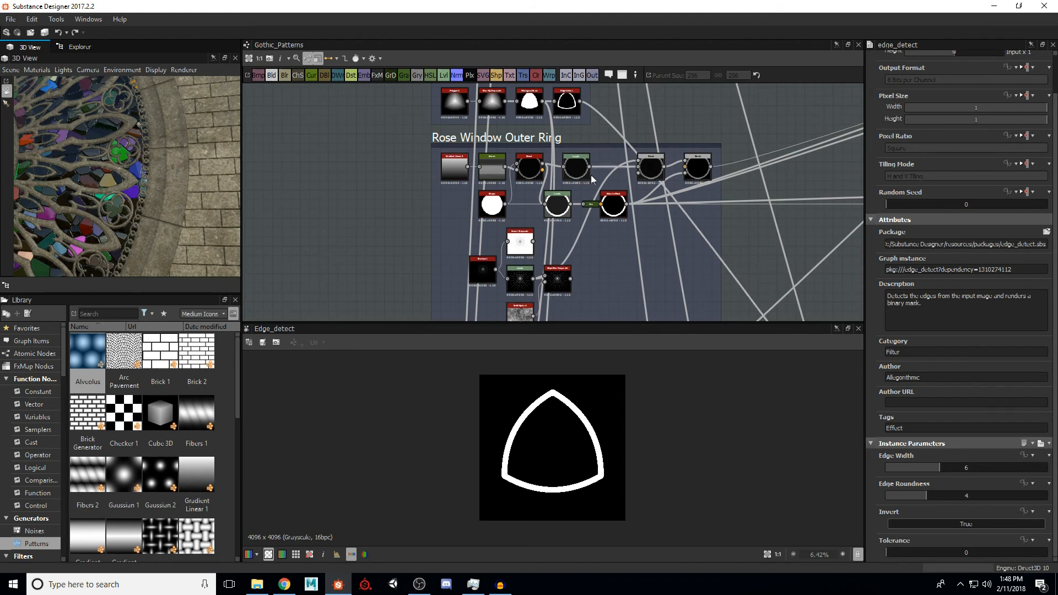
# Step: Preview the Rose Window Outer Ring's Curve profile and the Bevel height ring up close
pyautogui.scroll(3, 518, 185)
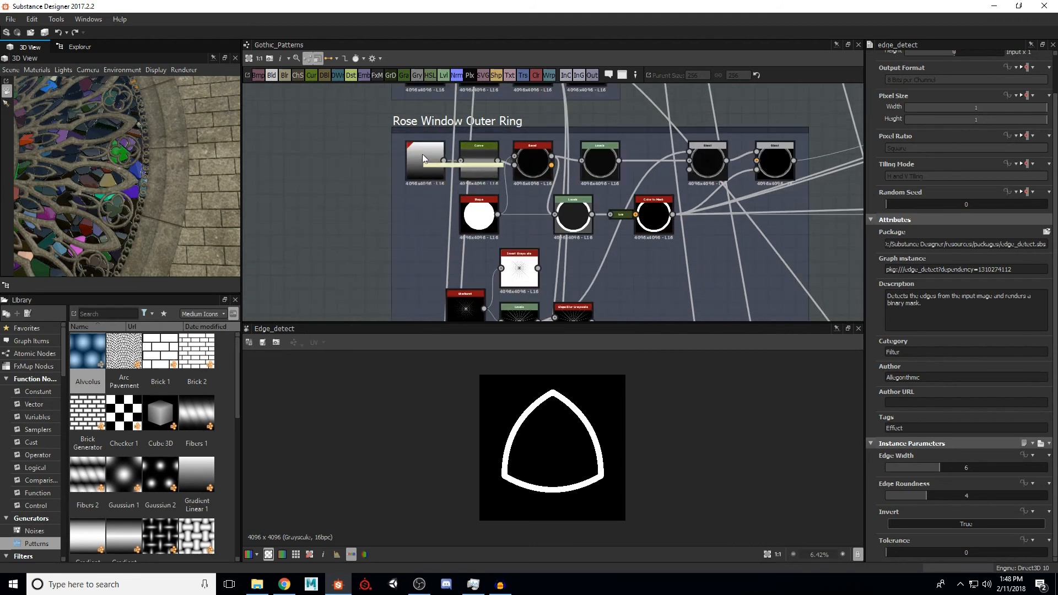
pyautogui.scroll(1, 422, 154)
pyautogui.click(485, 159)
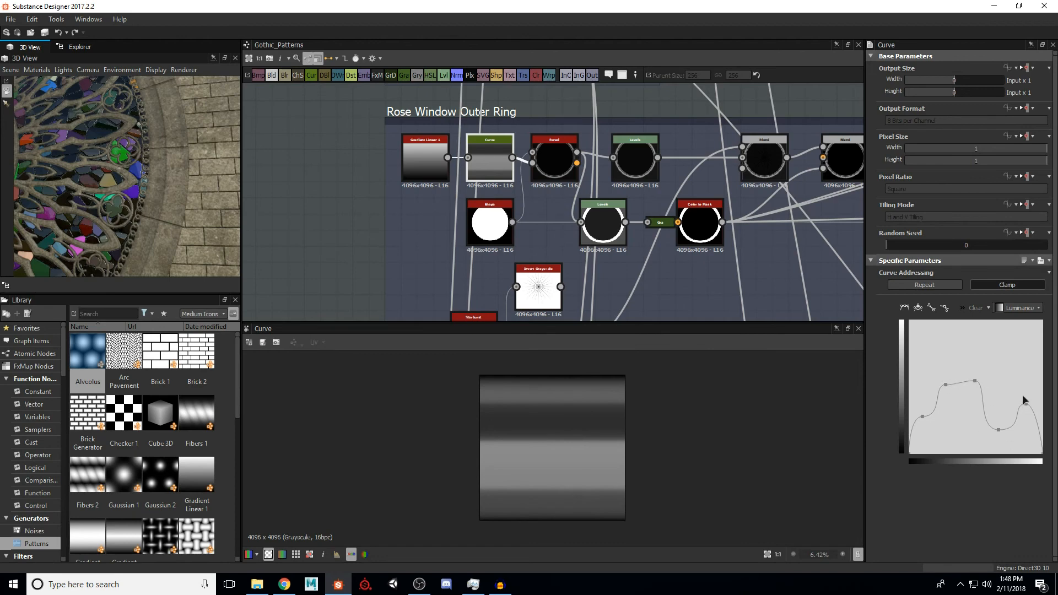
pyautogui.click(549, 150)
pyautogui.scroll(3, 628, 425)
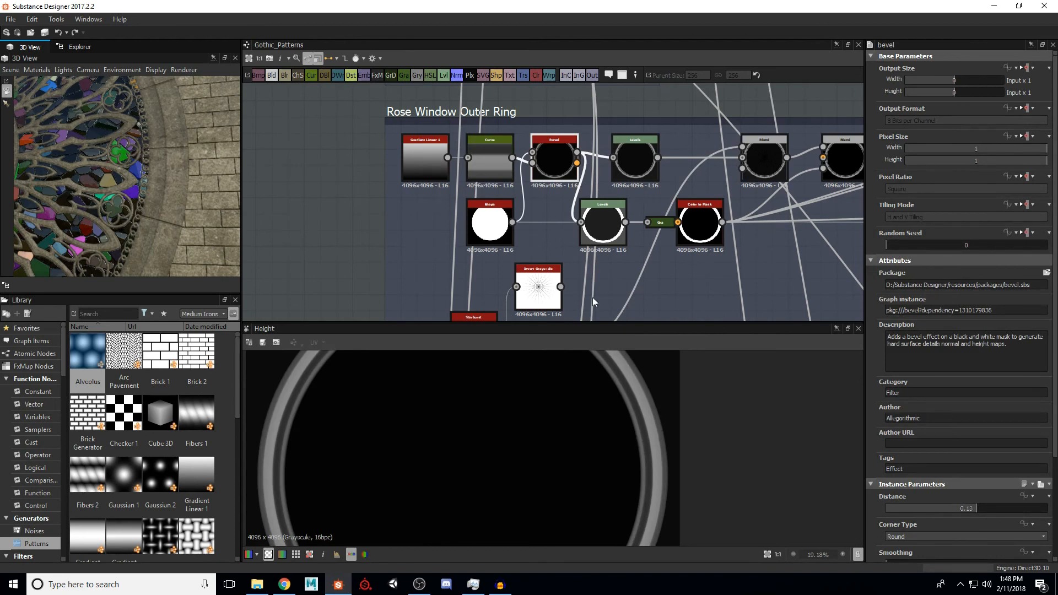
# Step: Preview the outer ring's disc Shape and examine its pattern and scale, and check the Bevel's distance and custom curve parameters
pyautogui.click(490, 219)
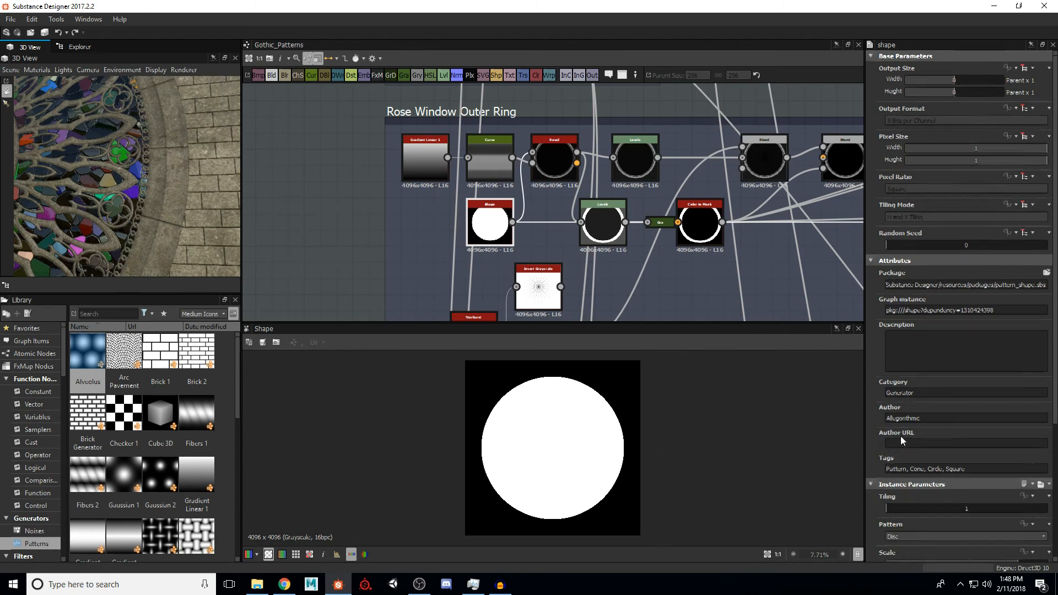
pyautogui.scroll(-3, 902, 439)
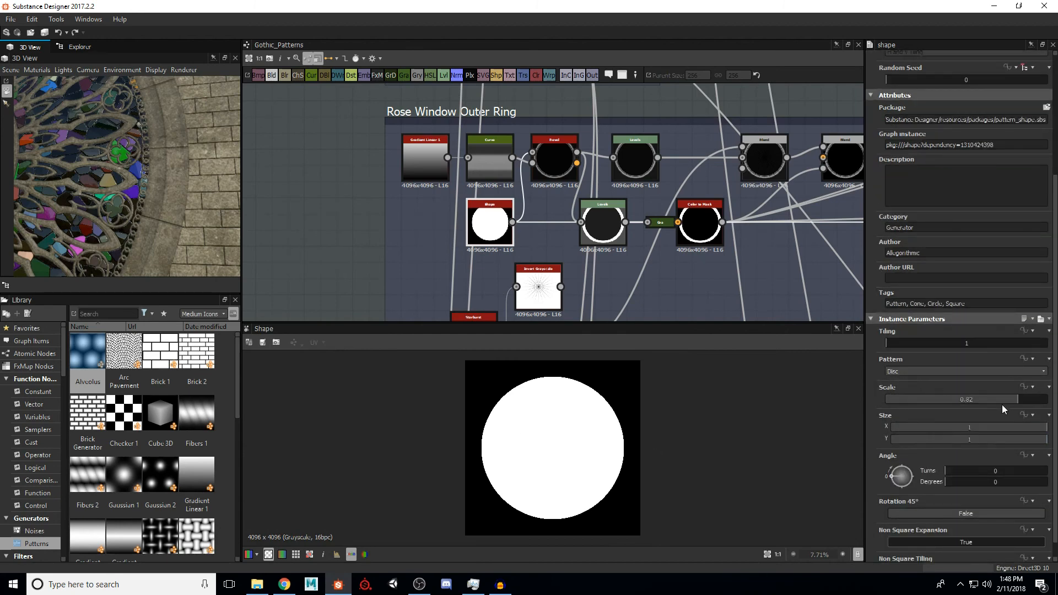
pyautogui.click(557, 155)
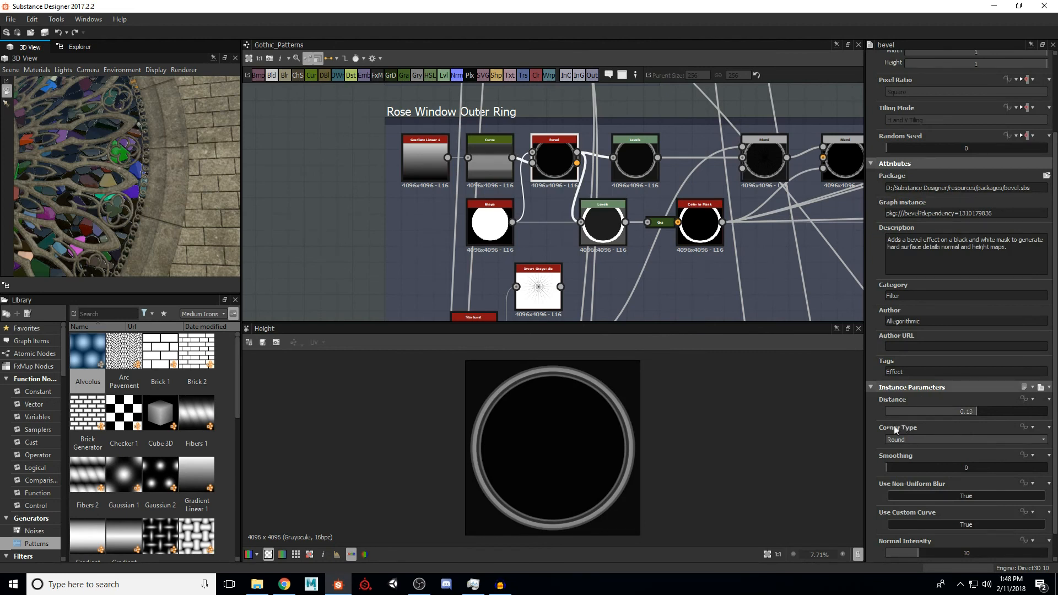
pyautogui.scroll(-1, 894, 425)
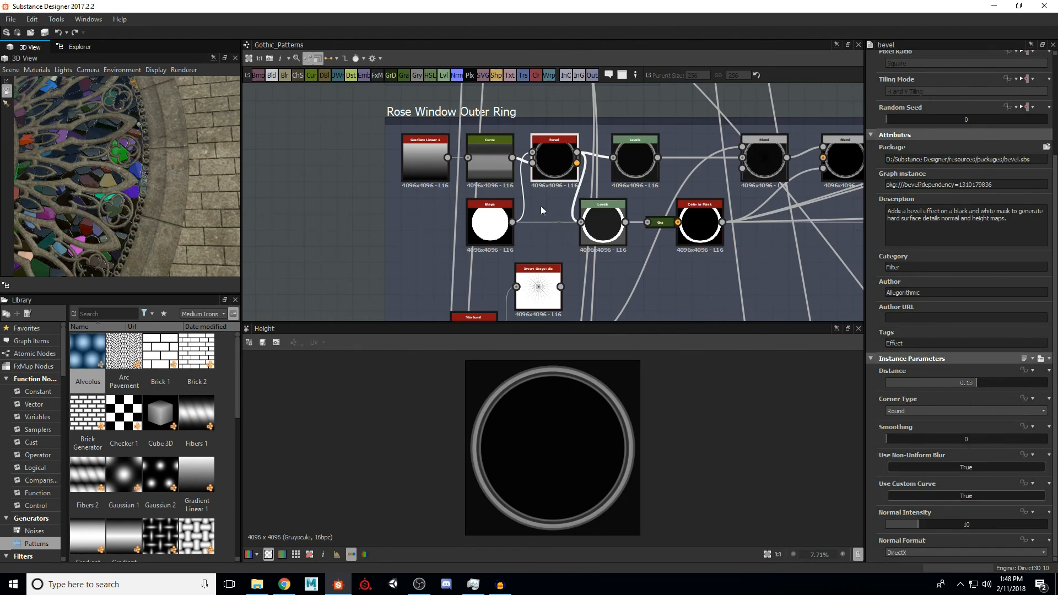
# Step: Compare the outer ring's Curve profile points with the ridges of the Bevel's height output
pyautogui.click(497, 160)
pyautogui.doubleClick(496, 160)
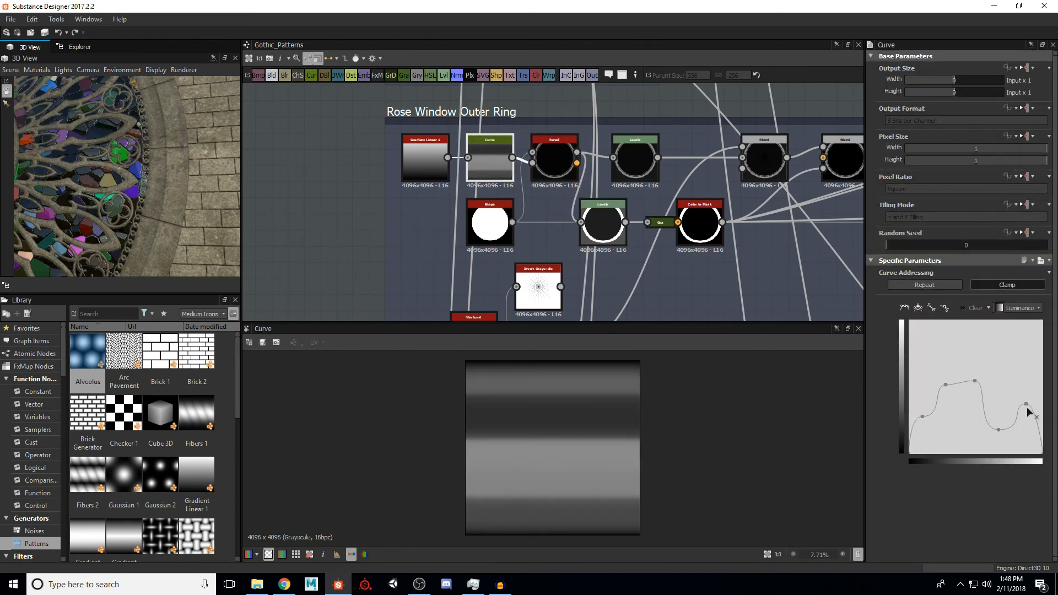
pyautogui.doubleClick(561, 161)
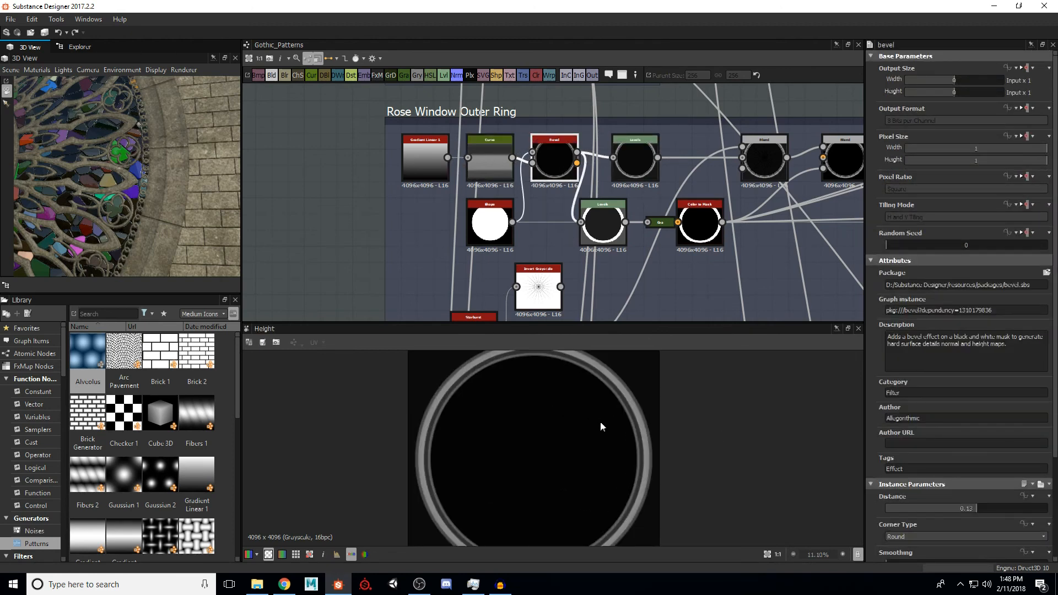
# Step: Preview the Levels node fed by the outer ring's Bevel and examine its levels histogram
pyautogui.moveTo(635, 194); pyautogui.dragTo(540, 178, button='middle')
pyautogui.moveTo(597, 193); pyautogui.dragTo(588, 162, button='middle')
pyautogui.doubleClick(587, 158)
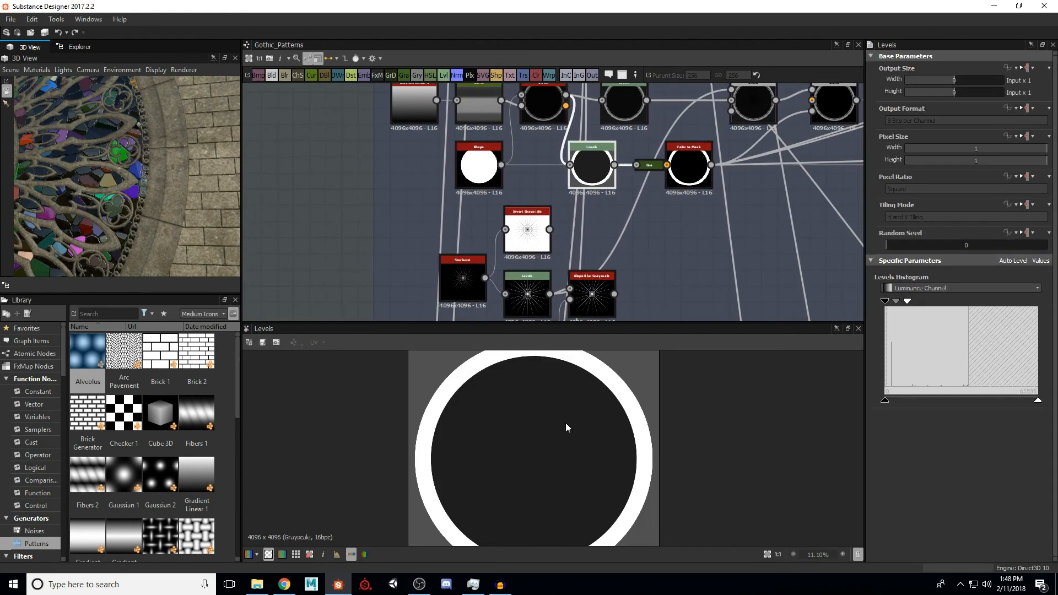
# Step: Preview the Color to Mask node that follows the outer ring's Levels and examine its ring mask
pyautogui.moveTo(689, 167); pyautogui.dragTo(652, 191, button='middle')
pyautogui.click(653, 194)
pyautogui.doubleClick(652, 191)
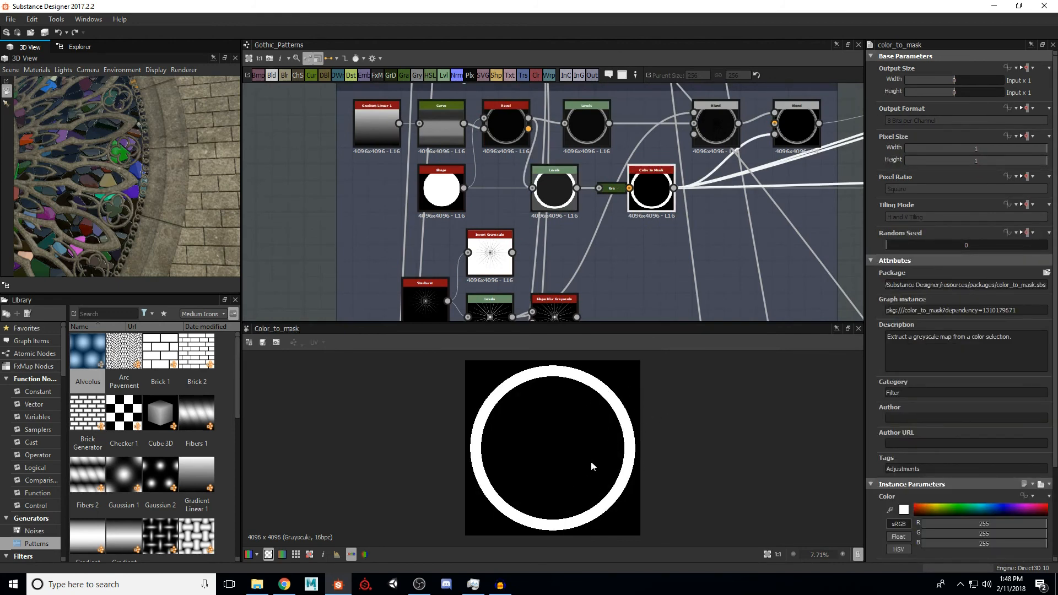
# Step: Preview the Starburst node and check its branch, randomness and size parameters against the ray pattern
pyautogui.moveTo(459, 259); pyautogui.dragTo(441, 213, button='middle')
pyautogui.doubleClick(440, 213)
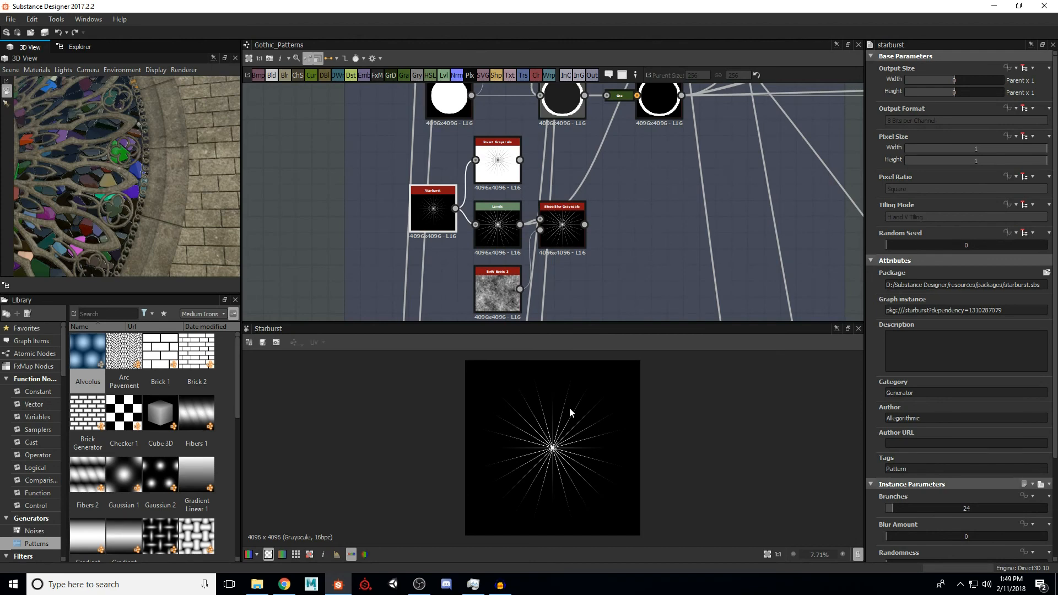
pyautogui.scroll(-3, 878, 426)
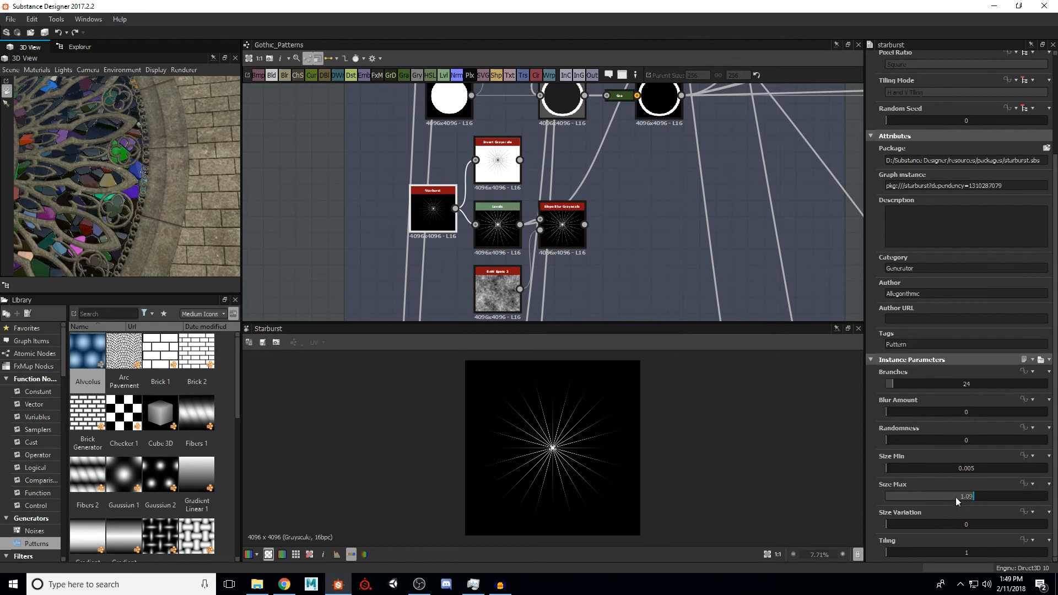
pyautogui.scroll(3, 637, 428)
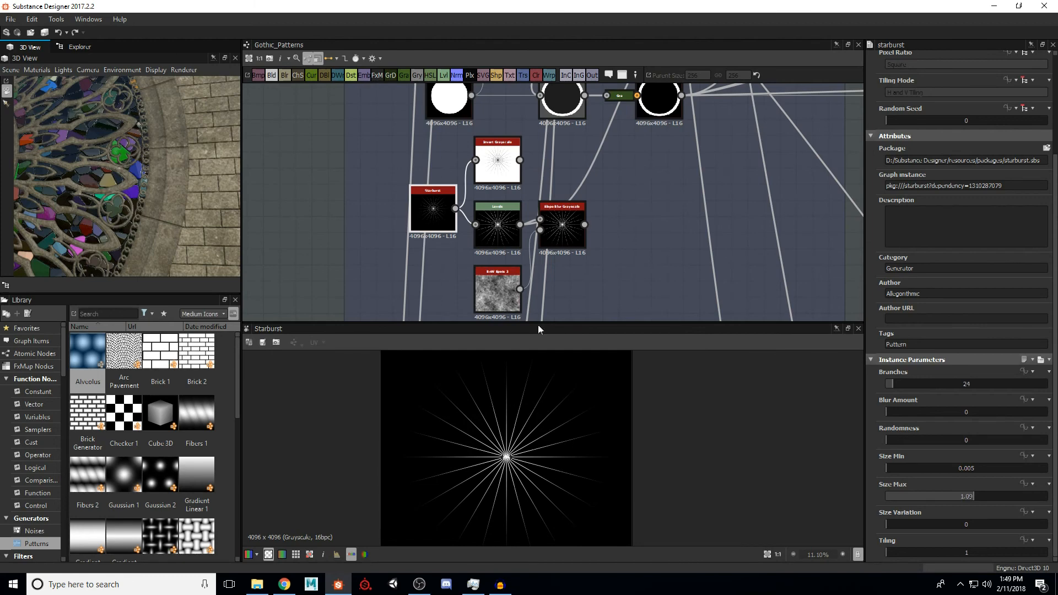
# Step: Preview the Invert Grayscale and Levels nodes fed by the Starburst, and check the Levels histogram
pyautogui.moveTo(474, 227); pyautogui.dragTo(467, 214, button='middle')
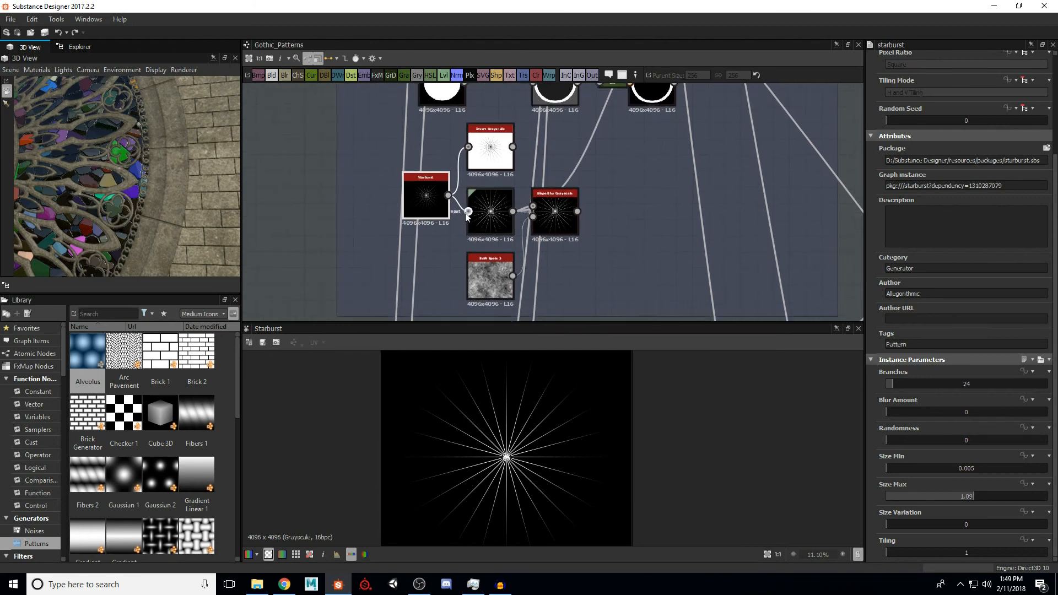
pyautogui.doubleClick(492, 158)
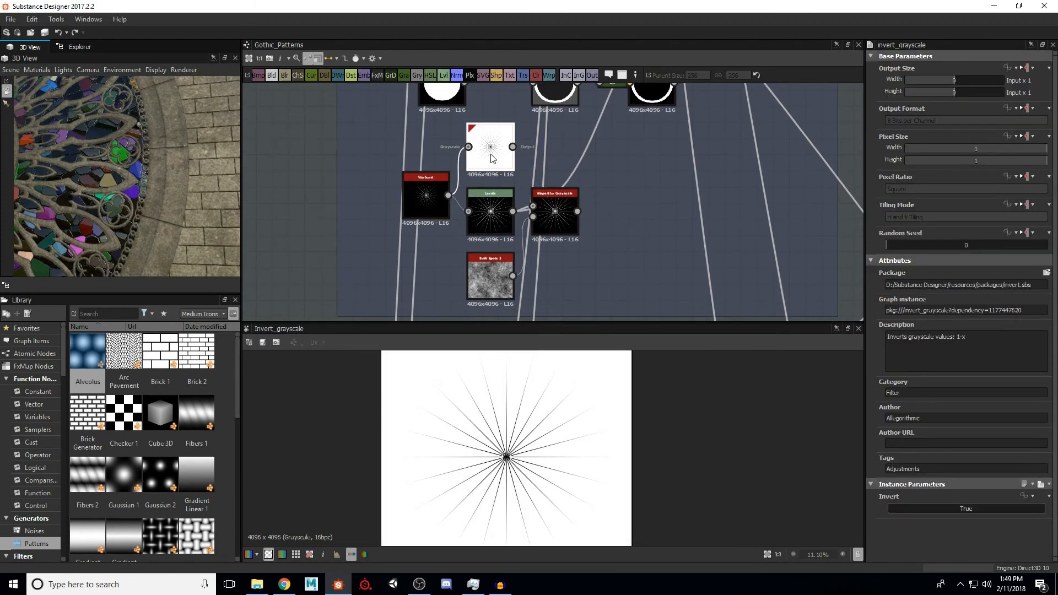
pyautogui.doubleClick(486, 208)
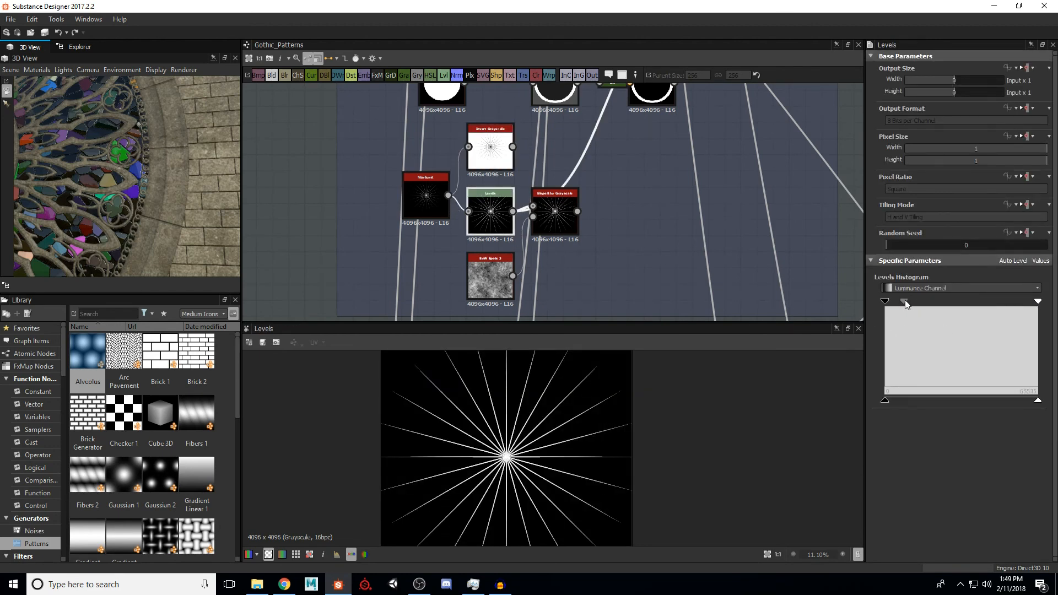
# Step: Preview the Slope Blur Grayscale output and examine the edges of the starburst rays up close
pyautogui.doubleClick(556, 220)
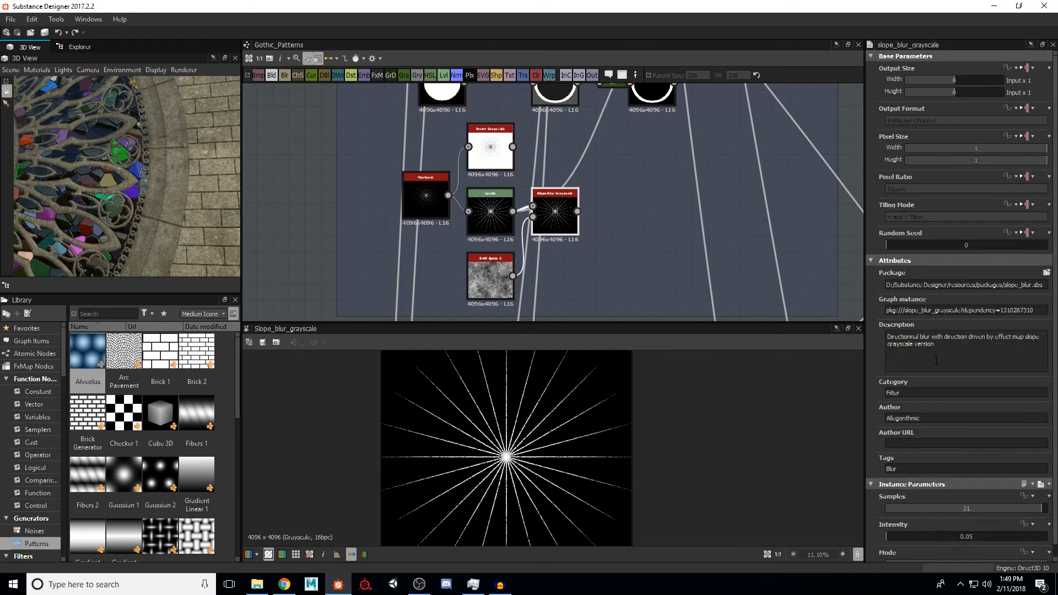
pyautogui.scroll(5, 600, 412)
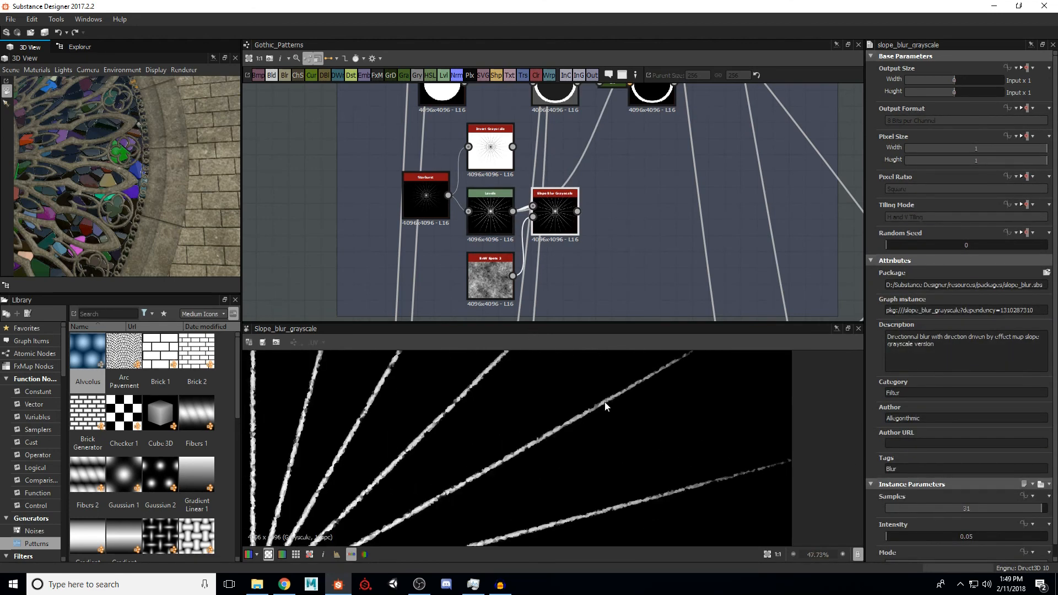
pyautogui.scroll(3, 597, 411)
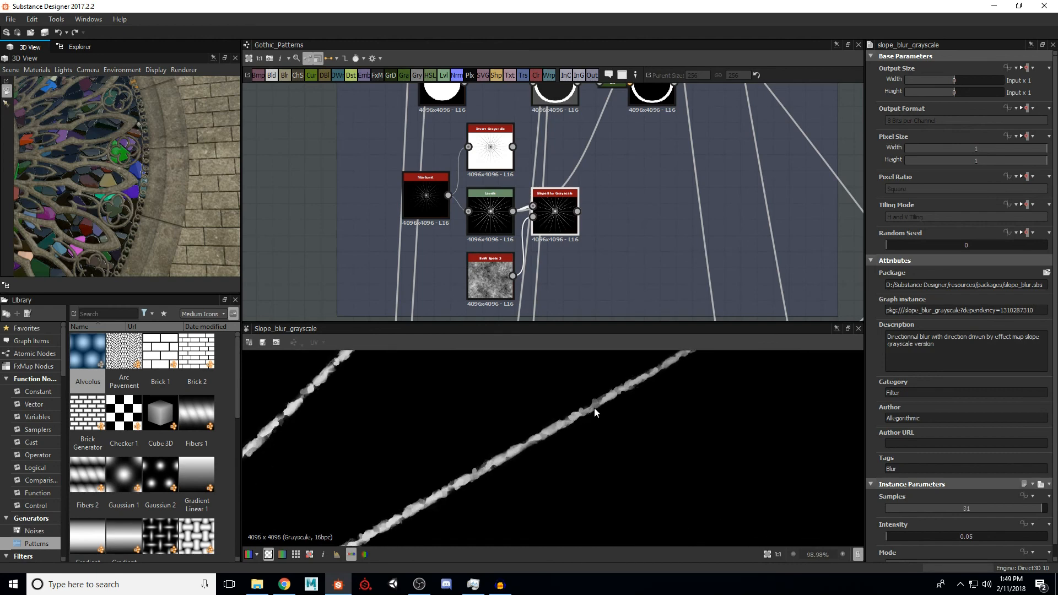
pyautogui.scroll(-3, 507, 458)
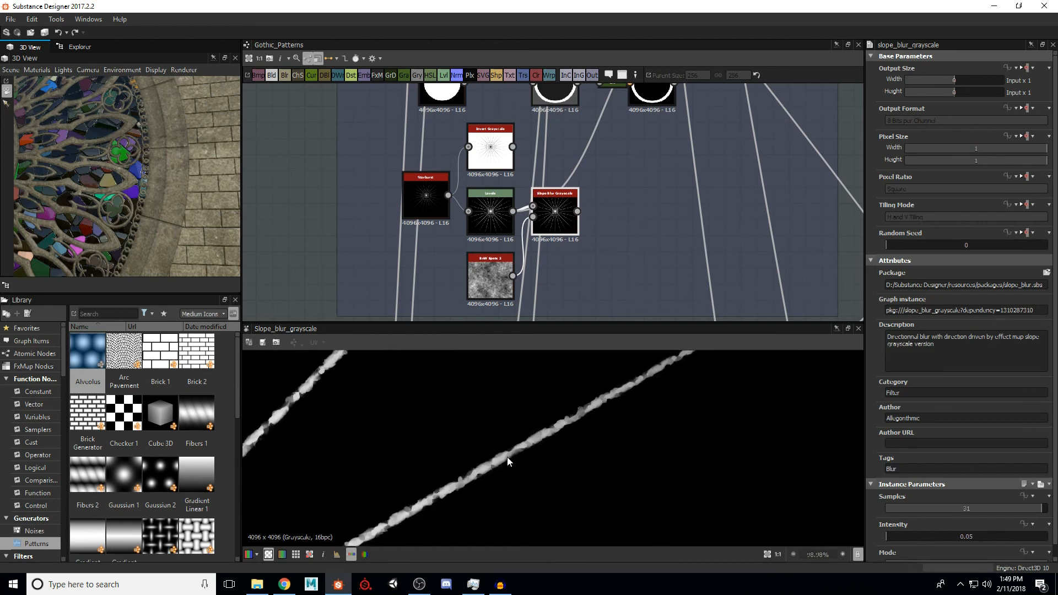
# Step: Preview the BnW Spots 3 noise driving the slope blur, and check the blur's samples, intensity and mode
pyautogui.scroll(2, 530, 236)
pyautogui.doubleClick(485, 257)
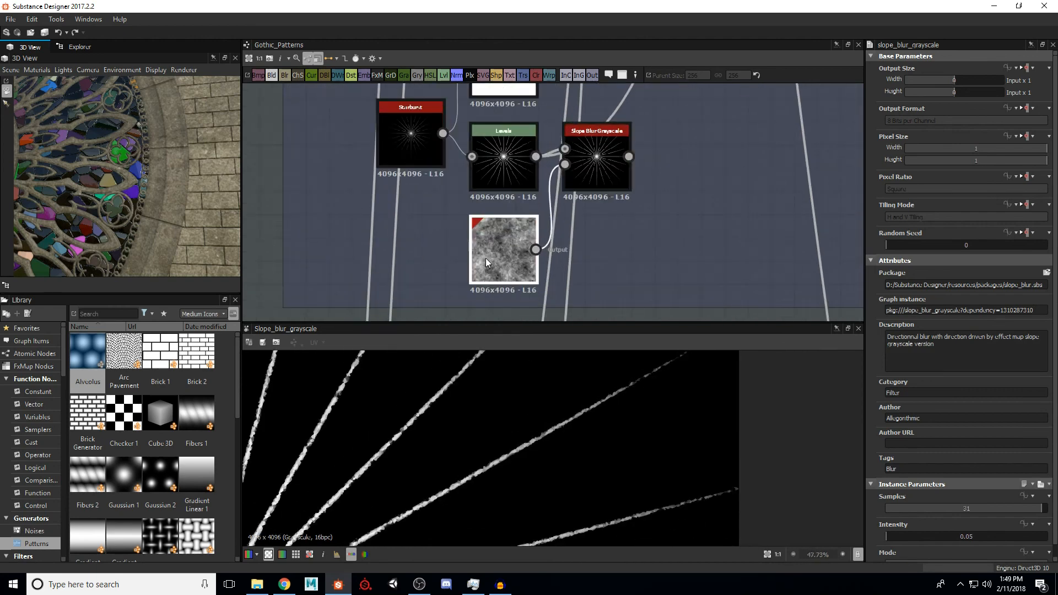
pyautogui.scroll(-1, 918, 417)
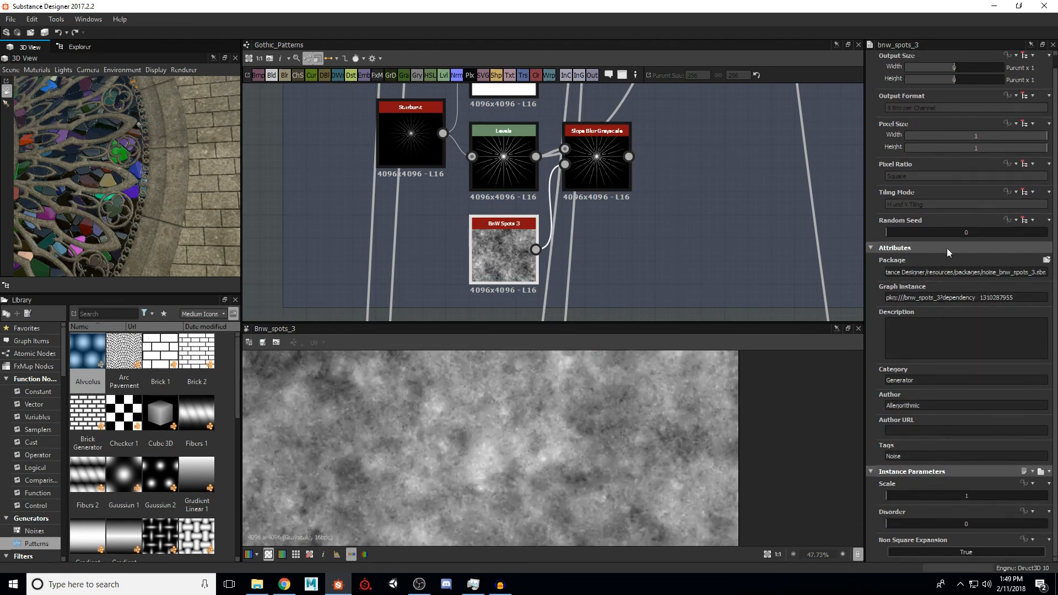
pyautogui.doubleClick(598, 165)
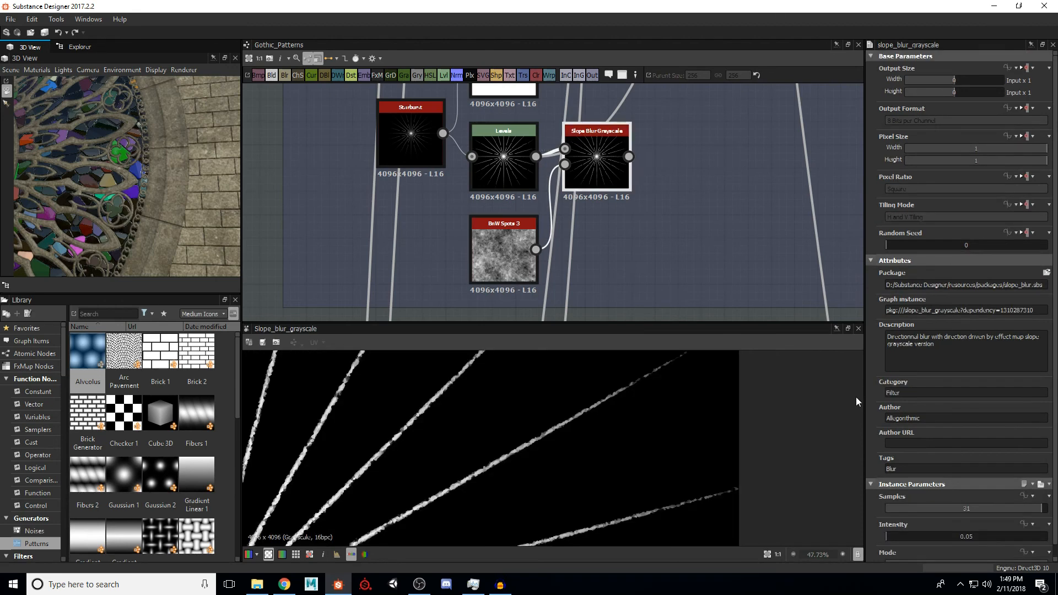
pyautogui.scroll(-1, 917, 406)
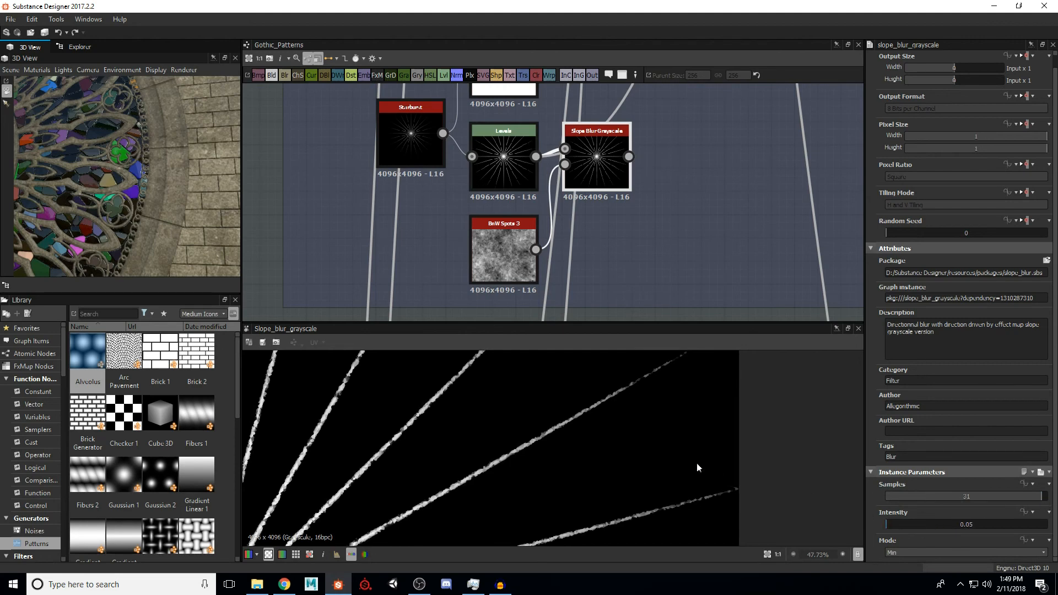
pyautogui.scroll(-3, 564, 435)
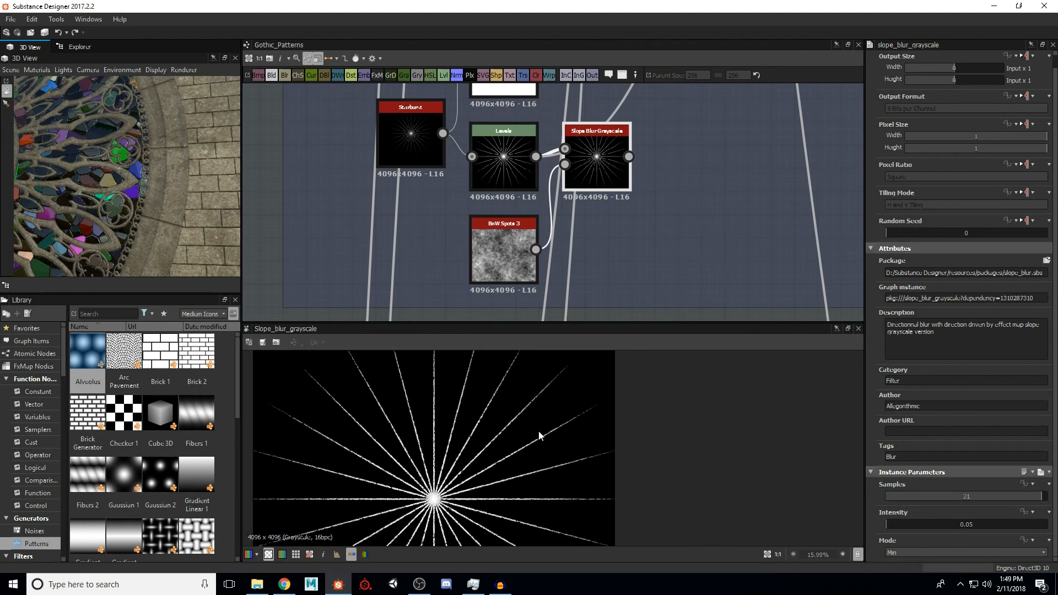
# Step: Move the Slope Blur Grayscale node farther from the starburst's Levels node to reveal the connections between them
pyautogui.scroll(1, 665, 180)
pyautogui.moveTo(664, 179); pyautogui.dragTo(624, 287, button='middle')
pyautogui.scroll(-5, 624, 287)
pyautogui.moveTo(623, 229); pyautogui.dragTo(621, 205, button='middle')
pyautogui.scroll(2, 592, 246)
pyautogui.moveTo(592, 247); pyautogui.dragTo(643, 263)
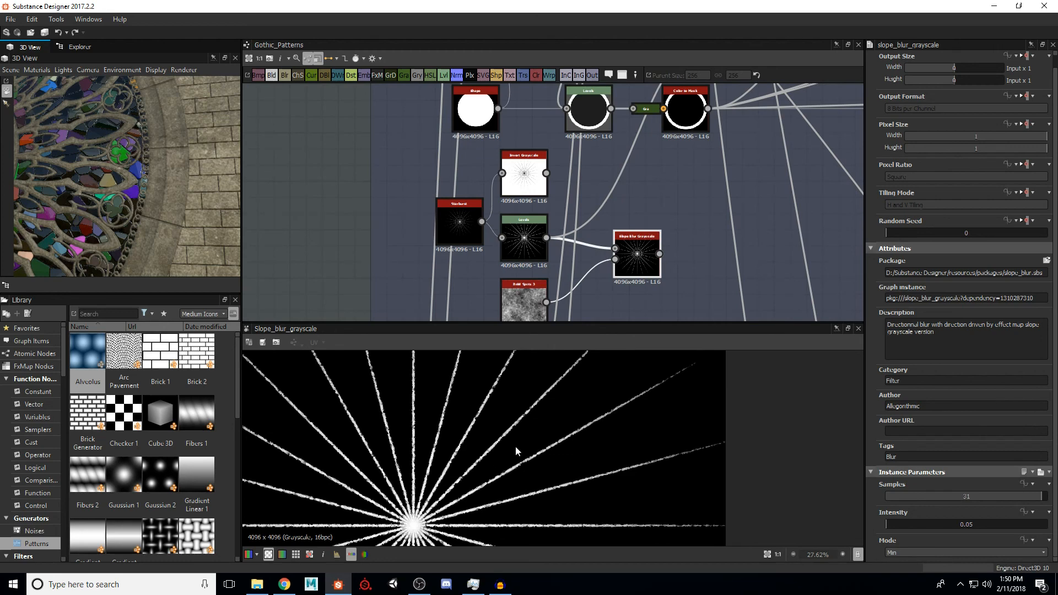
# Step: Preview the starburst's Levels node that feeds the outer ring's Blend
pyautogui.moveTo(597, 210); pyautogui.dragTo(585, 263, button='middle')
pyautogui.scroll(-1, 585, 263)
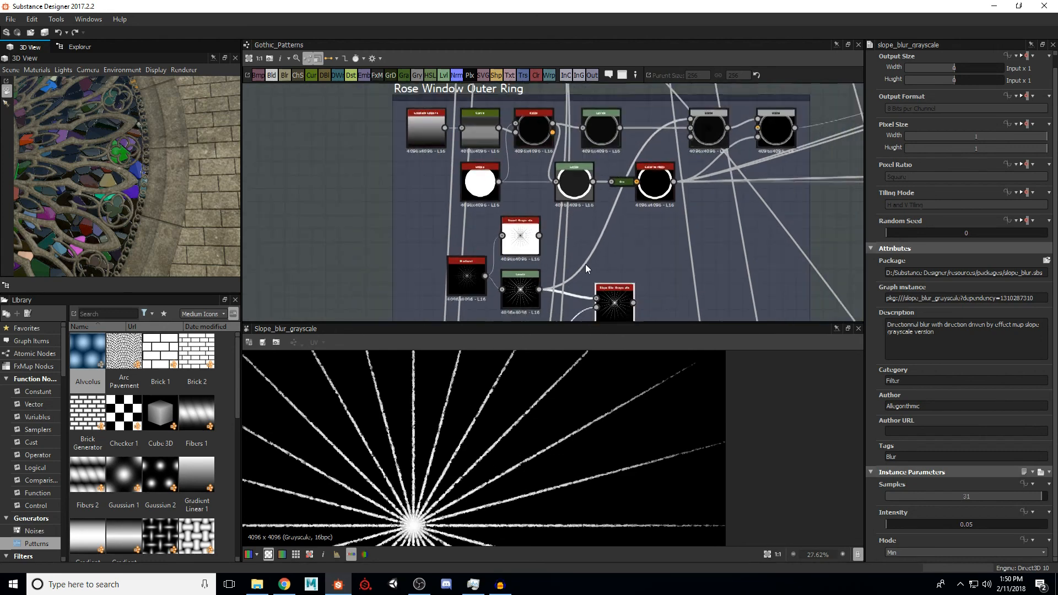
pyautogui.doubleClick(520, 290)
# Step: Preview the outer ring's Subtract Blend and examine up close where the starburst rays cut the ring
pyautogui.moveTo(678, 137); pyautogui.dragTo(636, 213, button='middle')
pyautogui.scroll(2, 636, 213)
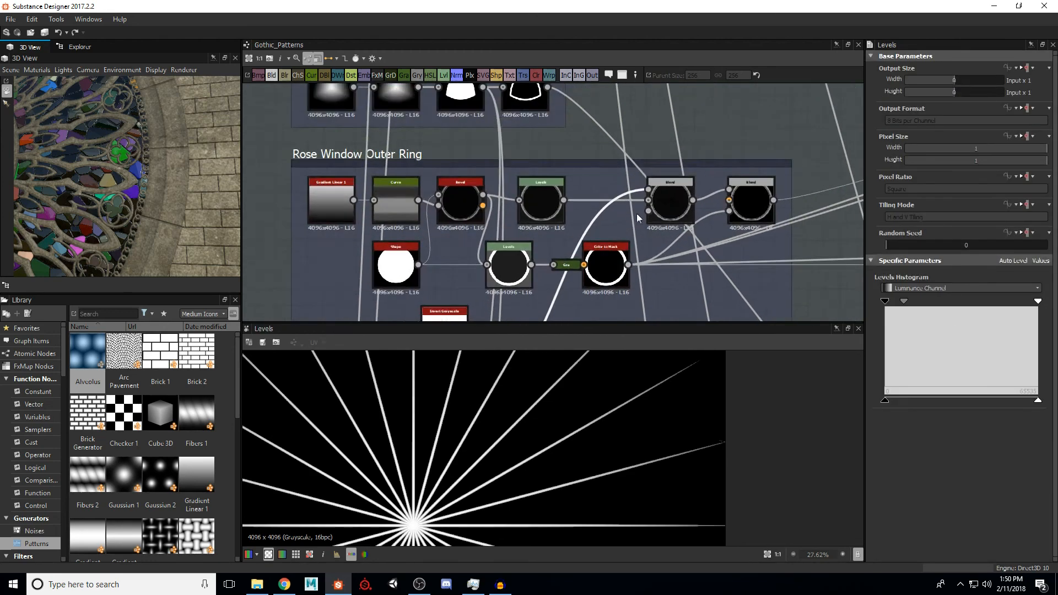
pyautogui.doubleClick(671, 196)
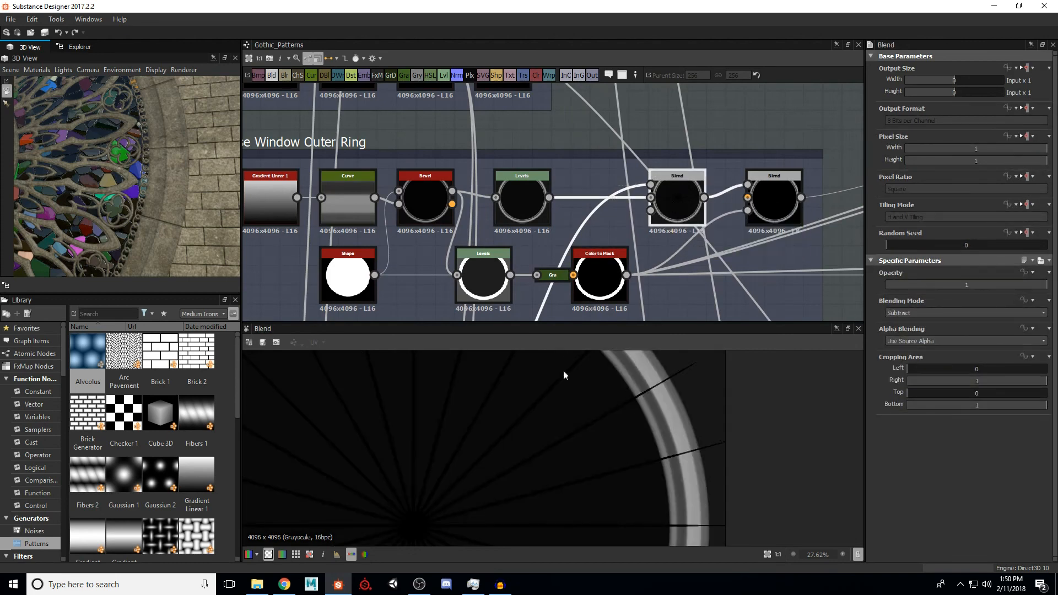
pyautogui.moveTo(632, 483); pyautogui.dragTo(698, 546, button='middle')
pyautogui.scroll(2, 507, 405)
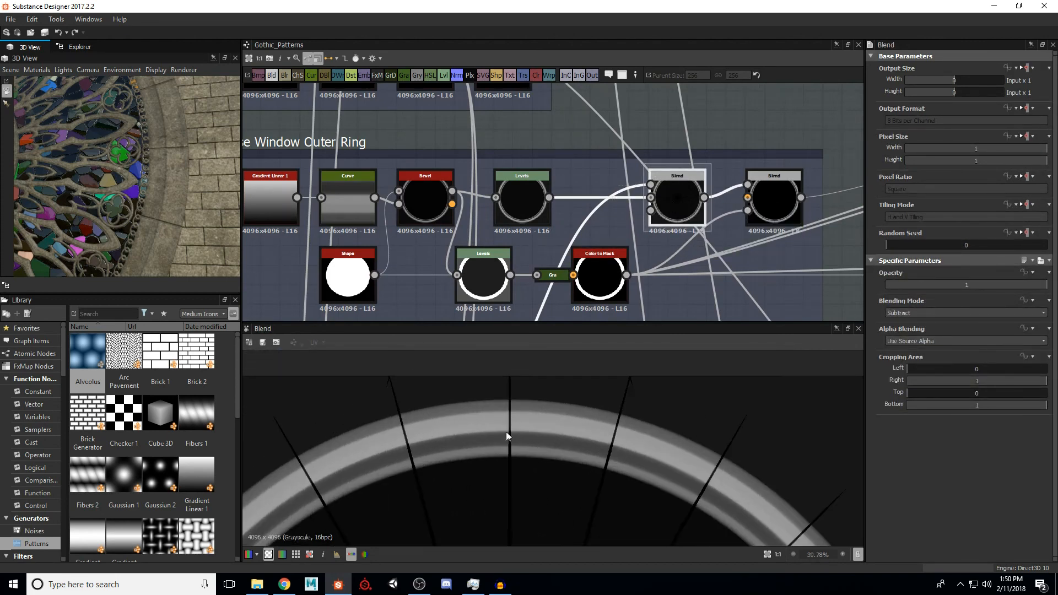
pyautogui.scroll(3, 457, 425)
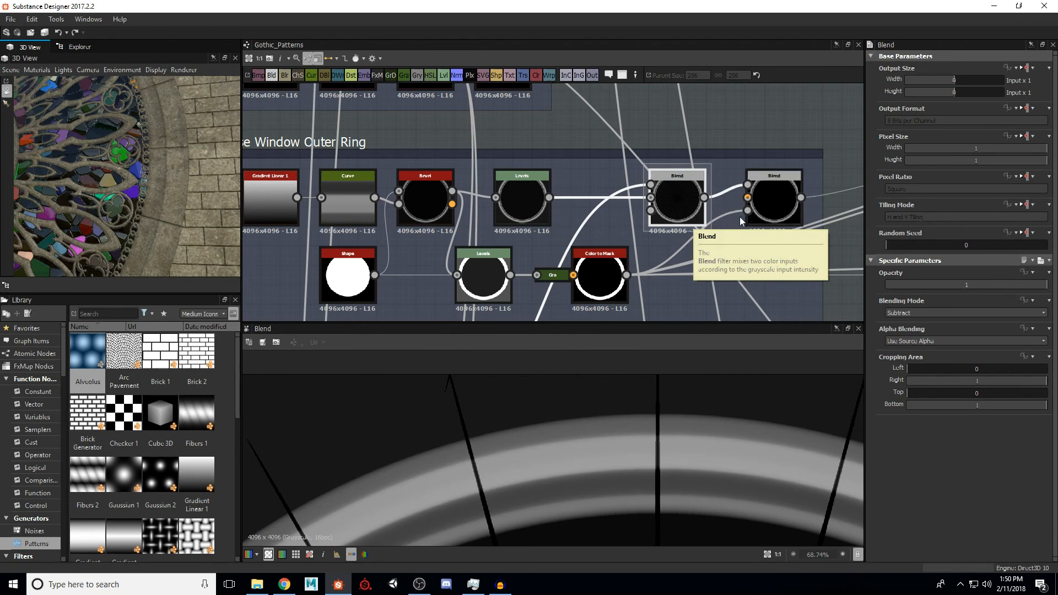
# Step: Preview the outer ring's Color to Mask and the final Copy Blend it masks, and examine the segmented ring
pyautogui.moveTo(739, 217); pyautogui.dragTo(702, 205, button='middle')
pyautogui.doubleClick(552, 249)
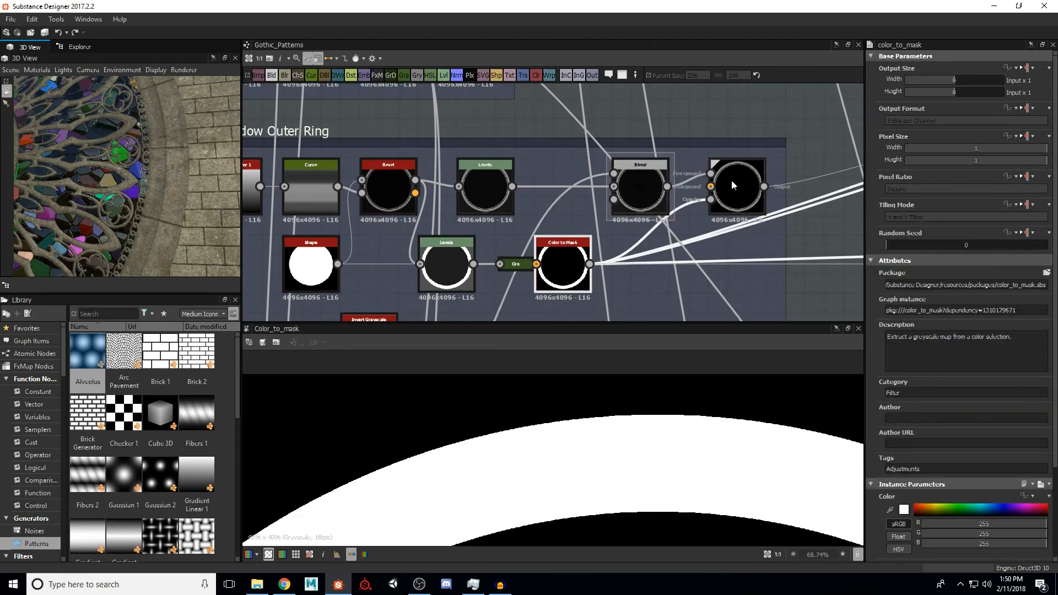
pyautogui.doubleClick(732, 179)
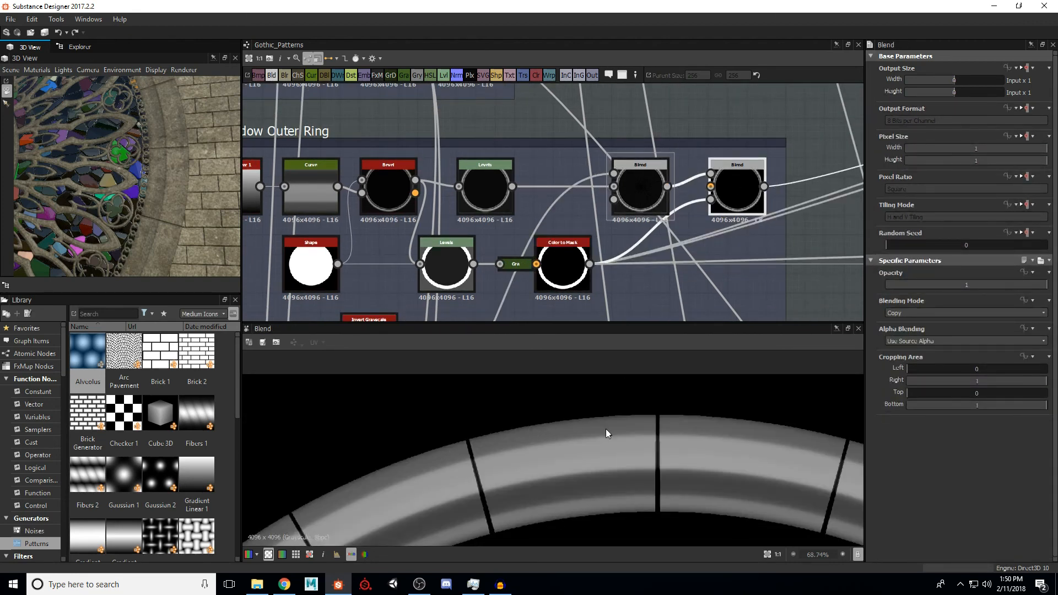
pyautogui.scroll(-3, 525, 501)
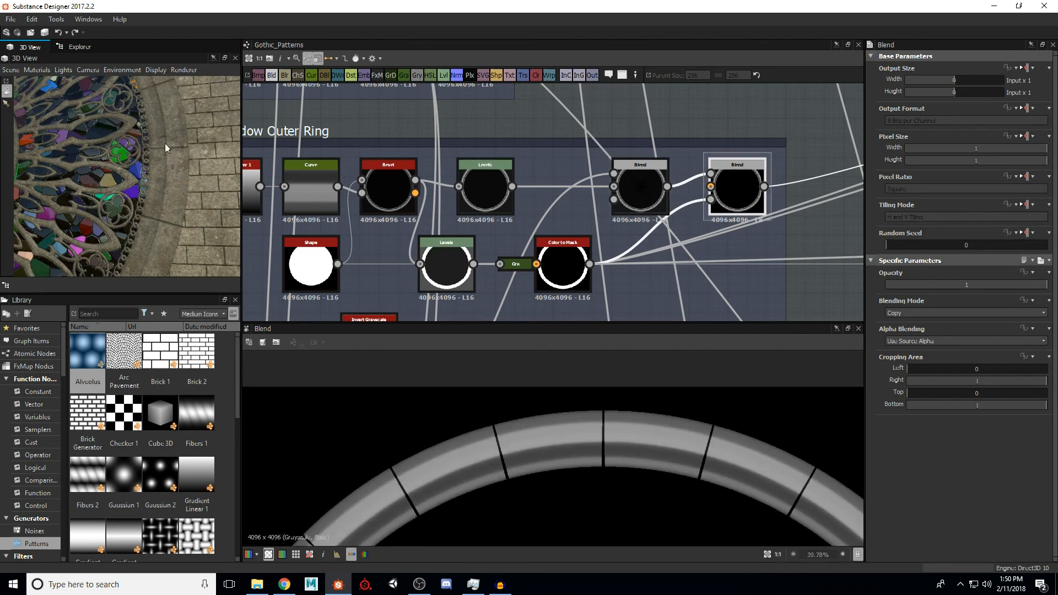
# Step: Preview the Shape Mapper in the Intricate Scrollwork frame and examine its full pattern and its place in the graph
pyautogui.scroll(-5, 537, 162)
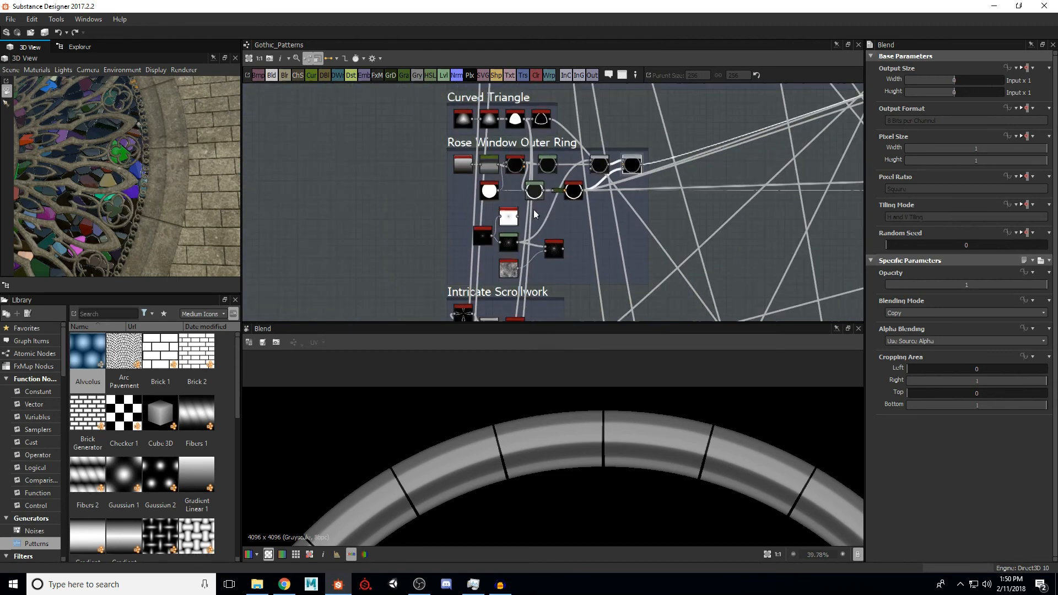
pyautogui.scroll(6, 503, 215)
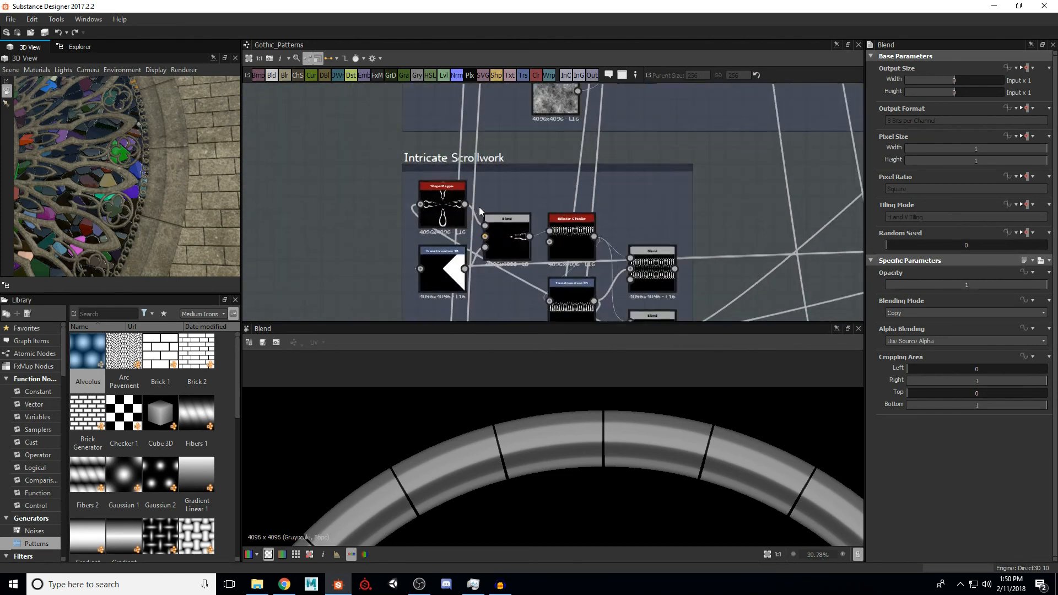
pyautogui.click(446, 212)
pyautogui.scroll(-5, 511, 204)
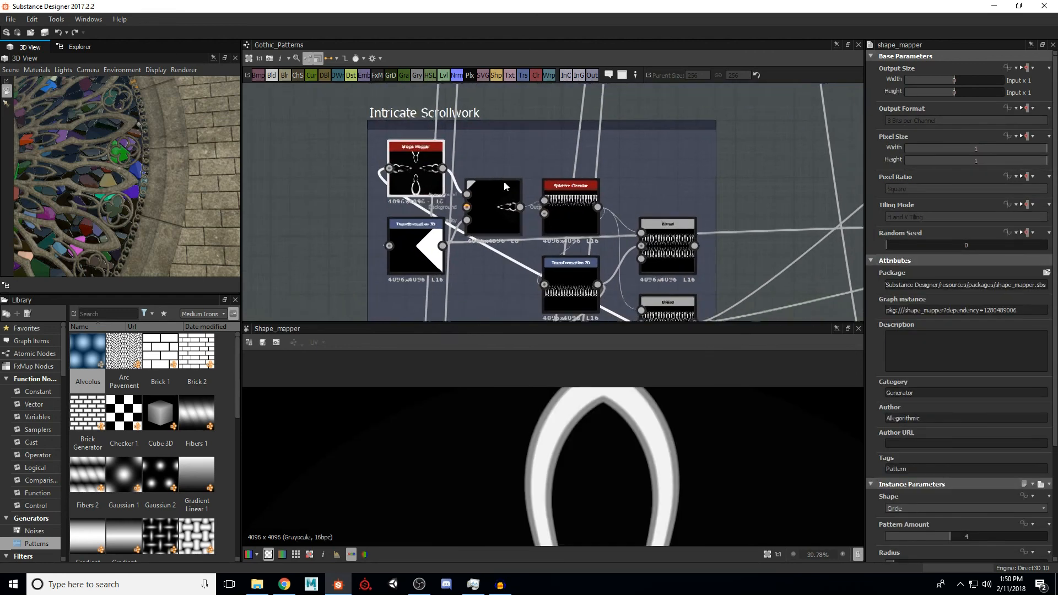
pyautogui.scroll(-1, 565, 202)
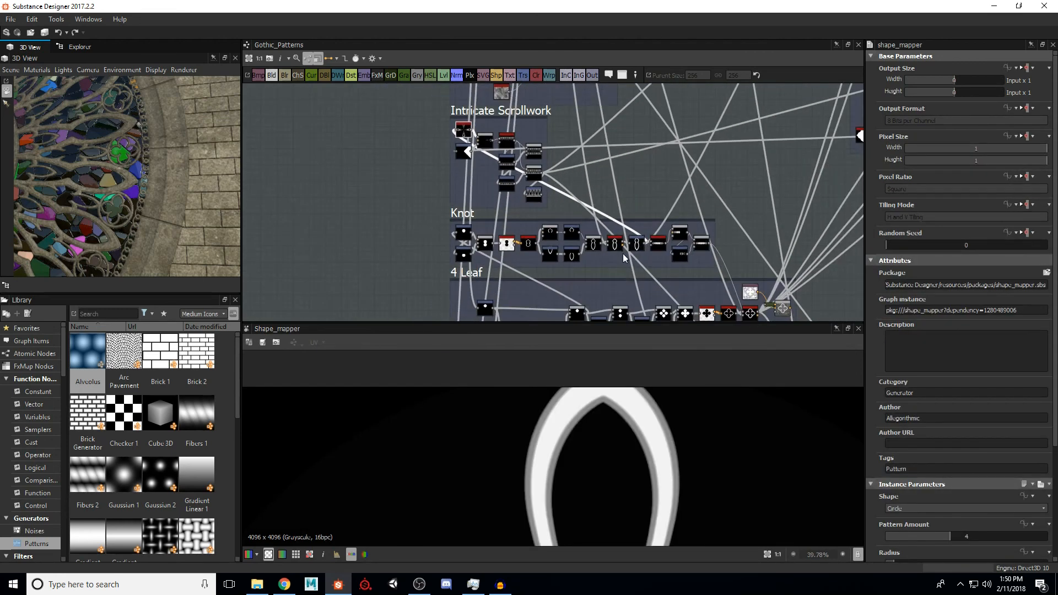
pyautogui.moveTo(585, 251); pyautogui.dragTo(579, 272, button='middle')
pyautogui.scroll(2, 518, 182)
pyautogui.scroll(3, 441, 145)
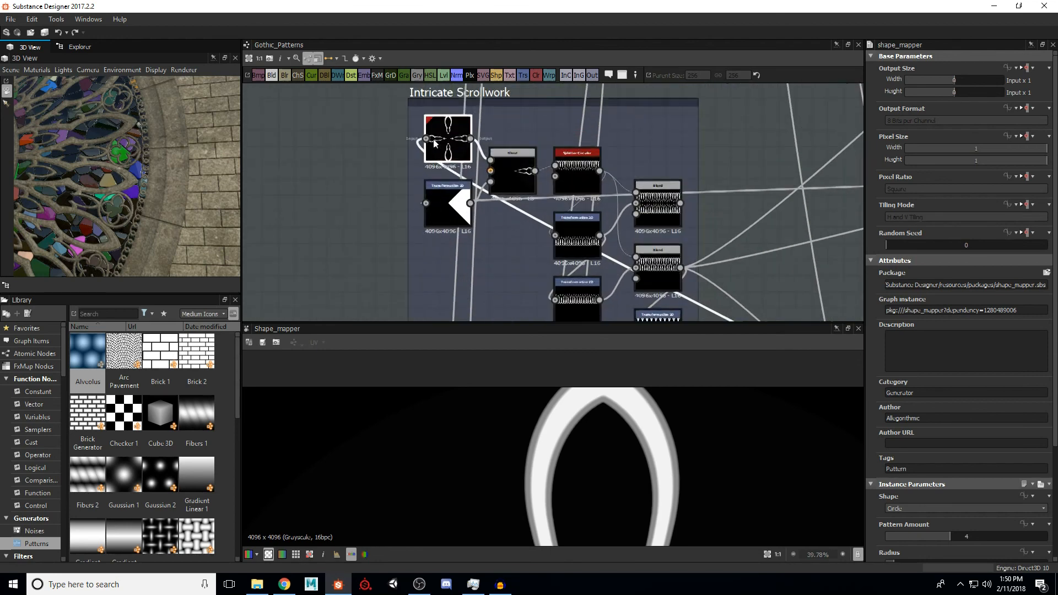
pyautogui.scroll(5, 436, 144)
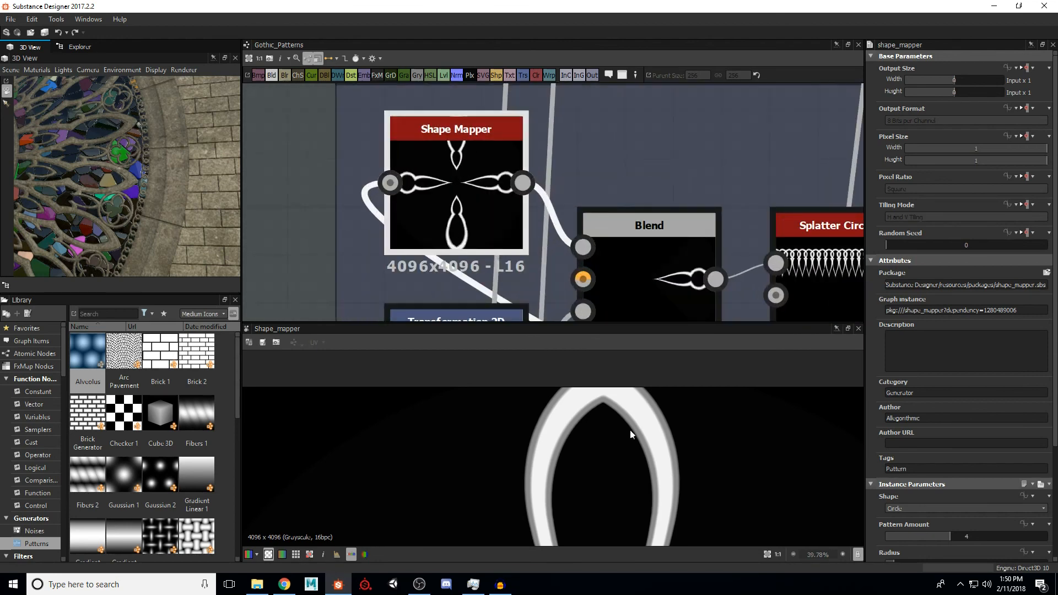
pyautogui.scroll(-6, 601, 457)
pyautogui.scroll(-5, 515, 235)
# Step: Follow the Knot frame's node chain to its final Blend, preview it and examine the interlaced pattern
pyautogui.moveTo(515, 235); pyautogui.dragTo(516, 161, button='middle')
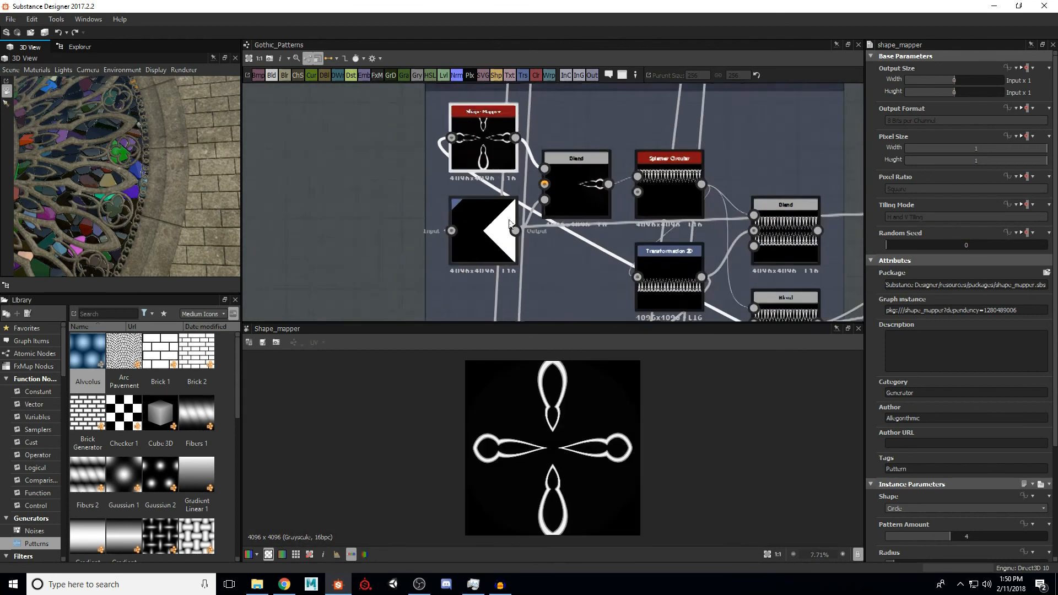
pyautogui.moveTo(520, 270); pyautogui.dragTo(534, 147, button='middle')
pyautogui.moveTo(553, 318)
pyautogui.mouseDown(button='middle')
pyautogui.moveTo(546, 207)
pyautogui.moveTo(487, 175)
pyautogui.moveTo(387, 174)
pyautogui.mouseUp(button='middle')
pyautogui.moveTo(757, 209); pyautogui.dragTo(405, 200, button='middle')
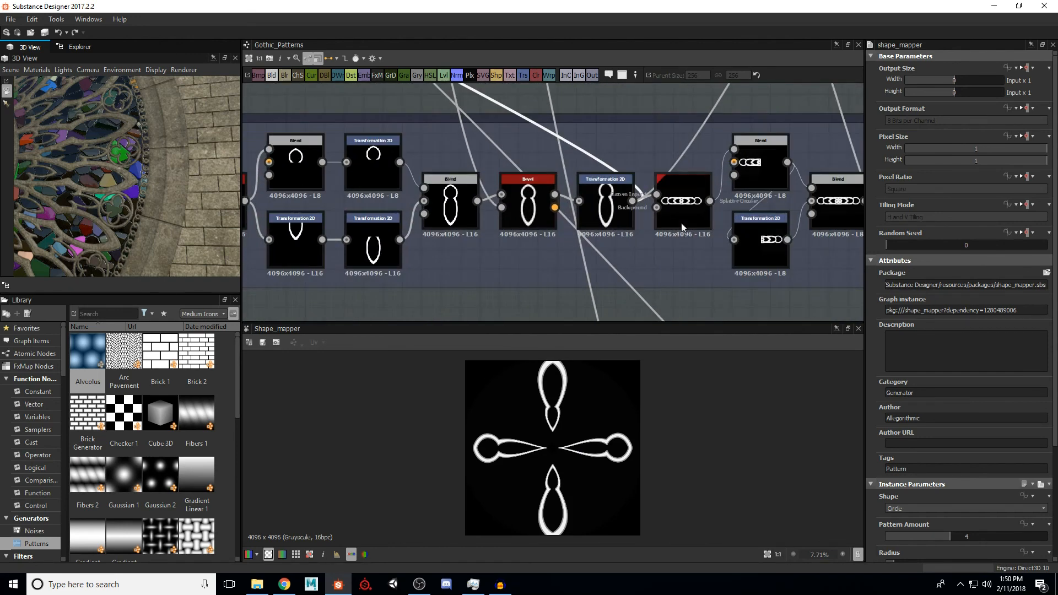
pyautogui.moveTo(681, 222); pyautogui.dragTo(429, 209, button='middle')
pyautogui.doubleClick(581, 190)
pyautogui.scroll(5, 556, 446)
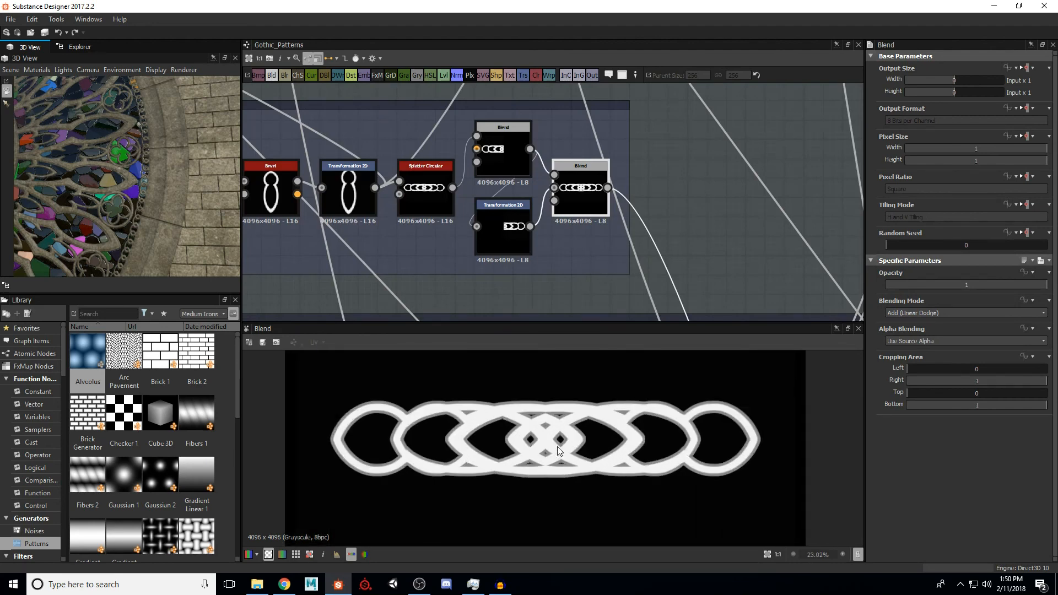
pyautogui.scroll(-5, 414, 178)
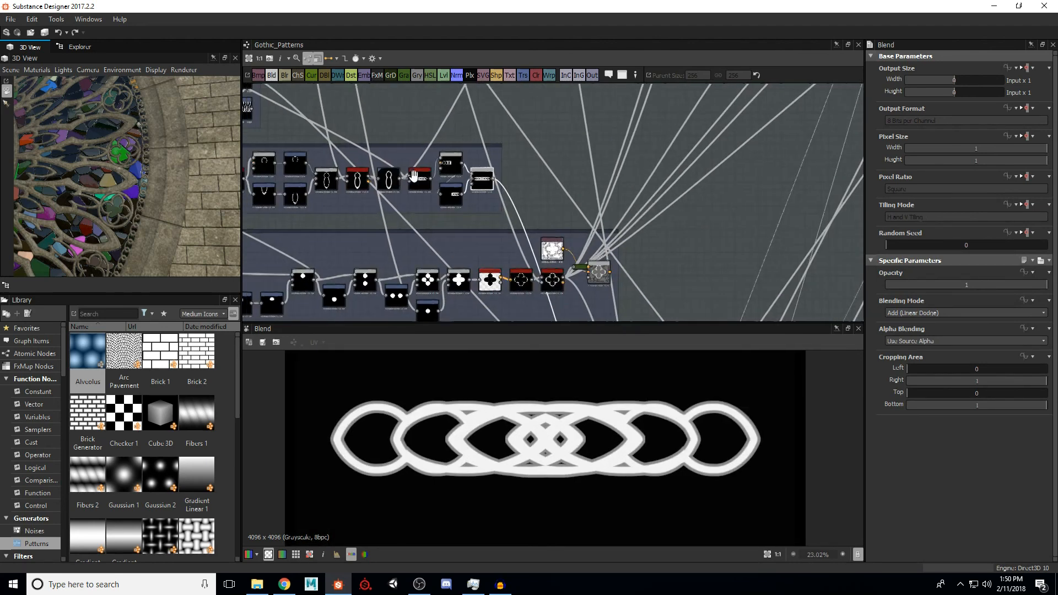
# Step: Bring the carved knot band on the facade's stonework into view in the 3D view
pyautogui.moveTo(182, 221); pyautogui.dragTo(156, 139, button='middle')
pyautogui.moveTo(150, 207); pyautogui.dragTo(157, 173, button='middle')
pyautogui.moveTo(163, 215); pyautogui.dragTo(194, 185, button='middle')
# Step: Go to the start of the Knot frame and preview its upper Transformation 2D node
pyautogui.moveTo(378, 170); pyautogui.dragTo(528, 183, button='middle')
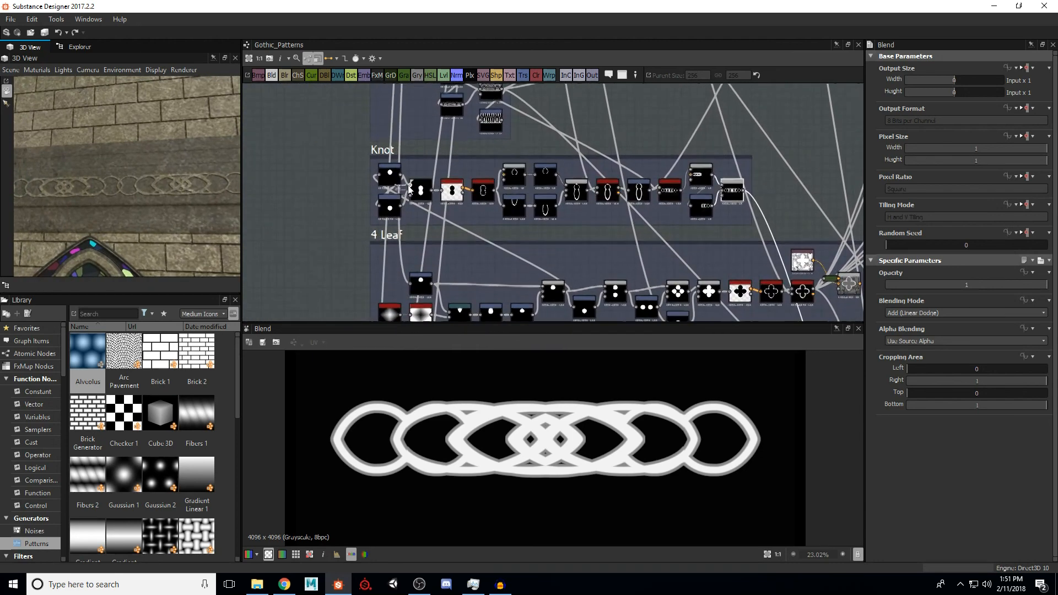
pyautogui.scroll(5, 405, 186)
pyautogui.doubleClick(359, 164)
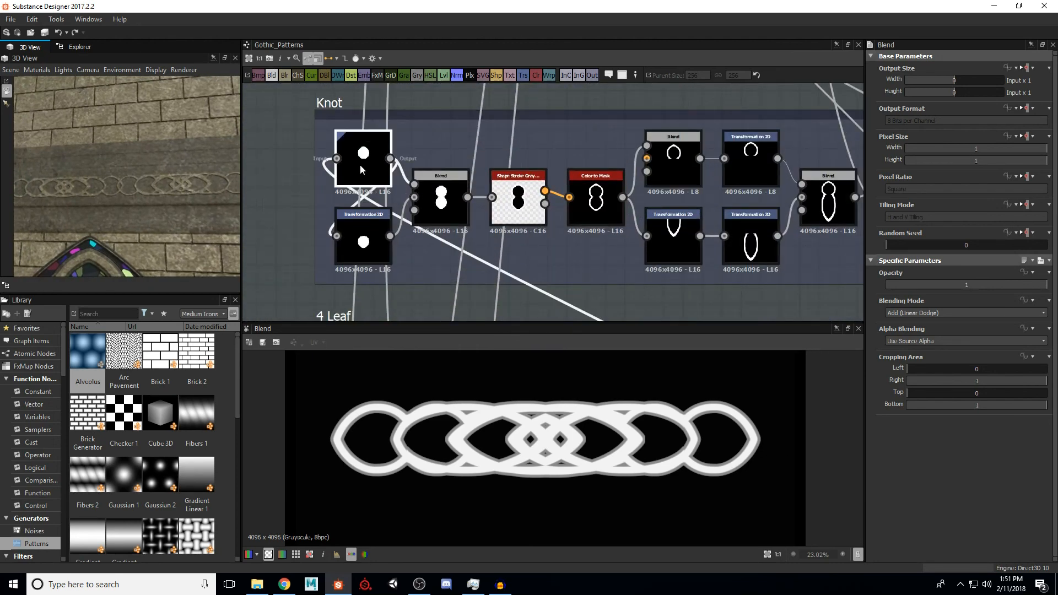
pyautogui.scroll(-1, 559, 436)
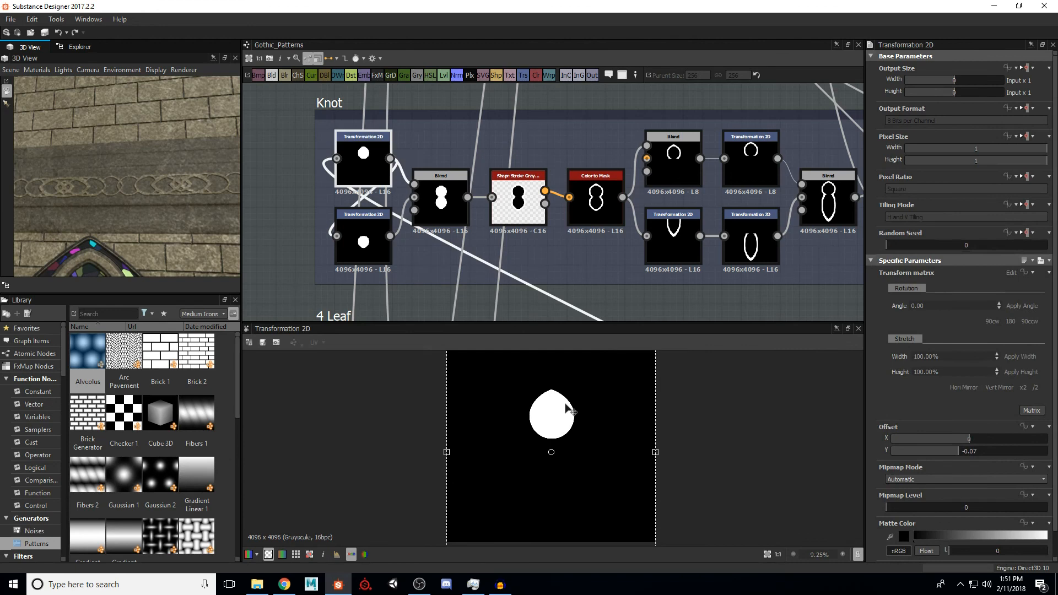
pyautogui.moveTo(441, 204); pyautogui.dragTo(462, 236, button='middle')
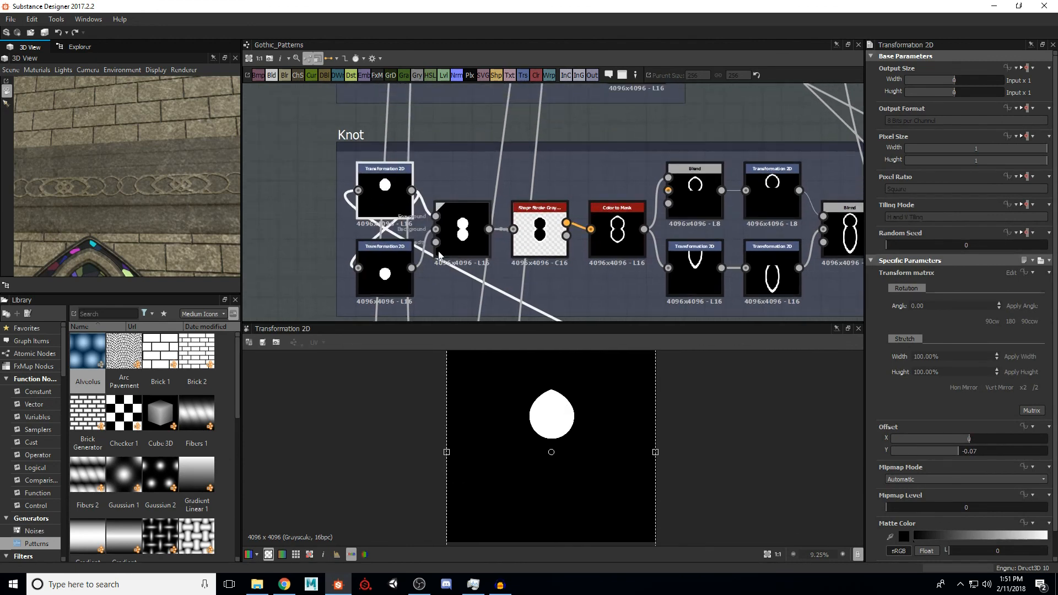
# Step: Trace the Knot shape's input back to the 4 Leaf frame and preview the circle's Transformation 2D there
pyautogui.moveTo(480, 274); pyautogui.dragTo(455, 189, button='middle')
pyautogui.scroll(-3, 457, 191)
pyautogui.scroll(-1, 551, 251)
pyautogui.moveTo(563, 256); pyautogui.dragTo(579, 226, button='middle')
pyautogui.scroll(3, 578, 238)
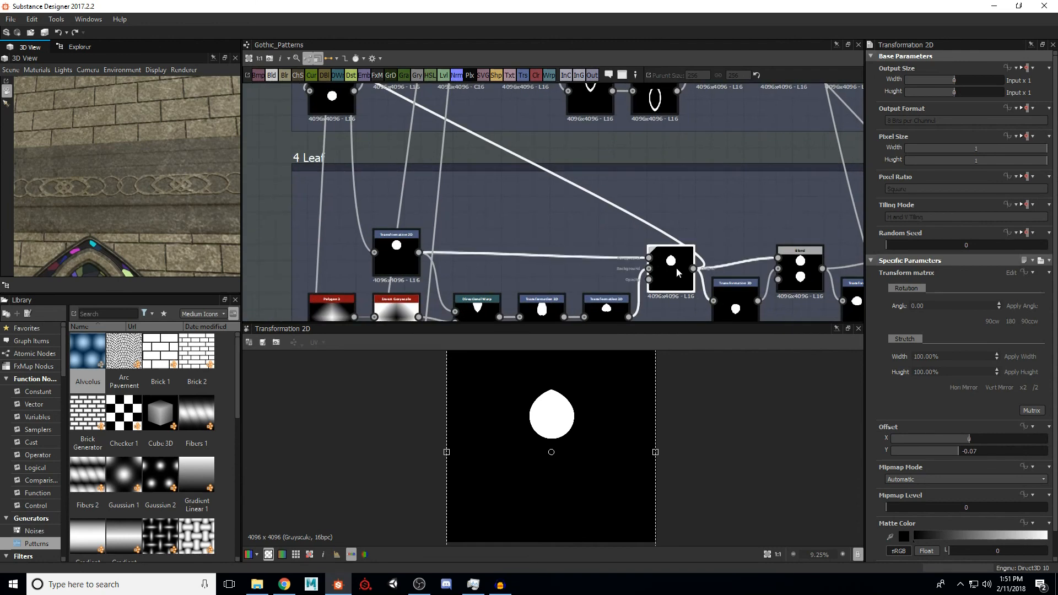
pyautogui.click(400, 257)
pyautogui.doubleClick(400, 257)
# Step: Follow the 4 Leaf circle's input link up to the Ring Make frame and preview its source Transformation 2D
pyautogui.moveTo(363, 132); pyautogui.dragTo(393, 237, button='middle')
pyautogui.scroll(-4, 393, 237)
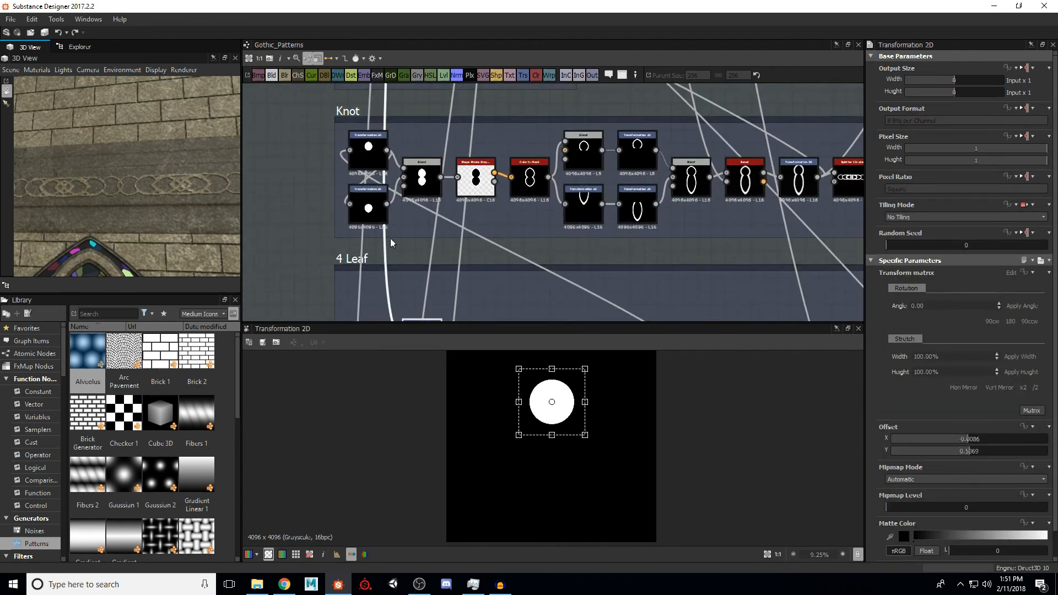
pyautogui.moveTo(389, 103); pyautogui.dragTo(401, 265, button='middle')
pyautogui.moveTo(402, 150); pyautogui.dragTo(423, 269, button='middle')
pyautogui.moveTo(424, 166); pyautogui.dragTo(427, 270, button='middle')
pyautogui.moveTo(416, 113); pyautogui.dragTo(412, 164, button='middle')
pyautogui.scroll(5, 411, 162)
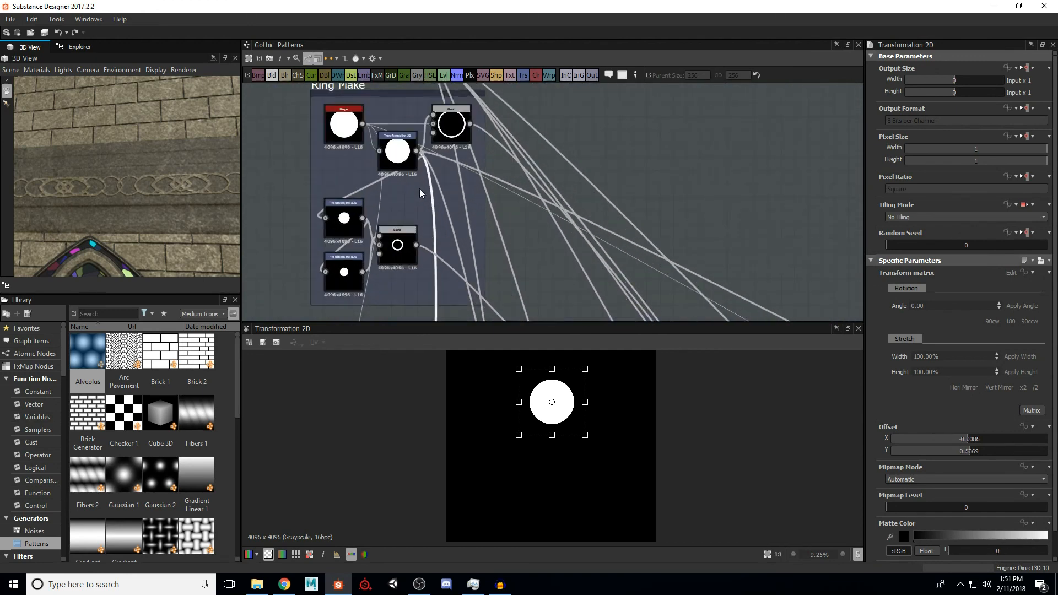
pyautogui.click(400, 141)
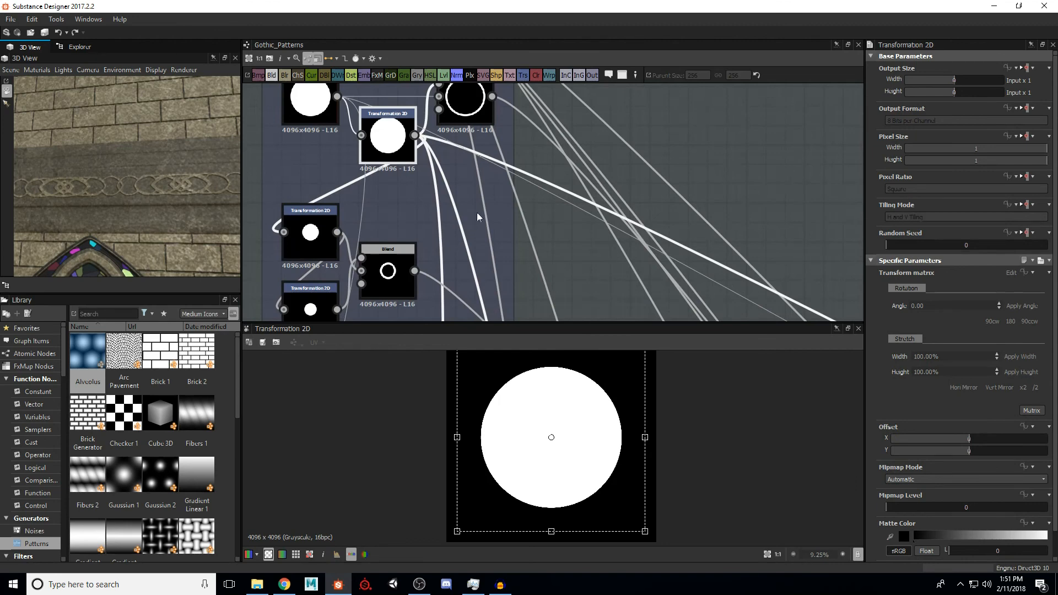
# Step: Return to the 4 Leaf frame and preview its scaled-down circle Transformation 2D again
pyautogui.scroll(-5, 480, 219)
pyautogui.scroll(-4, 481, 210)
pyautogui.moveTo(478, 281); pyautogui.dragTo(494, 102, button='middle')
pyautogui.moveTo(493, 317); pyautogui.dragTo(497, 248, button='middle')
pyautogui.scroll(3, 498, 247)
pyautogui.scroll(4, 498, 247)
pyautogui.click(497, 247)
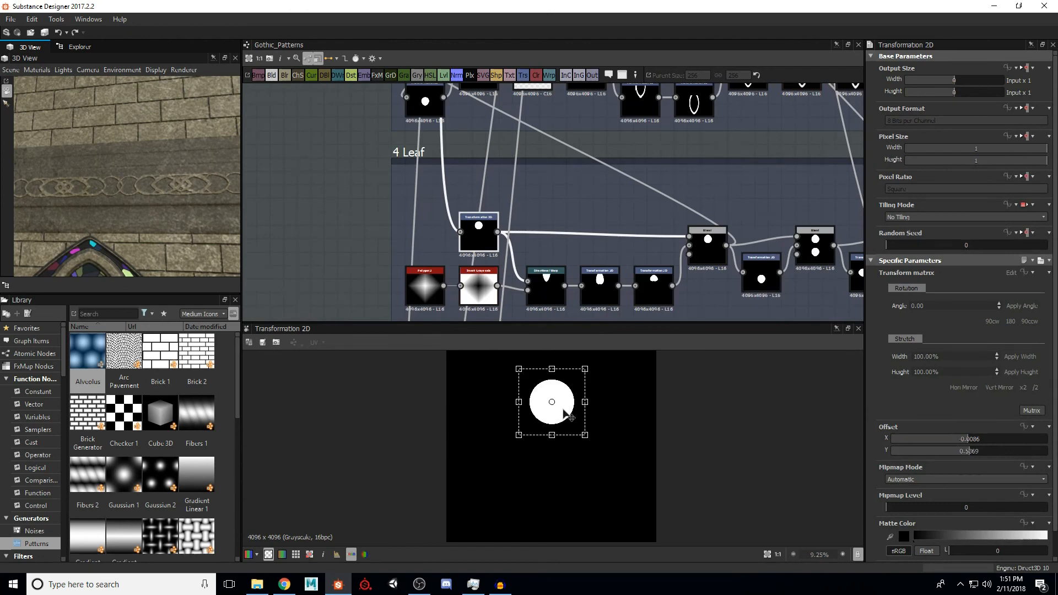
# Step: Preview the 4 Leaf frame's Polygon 2 gradient and the Invert Grayscale that feeds the Directional Warp
pyautogui.moveTo(525, 252); pyautogui.dragTo(492, 223, button='middle')
pyautogui.scroll(2, 508, 264)
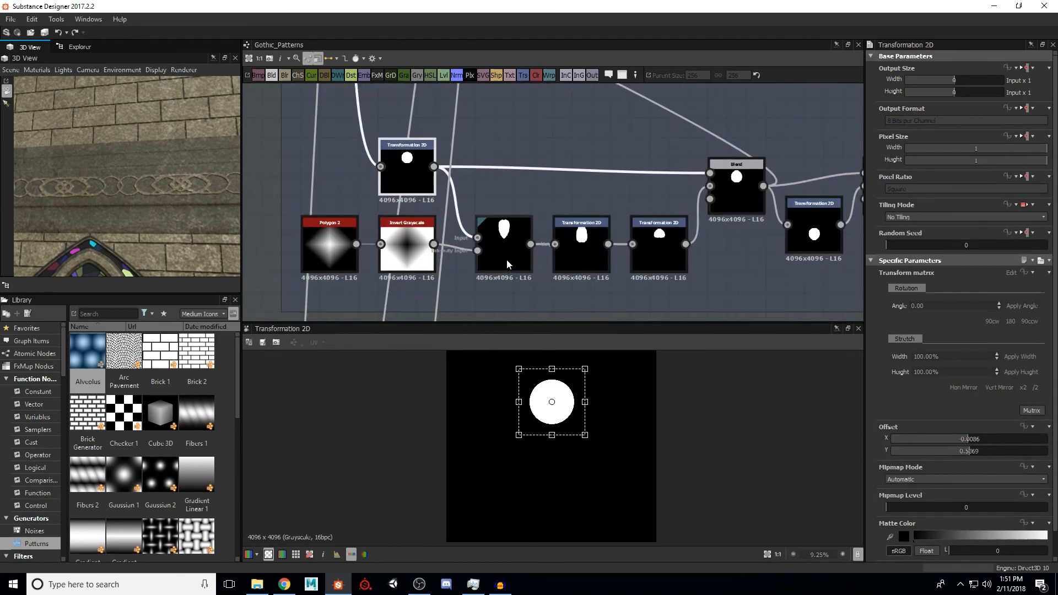
pyautogui.scroll(-1, 532, 236)
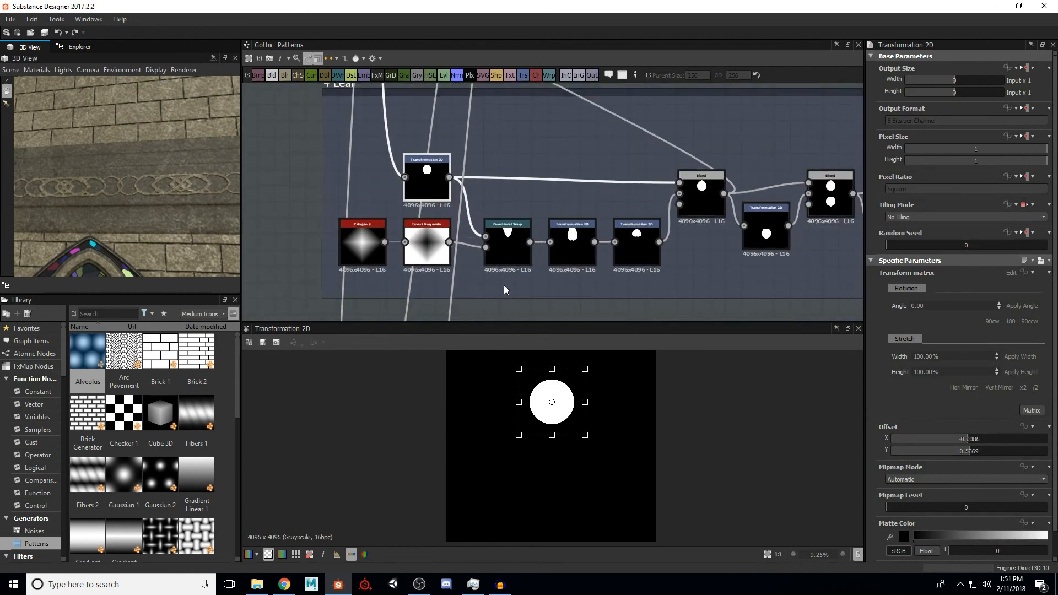
pyautogui.scroll(2, 505, 289)
pyautogui.scroll(2, 485, 265)
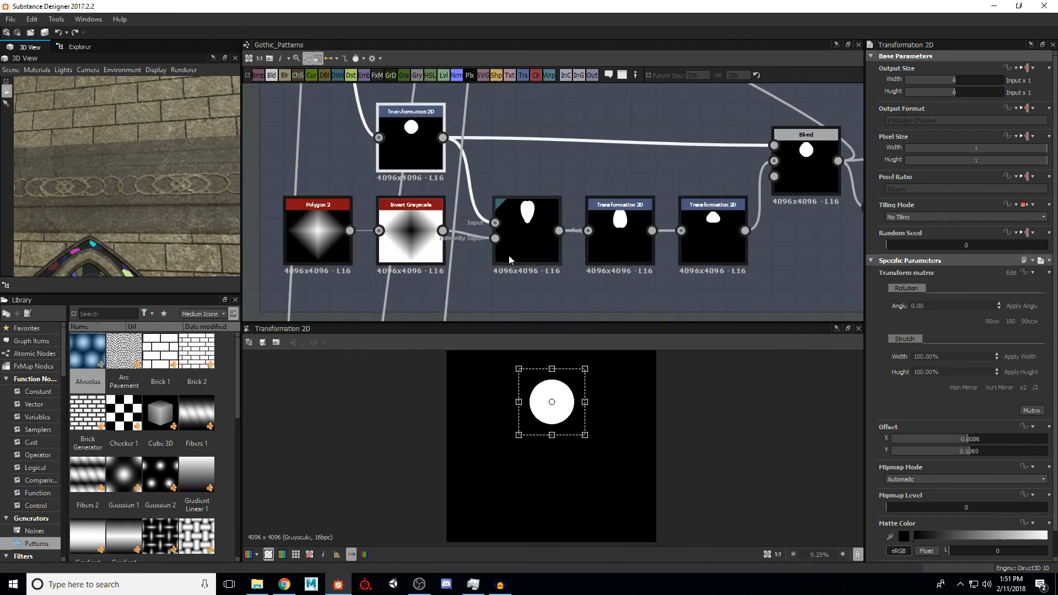
pyautogui.doubleClick(334, 240)
pyautogui.scroll(-4, 892, 485)
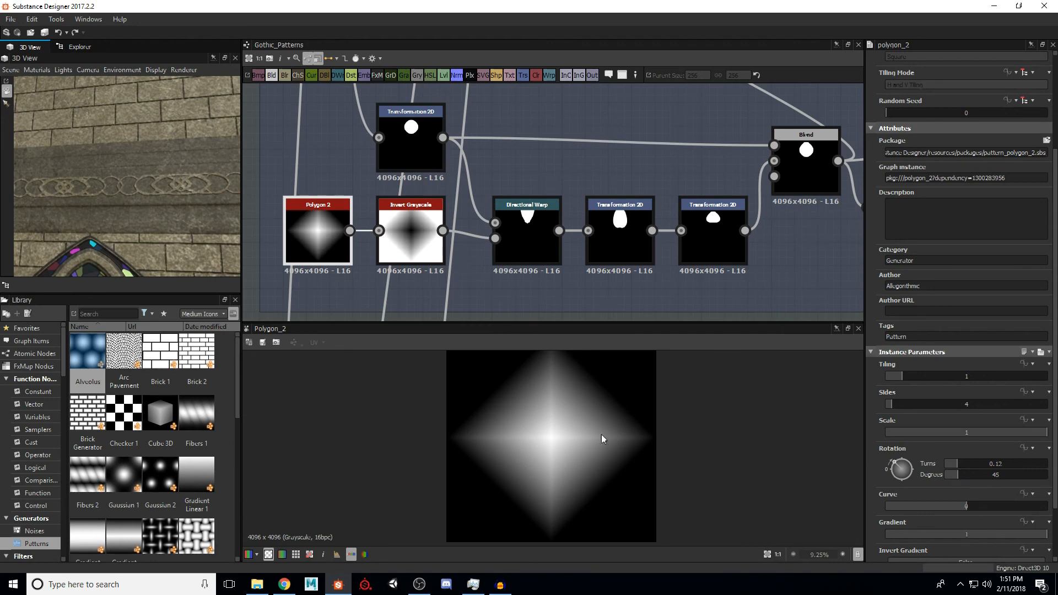
pyautogui.scroll(-1, 572, 413)
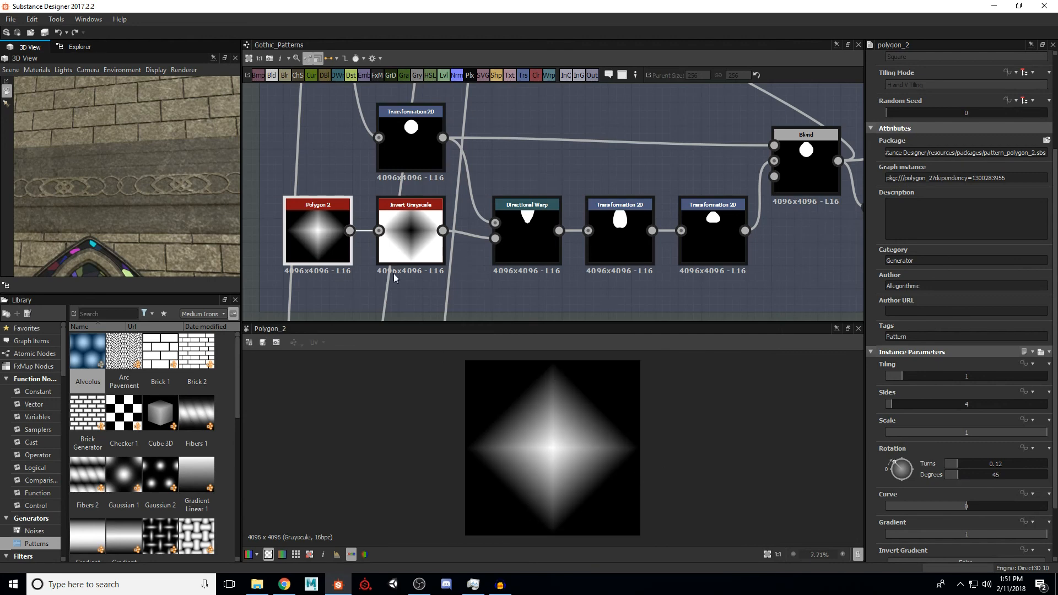
pyautogui.doubleClick(428, 227)
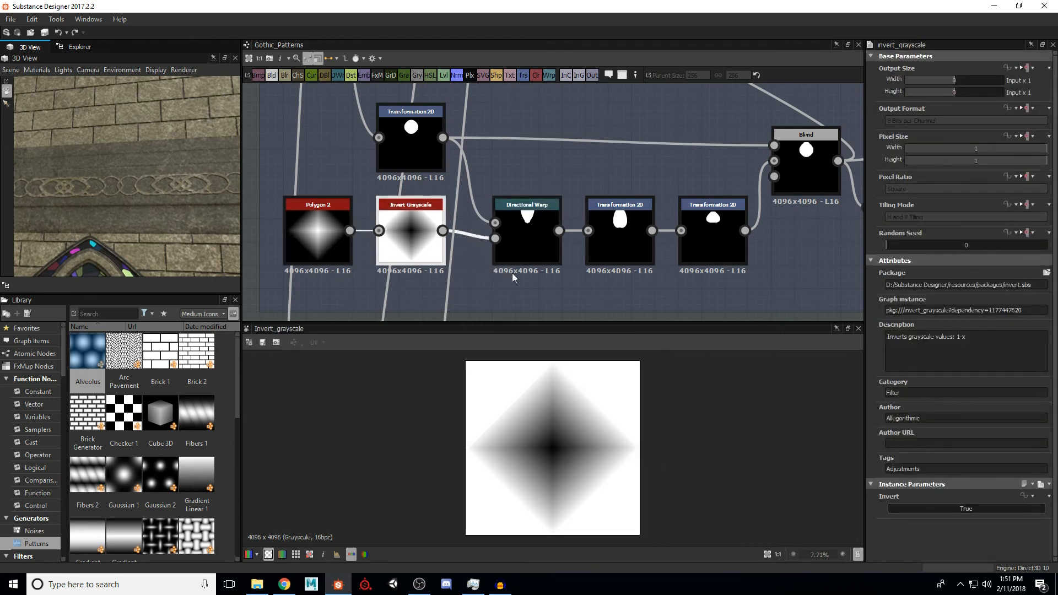
# Step: Preview the Directional Warp, compare it with its input circle and examine the warped shape up close
pyautogui.doubleClick(517, 244)
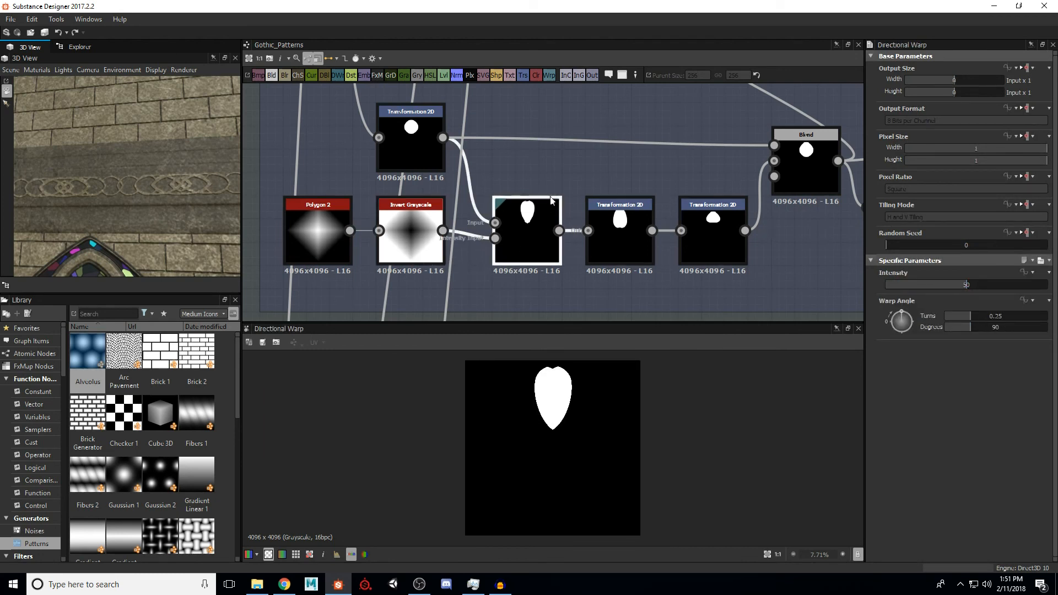
pyautogui.moveTo(550, 202); pyautogui.dragTo(535, 224, button='middle')
pyautogui.click(396, 159)
pyautogui.doubleClick(396, 159)
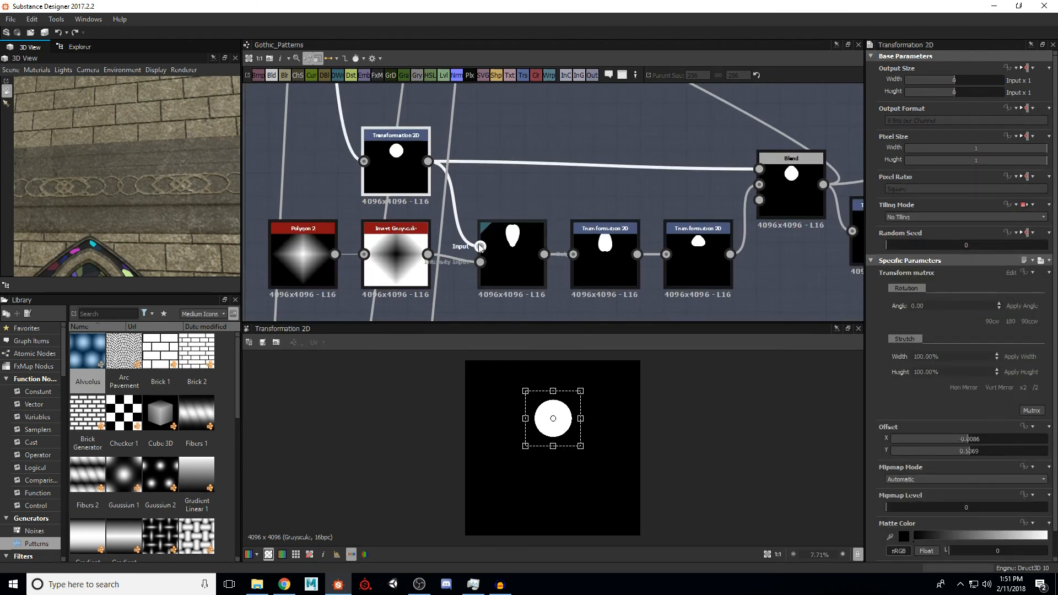
pyautogui.doubleClick(506, 252)
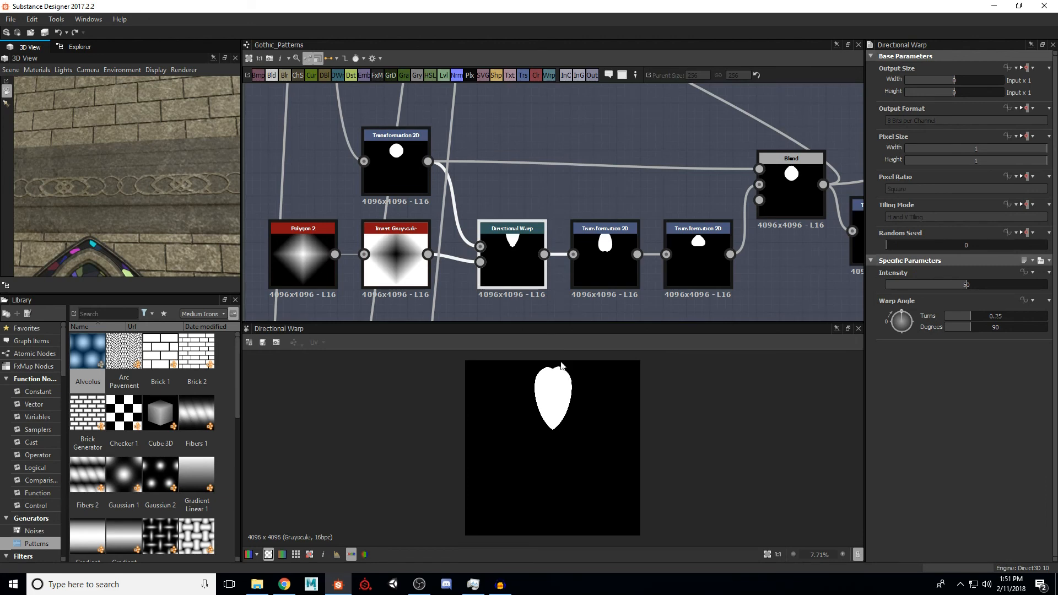
pyautogui.scroll(3, 557, 411)
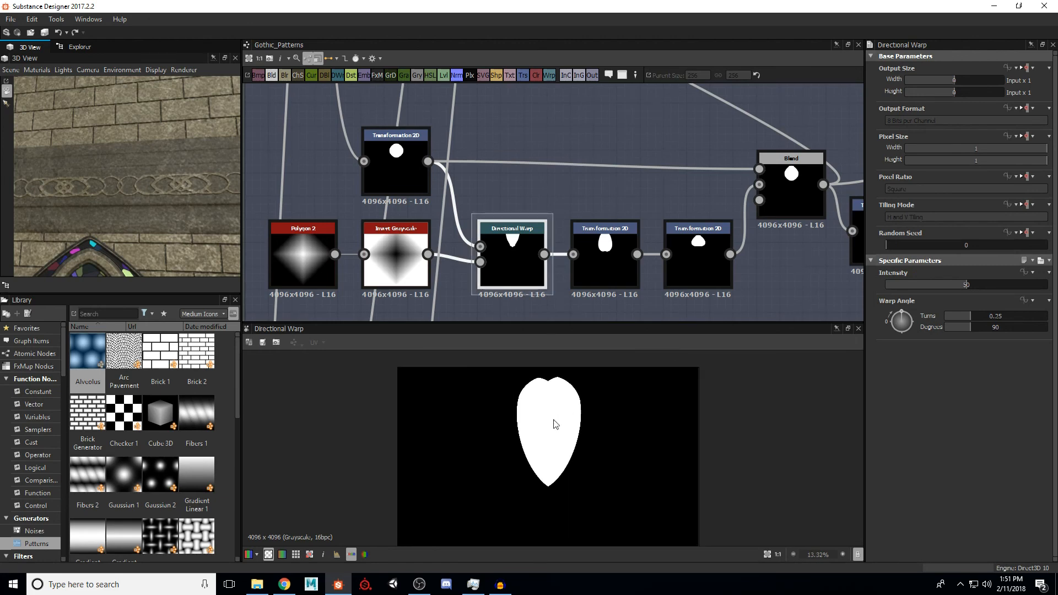
# Step: Preview the two Transformation 2D nodes after the Directional Warp and the Blend they feed
pyautogui.doubleClick(597, 253)
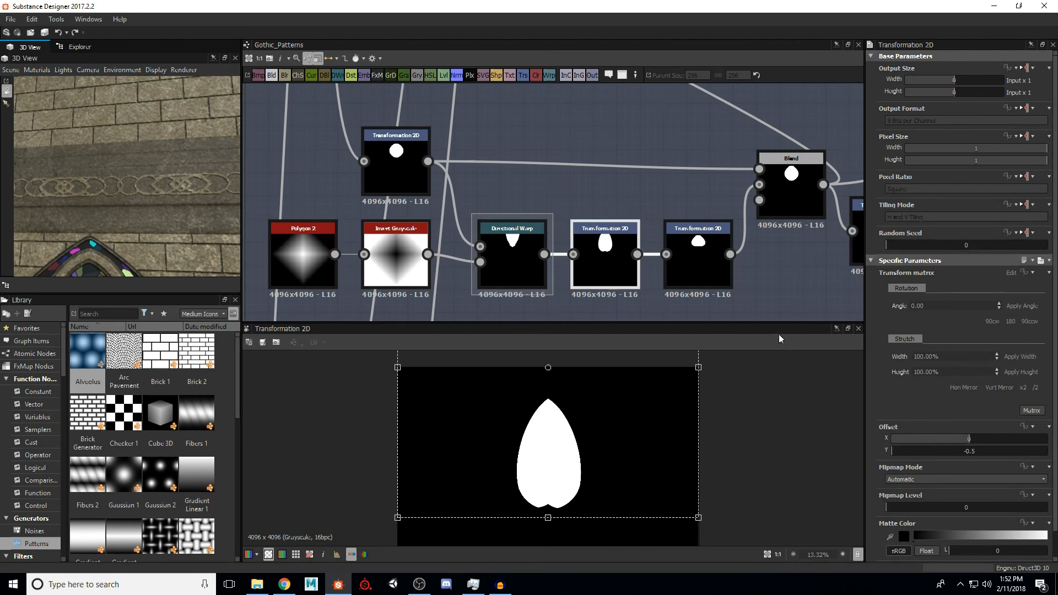
pyautogui.doubleClick(696, 259)
pyautogui.scroll(-1, 650, 391)
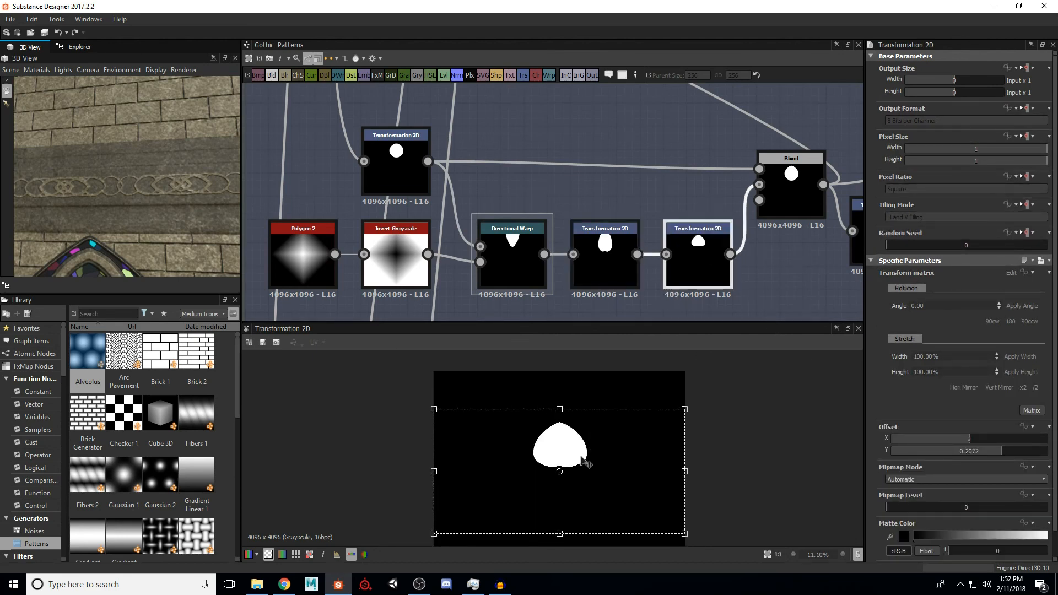
pyautogui.moveTo(671, 201); pyautogui.dragTo(559, 212, button='middle')
pyautogui.doubleClick(663, 201)
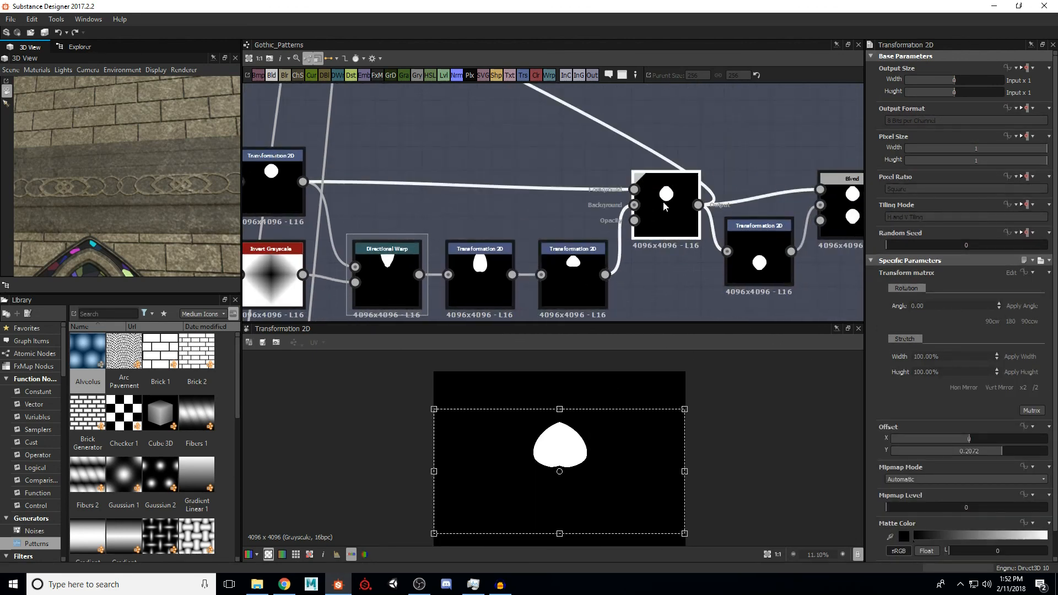
# Step: Compare the cropped tip from the last Transformation 2D with the Blend and examine the combined pointed shape
pyautogui.moveTo(543, 220); pyautogui.dragTo(595, 200, button='middle')
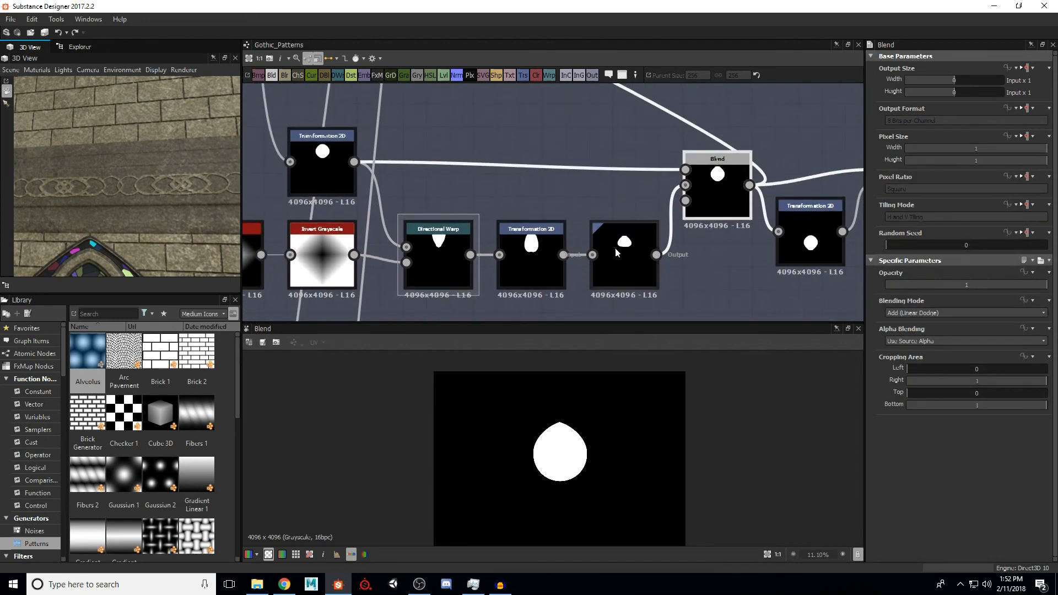
pyautogui.doubleClick(615, 251)
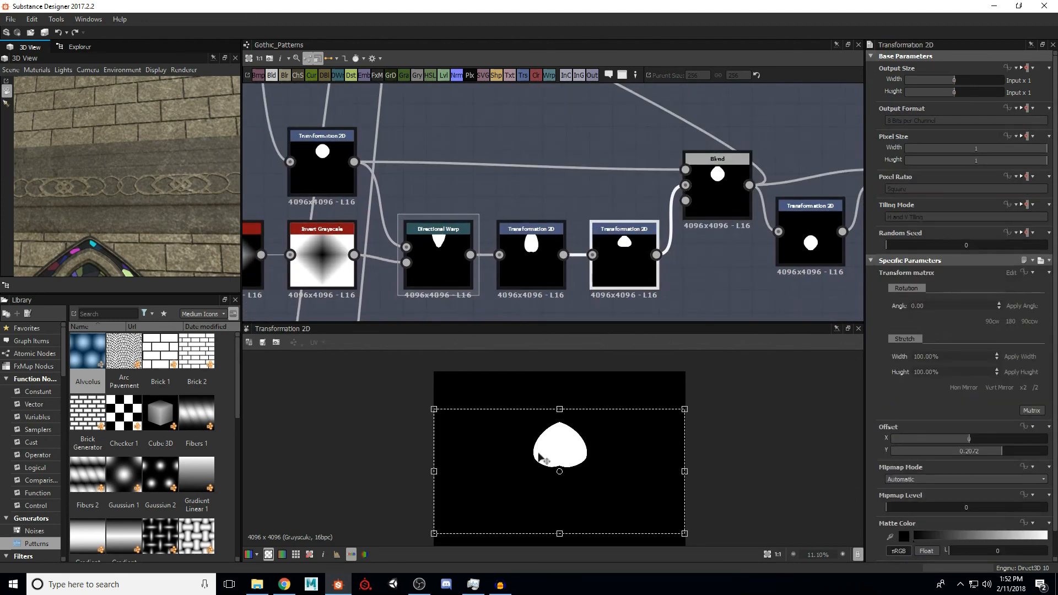
pyautogui.doubleClick(716, 193)
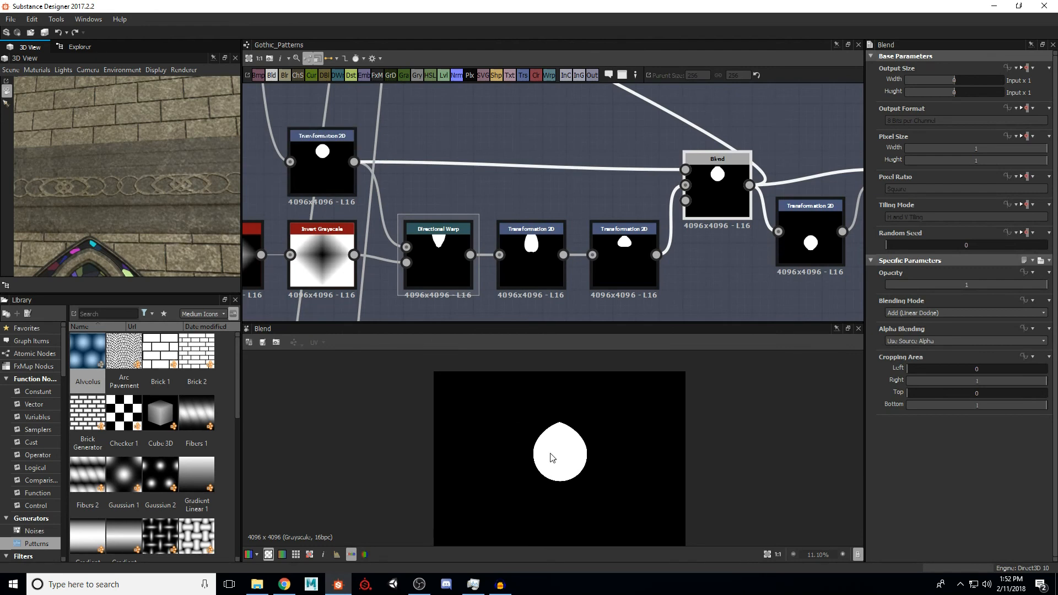
pyautogui.scroll(4, 569, 470)
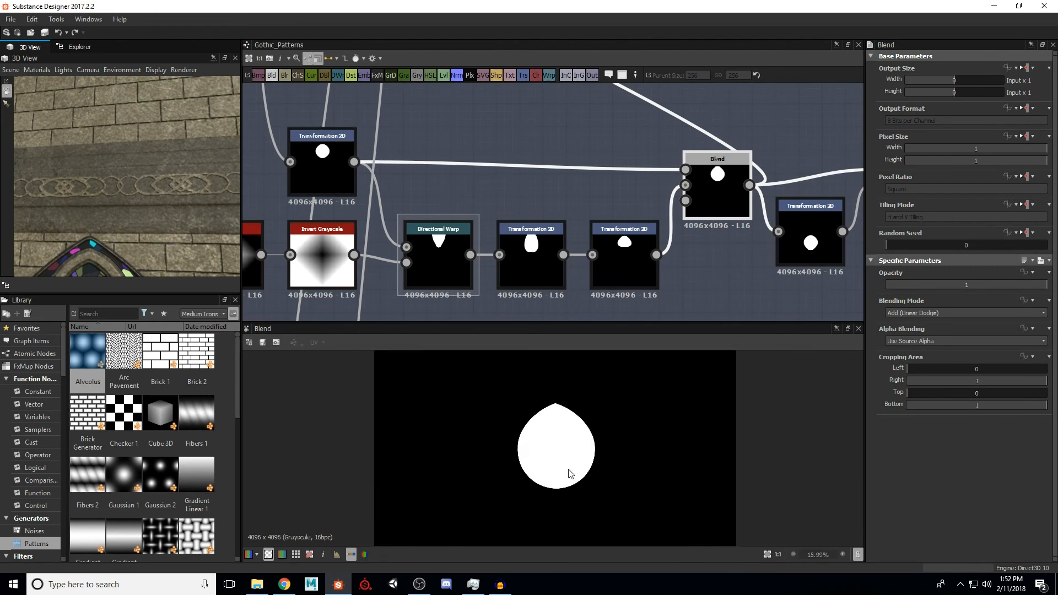
pyautogui.moveTo(561, 398); pyautogui.dragTo(550, 439, button='middle')
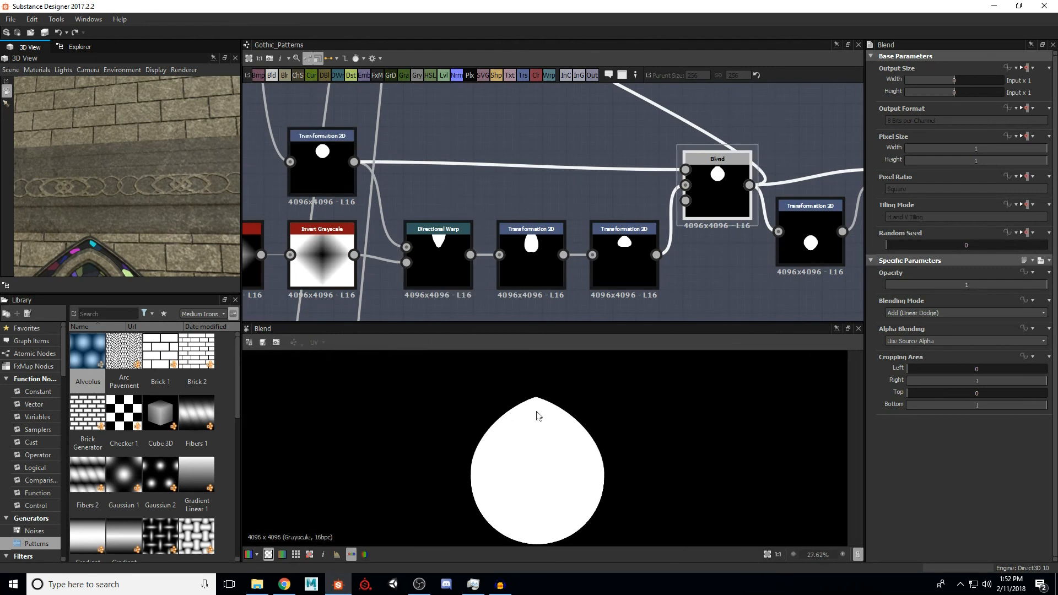
# Step: Return to the Knot frame and preview how its upper Transformation 2D offsets the pointed shape
pyautogui.scroll(-3, 548, 198)
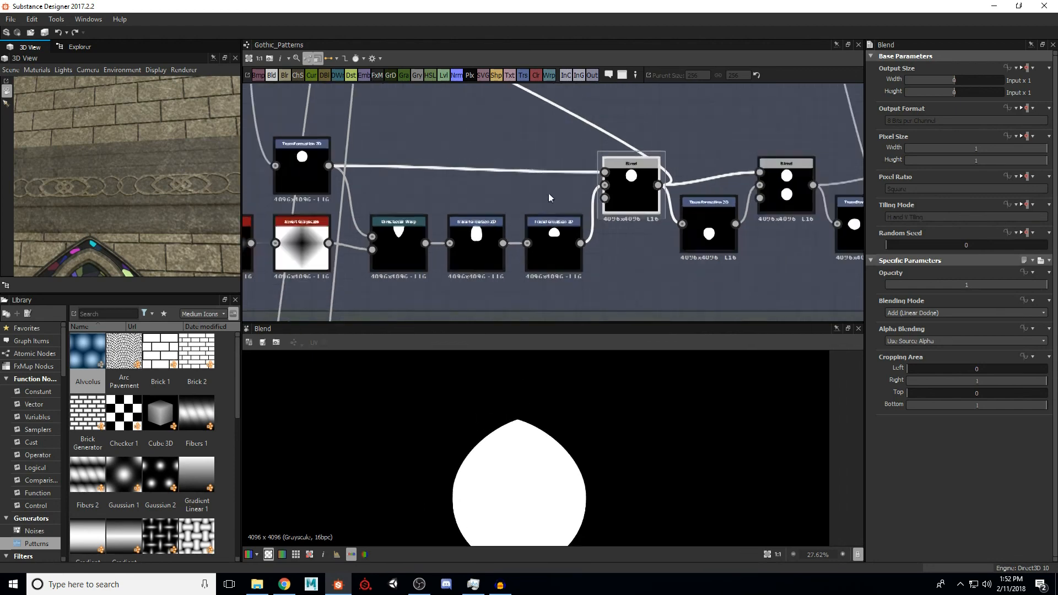
pyautogui.scroll(2, 620, 255)
pyautogui.scroll(-2, 620, 254)
pyautogui.scroll(4, 444, 171)
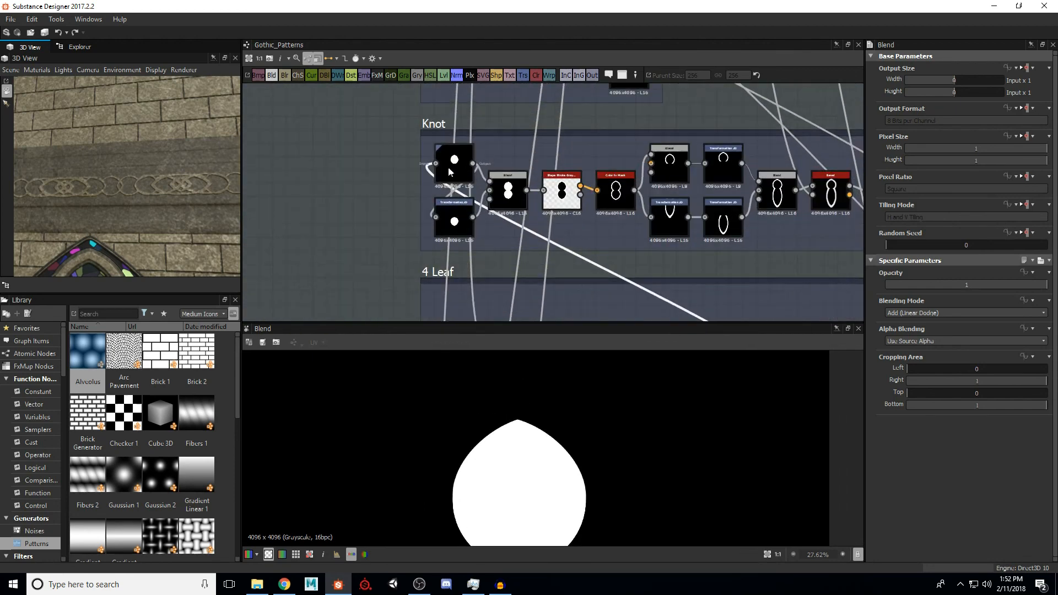
pyautogui.click(444, 171)
pyautogui.doubleClick(443, 168)
pyautogui.scroll(-6, 513, 469)
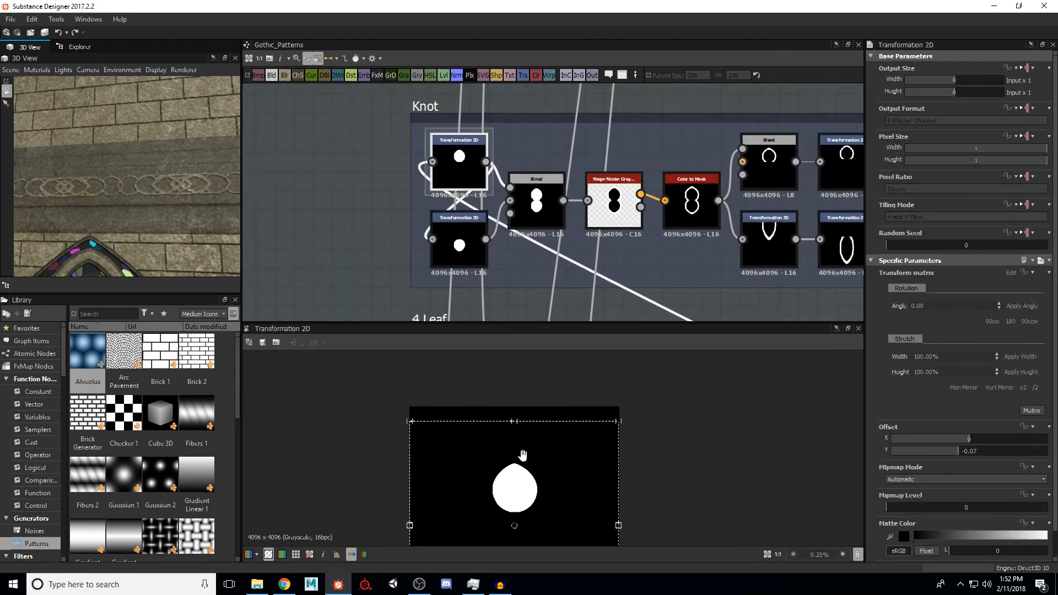
pyautogui.moveTo(521, 458); pyautogui.dragTo(540, 391, button='middle')
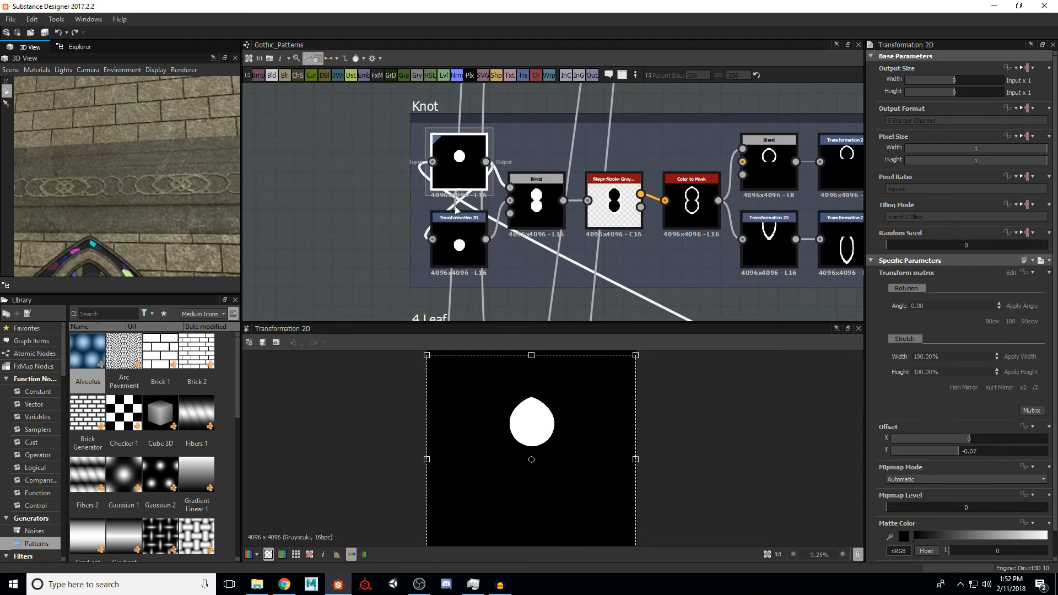
# Step: Preview the Knot frame's lower Transformation 2D and the first Blend, and examine the mirrored pair of shapes
pyautogui.scroll(2, 524, 202)
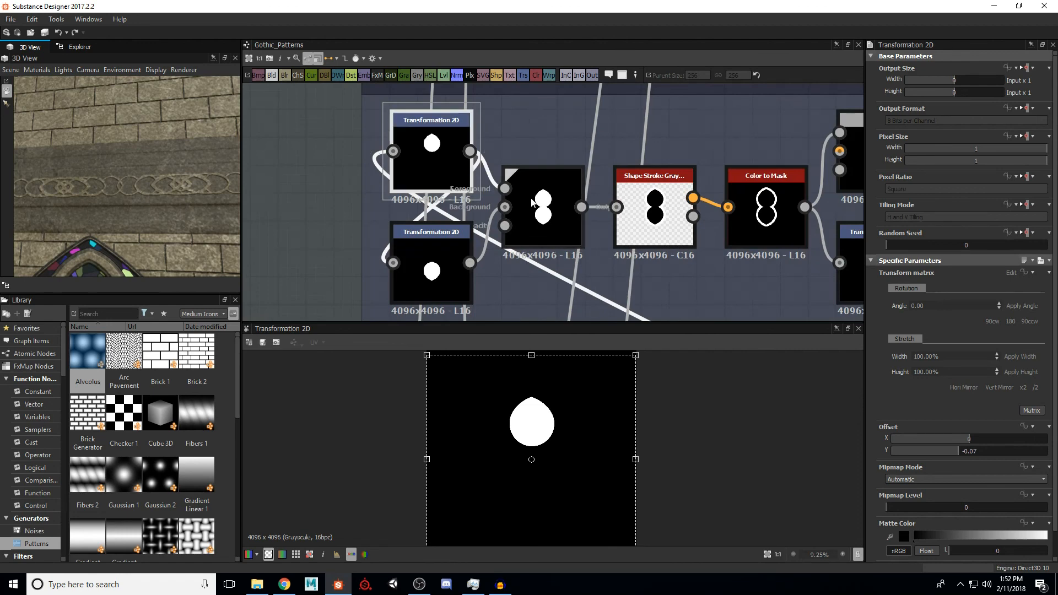
pyautogui.click(421, 236)
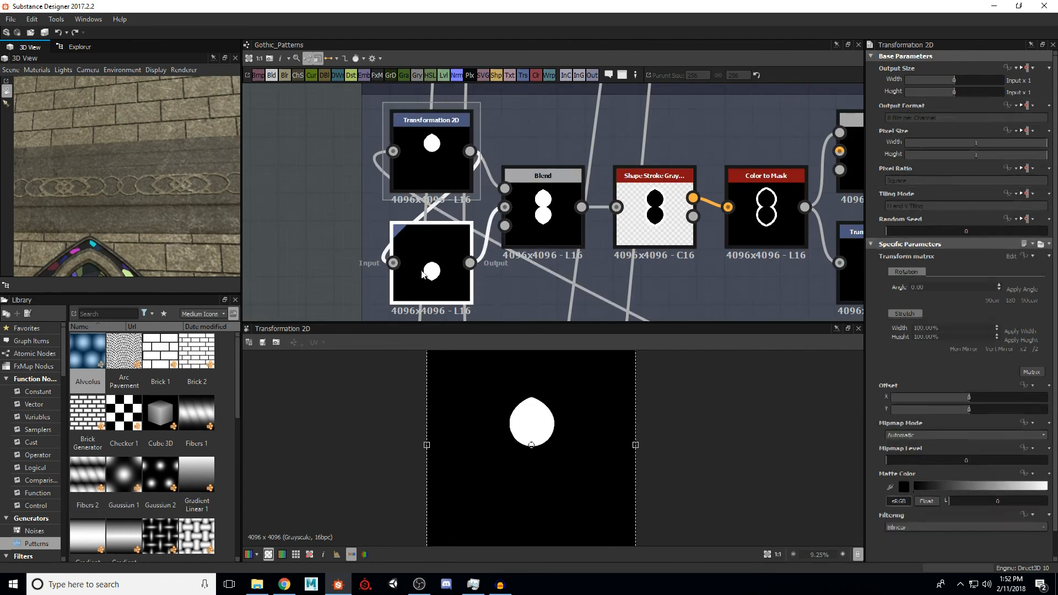
pyautogui.click(542, 228)
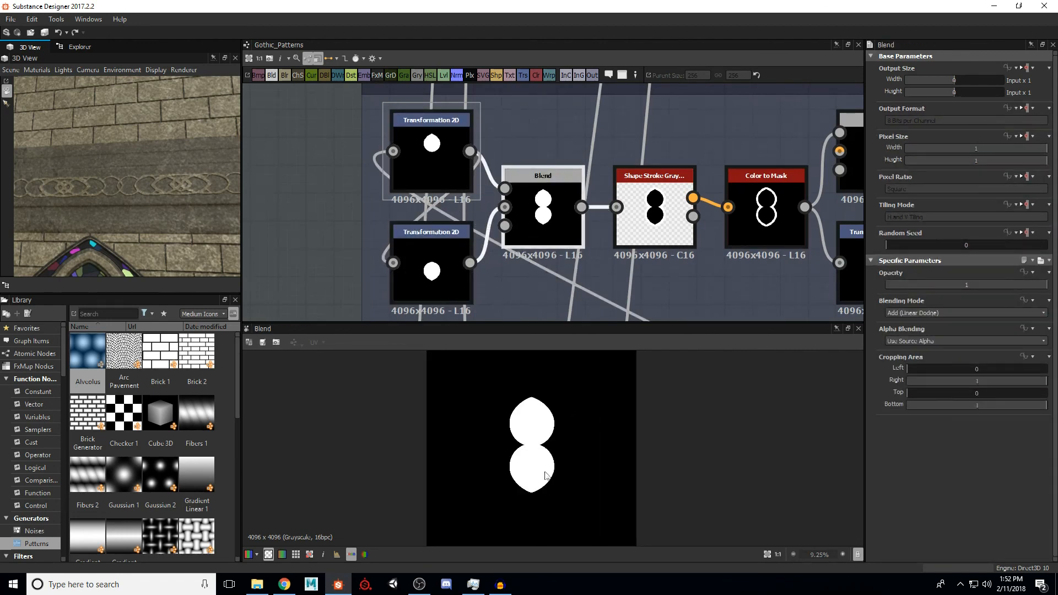
pyautogui.scroll(2, 535, 445)
pyautogui.moveTo(535, 445); pyautogui.dragTo(536, 450, button='middle')
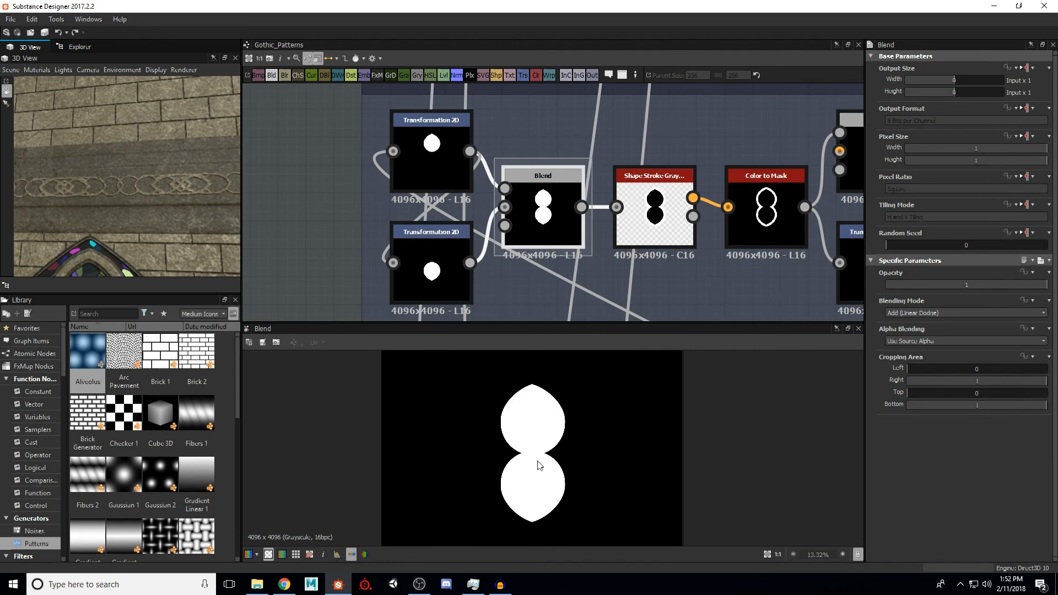
# Step: Preview the Shape Stroke node, review its outline and mask color parameters, and preview the Color to Mask outline it feeds
pyautogui.moveTo(625, 276); pyautogui.dragTo(550, 276, button='middle')
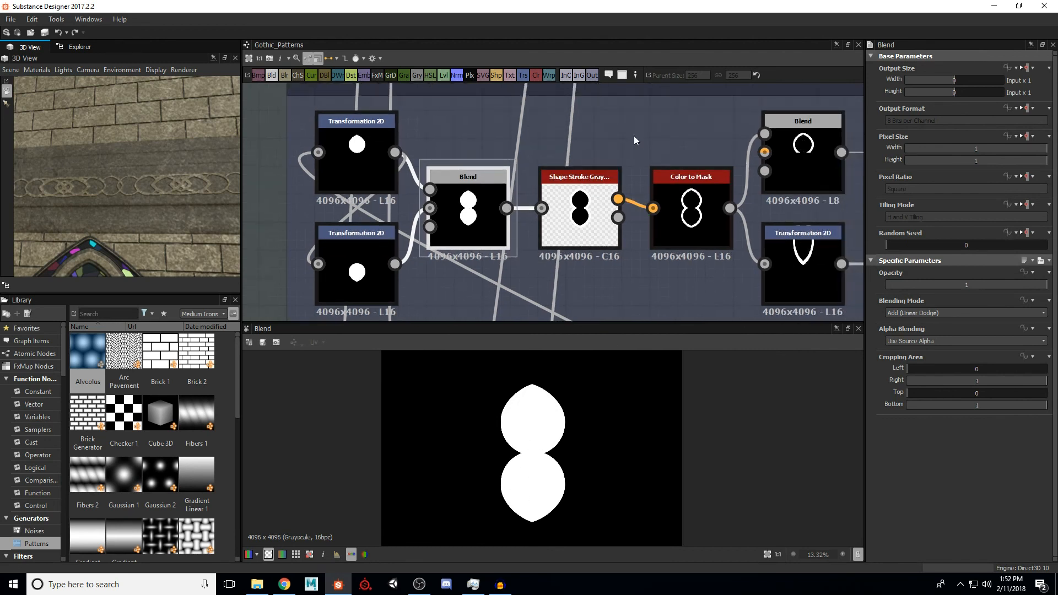
pyautogui.doubleClick(602, 196)
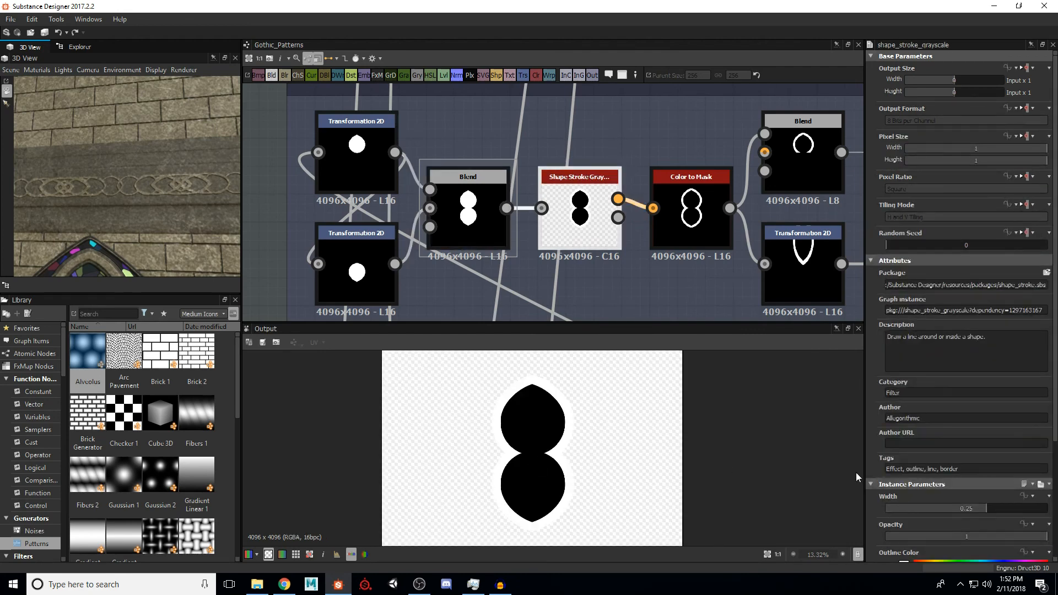
pyautogui.scroll(-5, 909, 471)
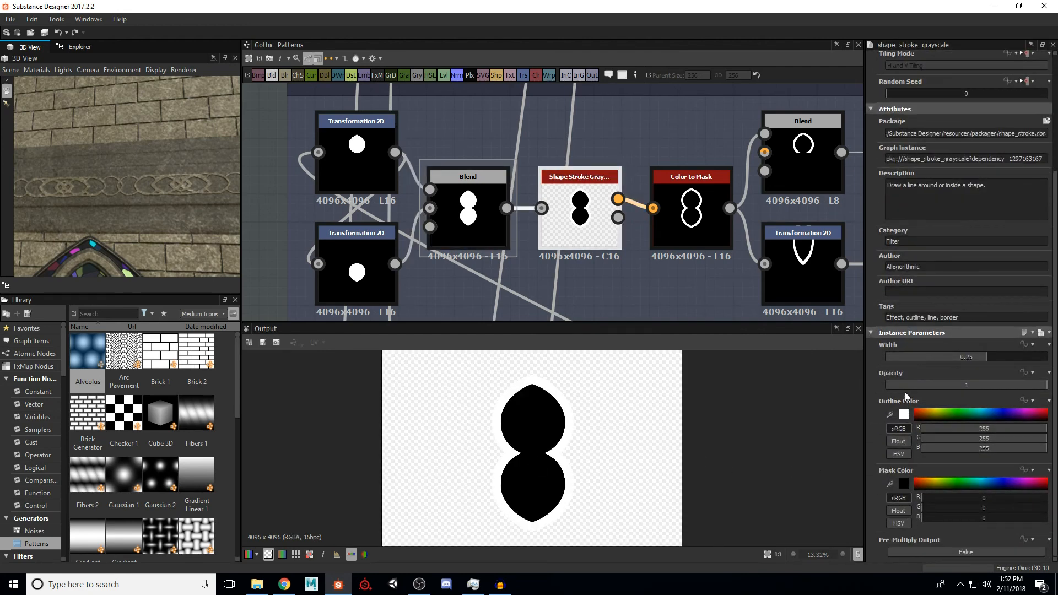
pyautogui.scroll(-1, 861, 356)
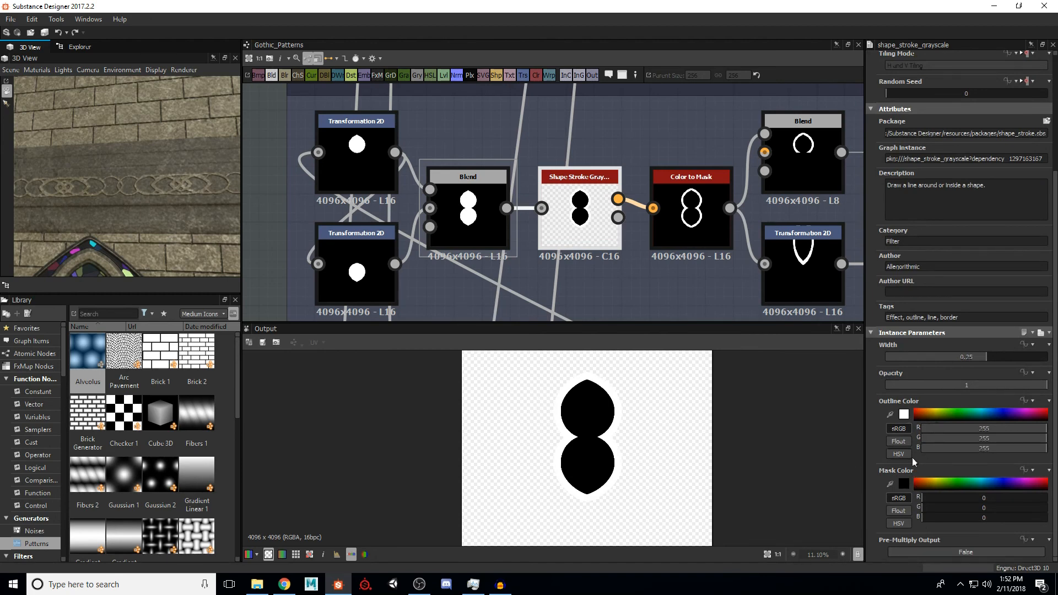
pyautogui.doubleClick(716, 246)
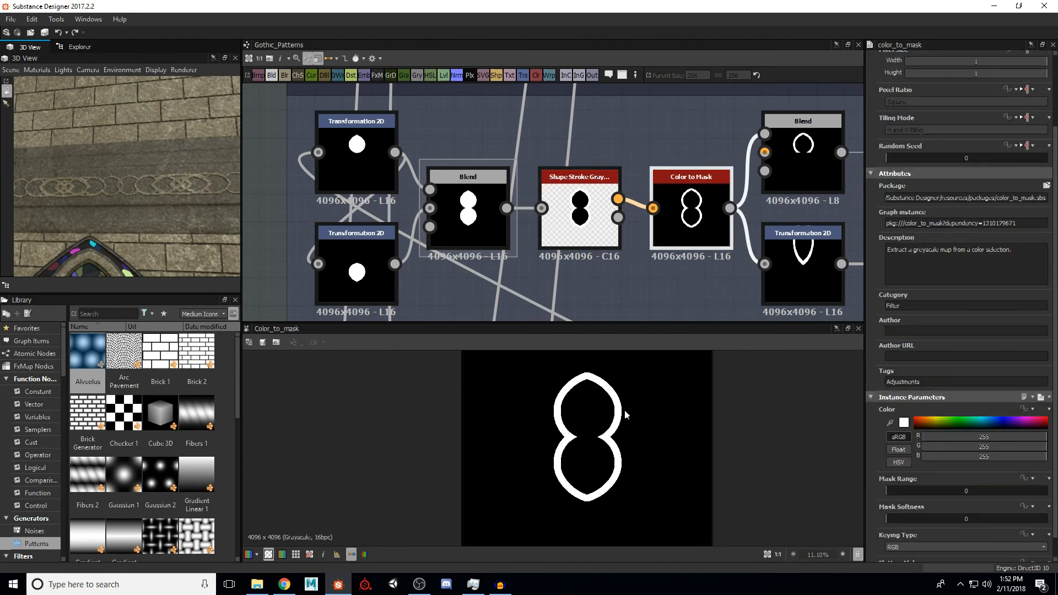
# Step: Preview the cropping Blend after Color to Mask and the Transformation 2D that offsets its upper outline
pyautogui.scroll(1, 590, 407)
pyautogui.moveTo(679, 194); pyautogui.dragTo(488, 190, button='middle')
pyautogui.scroll(-1, 607, 199)
pyautogui.moveTo(698, 208); pyautogui.dragTo(581, 194, button='middle')
pyautogui.click(458, 148)
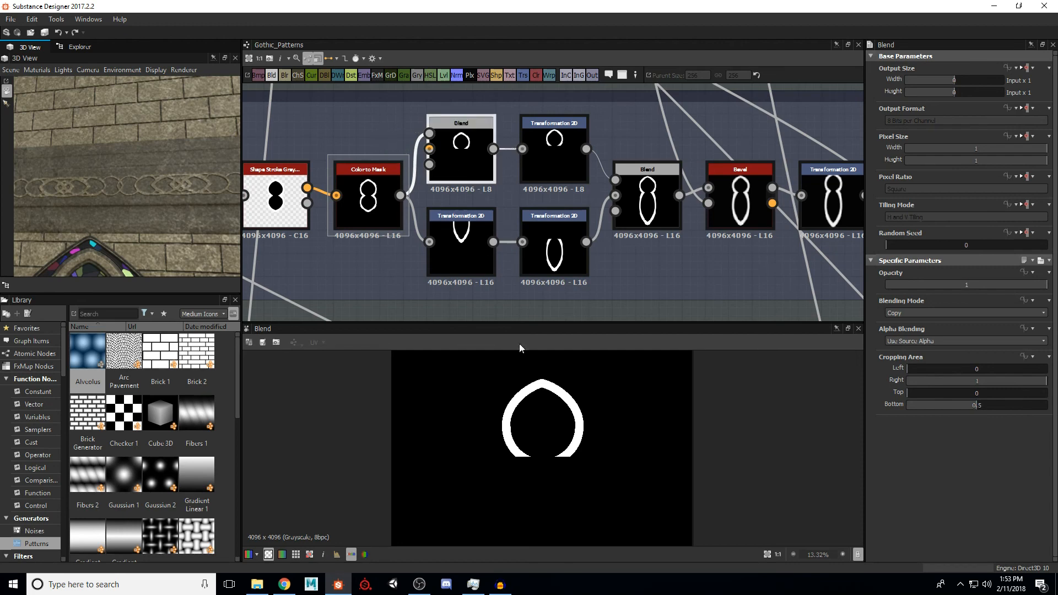
pyautogui.click(557, 157)
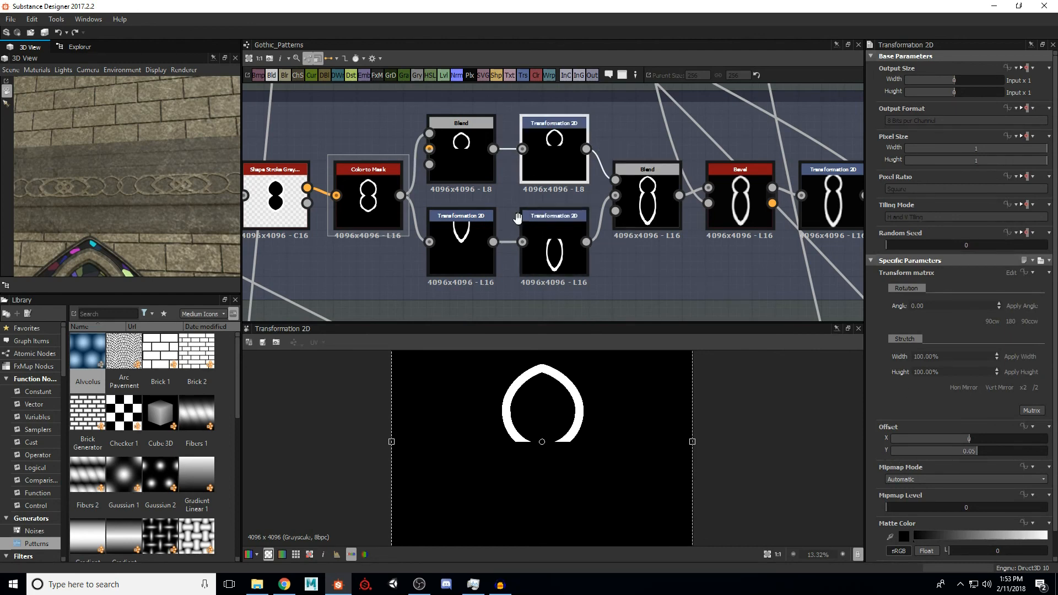
# Step: Preview the two Transformation 2D nodes in the lower branch and examine how they crop and reposition the pointed outline
pyautogui.moveTo(513, 213); pyautogui.dragTo(512, 175, button='middle')
pyautogui.click(441, 193)
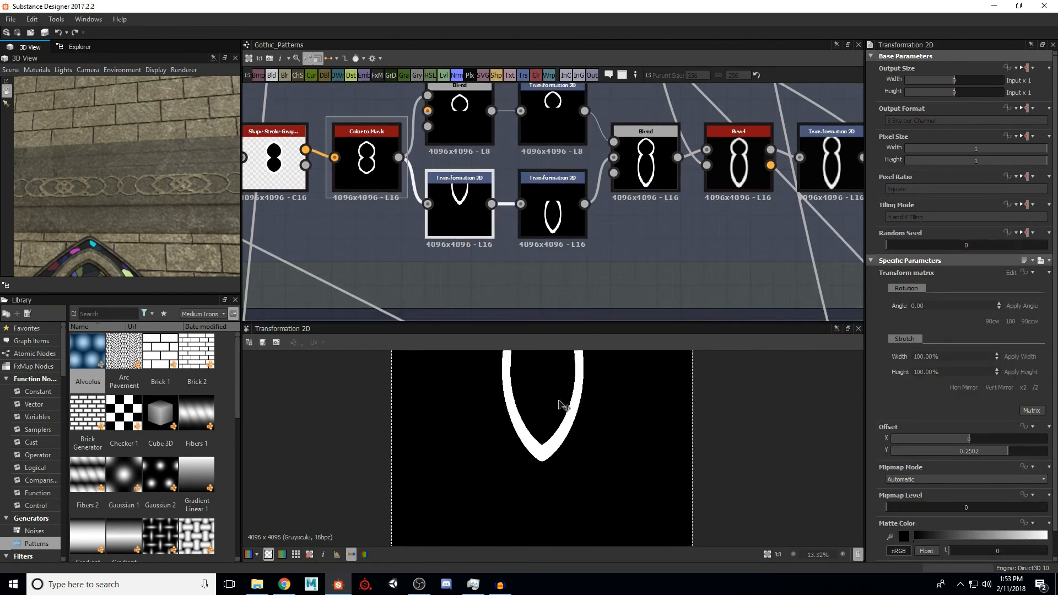
pyautogui.scroll(-3, 565, 407)
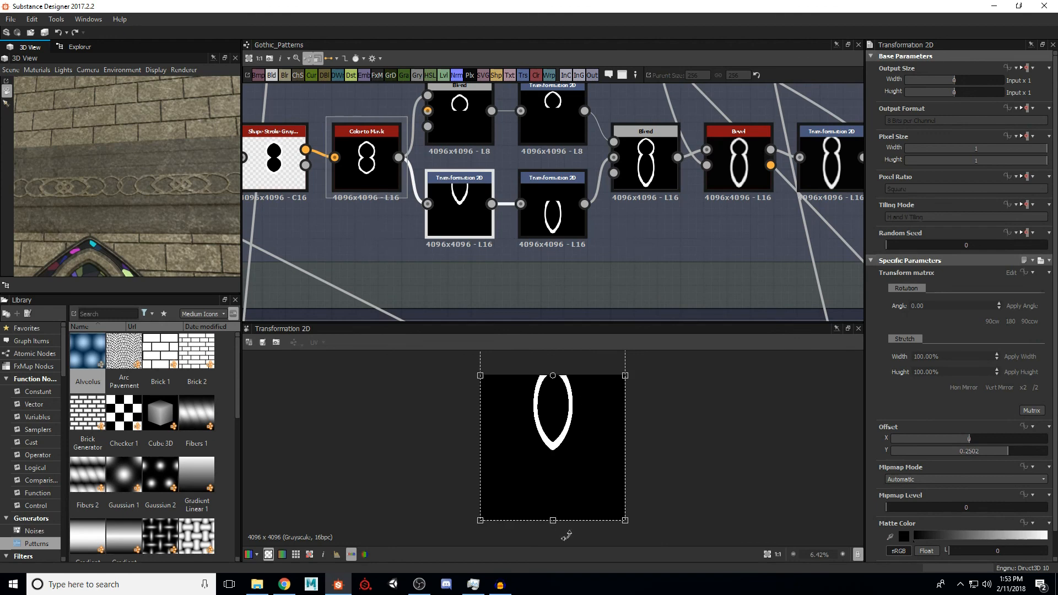
pyautogui.click(568, 201)
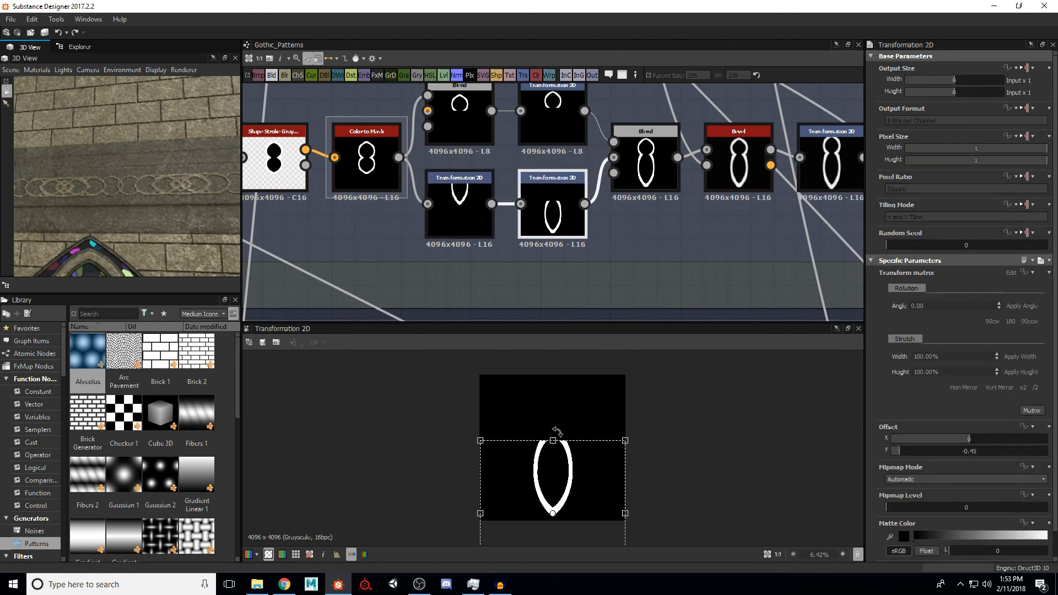
# Step: Compare the Blend that joins both branches with the original Color to Mask outline
pyautogui.click(646, 168)
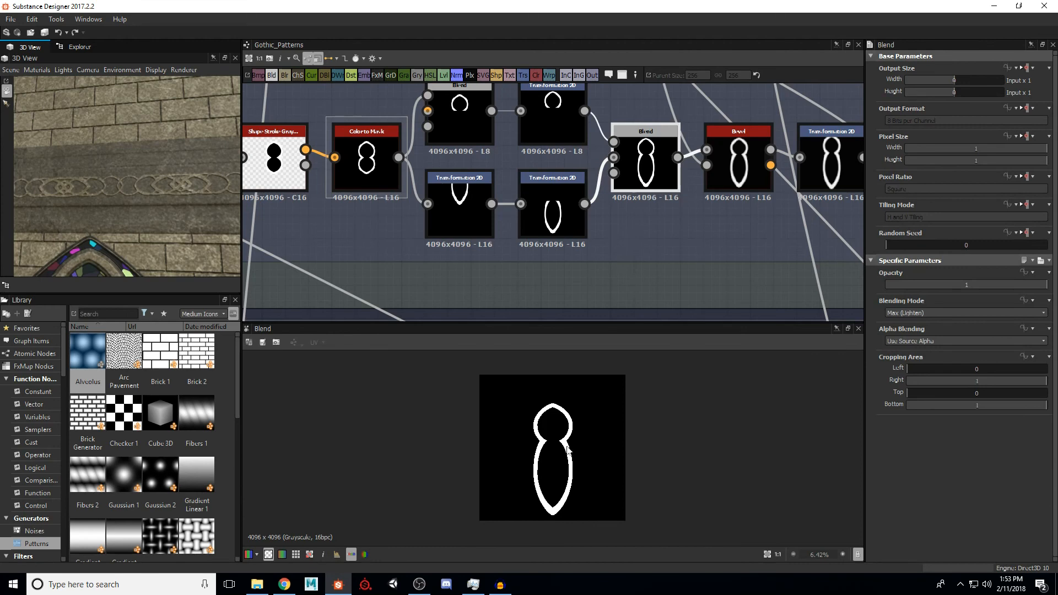
pyautogui.click(366, 167)
pyautogui.click(662, 184)
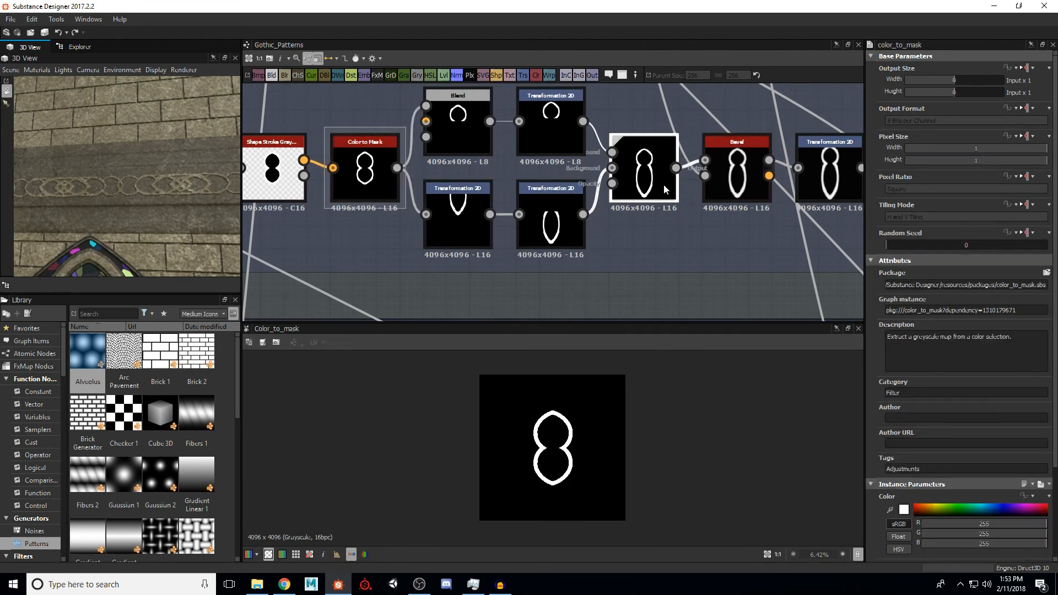
pyautogui.moveTo(656, 198); pyautogui.dragTo(621, 234, button='middle')
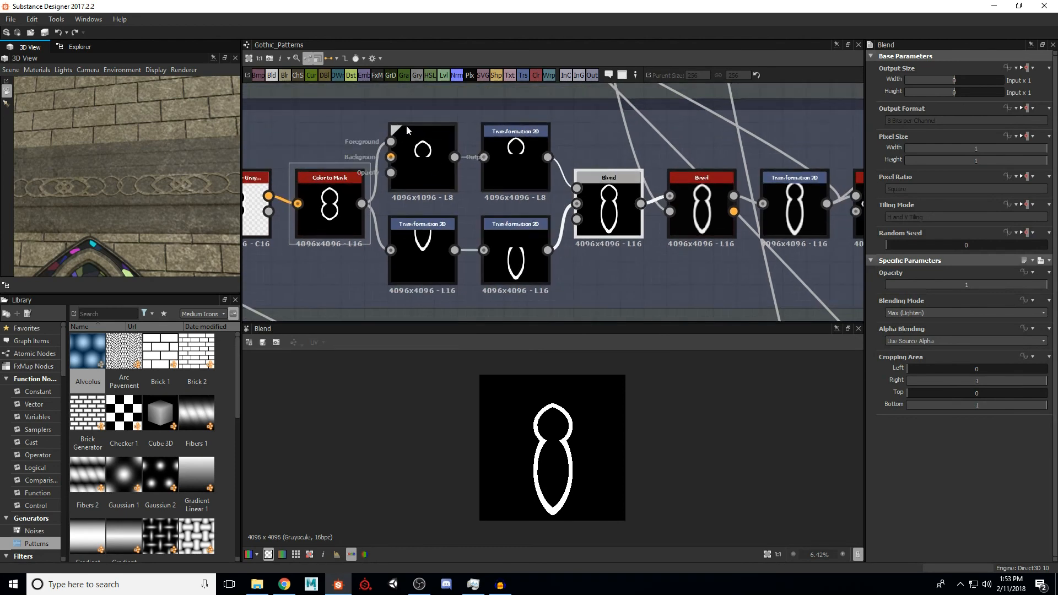
pyautogui.moveTo(563, 261); pyautogui.dragTo(471, 258, button='middle')
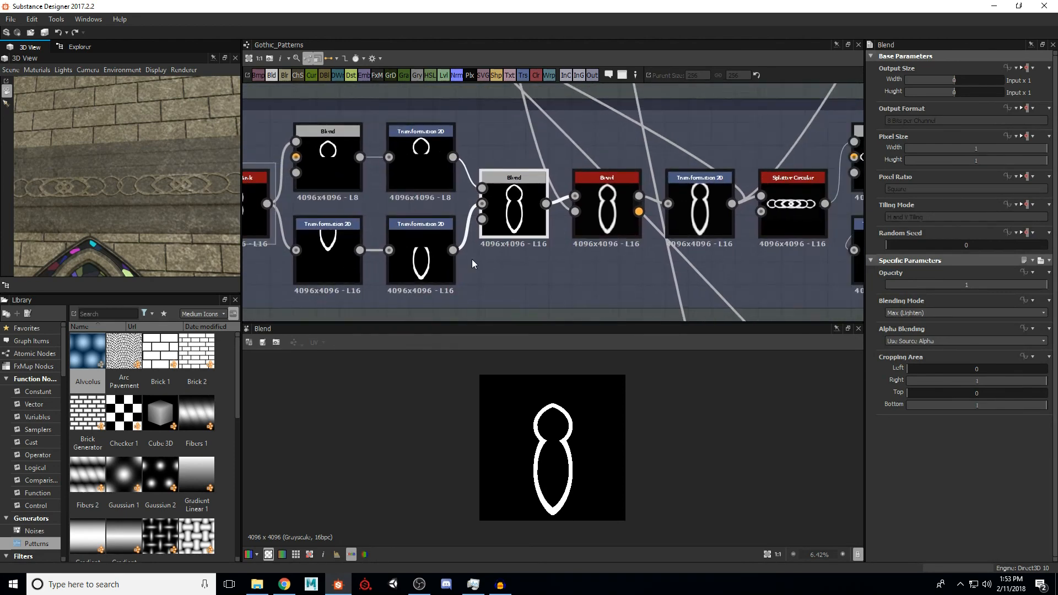
# Step: Preview the Bevel node, review its distance, corner and smoothing parameters, and inspect the beveled outline up close
pyautogui.moveTo(560, 248); pyautogui.dragTo(557, 237, button='middle')
pyautogui.click(578, 216)
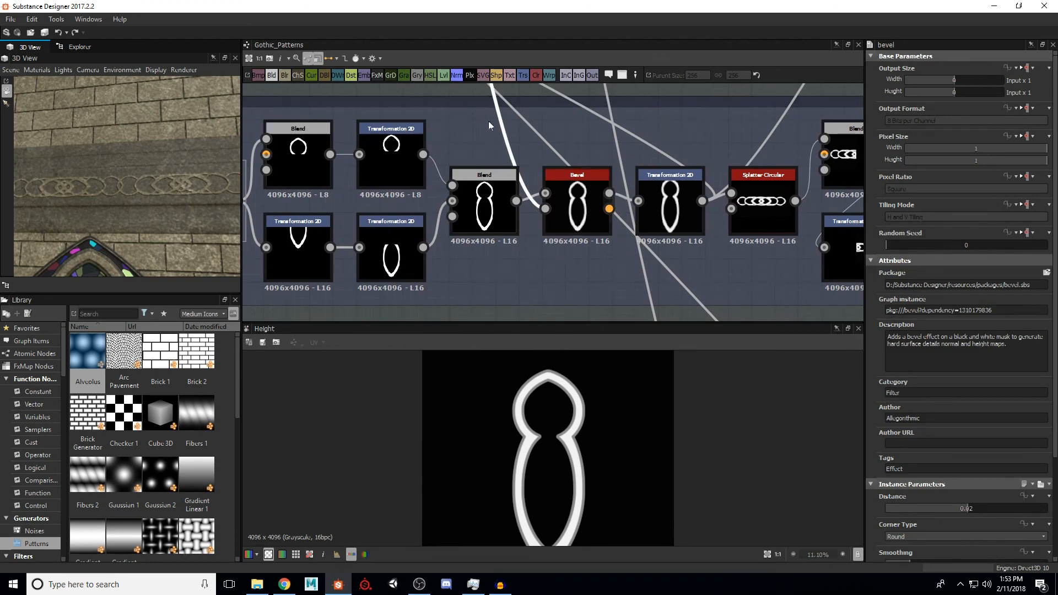
pyautogui.scroll(-3, 904, 435)
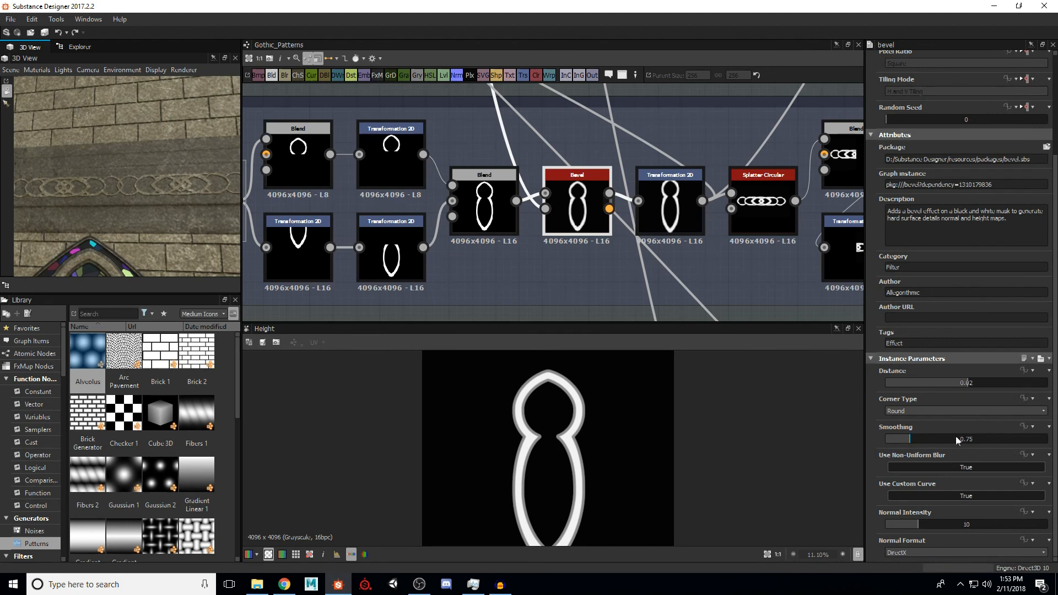
pyautogui.scroll(4, 555, 434)
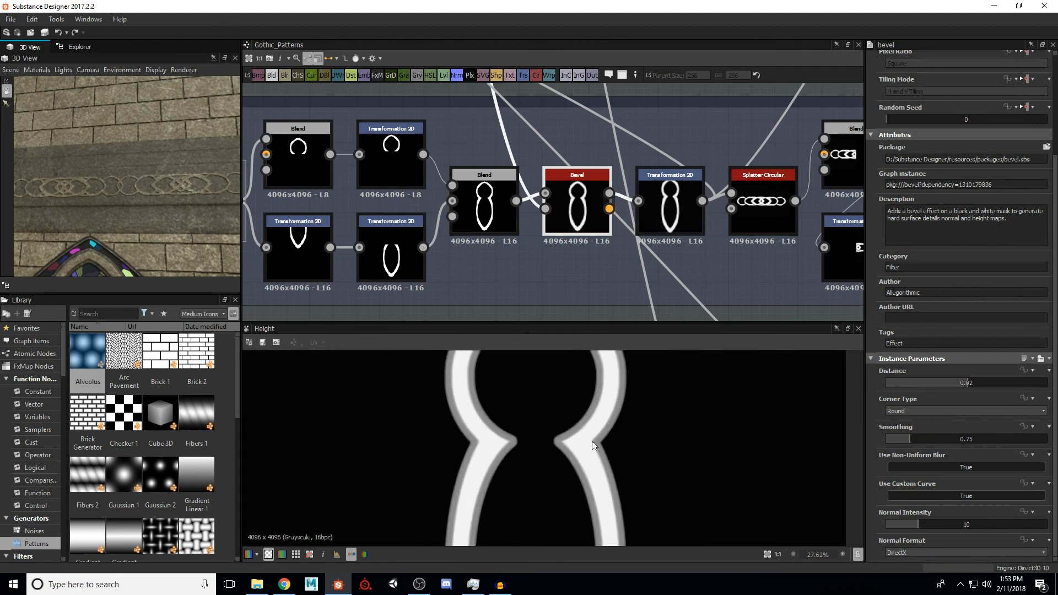
pyautogui.scroll(-6, 597, 441)
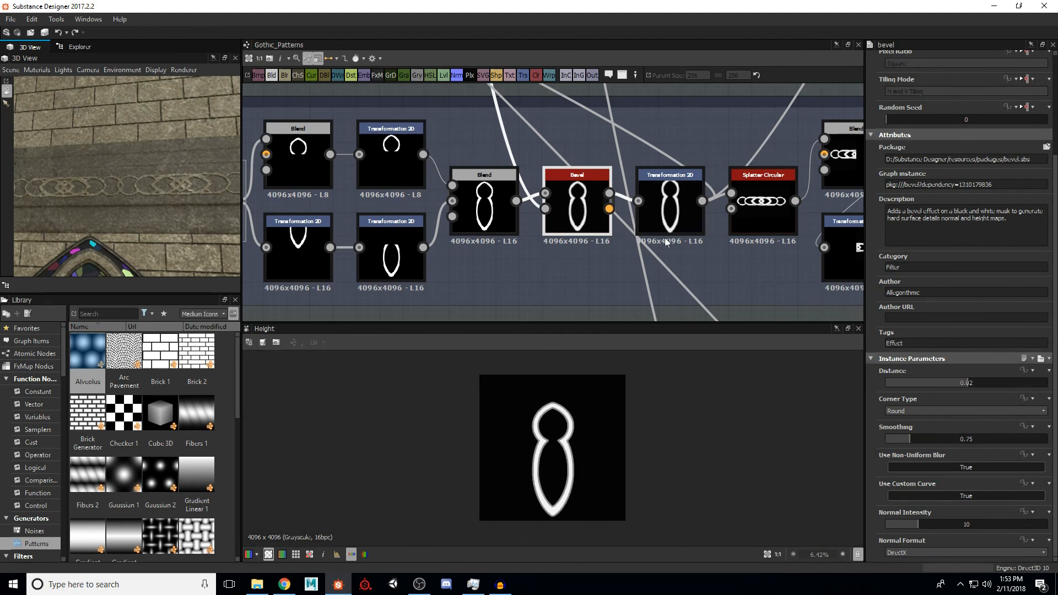
# Step: Preview the Transformation 2D after the Bevel and the Splatter Circular node it feeds
pyautogui.moveTo(664, 237); pyautogui.dragTo(580, 244, button='middle')
pyautogui.click(582, 226)
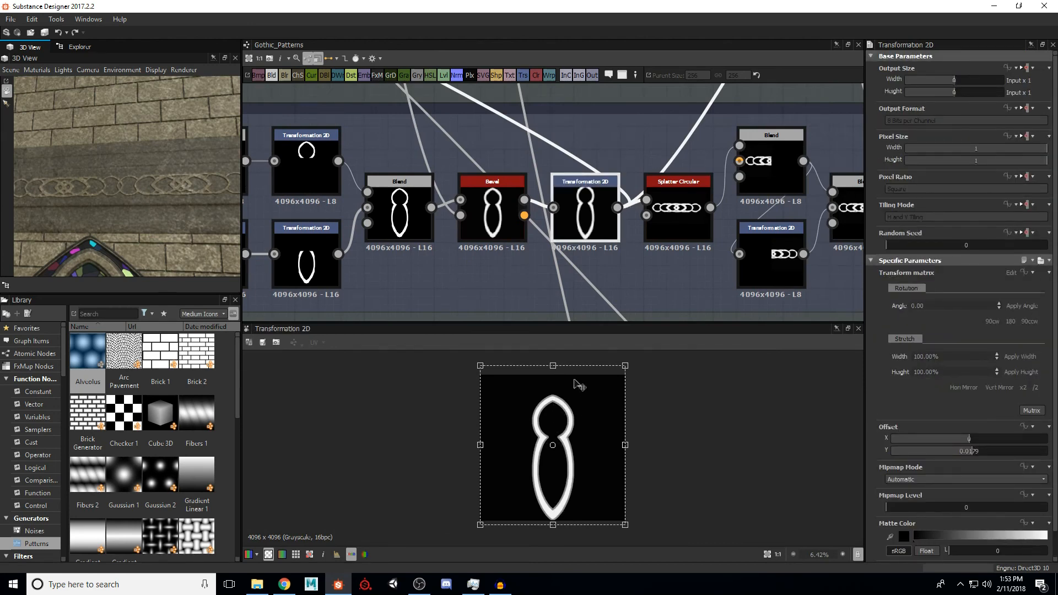
pyautogui.moveTo(687, 206); pyautogui.dragTo(592, 222, button='middle')
pyautogui.click(592, 221)
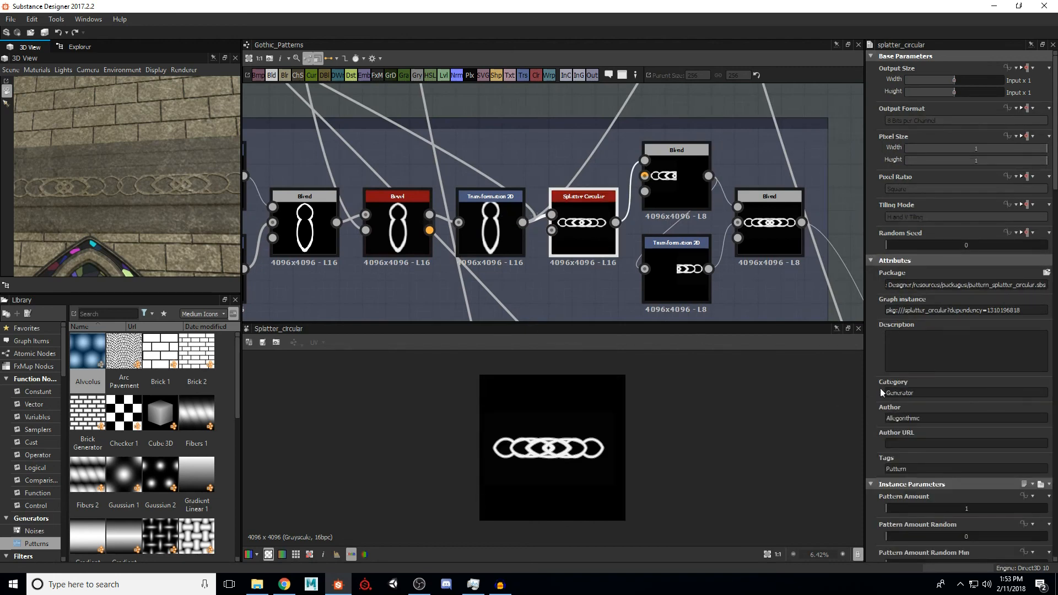
# Step: Review the Splatter Circular's pattern, ring, position, size, rotation and color parameters
pyautogui.scroll(-5, 875, 381)
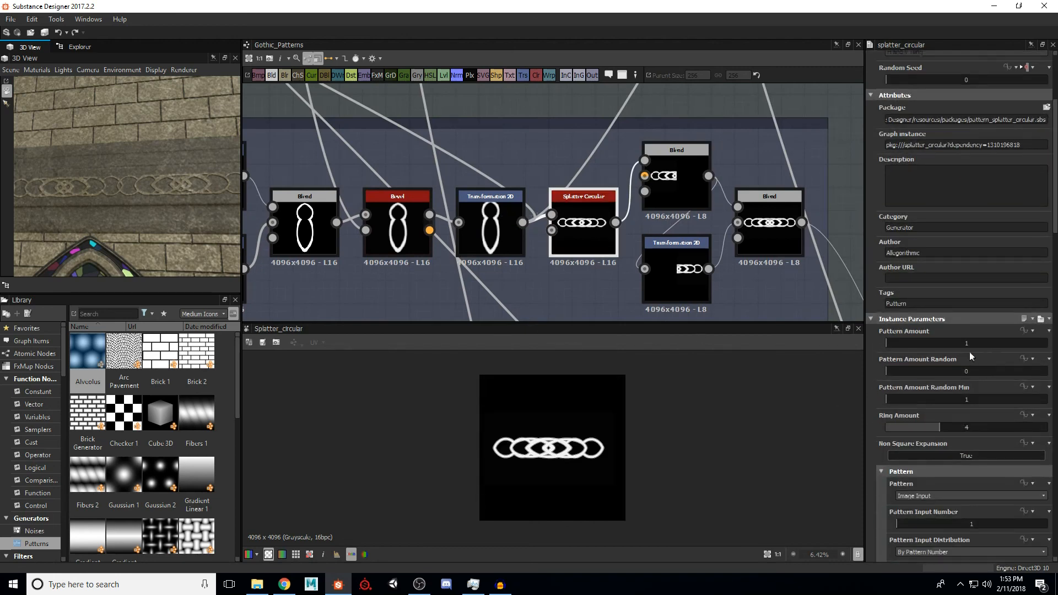
pyautogui.scroll(-2, 877, 367)
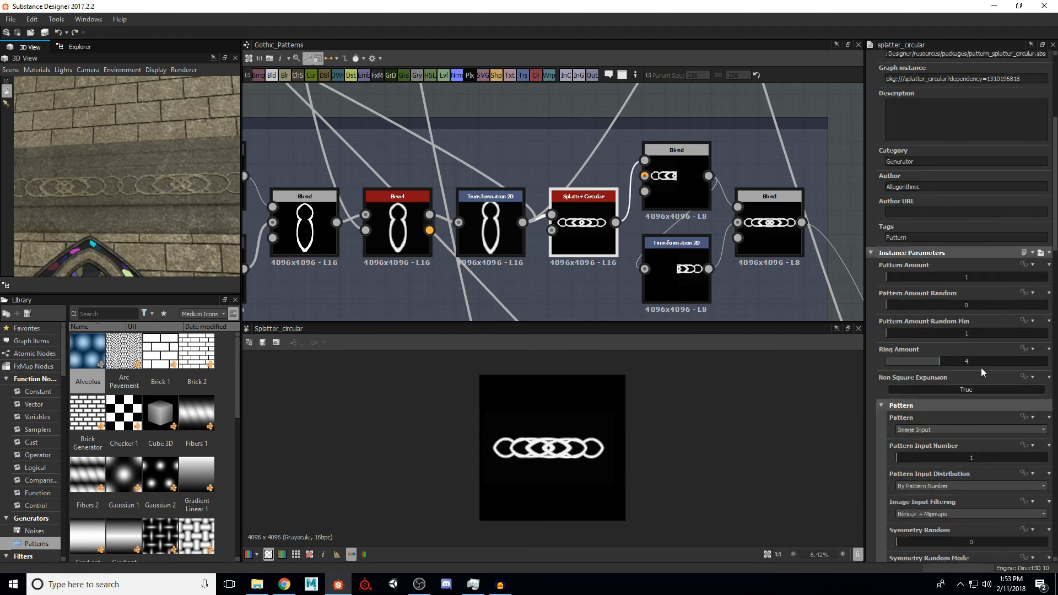
pyautogui.scroll(-4, 878, 372)
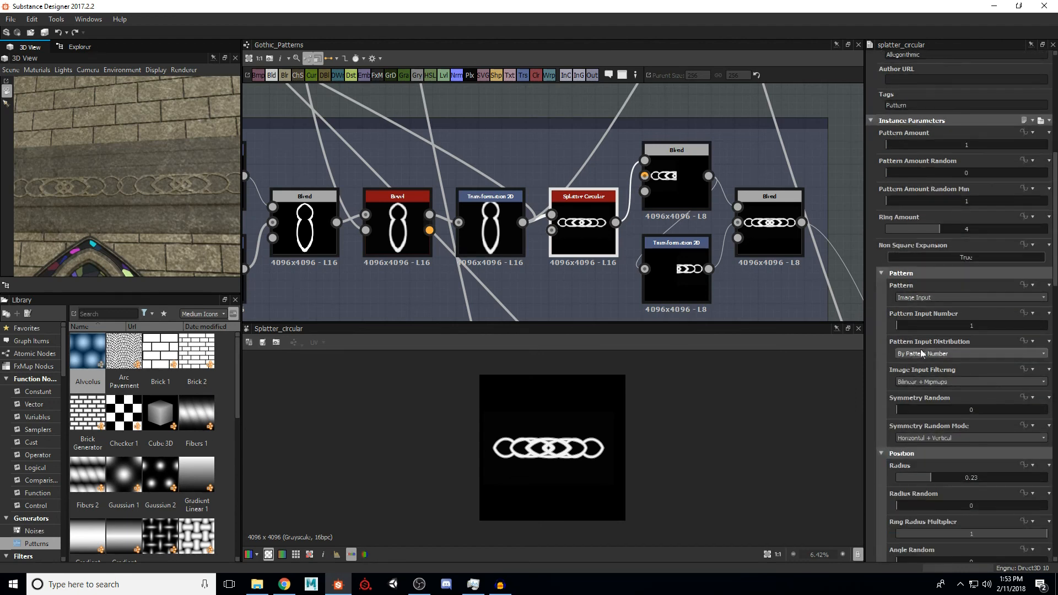
pyautogui.scroll(-3, 894, 378)
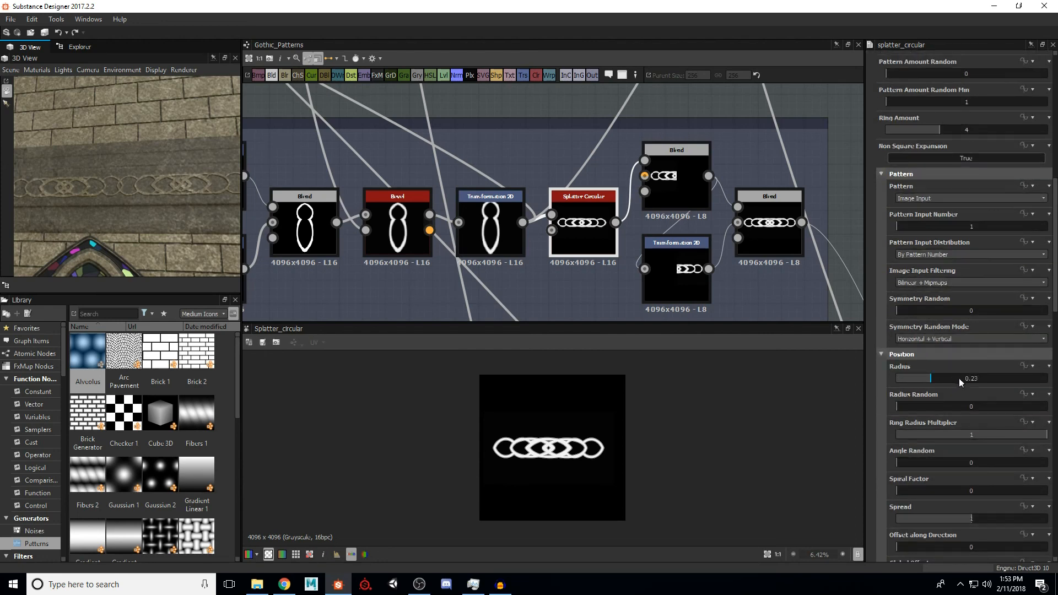
pyautogui.scroll(-4, 898, 391)
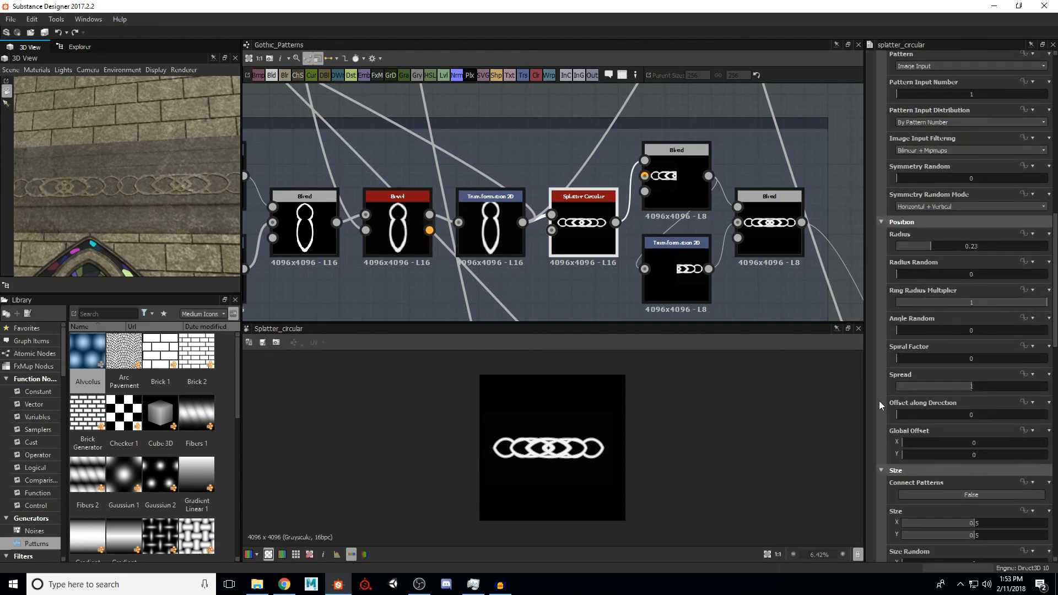
pyautogui.scroll(-5, 884, 382)
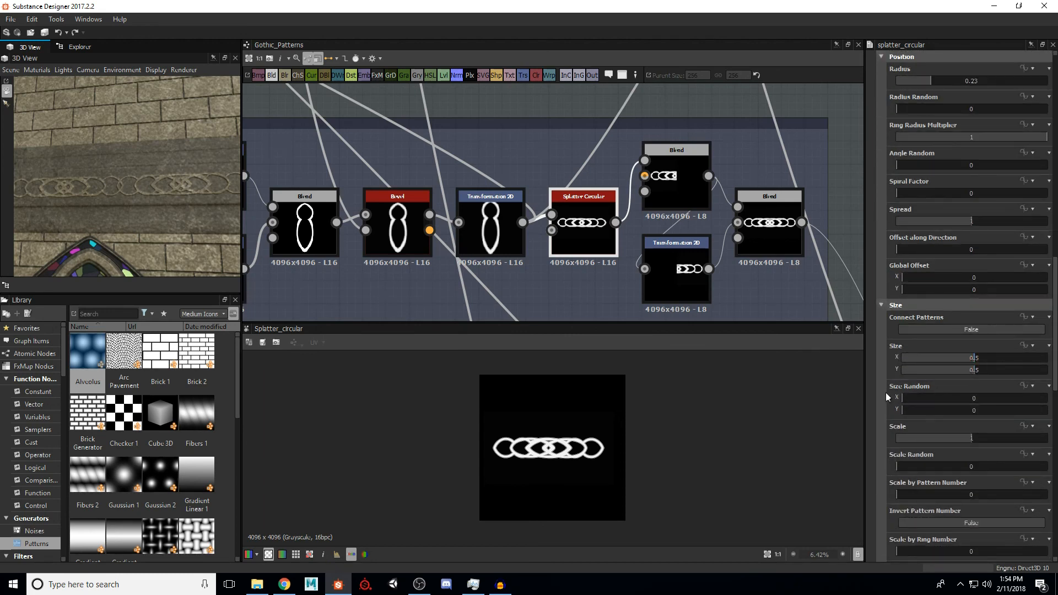
pyautogui.scroll(-9, 886, 390)
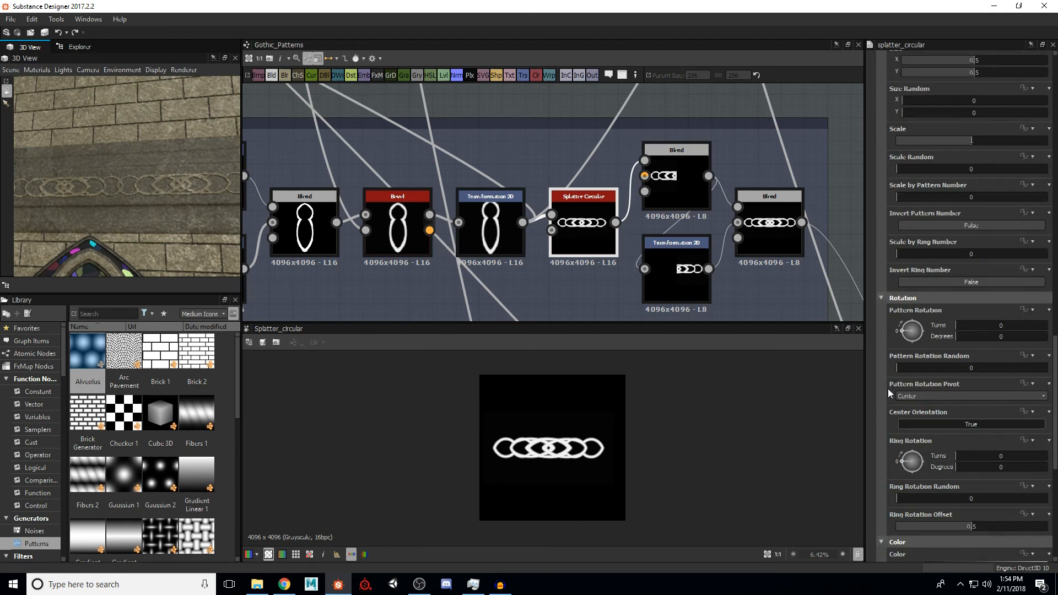
pyautogui.scroll(-6, 888, 388)
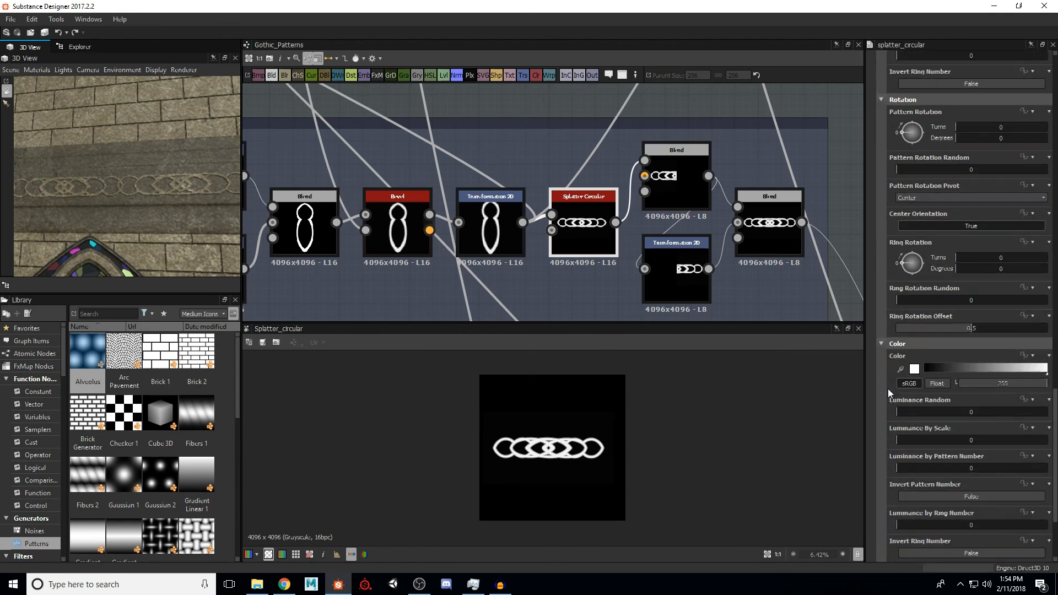
pyautogui.scroll(-4, 888, 388)
pyautogui.scroll(19, 887, 388)
pyautogui.scroll(15, 888, 392)
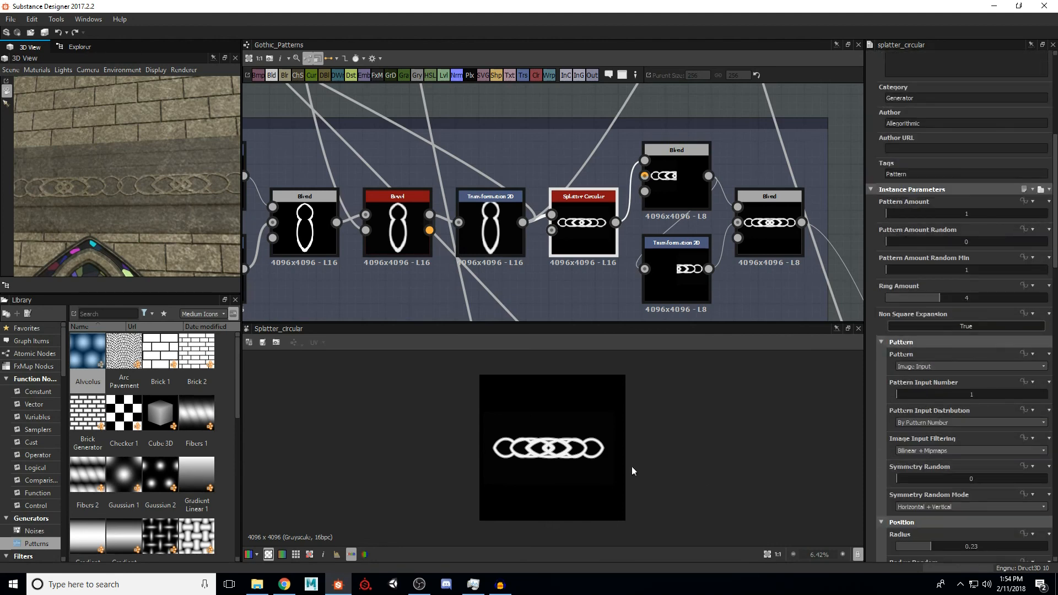
# Step: Enlarge the Splatter Circular's interlaced chain and recheck its parameters down to the blending mode and global opacity
pyautogui.scroll(5, 556, 451)
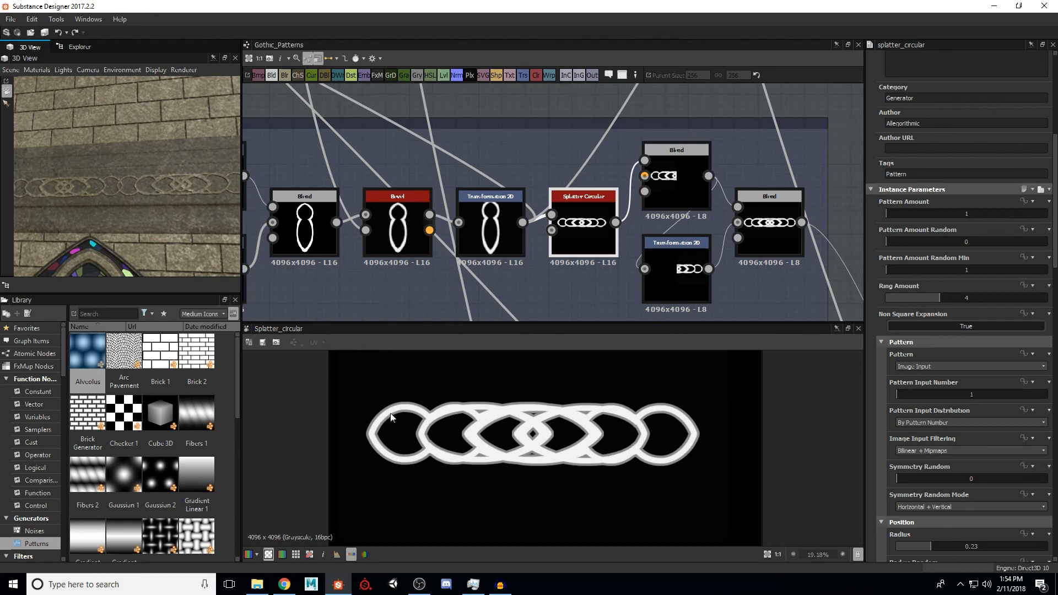
pyautogui.scroll(-20, 905, 413)
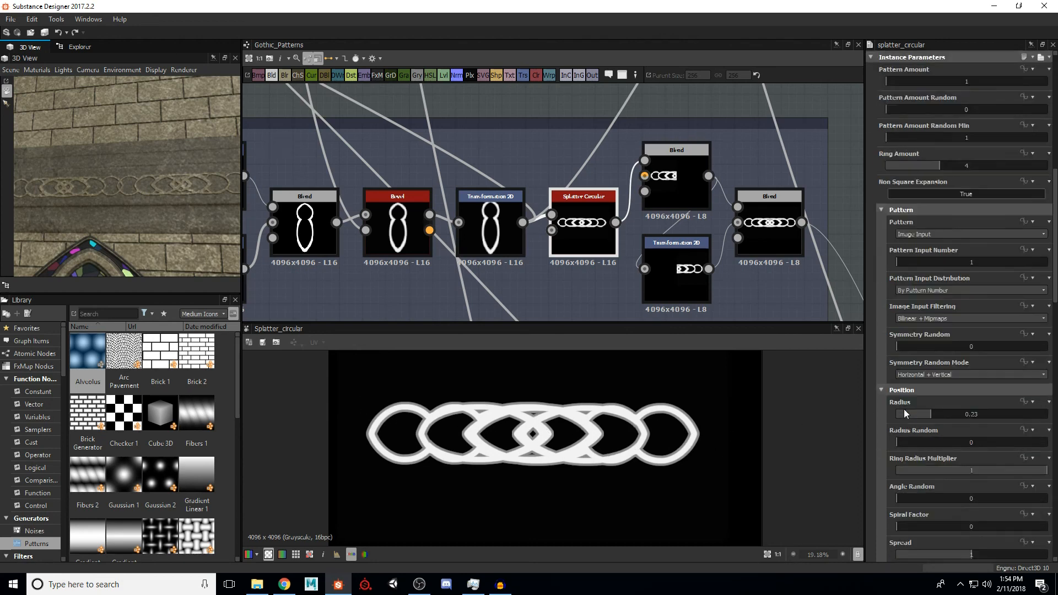
pyautogui.scroll(-12, 904, 412)
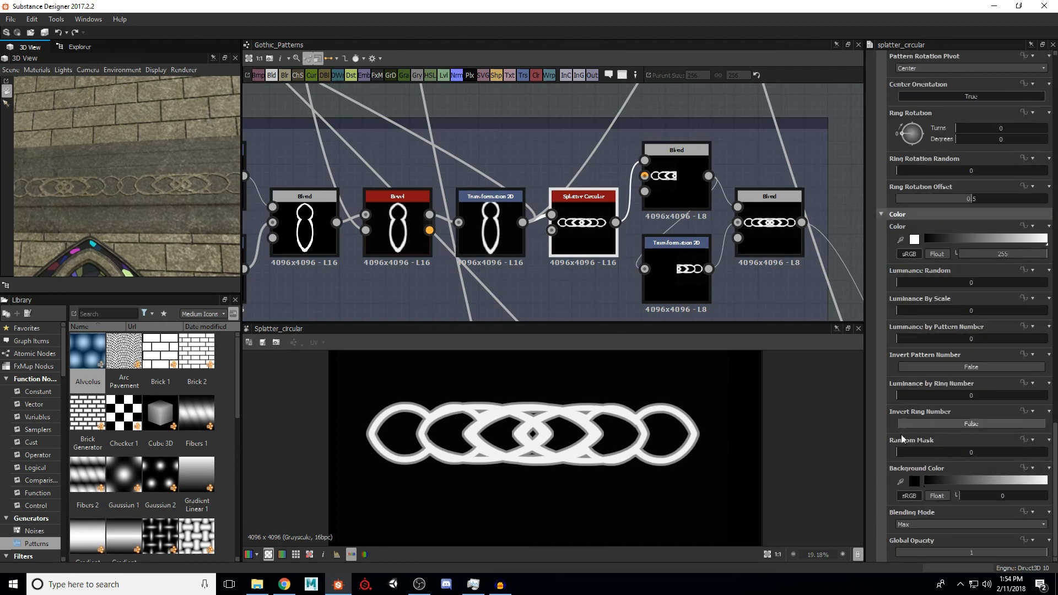
# Step: Examine the overlapping strands at the center of the Splatter Circular output up close
pyautogui.scroll(4, 624, 415)
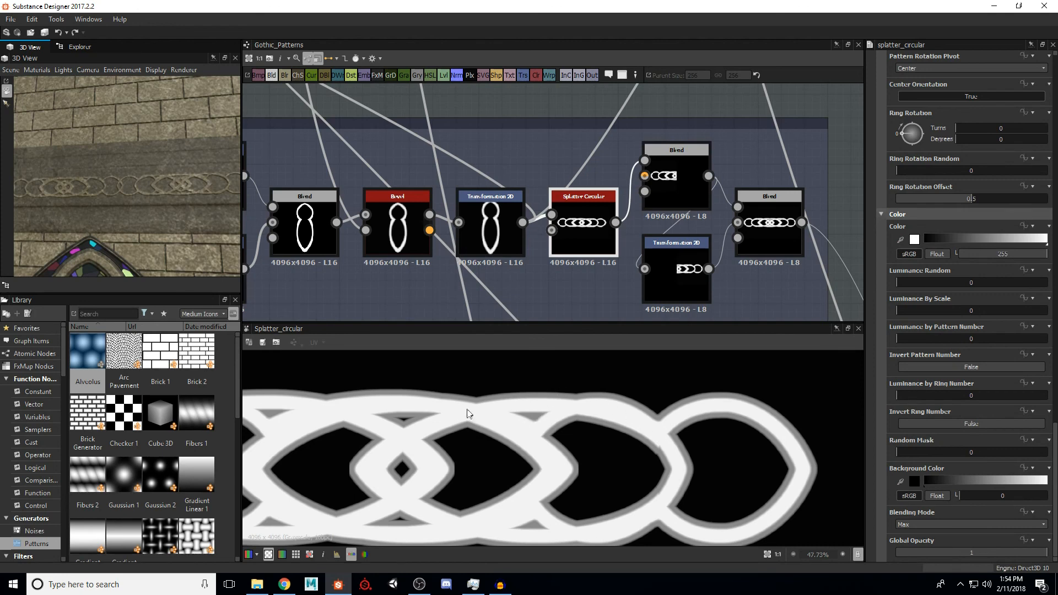
pyautogui.scroll(-3, 543, 415)
pyautogui.scroll(-2, 523, 433)
pyautogui.scroll(-1, 593, 201)
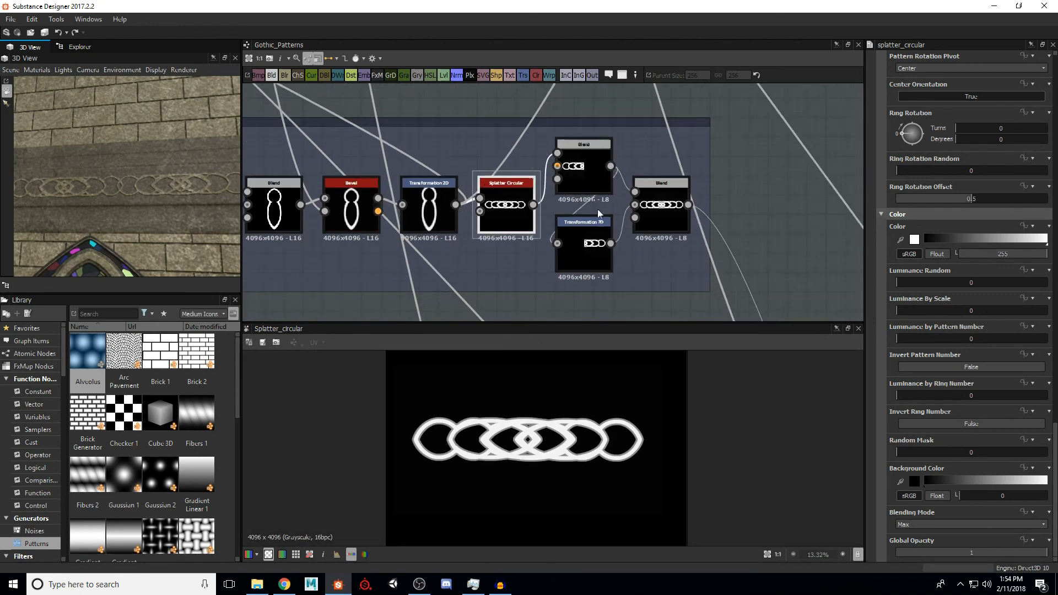
pyautogui.scroll(1, 591, 198)
pyautogui.scroll(5, 528, 437)
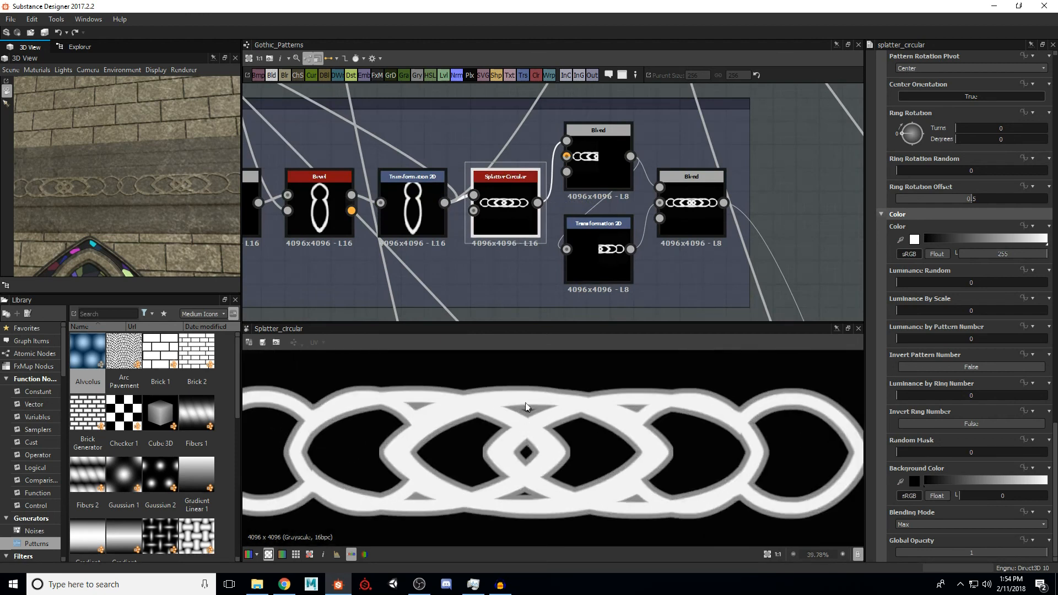
pyautogui.scroll(3, 526, 410)
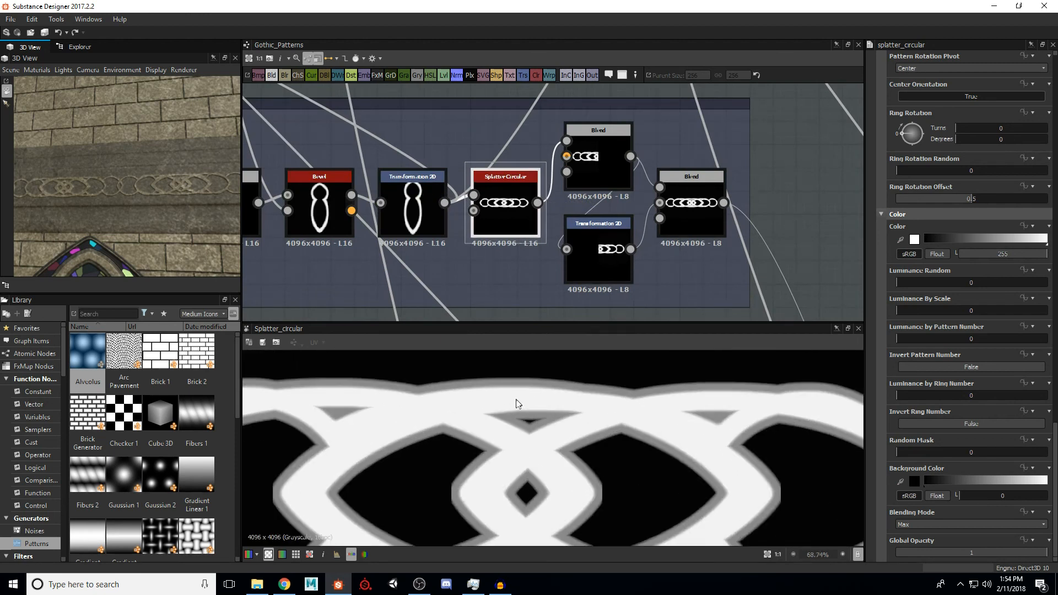
# Step: Preview the Blend that crops the chain to one half, its Transformation 2D copy, and the final Blend joining both halves
pyautogui.doubleClick(607, 156)
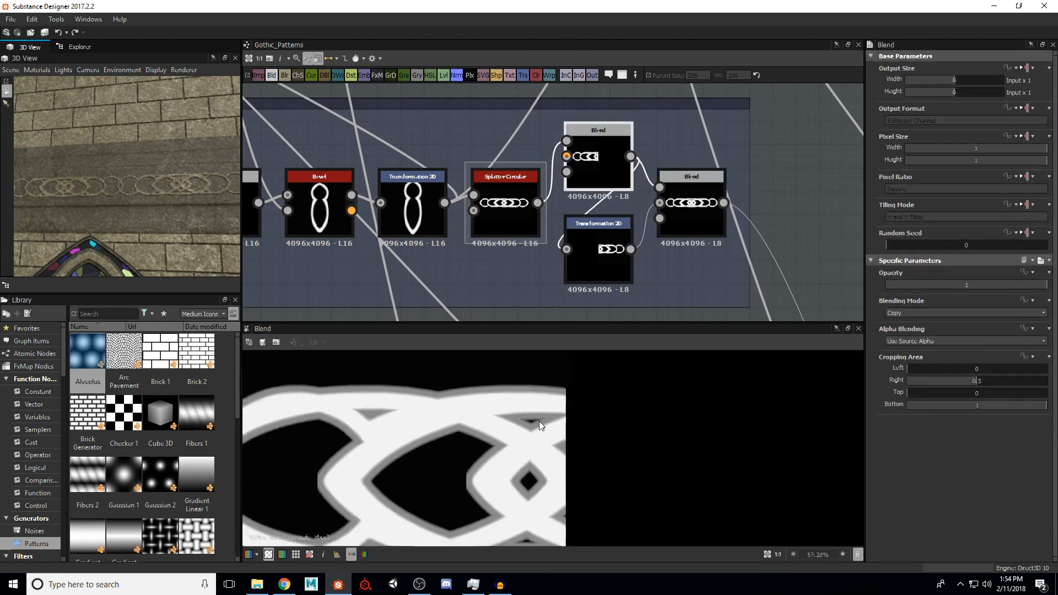
pyautogui.scroll(-1, 539, 421)
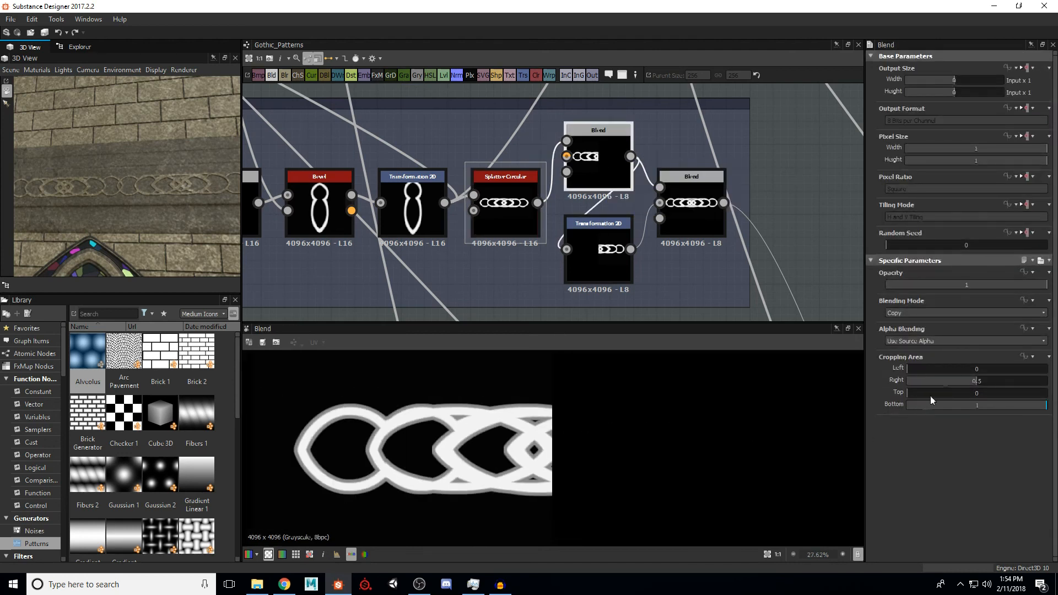
pyautogui.doubleClick(598, 263)
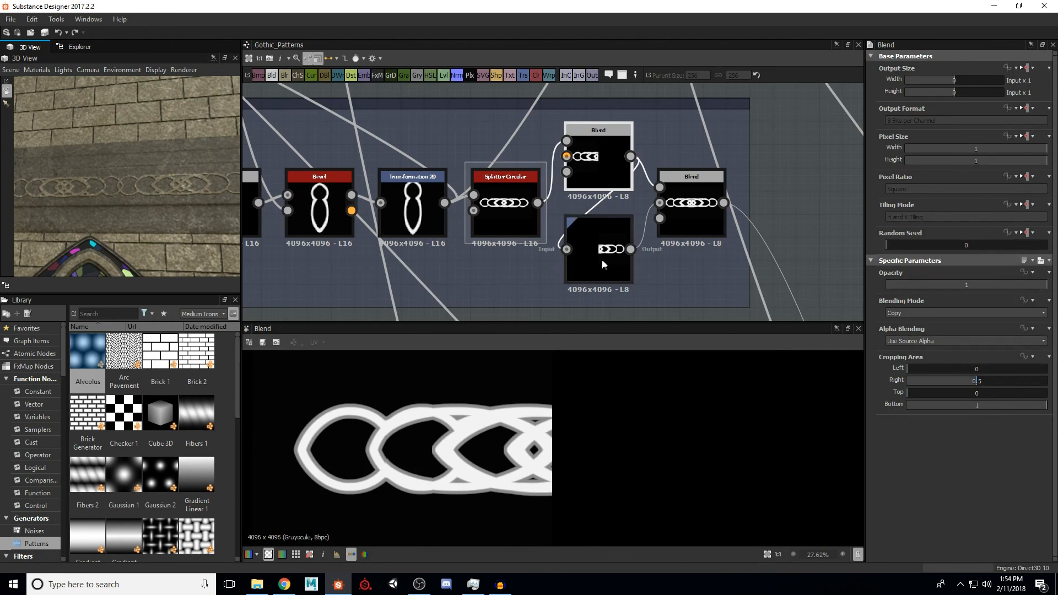
pyautogui.doubleClick(687, 219)
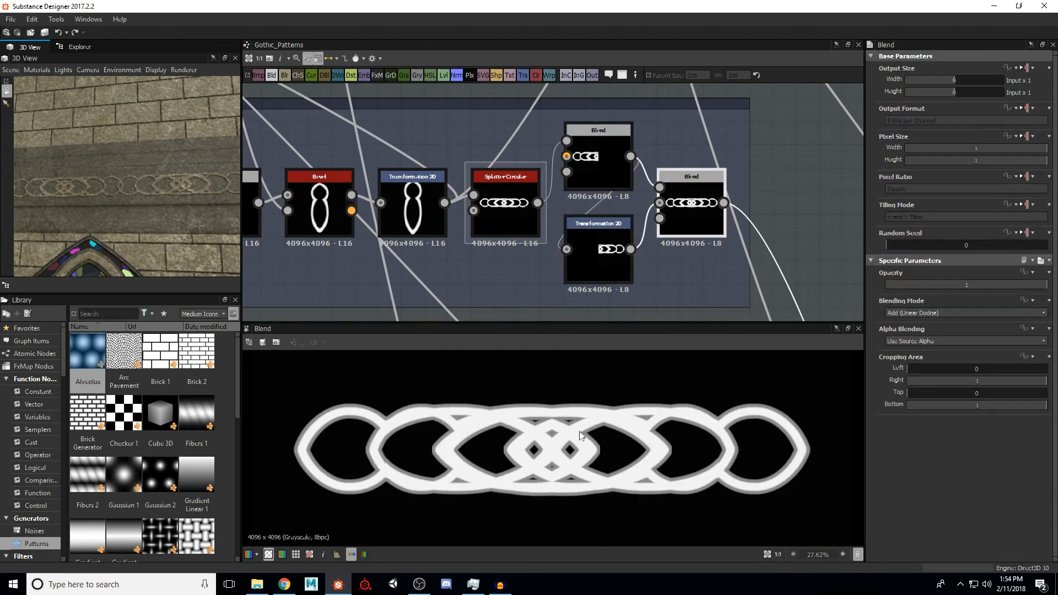
# Step: Compare the Knot group's Splatter Circular output with its final Blend, examining the overlapping rings at the centre of the knot
pyautogui.scroll(3, 556, 430)
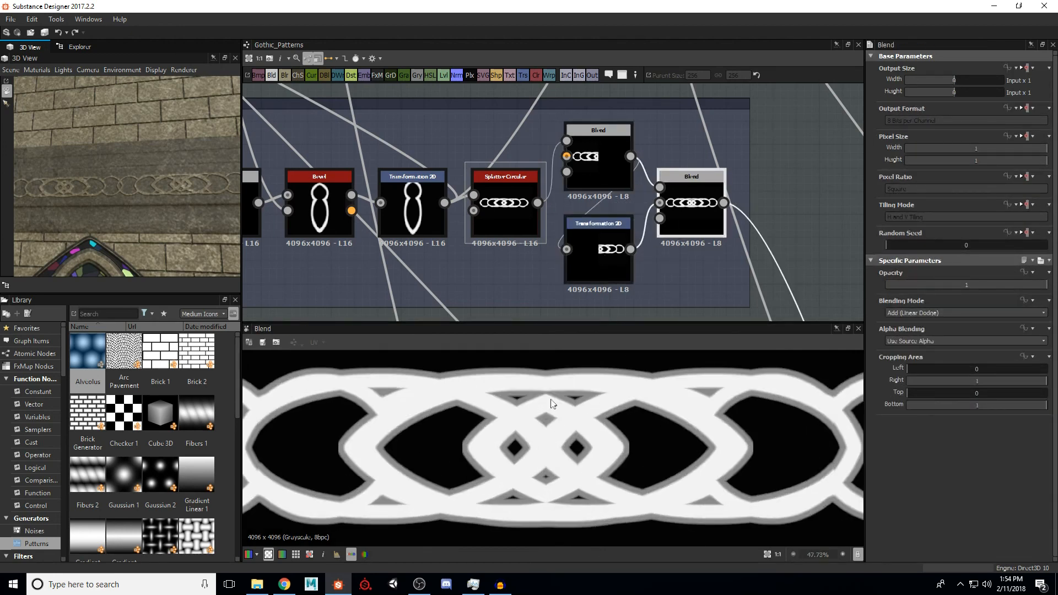
pyautogui.doubleClick(497, 213)
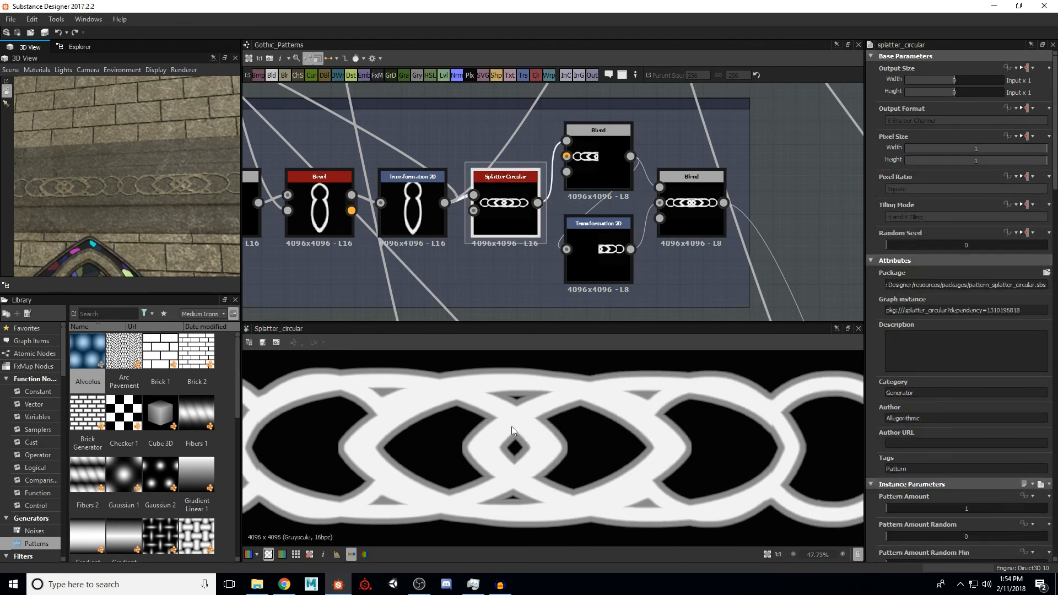
pyautogui.doubleClick(690, 207)
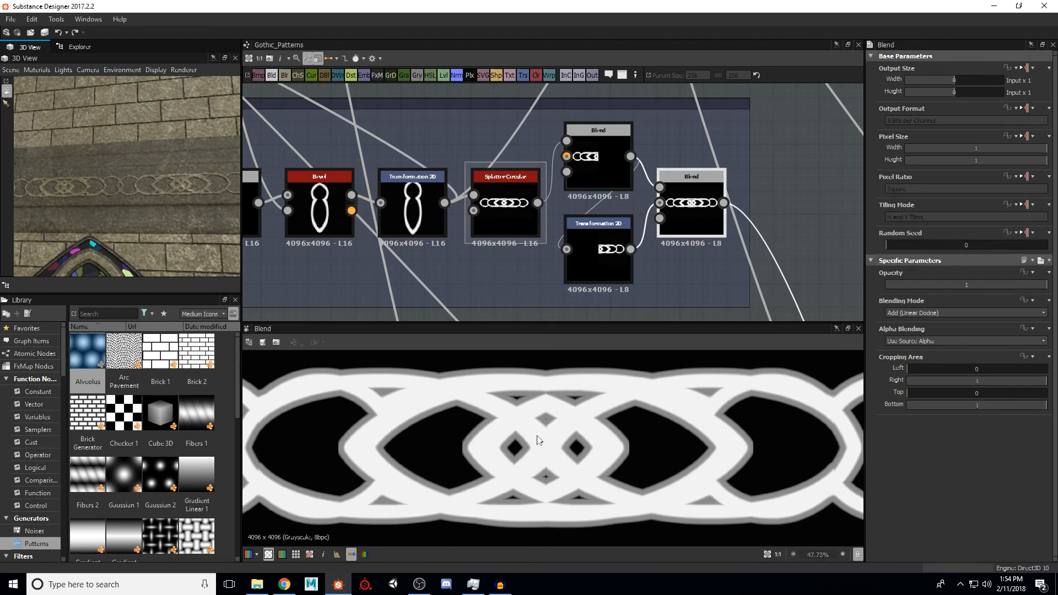
pyautogui.scroll(-3, 573, 454)
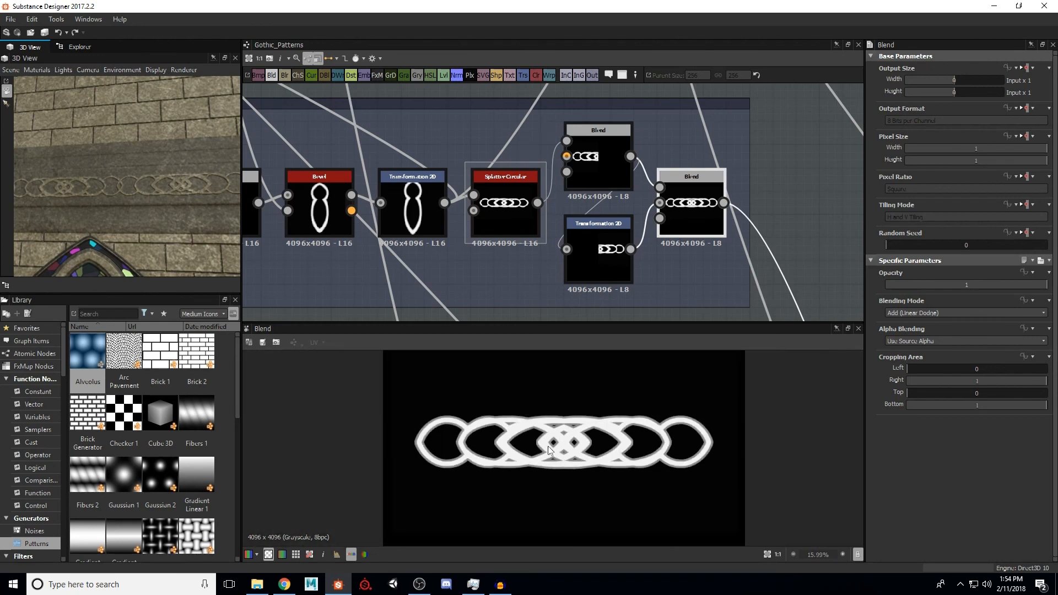
# Step: Preview the Transformation 2D node that feeds the Splatter Circular in the Knot group
pyautogui.scroll(-2, 557, 252)
pyautogui.scroll(-4, 548, 251)
pyautogui.moveTo(450, 253); pyautogui.dragTo(517, 231, button='middle')
pyautogui.scroll(-1, 523, 205)
pyautogui.scroll(1, 512, 238)
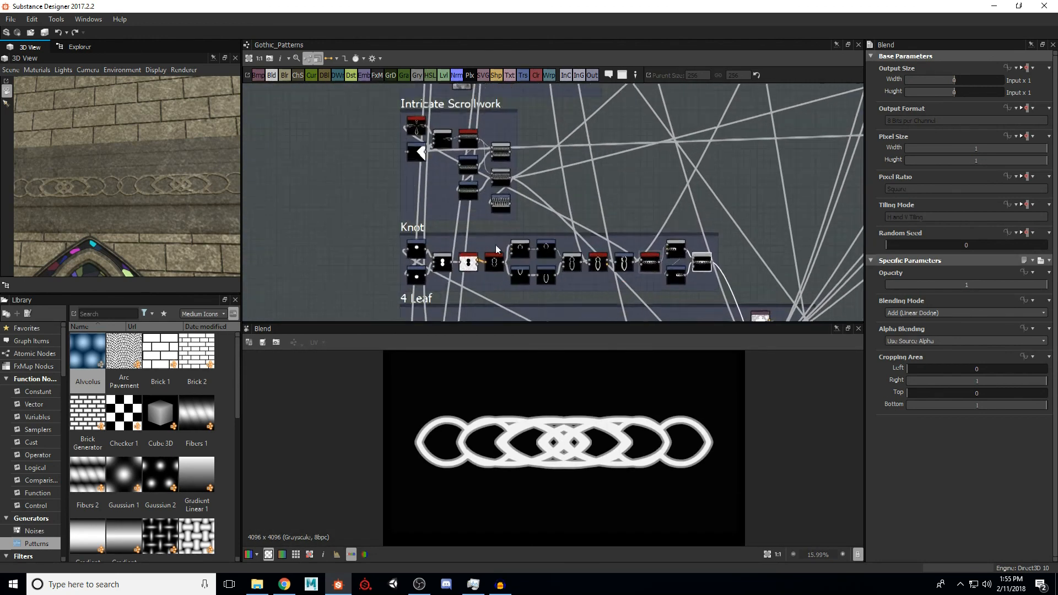
pyautogui.doubleClick(624, 262)
# Step: Preview the Shape Mapper node in the Intricate Scrollwork group and examine its instance parameters
pyautogui.scroll(-3, 544, 425)
pyautogui.moveTo(460, 157); pyautogui.dragTo(480, 203, button='middle')
pyautogui.scroll(3, 480, 204)
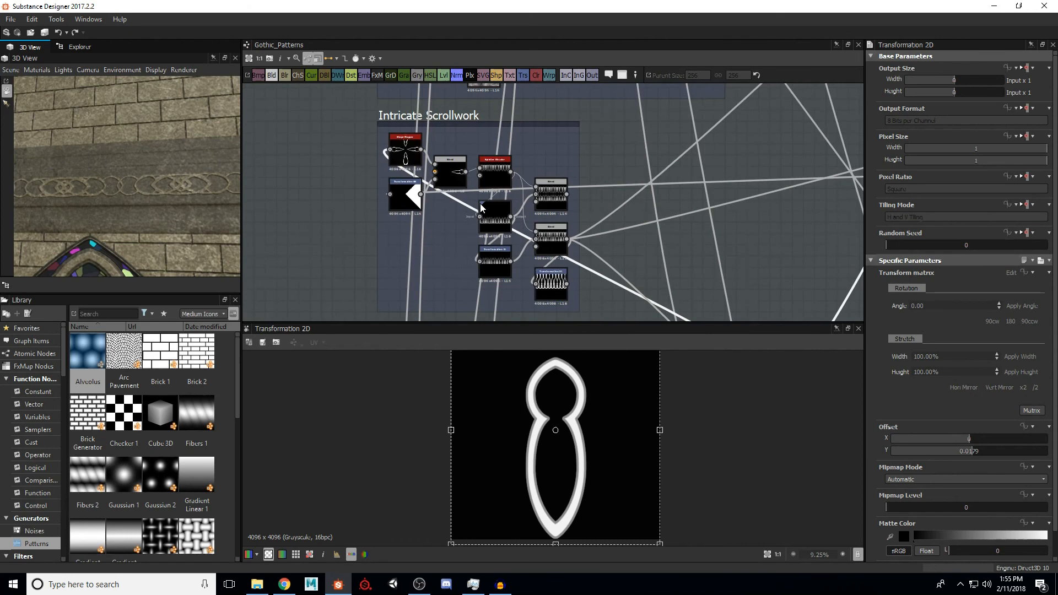
pyautogui.scroll(2, 405, 151)
pyautogui.click(401, 144)
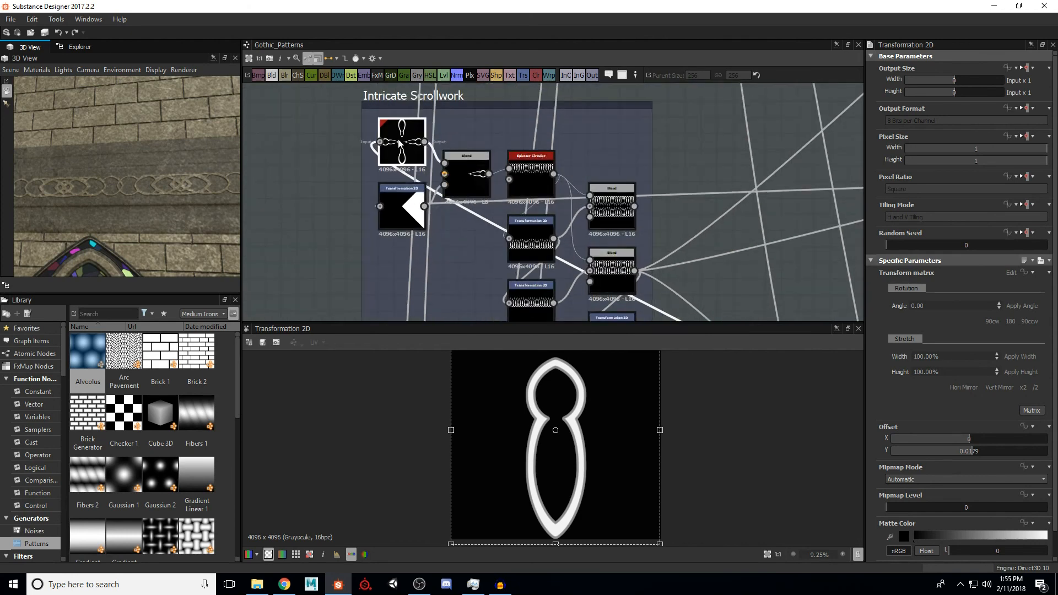
pyautogui.doubleClick(398, 143)
pyautogui.scroll(-3, 560, 409)
pyautogui.moveTo(394, 132); pyautogui.dragTo(398, 167, button='middle')
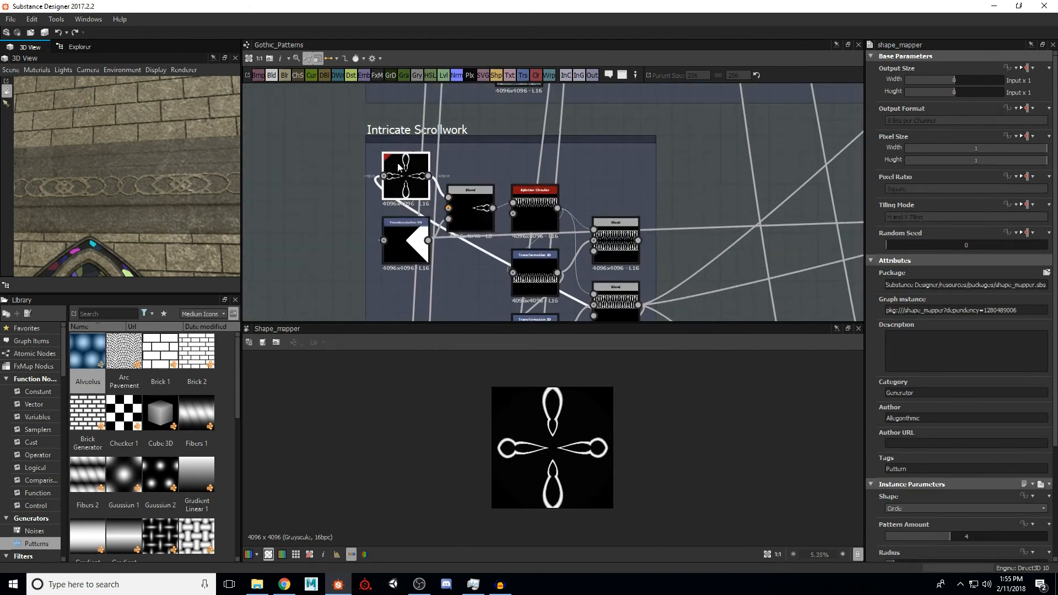
pyautogui.scroll(3, 398, 166)
pyautogui.scroll(-4, 882, 422)
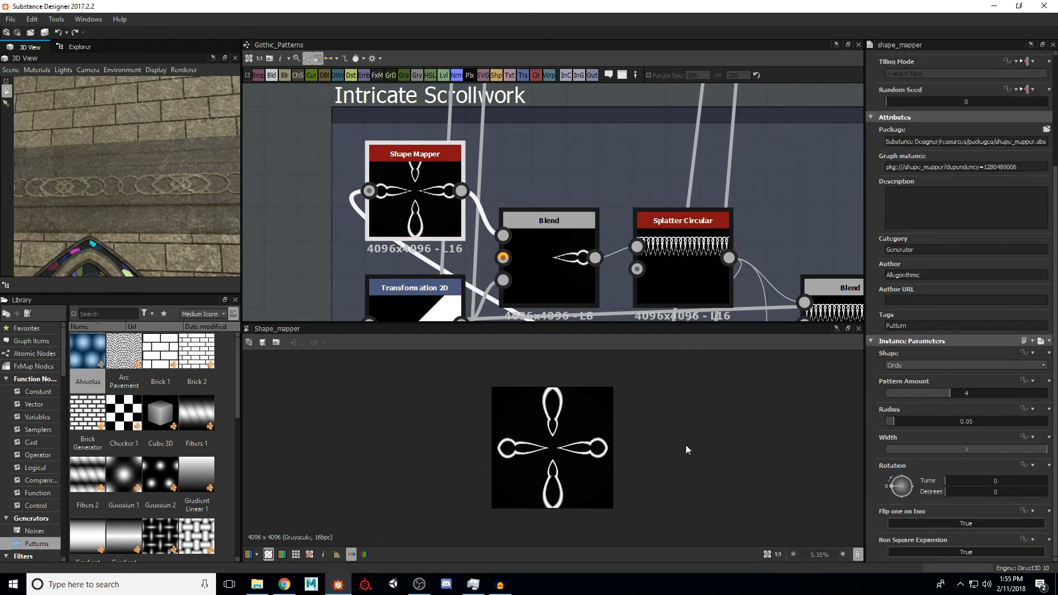
# Step: Examine how the triangular Transformation 2D mask isolates a single shape in the Intricate Scrollwork group's first Blend
pyautogui.scroll(-1, 573, 257)
pyautogui.moveTo(573, 257); pyautogui.dragTo(573, 193, button='middle')
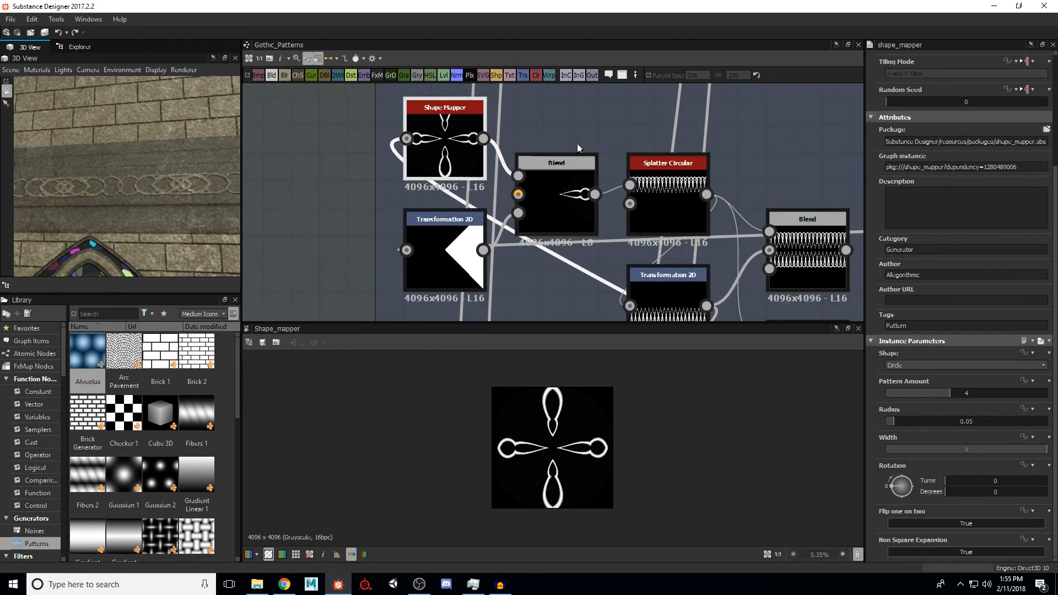
pyautogui.doubleClick(573, 192)
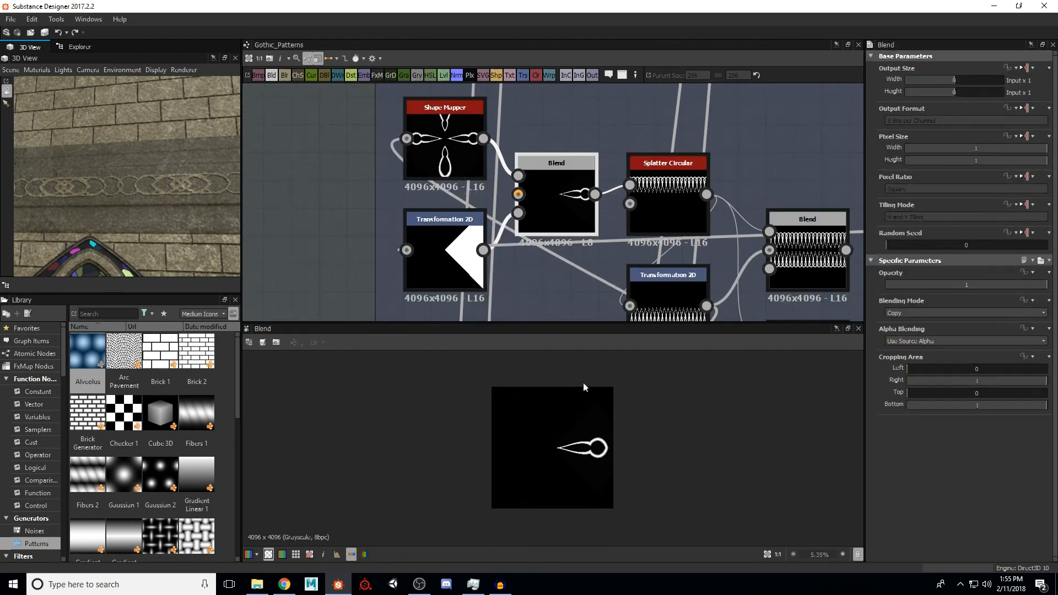
pyautogui.doubleClick(447, 256)
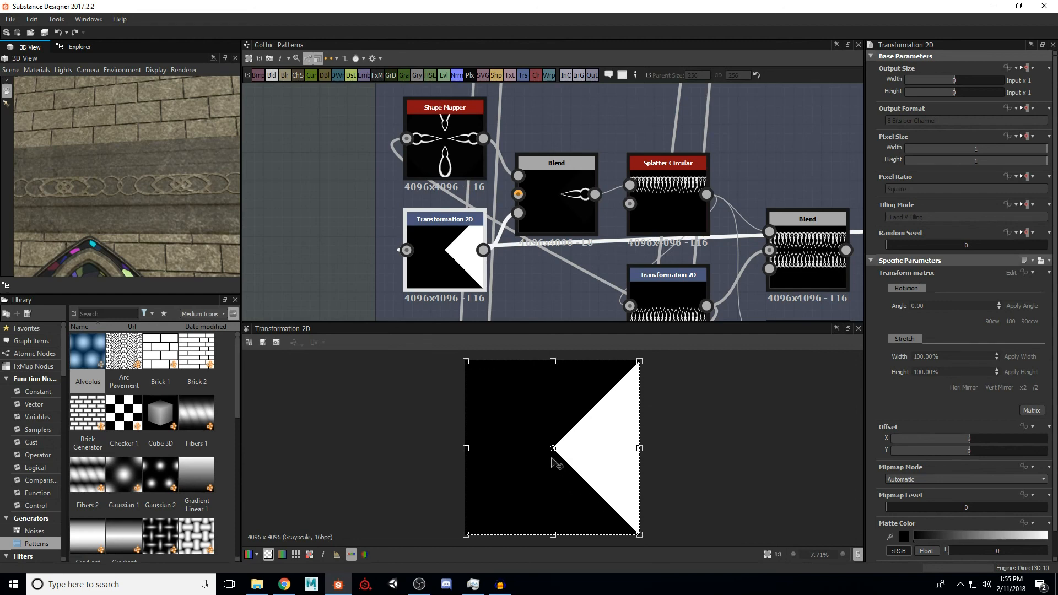
pyautogui.doubleClick(578, 221)
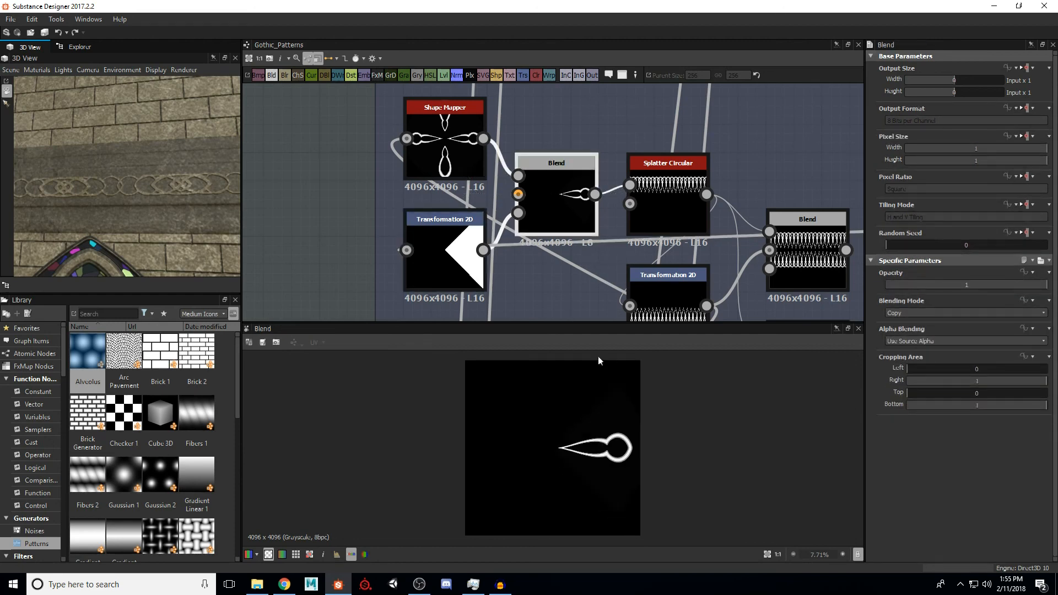
# Step: Preview the Intricate Scrollwork group's Splatter Circular and review its pattern, position, size, rotation and color parameters
pyautogui.moveTo(651, 180); pyautogui.dragTo(541, 156, button='middle')
pyautogui.doubleClick(541, 156)
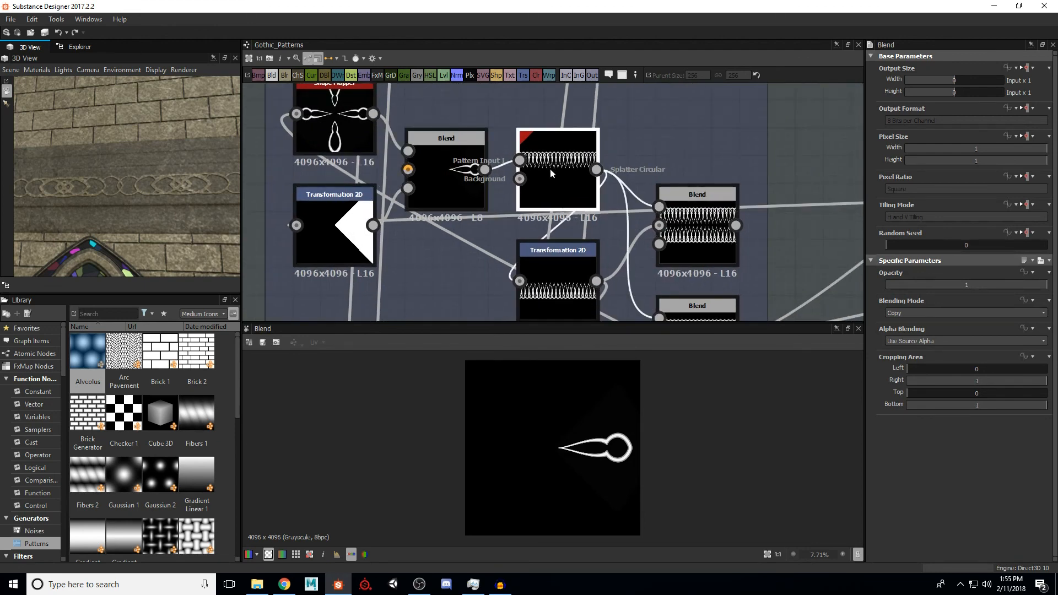
pyautogui.scroll(6, 553, 438)
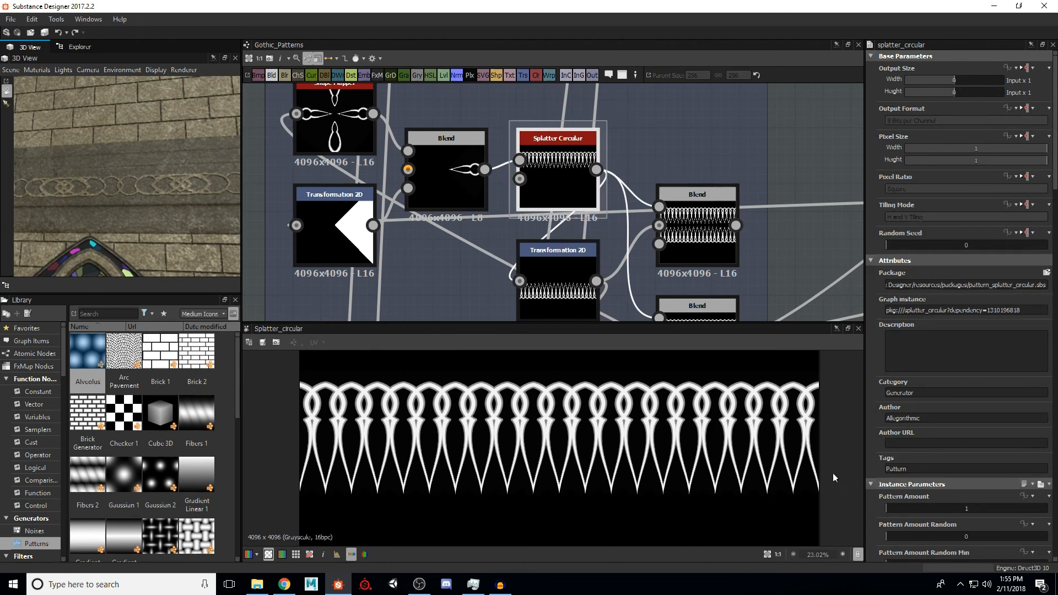
pyautogui.scroll(-7, 917, 447)
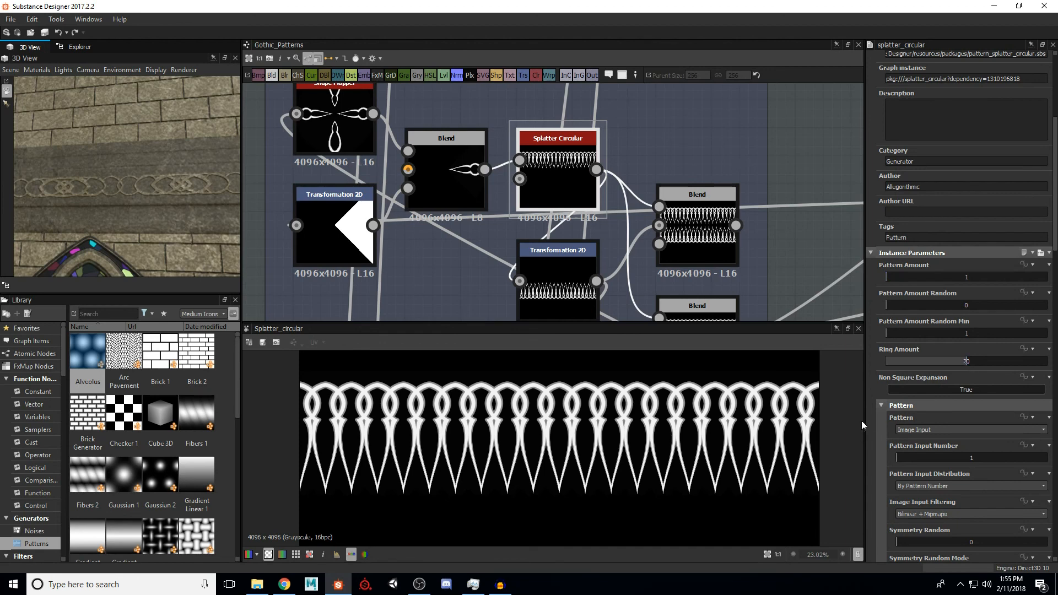
pyautogui.scroll(-7, 879, 427)
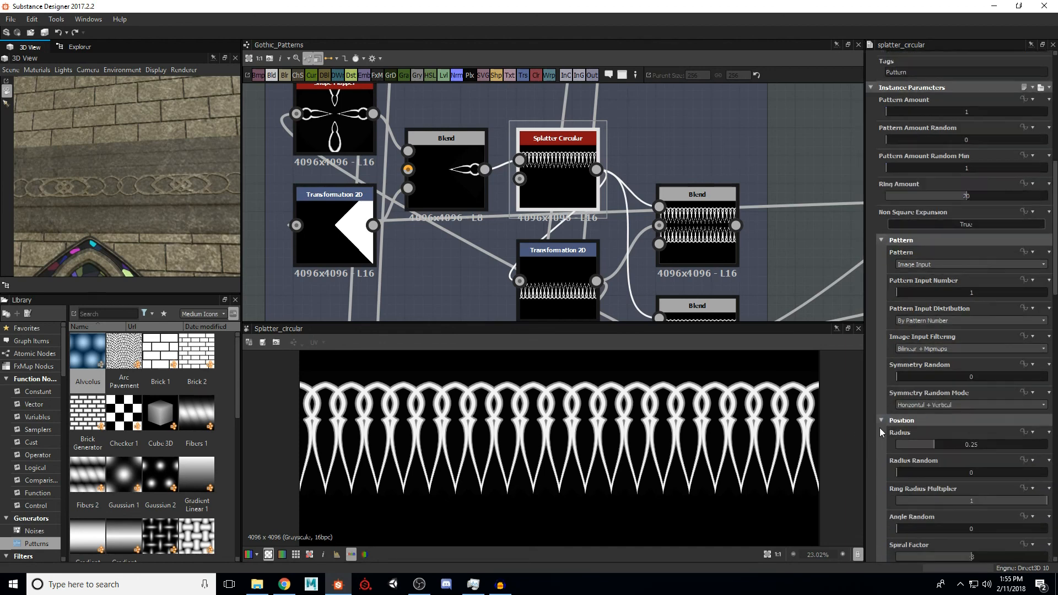
pyautogui.scroll(-2, 879, 428)
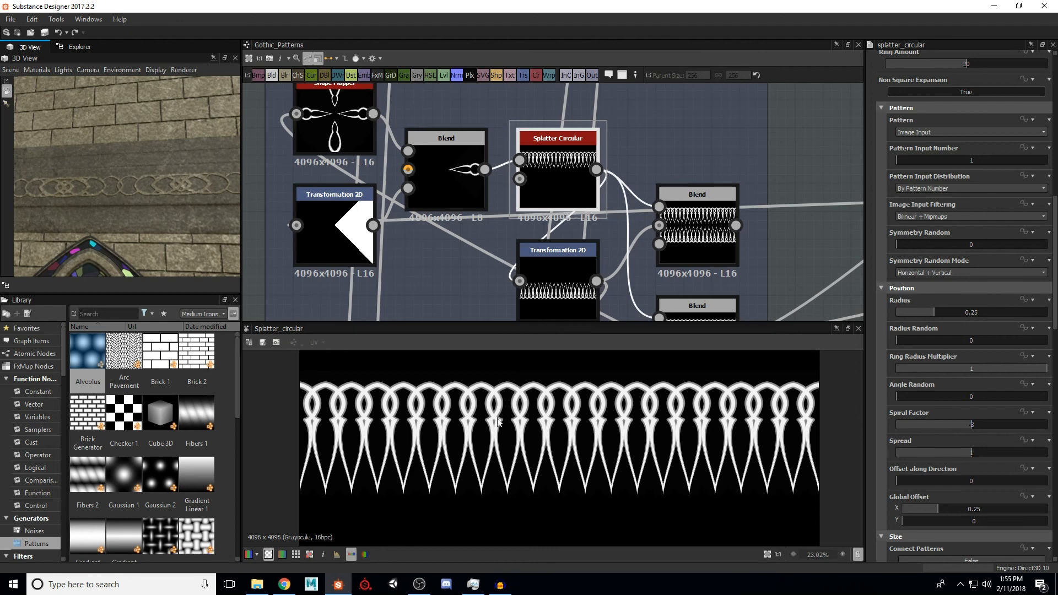
pyautogui.scroll(-3, 899, 441)
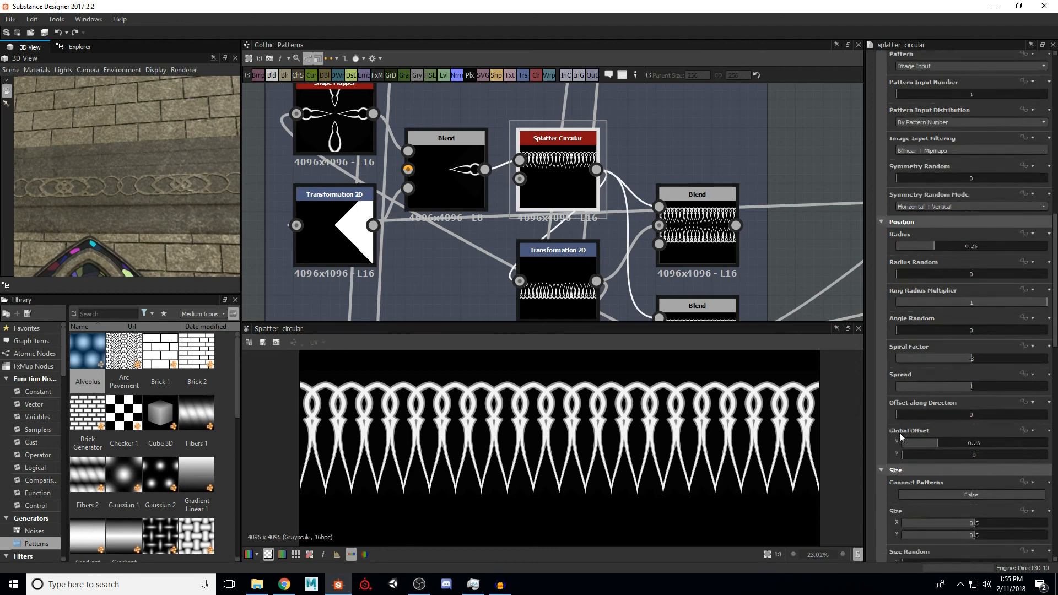
pyautogui.scroll(-4, 905, 419)
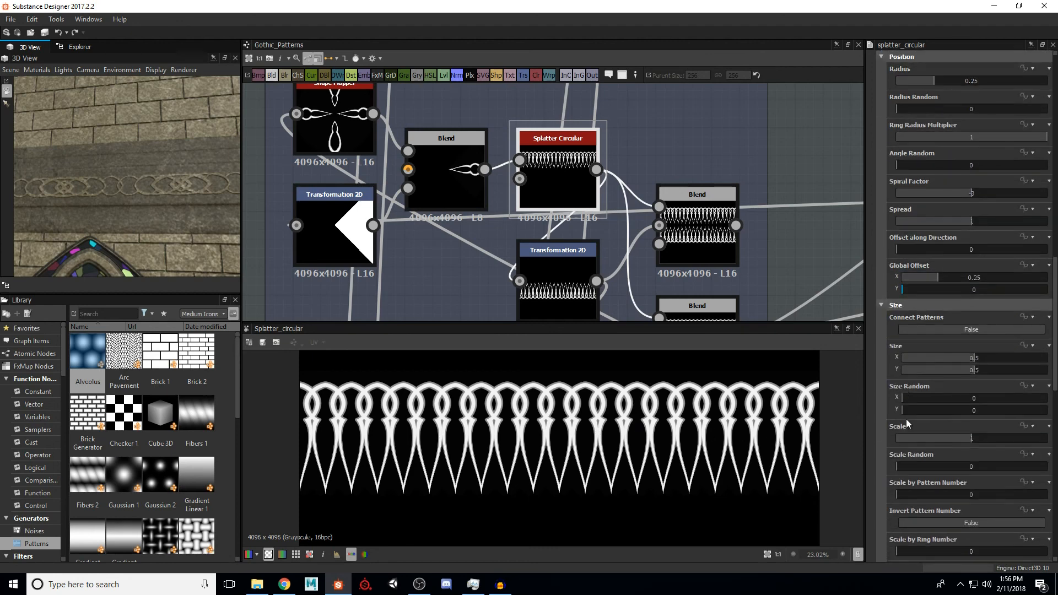
pyautogui.scroll(-8, 919, 428)
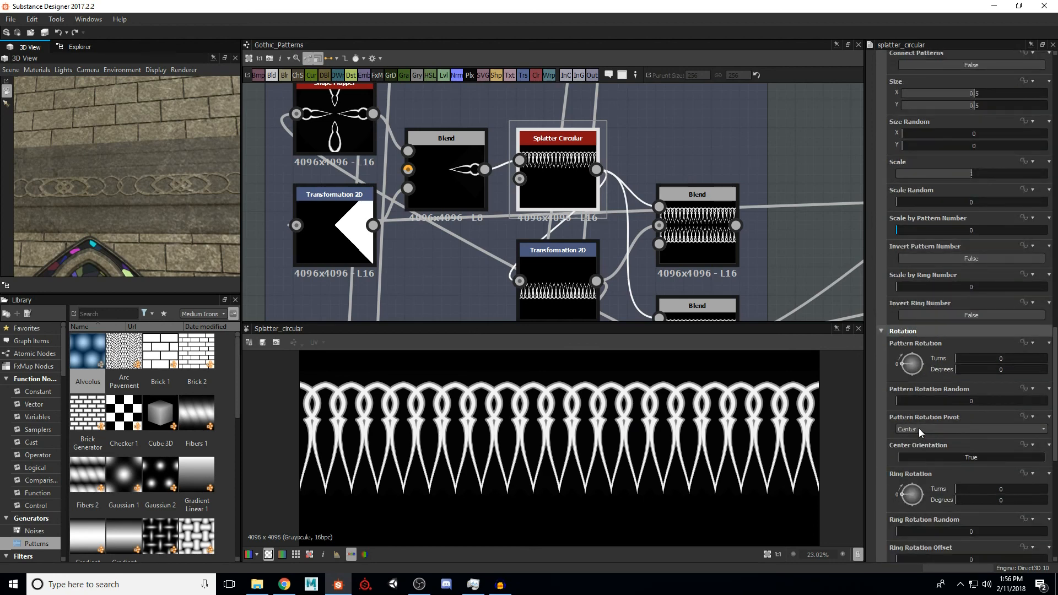
pyautogui.scroll(-2, 918, 428)
pyautogui.scroll(-9, 927, 426)
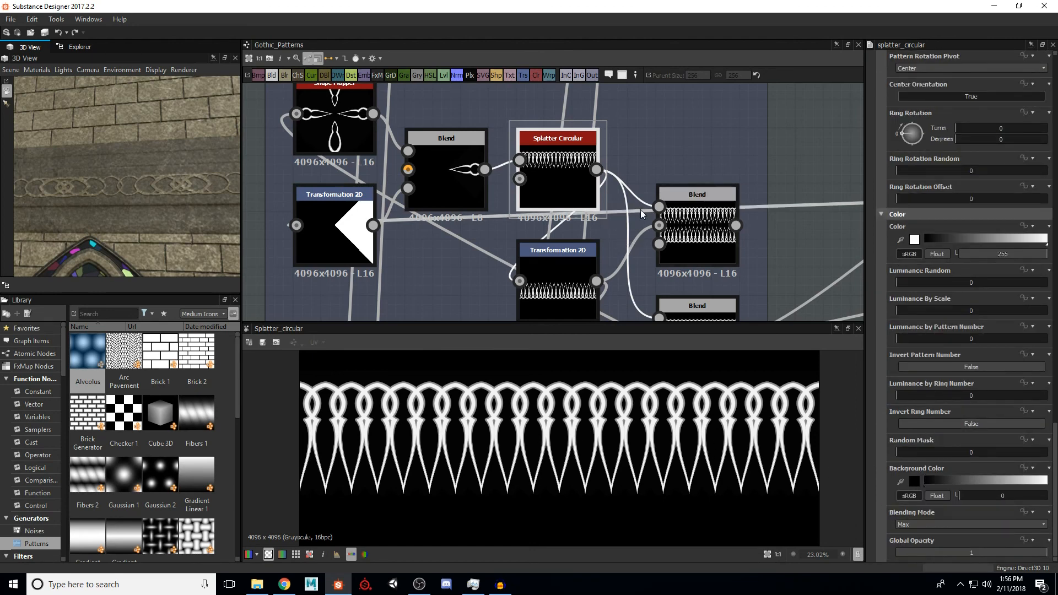
# Step: Preview the two Blend nodes that combine the scrollwork row with its flipped copies, examining how the points meet in the second
pyautogui.scroll(-5, 640, 210)
pyautogui.scroll(2, 600, 203)
pyautogui.doubleClick(620, 182)
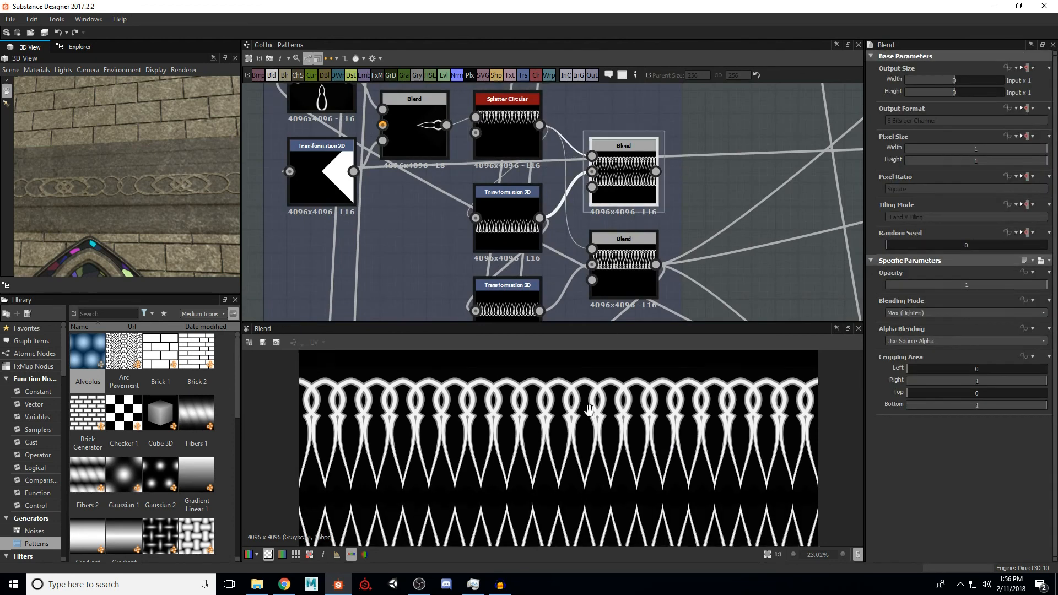
pyautogui.scroll(-2, 580, 423)
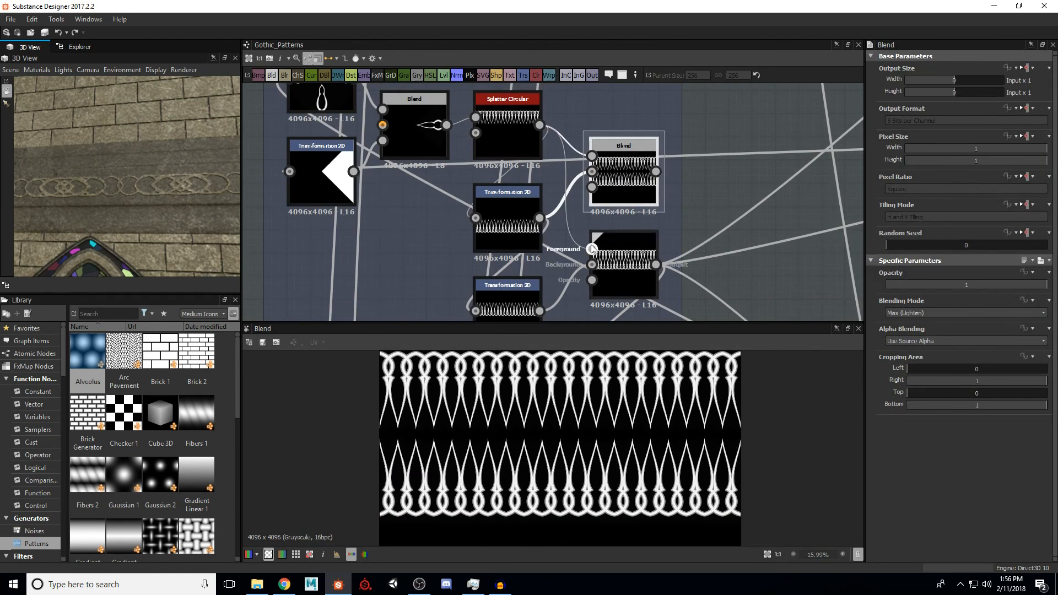
pyautogui.scroll(-3, 551, 231)
pyautogui.moveTo(545, 252); pyautogui.dragTo(548, 227, button='middle')
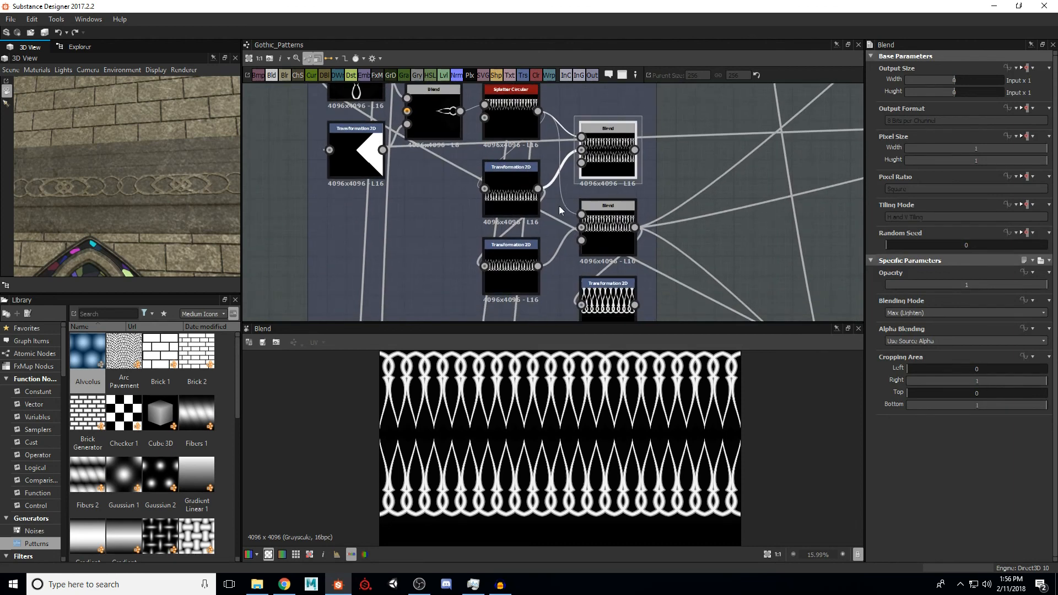
pyautogui.click(603, 222)
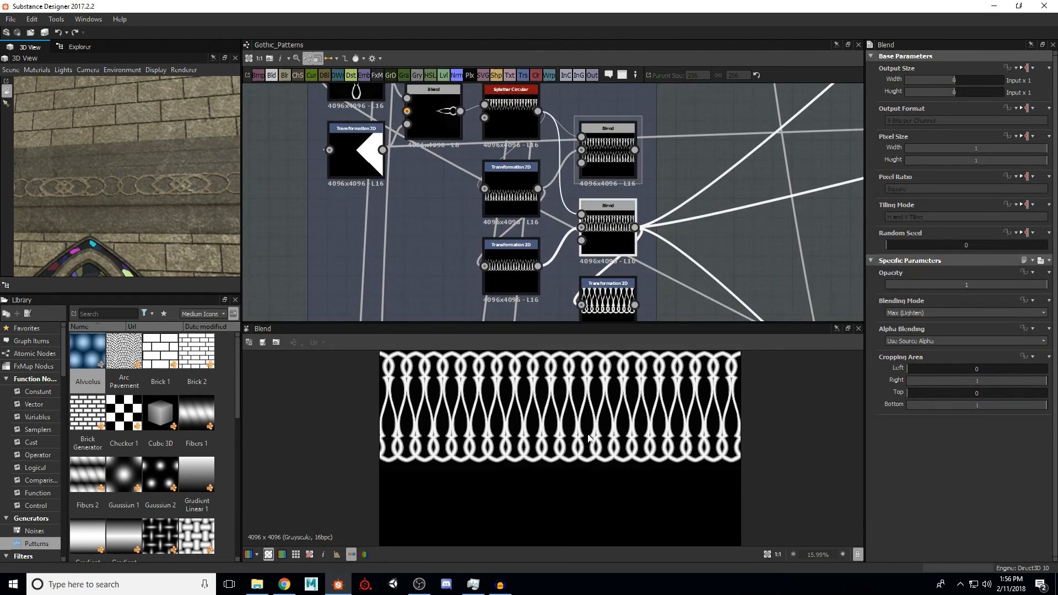
pyautogui.scroll(5, 587, 433)
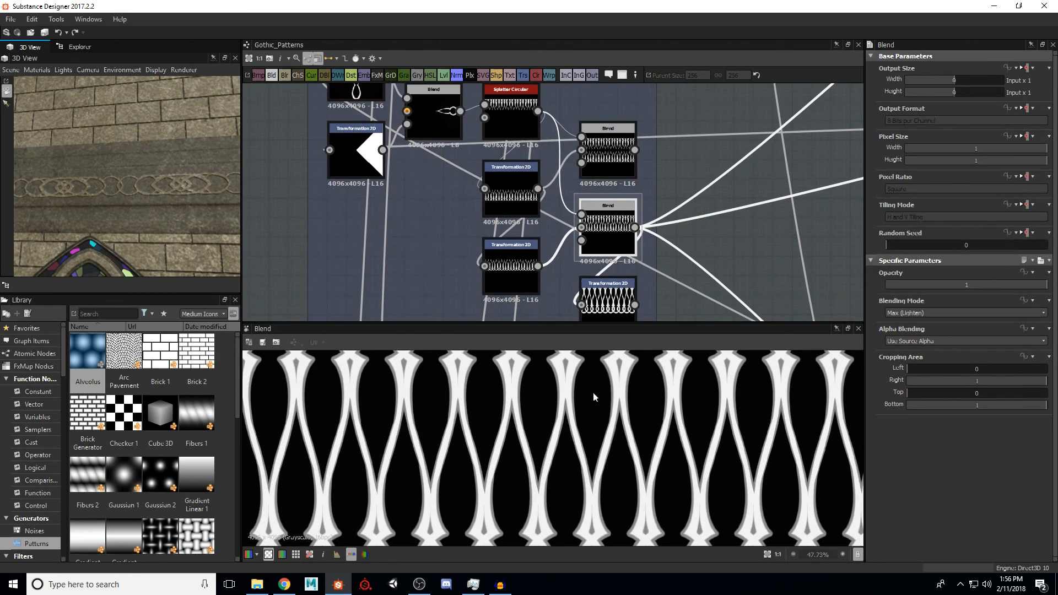
# Step: Examine the offset of the lower Transformation 2D and compare its output with the interlocking scrollwork in the Blend it feeds
pyautogui.click(539, 262)
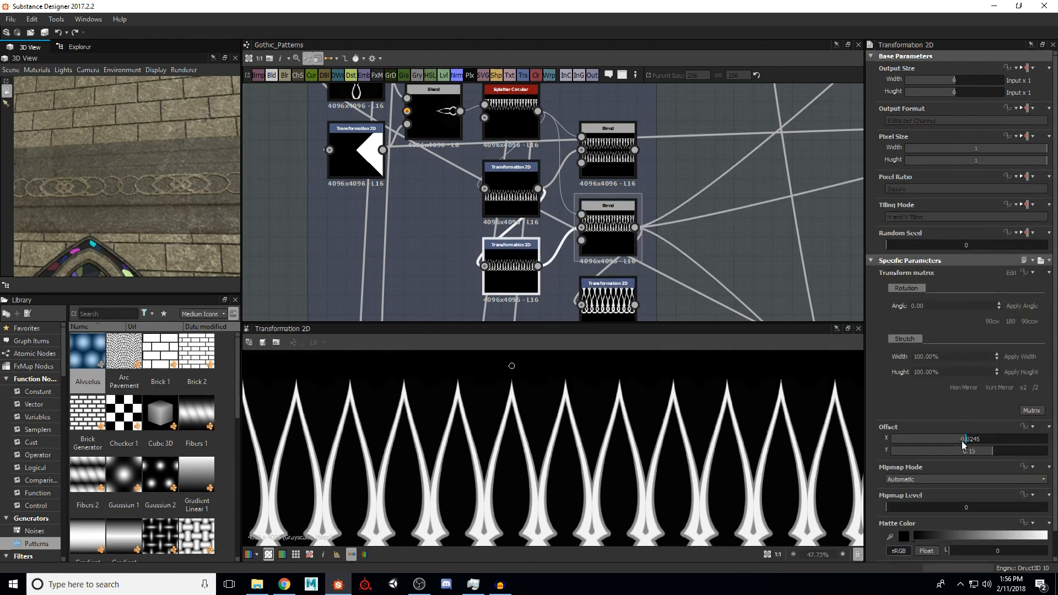
pyautogui.scroll(-4, 670, 443)
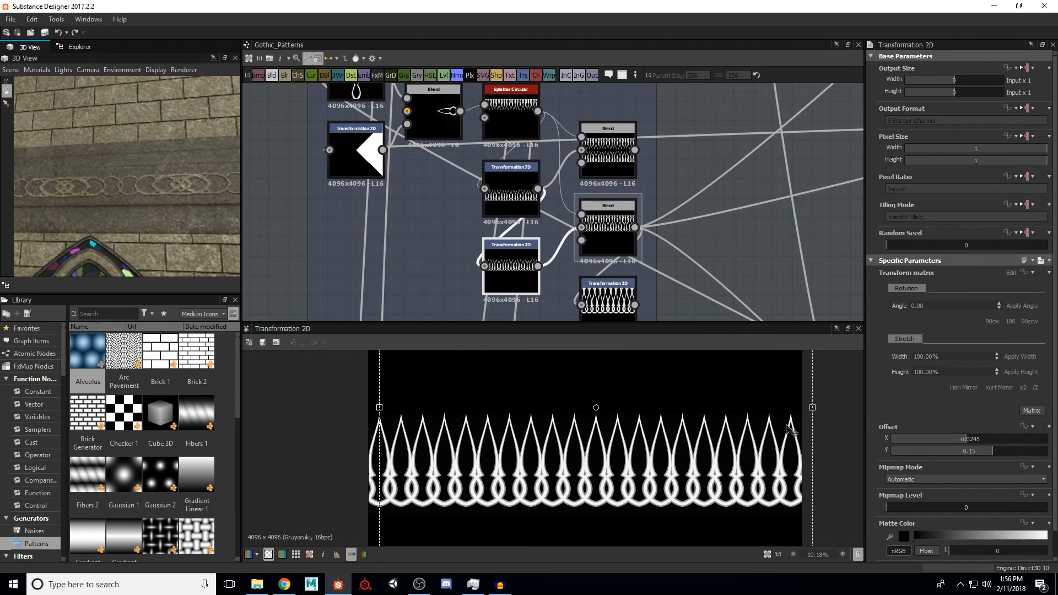
pyautogui.click(609, 234)
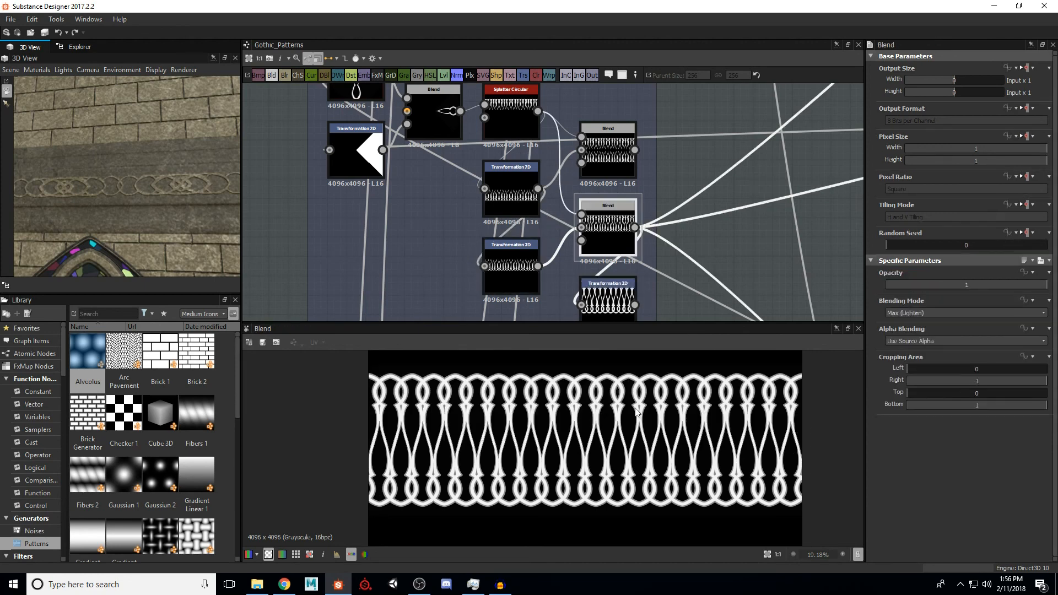
pyautogui.scroll(2, 642, 435)
pyautogui.scroll(2, 645, 438)
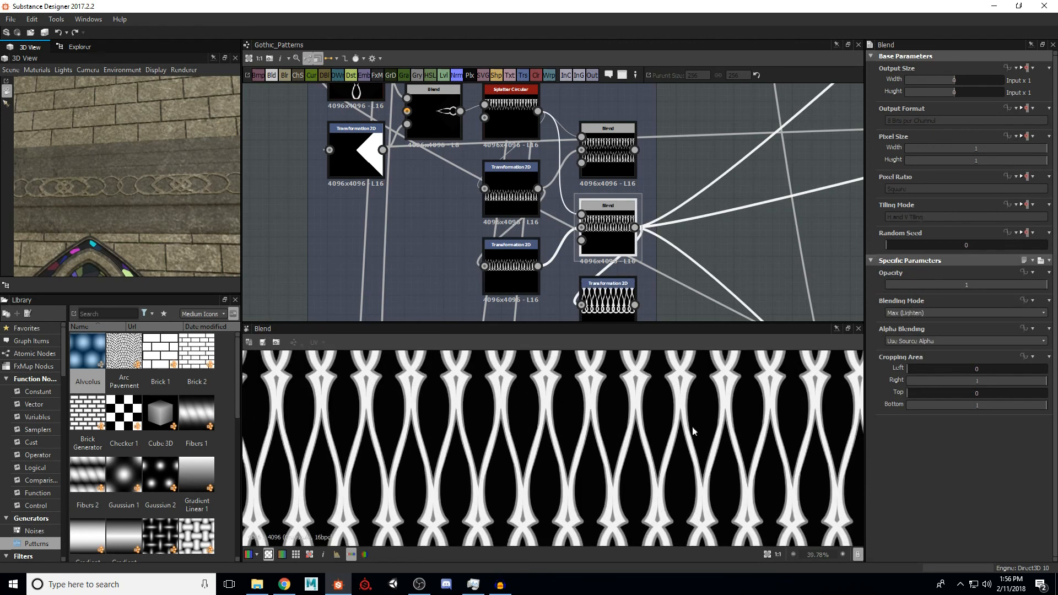
pyautogui.scroll(-4, 617, 473)
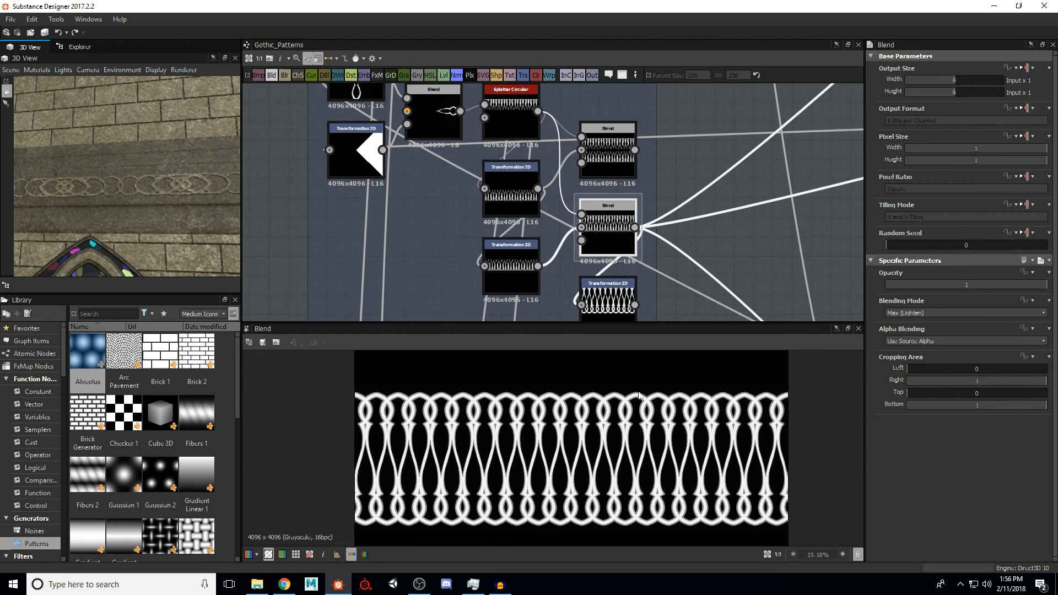
# Step: Preview the last Transformation 2D in the Intricate Scrollwork group and bring the wall's stained-glass window into sight in the 3D view
pyautogui.moveTo(618, 295); pyautogui.dragTo(618, 234, button='middle')
pyautogui.click(618, 234)
pyautogui.scroll(-6, 595, 425)
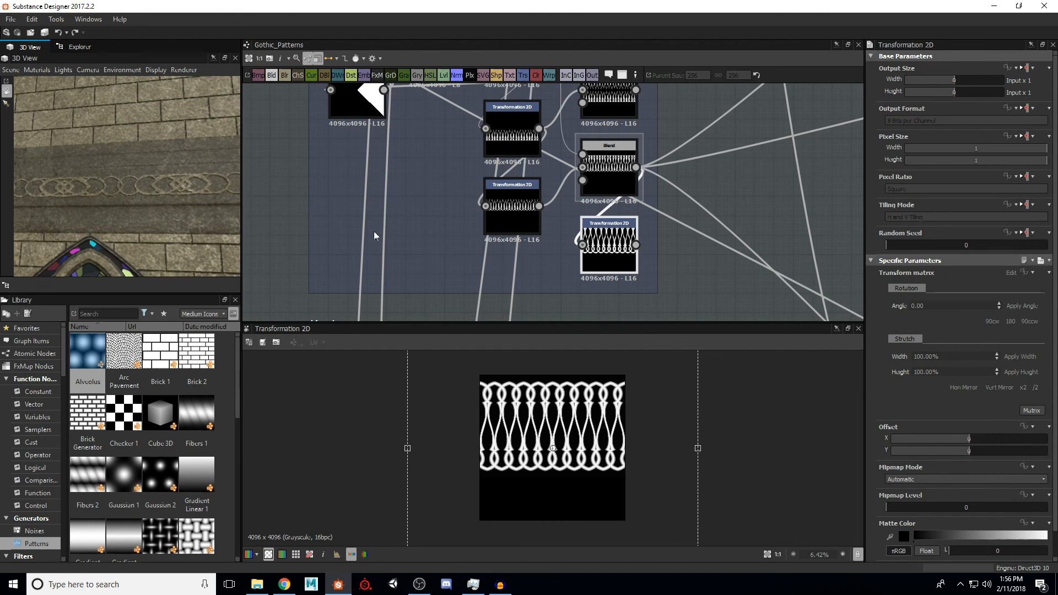
pyautogui.moveTo(202, 169); pyautogui.dragTo(155, 167)
pyautogui.moveTo(139, 197); pyautogui.dragTo(157, 154, button='middle')
pyautogui.scroll(2, 568, 174)
pyautogui.scroll(-5, 597, 223)
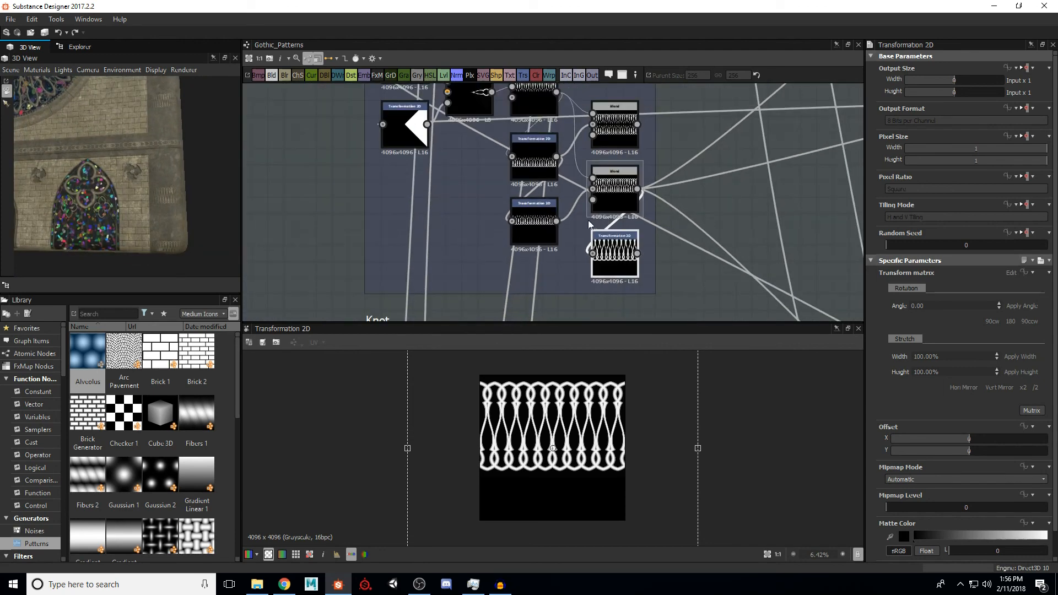
# Step: Preview the Bitmap node holding the Gothic tracery reference image beside the four-leaf shape nodes
pyautogui.moveTo(587, 281); pyautogui.dragTo(543, 185, button='middle')
pyautogui.scroll(2, 543, 185)
pyautogui.moveTo(541, 314); pyautogui.dragTo(541, 248, button='middle')
pyautogui.scroll(-2, 589, 294)
pyautogui.moveTo(588, 294); pyautogui.dragTo(563, 223, button='middle')
pyautogui.moveTo(646, 229); pyautogui.dragTo(430, 209, button='middle')
pyautogui.scroll(3, 576, 177)
pyautogui.doubleClick(576, 178)
pyautogui.scroll(5, 576, 443)
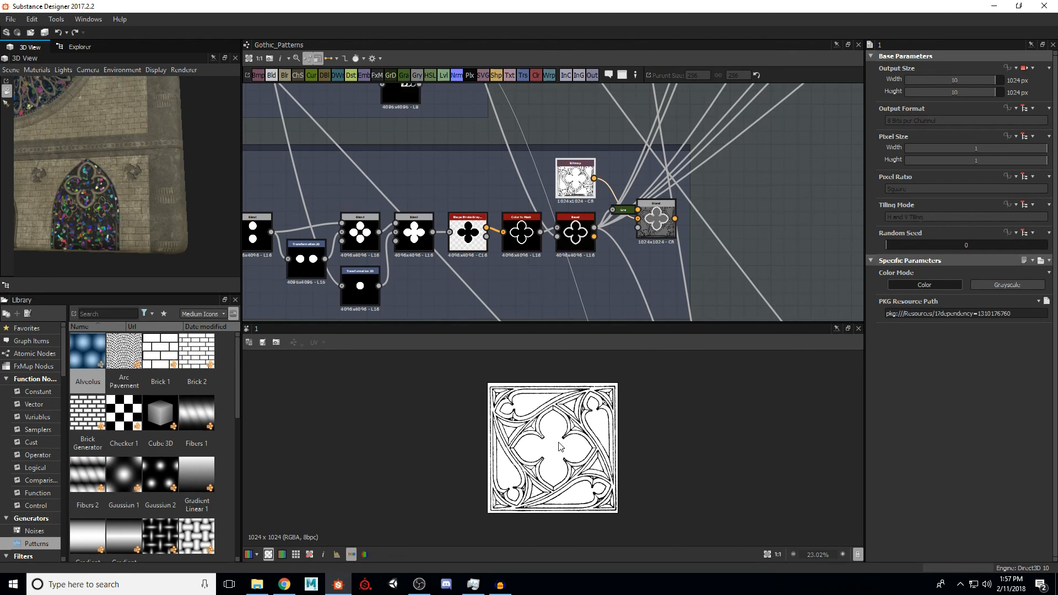
# Step: Examine the tracery reference up close, then preview the Blend node that overlays the four-leaf outline on it
pyautogui.scroll(1, 562, 440)
pyautogui.scroll(2, 564, 447)
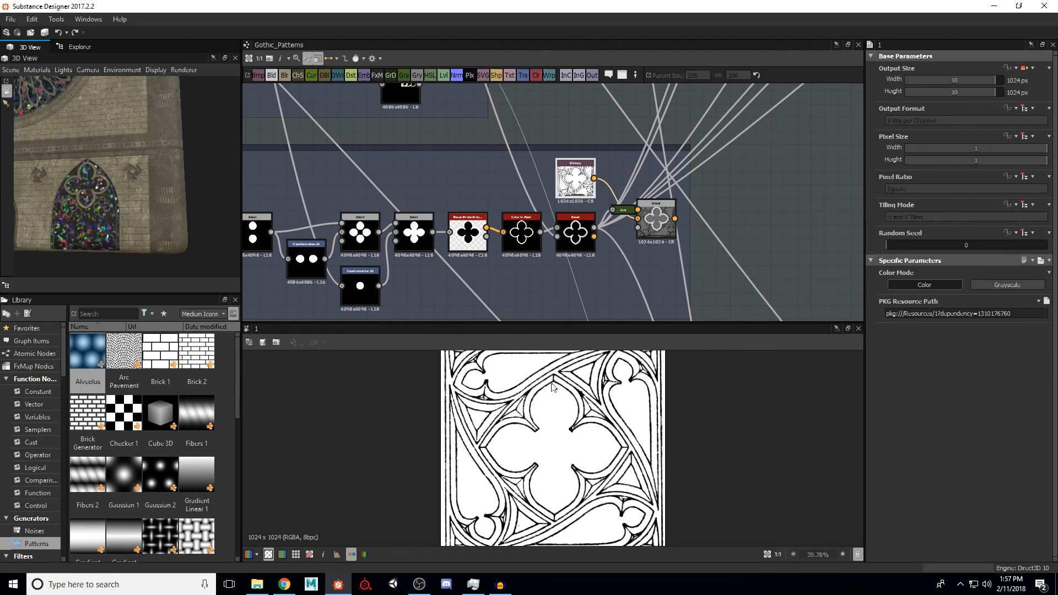
pyautogui.moveTo(493, 196); pyautogui.dragTo(524, 191, button='middle')
pyautogui.scroll(-2, 576, 188)
pyautogui.scroll(1, 641, 202)
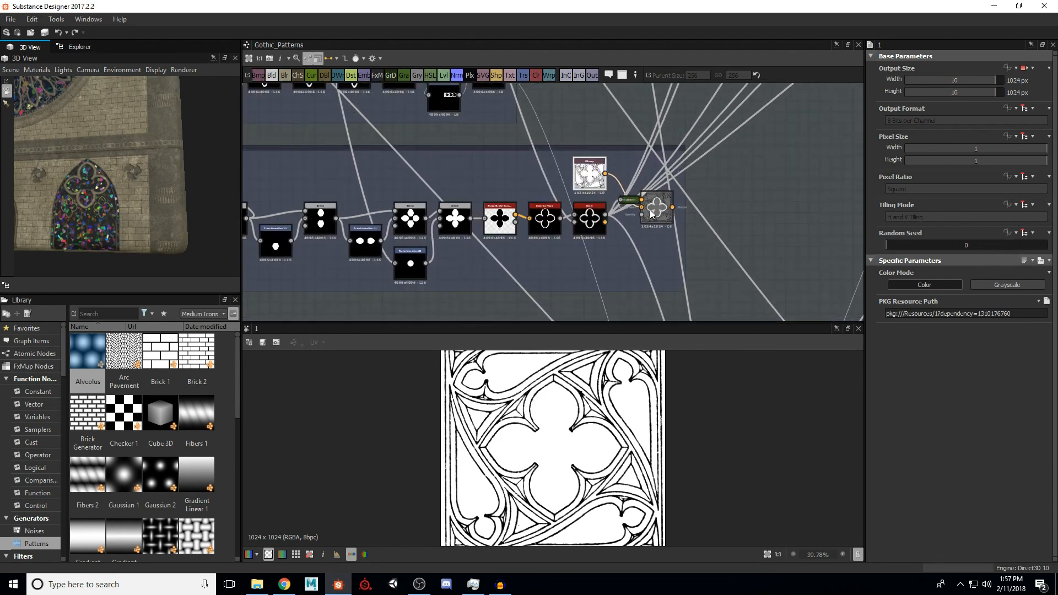
pyautogui.doubleClick(650, 211)
pyautogui.scroll(1, 551, 386)
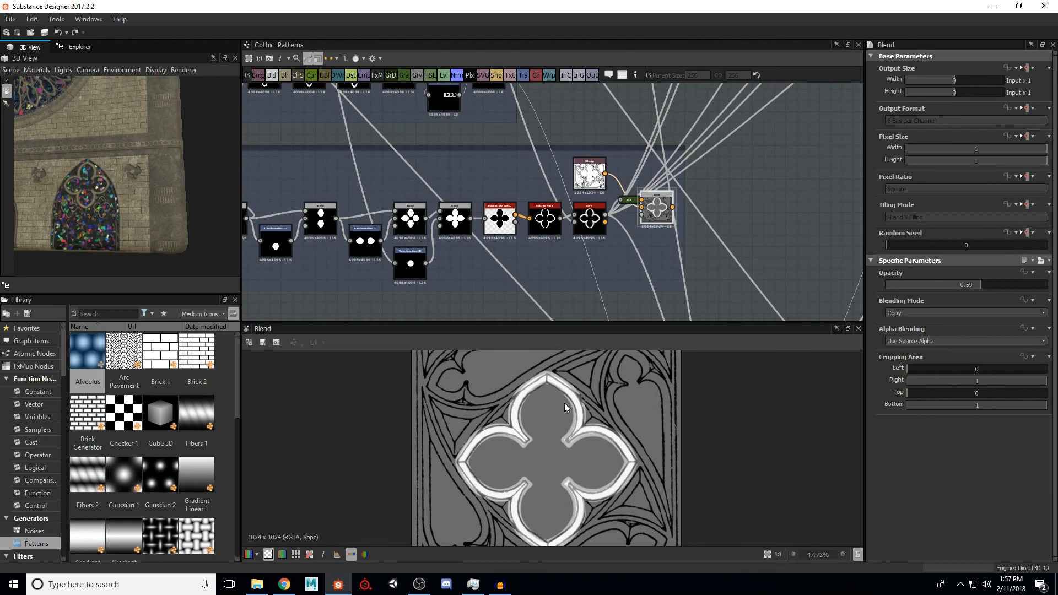
# Step: Preview the Transformation 2D circle at the start of the 4 Leaf group
pyautogui.scroll(-2, 526, 240)
pyautogui.moveTo(526, 240); pyautogui.dragTo(720, 242, button='middle')
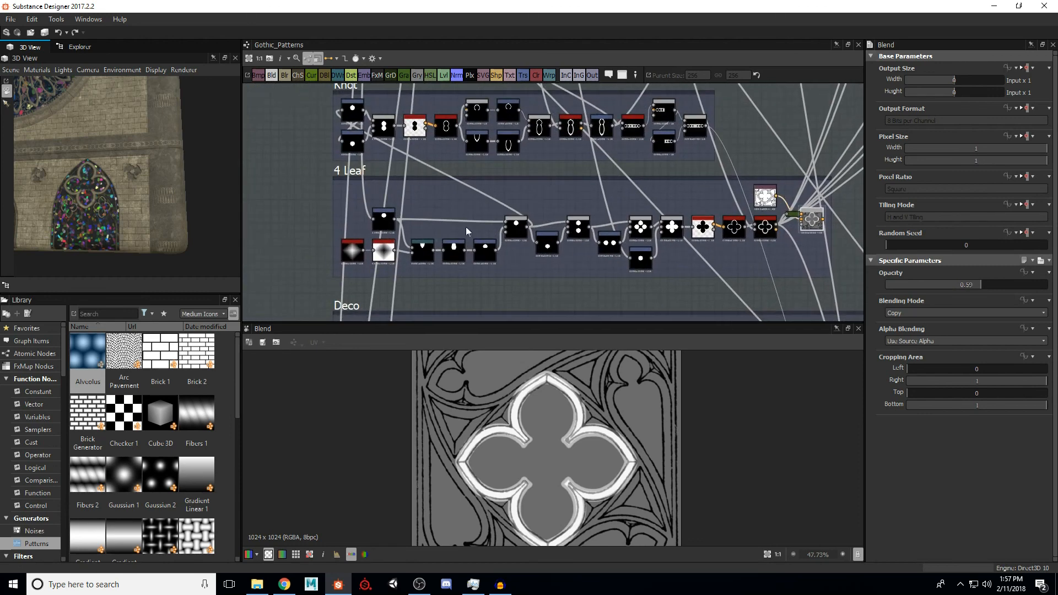
pyautogui.scroll(2, 411, 245)
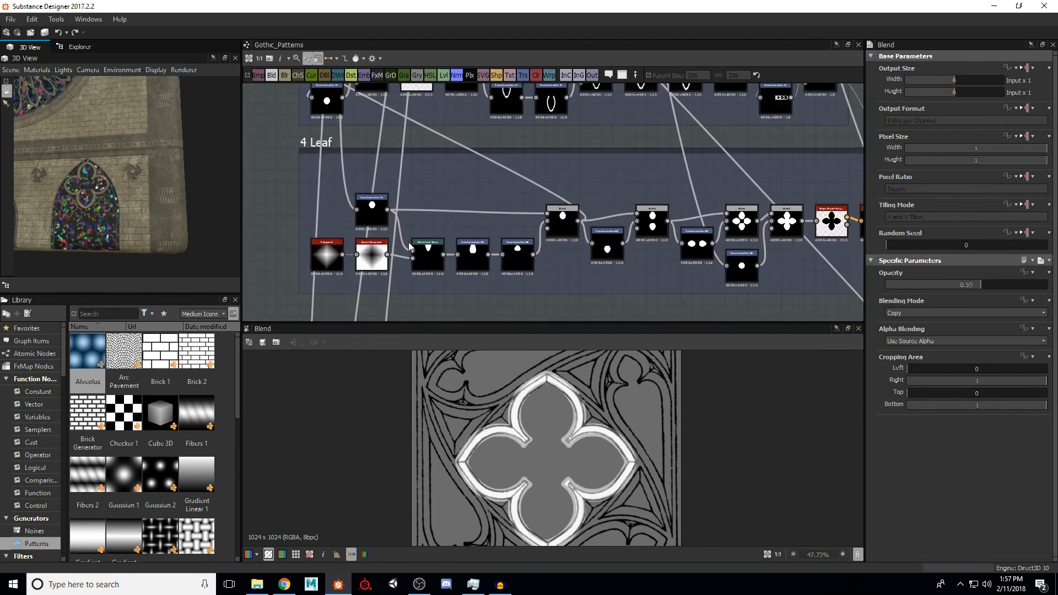
pyautogui.click(380, 218)
pyautogui.scroll(-8, 541, 397)
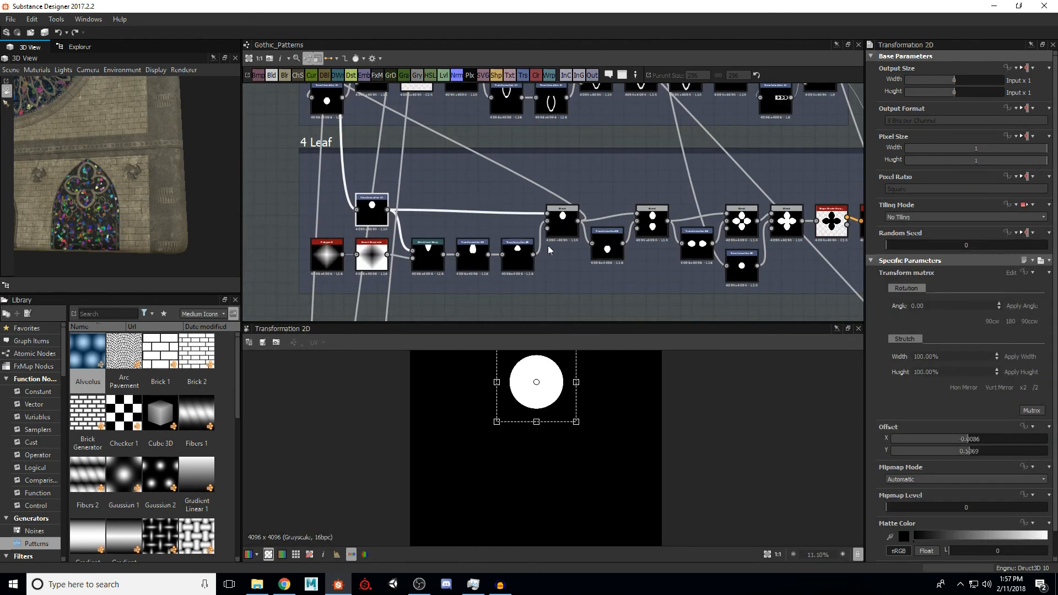
pyautogui.moveTo(630, 244); pyautogui.dragTo(621, 253, button='middle')
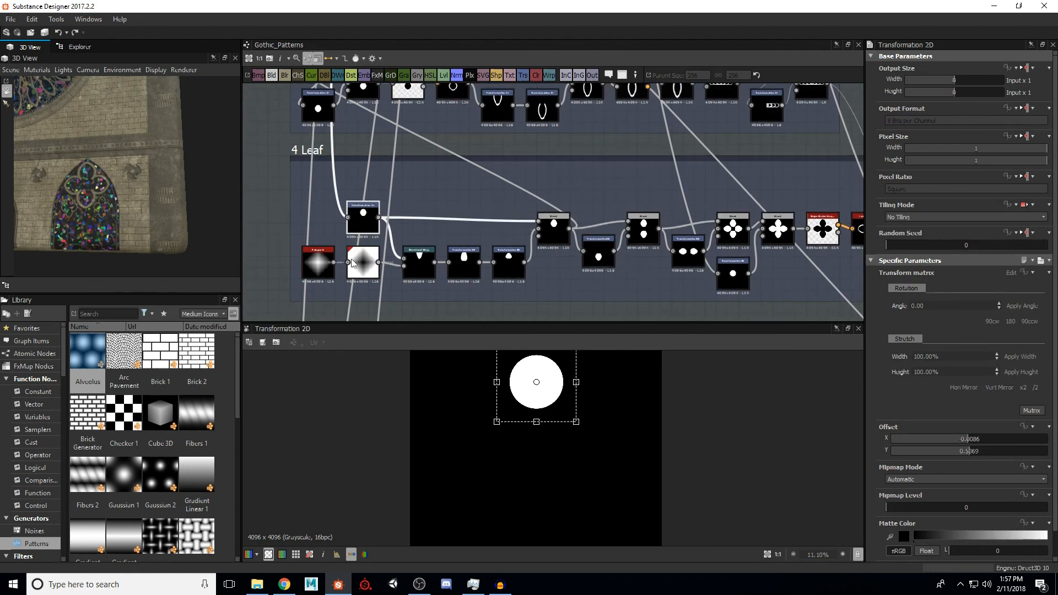
# Step: Preview the Polygon 2 node and the Invert Grayscale node it feeds in the 4 Leaf group
pyautogui.doubleClick(324, 265)
pyautogui.scroll(-3, 551, 446)
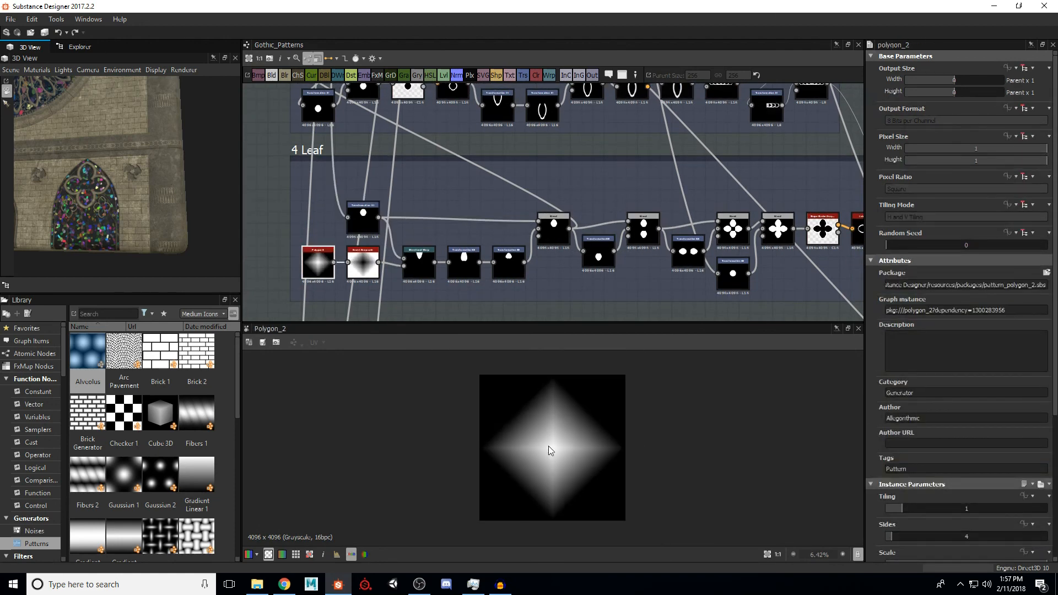
pyautogui.scroll(1, 547, 445)
pyautogui.scroll(2, 327, 262)
pyautogui.doubleClick(382, 265)
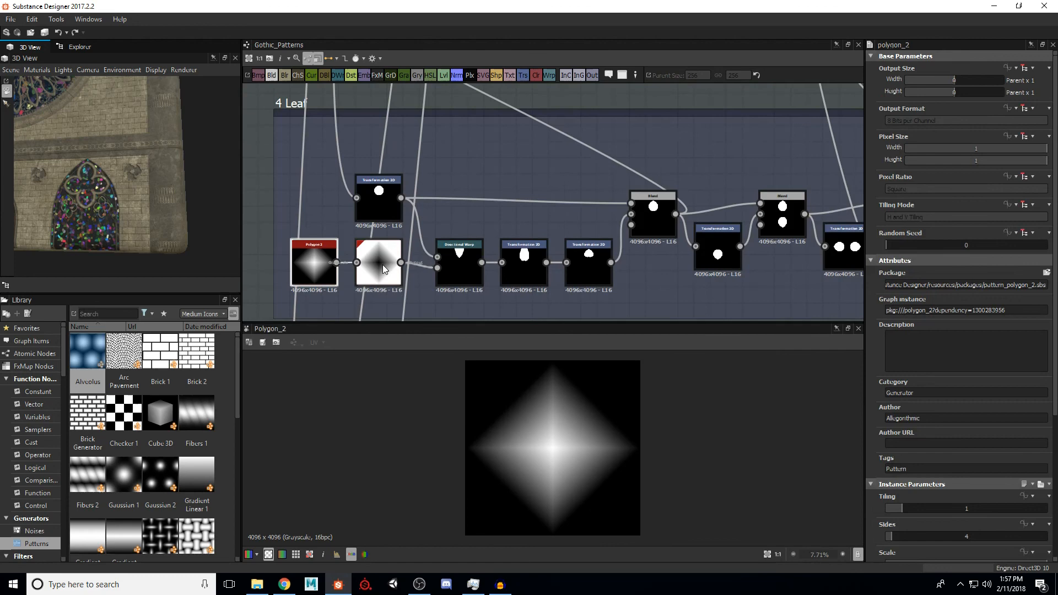
# Step: Preview the Directional Warp, the second Transformation 2D after it, and the Blend that forms the single pointed petal
pyautogui.doubleClick(463, 260)
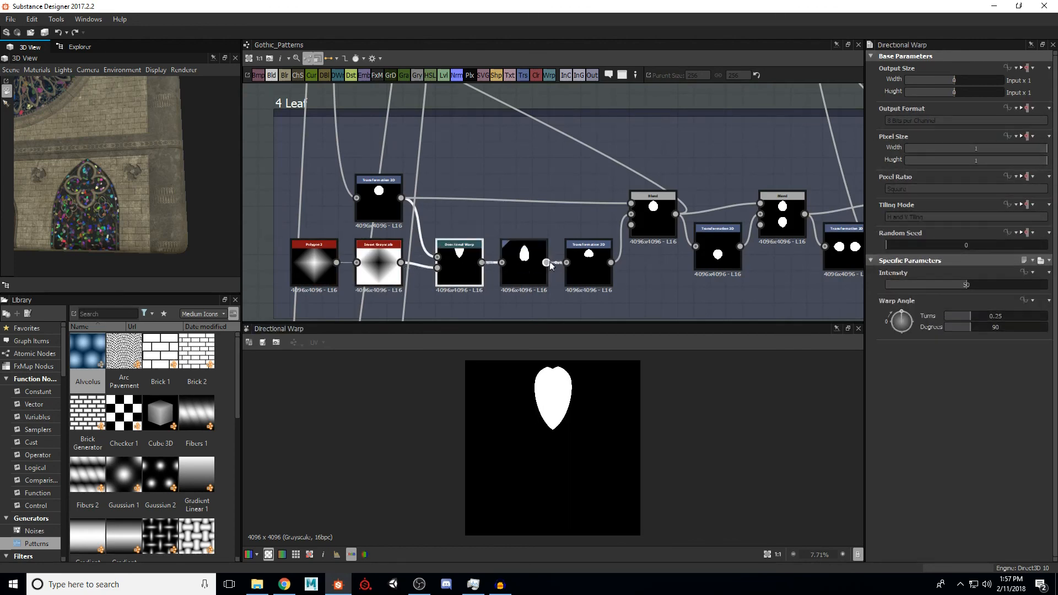
pyautogui.click(597, 261)
pyautogui.doubleClick(653, 229)
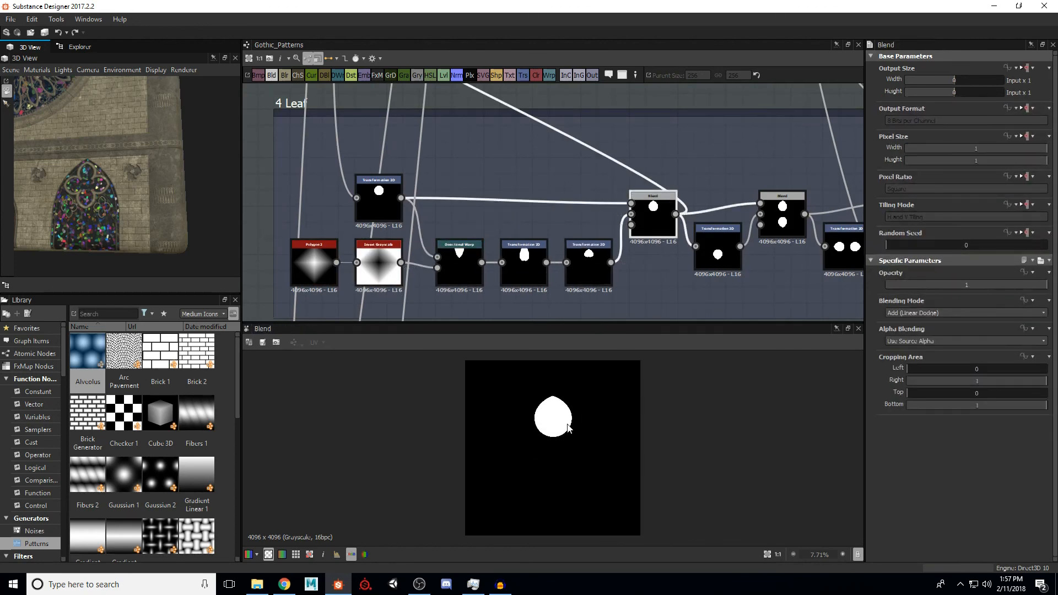
pyautogui.scroll(2, 556, 438)
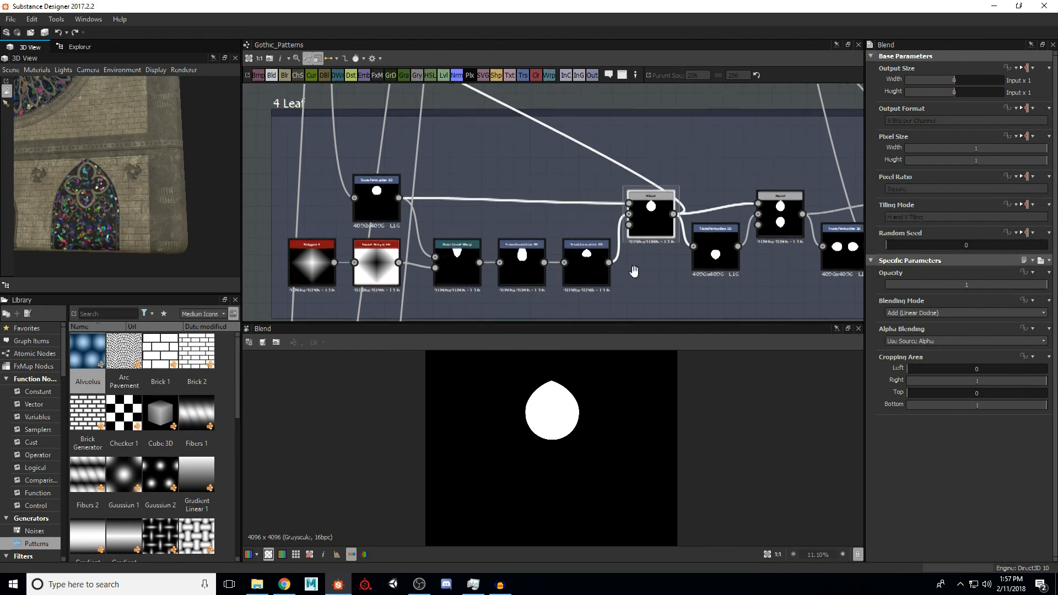
# Step: Preview the Blend that pairs the vertical petals and the Transformation 2D that produces the horizontal pair
pyautogui.moveTo(632, 269); pyautogui.dragTo(505, 270, button='middle')
pyautogui.doubleClick(655, 219)
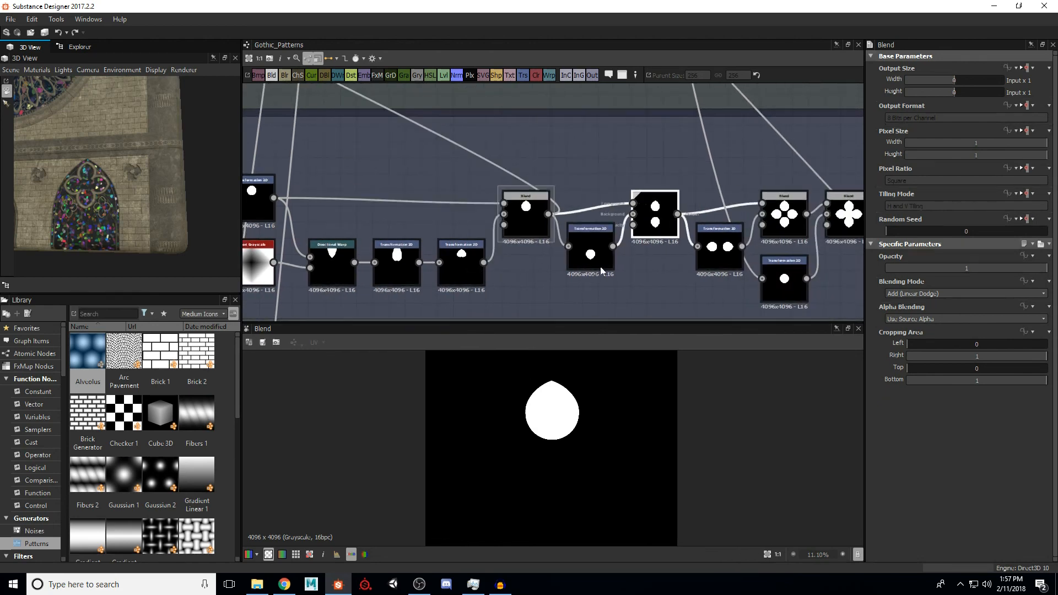
pyautogui.moveTo(659, 223); pyautogui.dragTo(492, 212, button='middle')
pyautogui.click(553, 232)
pyautogui.doubleClick(552, 232)
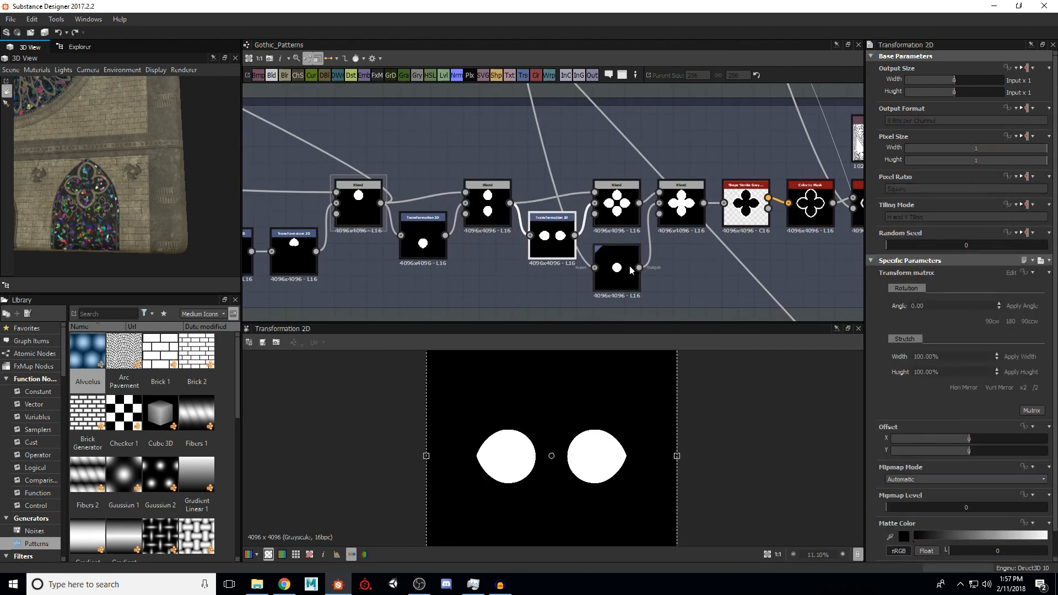
# Step: Preview the Blend joining all four petals, the centre-circle Transformation 2D and the Blend that fills the middle
pyautogui.doubleClick(617, 205)
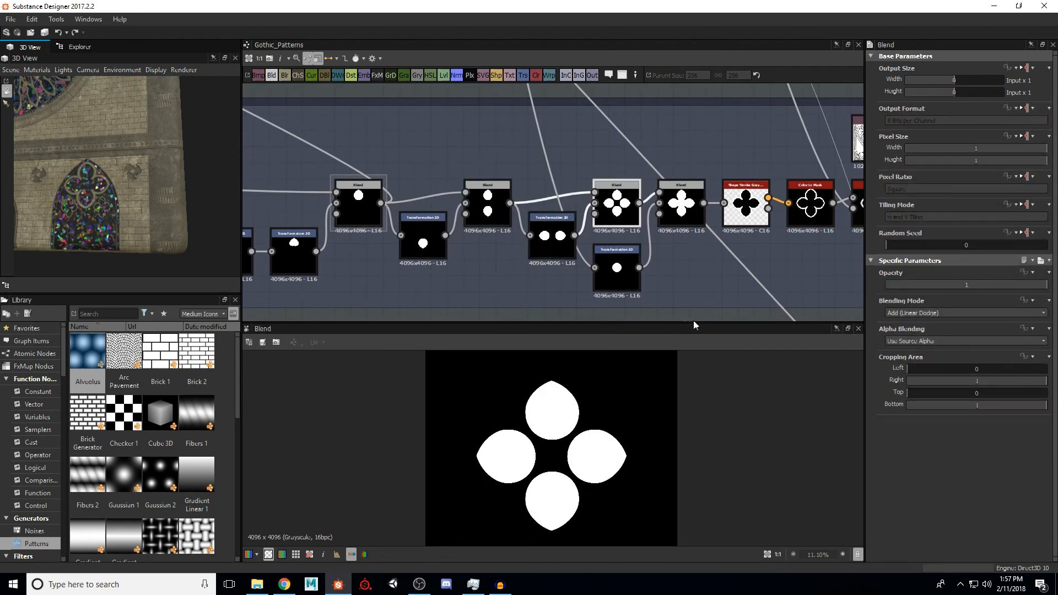
pyautogui.doubleClick(634, 278)
pyautogui.doubleClick(688, 201)
pyautogui.scroll(1, 548, 438)
# Step: Preview the Shape Stroke Grayscale node in the 4 Leaf group and examine its width and colour parameters
pyautogui.moveTo(686, 250); pyautogui.dragTo(494, 263, button='middle')
pyautogui.doubleClick(554, 215)
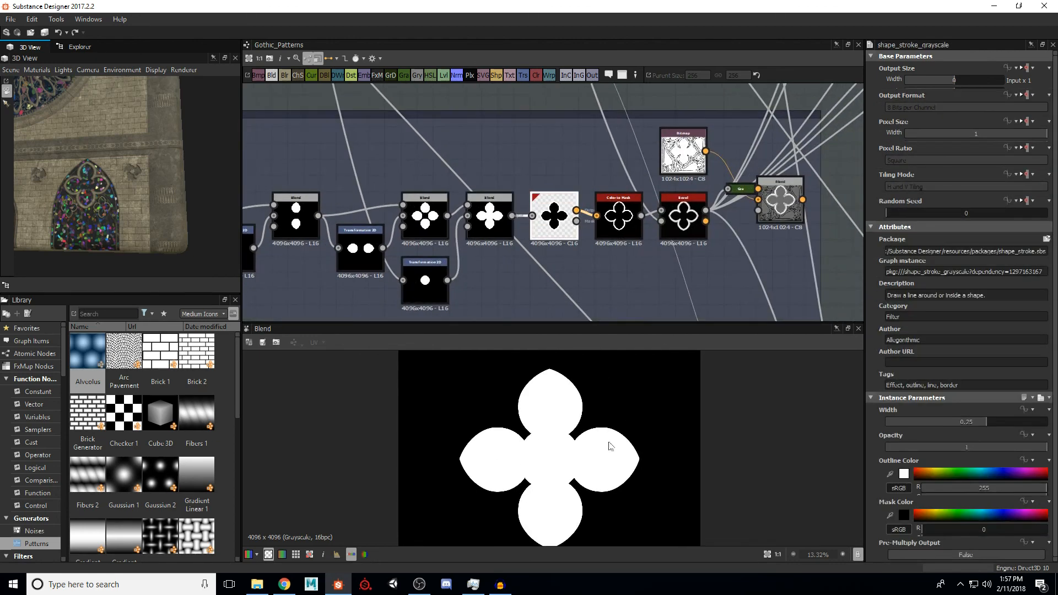
pyautogui.scroll(1, 583, 270)
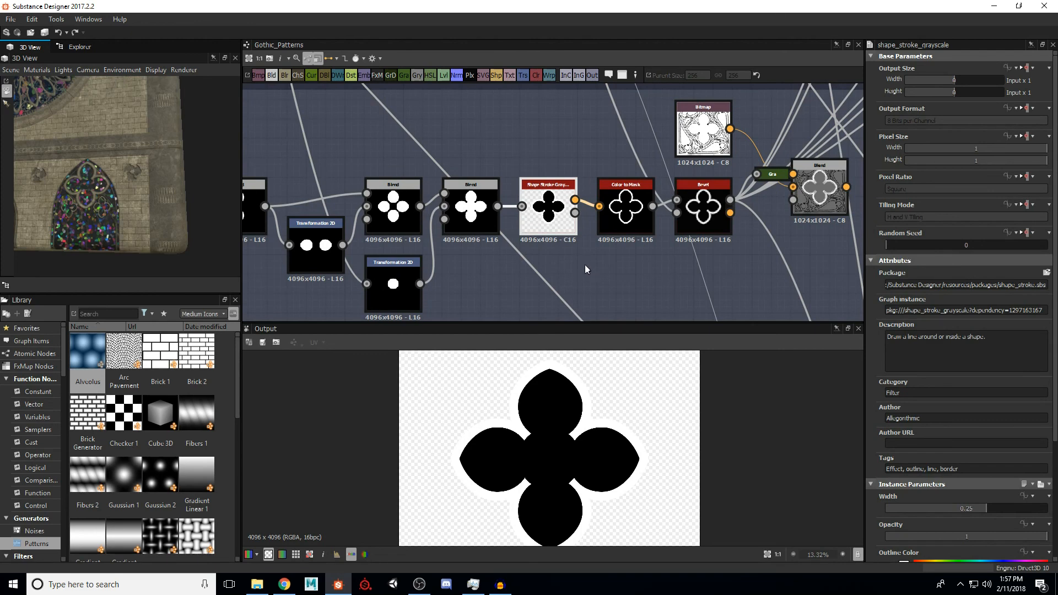
pyautogui.scroll(-5, 890, 456)
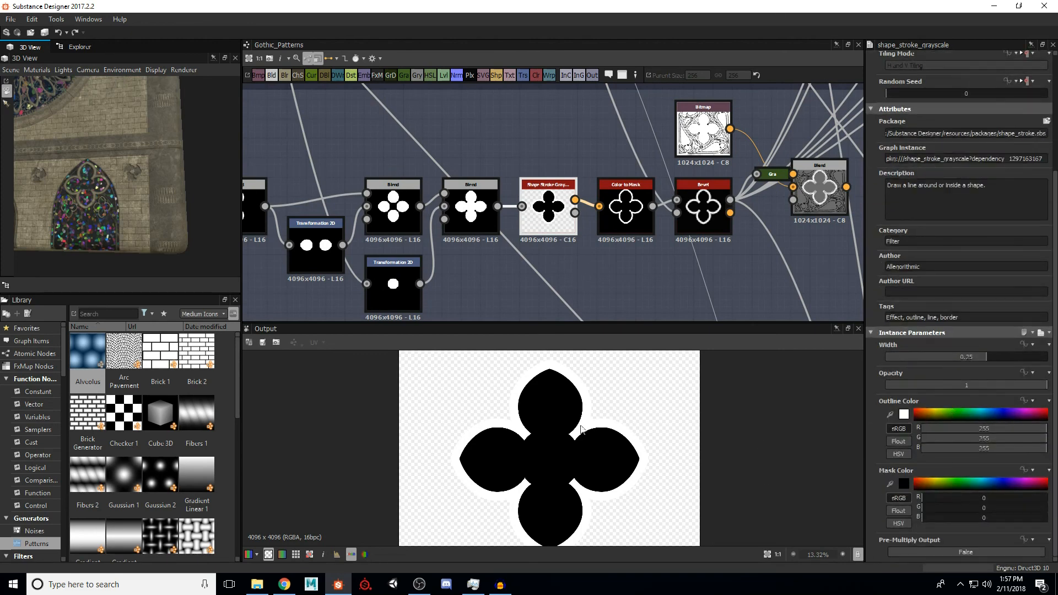
# Step: Preview the Color to Mask node and the Bevel node that finish the four-leaf outline, examining the bevelled edge
pyautogui.doubleClick(625, 212)
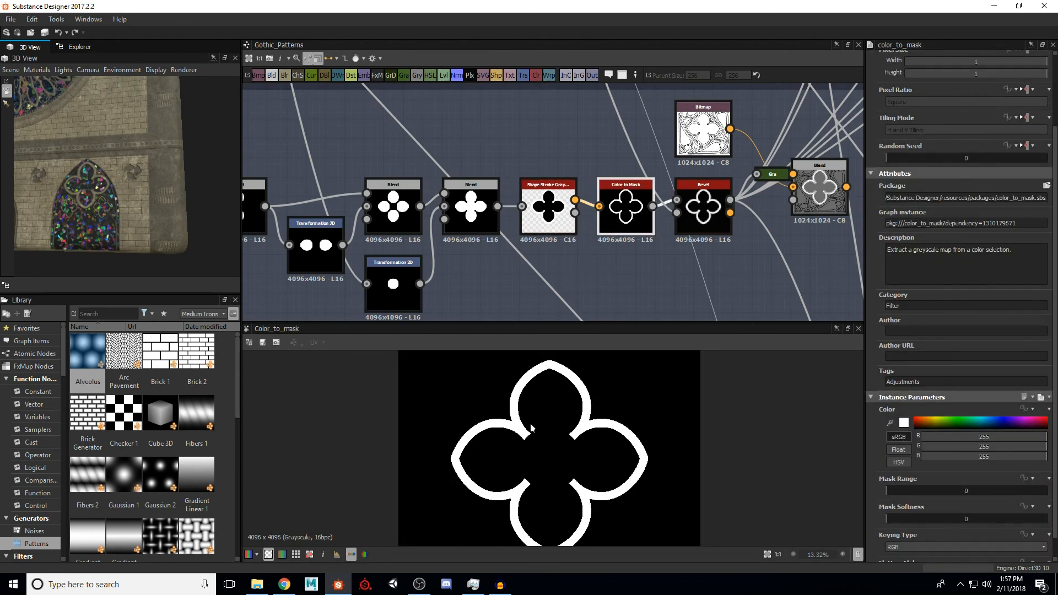
pyautogui.moveTo(662, 232); pyautogui.dragTo(572, 257, button='middle')
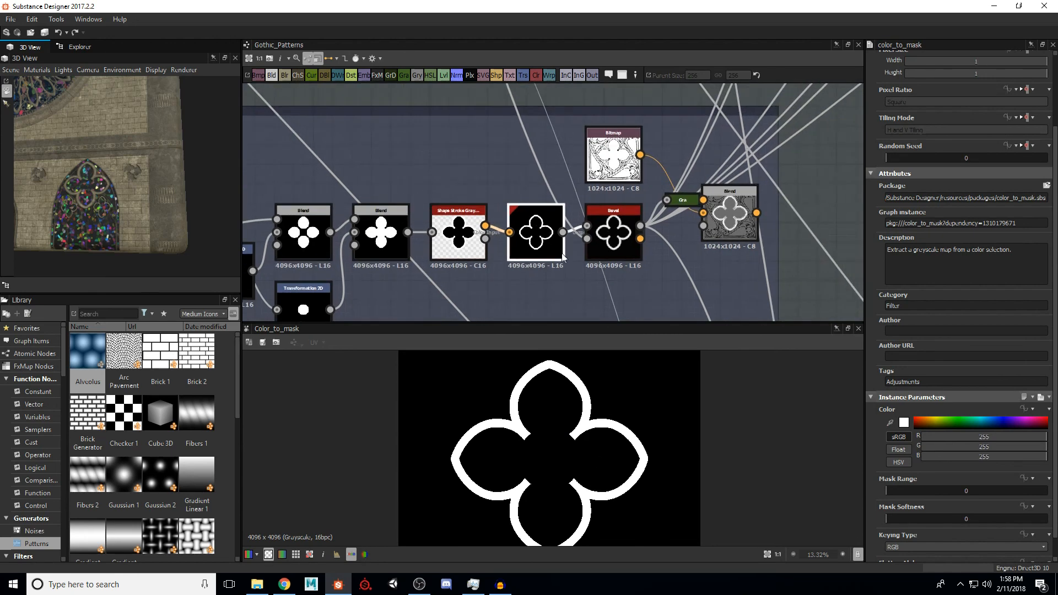
pyautogui.doubleClick(626, 241)
pyautogui.scroll(3, 580, 408)
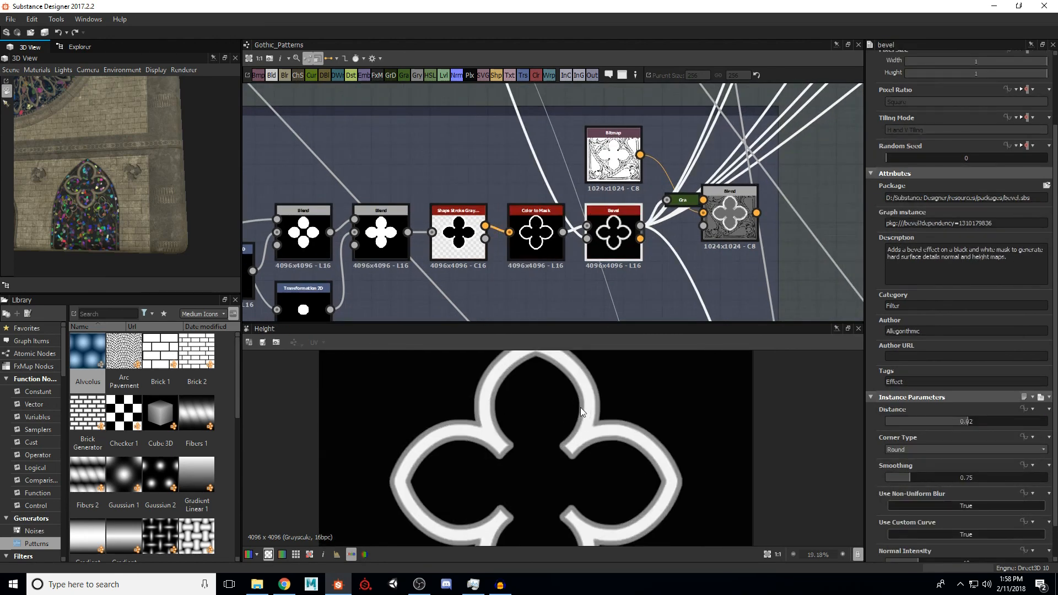
pyautogui.scroll(-3, 580, 419)
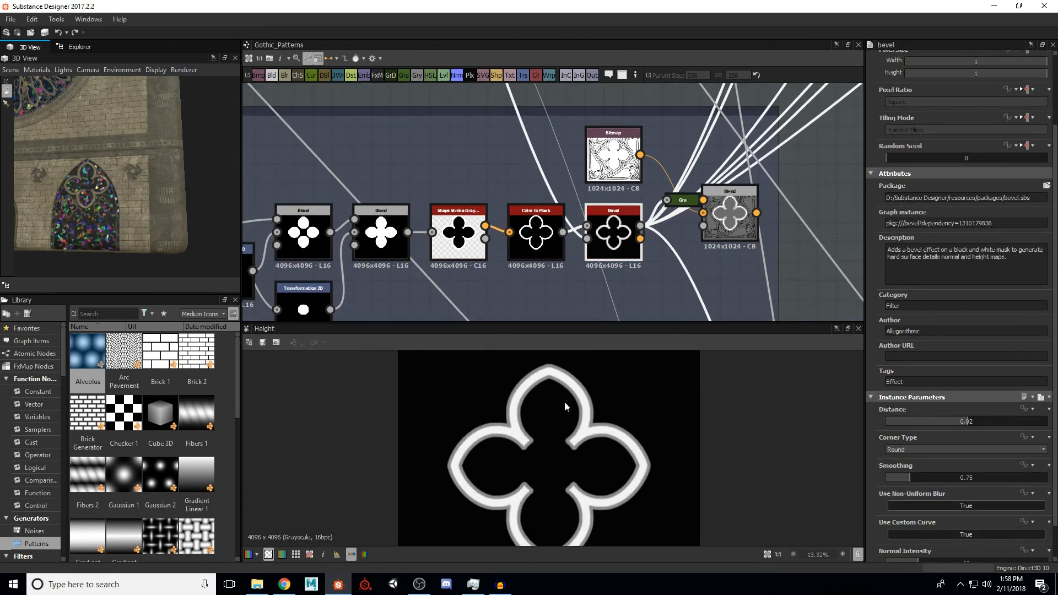
# Step: Examine the four-leaf tracery on the arched stained-glass window up close in the 3D view
pyautogui.scroll(5, 154, 207)
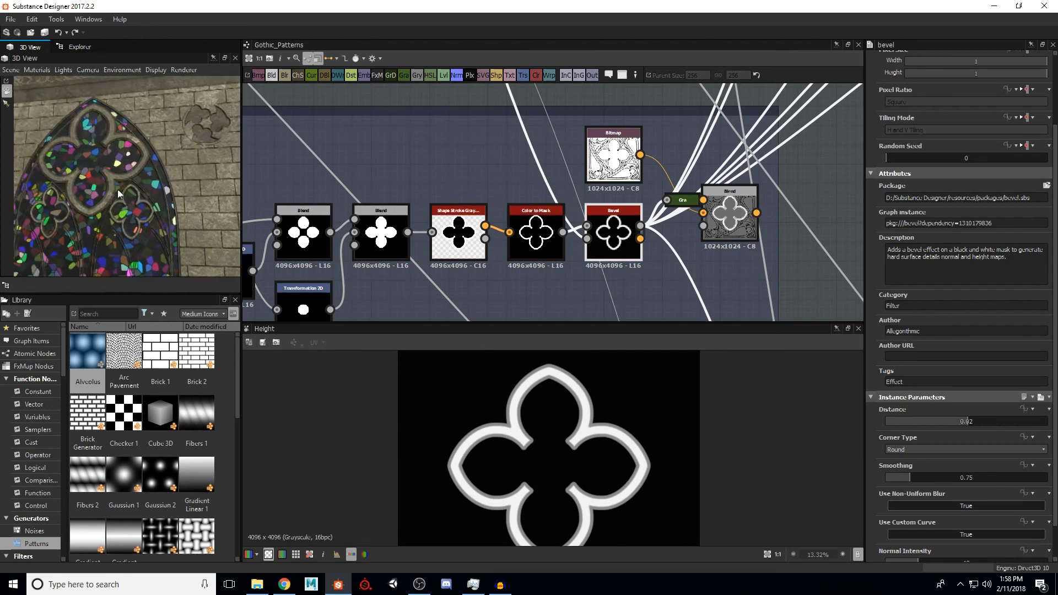
pyautogui.scroll(3, 141, 118)
pyautogui.moveTo(187, 209); pyautogui.dragTo(176, 134, button='middle')
pyautogui.moveTo(71, 177); pyautogui.dragTo(130, 179, button='middle')
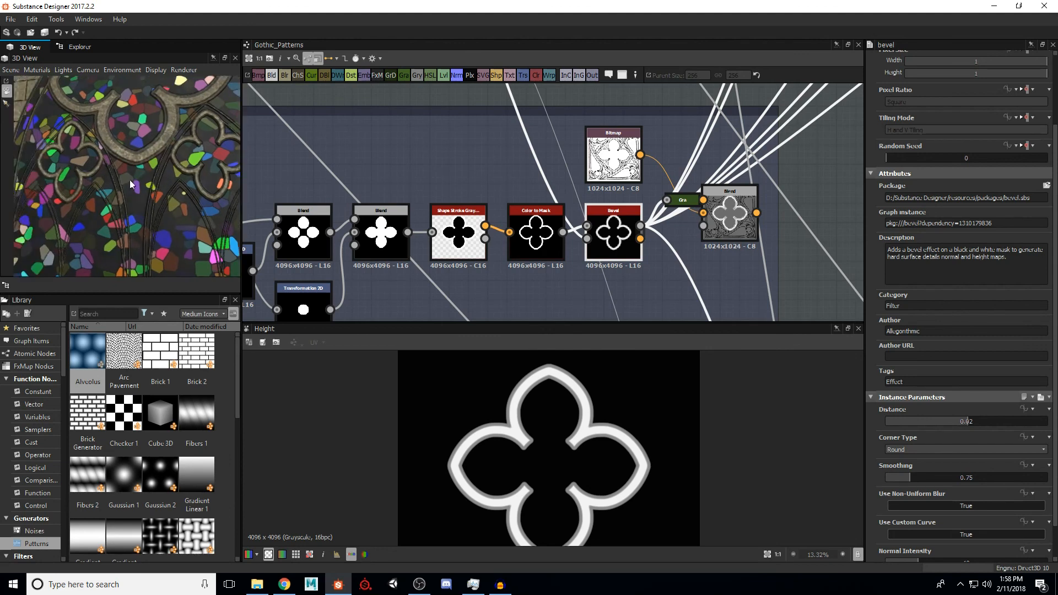
pyautogui.moveTo(96, 147); pyautogui.dragTo(128, 208, button='middle')
# Step: Examine the round rose window in the 3D view, first close to its rim and then as a whole
pyautogui.scroll(-6, 110, 179)
pyautogui.scroll(4, 111, 174)
pyautogui.scroll(6, 107, 180)
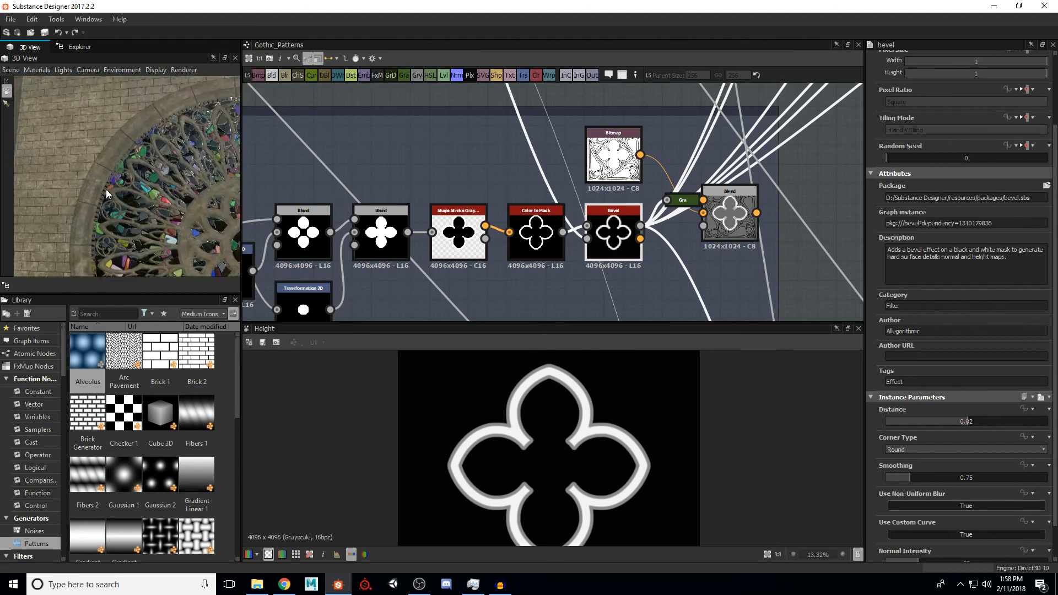
pyautogui.moveTo(198, 132); pyautogui.dragTo(116, 205, button='middle')
pyautogui.scroll(-8, 117, 205)
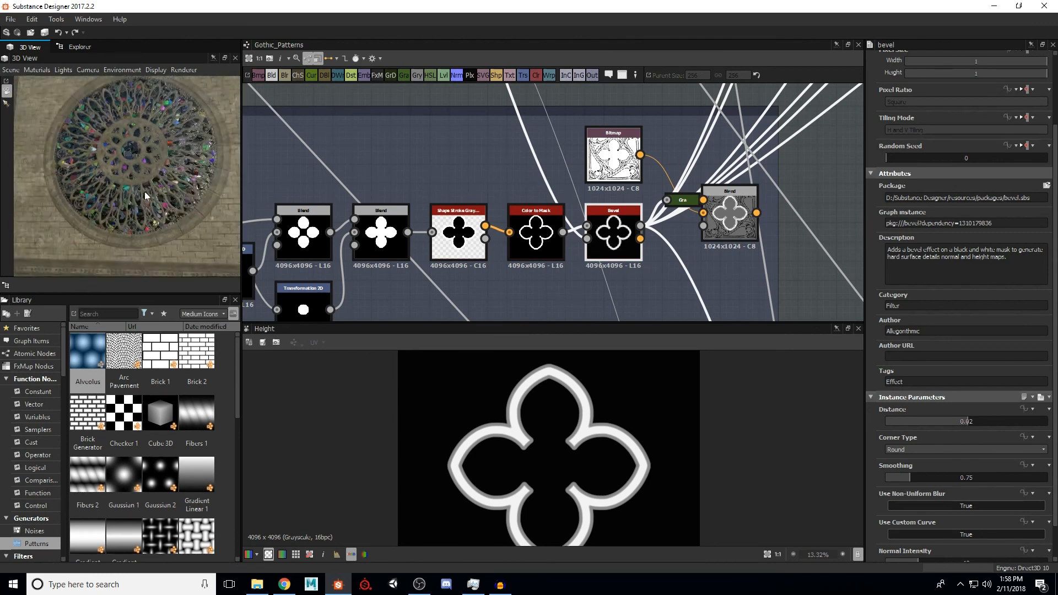
pyautogui.scroll(-2, 144, 189)
# Step: Locate the Rose Window and Rose Window Shape Build groups in the graph
pyautogui.scroll(-6, 653, 215)
pyautogui.scroll(-3, 585, 219)
pyautogui.moveTo(654, 250); pyautogui.dragTo(630, 176, button='middle')
pyautogui.moveTo(772, 209); pyautogui.dragTo(675, 297, button='middle')
pyautogui.moveTo(660, 127); pyautogui.dragTo(612, 239, button='middle')
pyautogui.moveTo(610, 158); pyautogui.dragTo(573, 253, button='middle')
pyautogui.scroll(2, 577, 217)
pyautogui.scroll(-3, 565, 269)
pyautogui.moveTo(577, 180); pyautogui.dragTo(587, 237, button='middle')
pyautogui.scroll(4, 560, 207)
pyautogui.scroll(-3, 603, 203)
pyautogui.moveTo(688, 204); pyautogui.dragTo(551, 226, button='middle')
pyautogui.scroll(3, 568, 188)
pyautogui.scroll(-3, 552, 202)
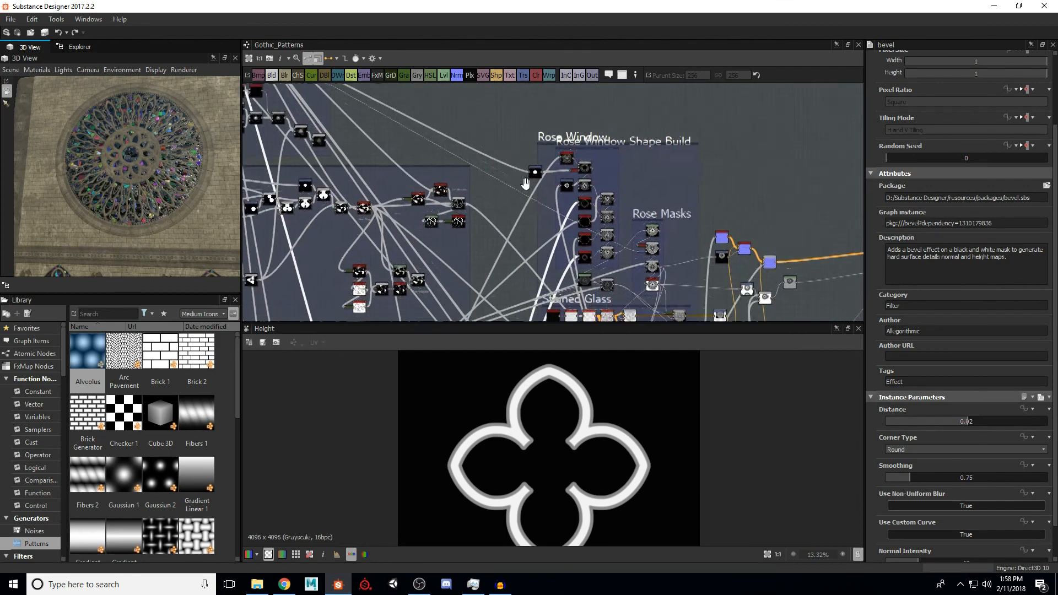
# Step: Preview the Transformation 2D after the Bevel in the Knot group, which supplies the rose window's petal shape
pyautogui.moveTo(525, 184); pyautogui.dragTo(534, 159, button='middle')
pyautogui.moveTo(496, 276); pyautogui.dragTo(526, 165, button='middle')
pyautogui.moveTo(453, 308); pyautogui.dragTo(534, 160, button='middle')
pyautogui.scroll(4, 501, 239)
pyautogui.click(496, 254)
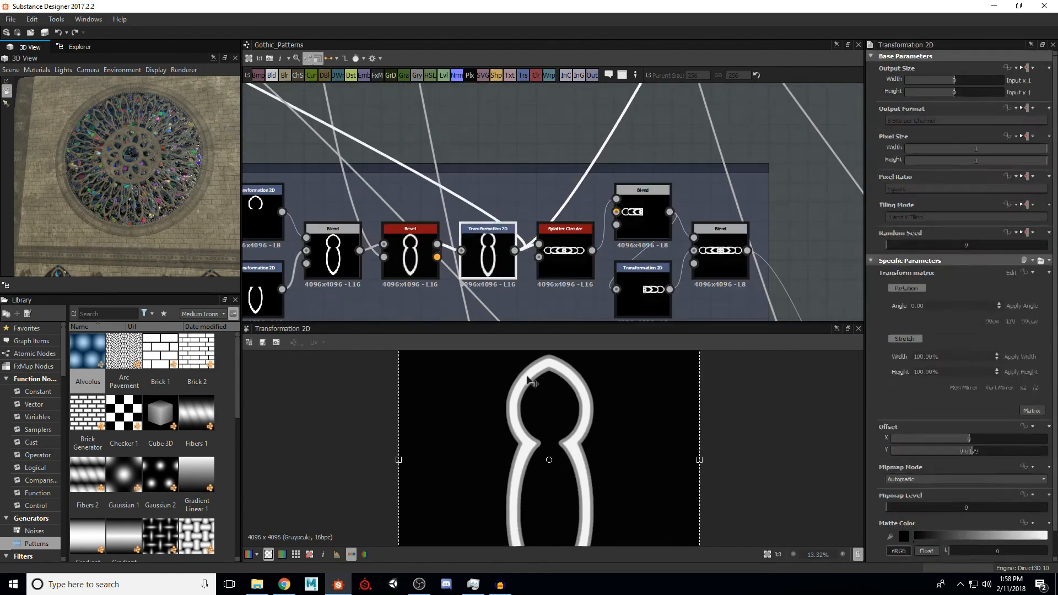
# Step: Preview the Splatter Circular node in the Rose Window Shape Build group
pyautogui.scroll(-3, 527, 379)
pyautogui.scroll(-5, 548, 257)
pyautogui.moveTo(631, 140); pyautogui.dragTo(490, 261, button='middle')
pyautogui.moveTo(591, 190); pyautogui.dragTo(551, 309, button='middle')
pyautogui.moveTo(608, 175); pyautogui.dragTo(530, 289, button='middle')
pyautogui.scroll(5, 562, 204)
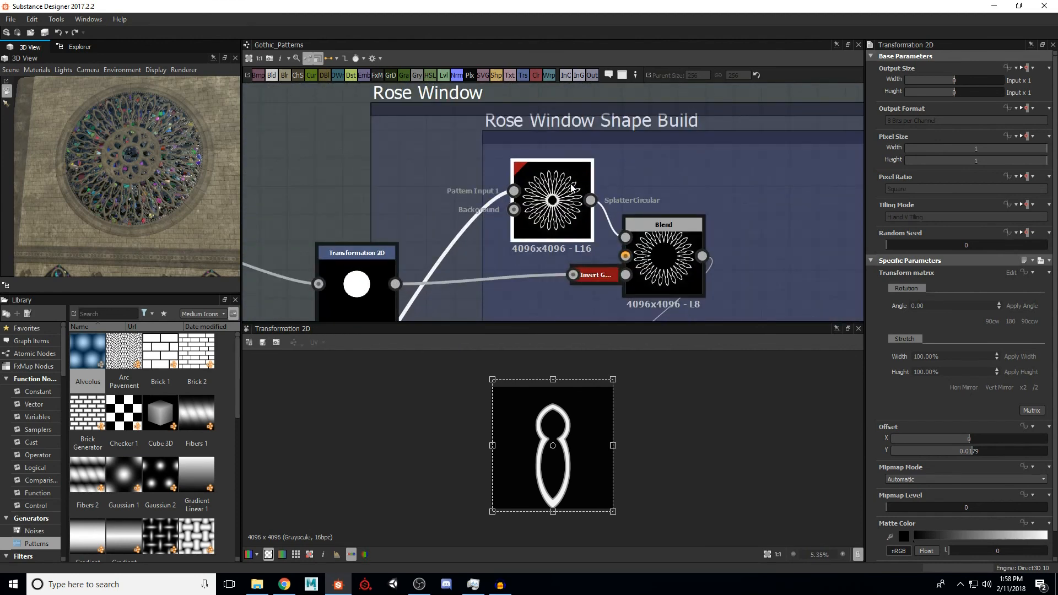
pyautogui.doubleClick(571, 188)
pyautogui.scroll(2, 594, 455)
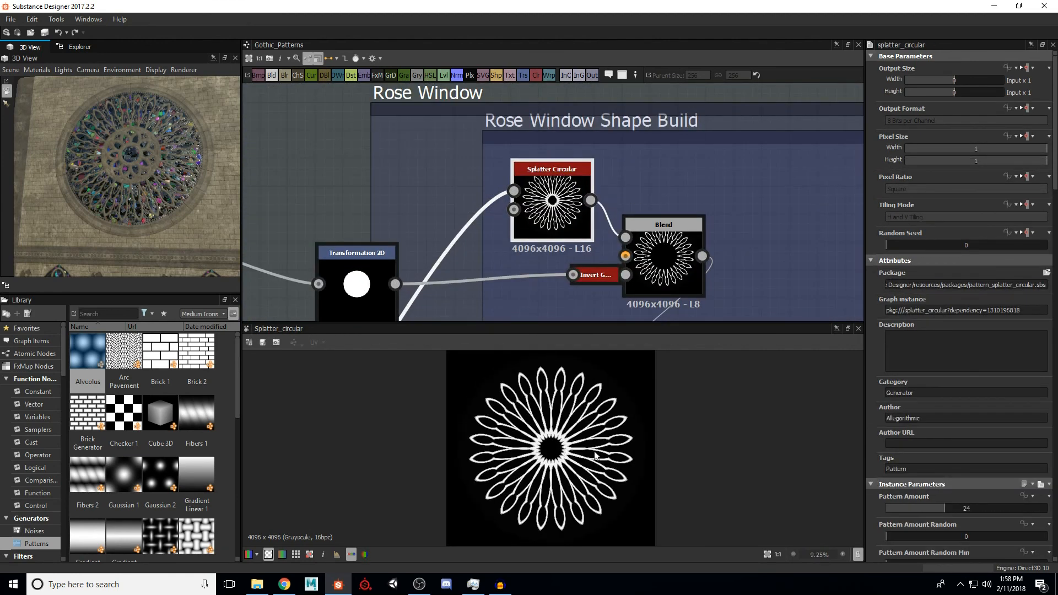
# Step: Examine the Splatter Circular node's pattern amount, pattern input, position and size parameters
pyautogui.scroll(-6, 880, 402)
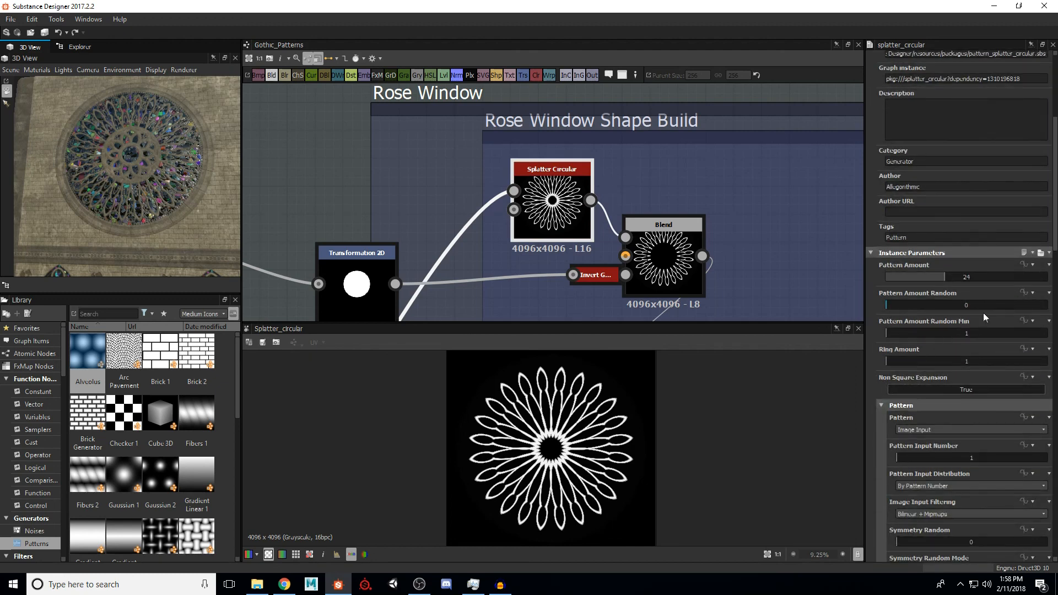
pyautogui.scroll(-3, 900, 342)
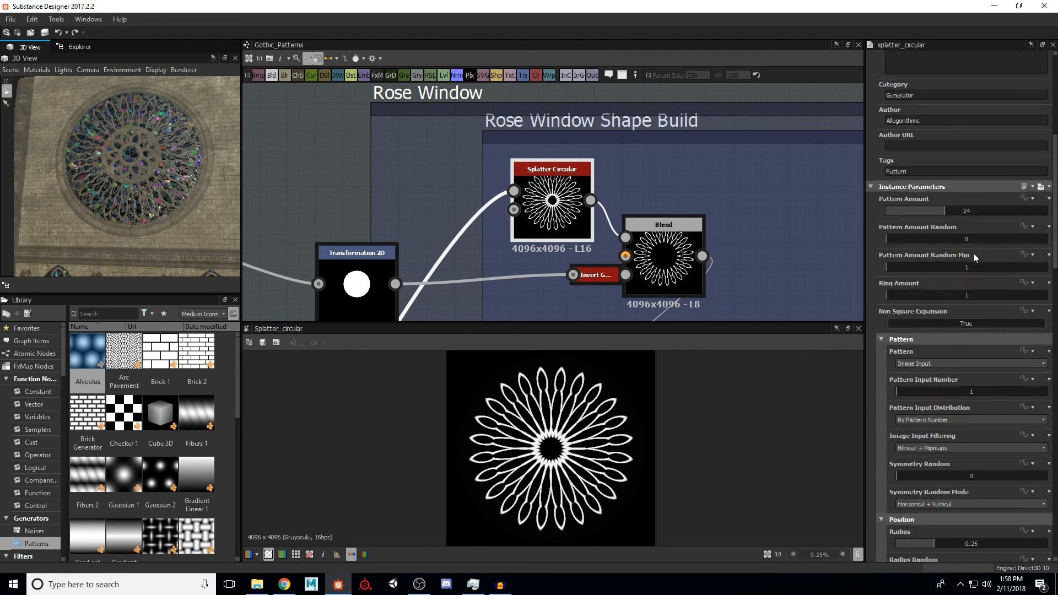
pyautogui.scroll(-9, 885, 353)
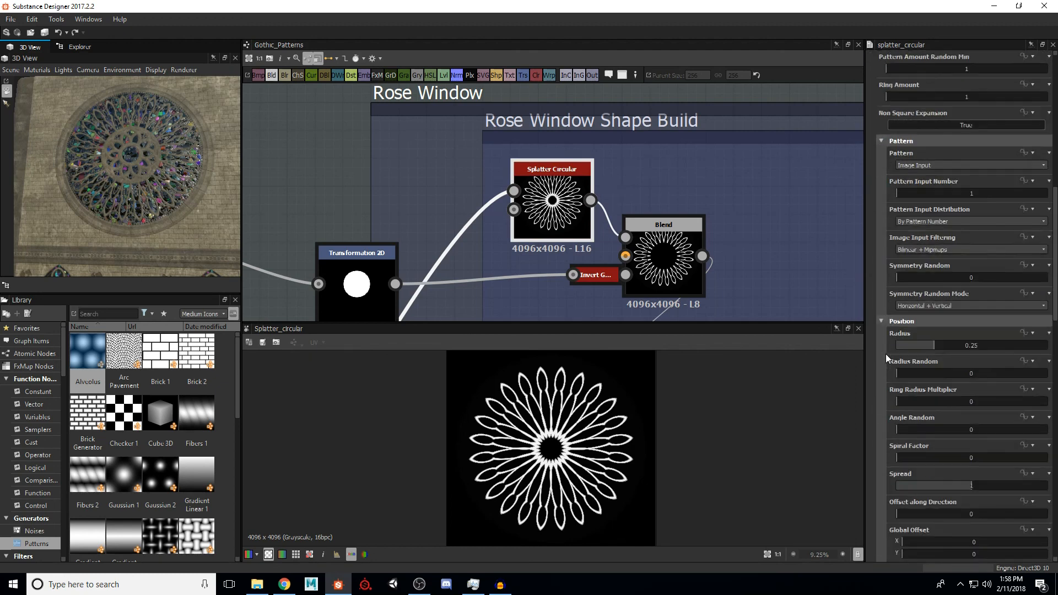
pyautogui.scroll(-3, 884, 353)
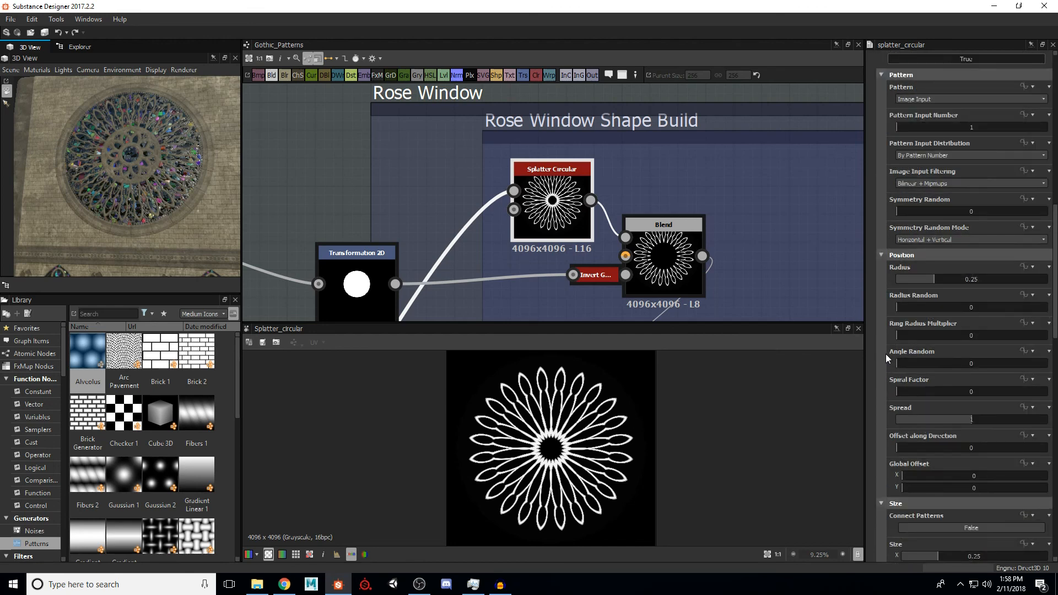
pyautogui.scroll(-6, 885, 354)
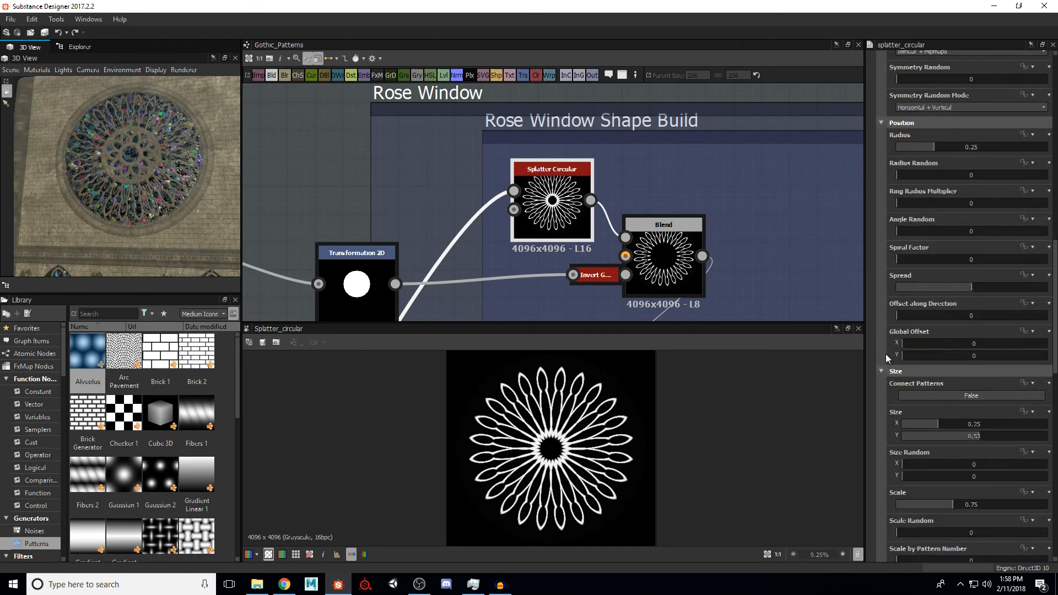
# Step: Examine the Splatter Circular node's scale, rotation, color and blending parameters
pyautogui.scroll(-2, 890, 356)
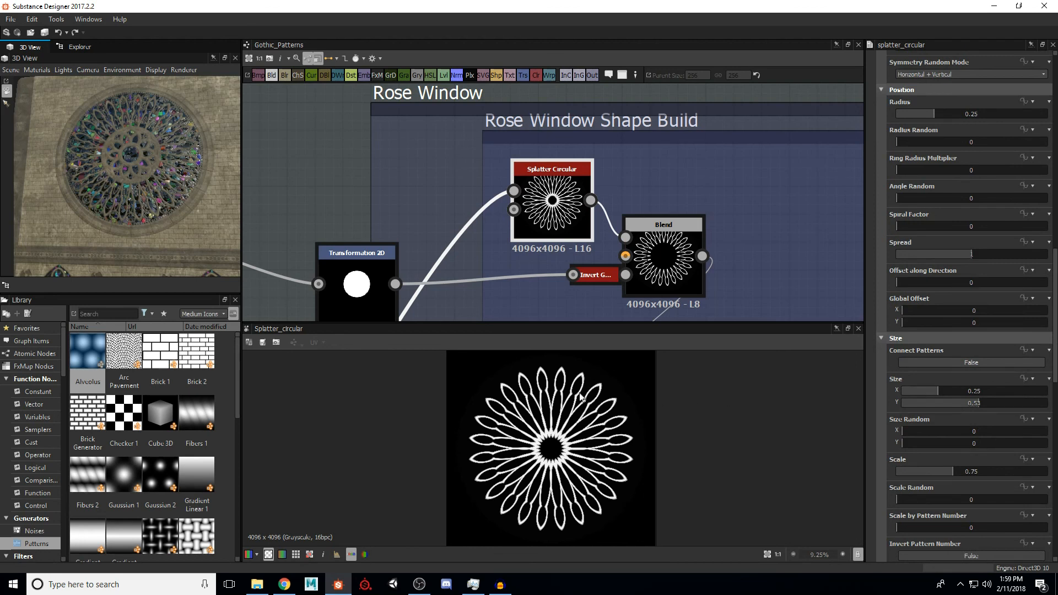
pyautogui.scroll(-8, 957, 427)
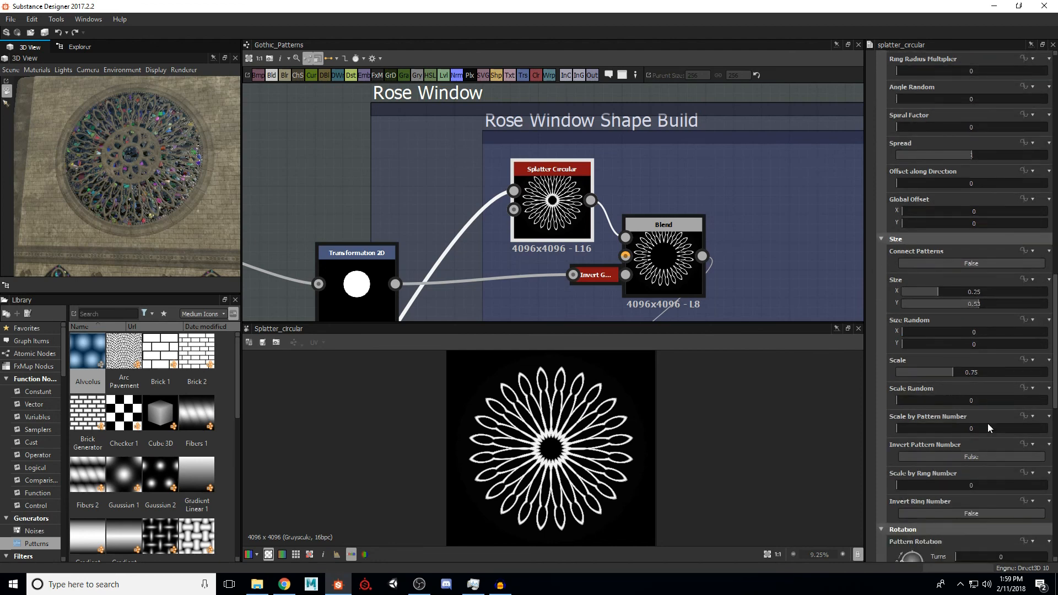
pyautogui.scroll(-12, 896, 418)
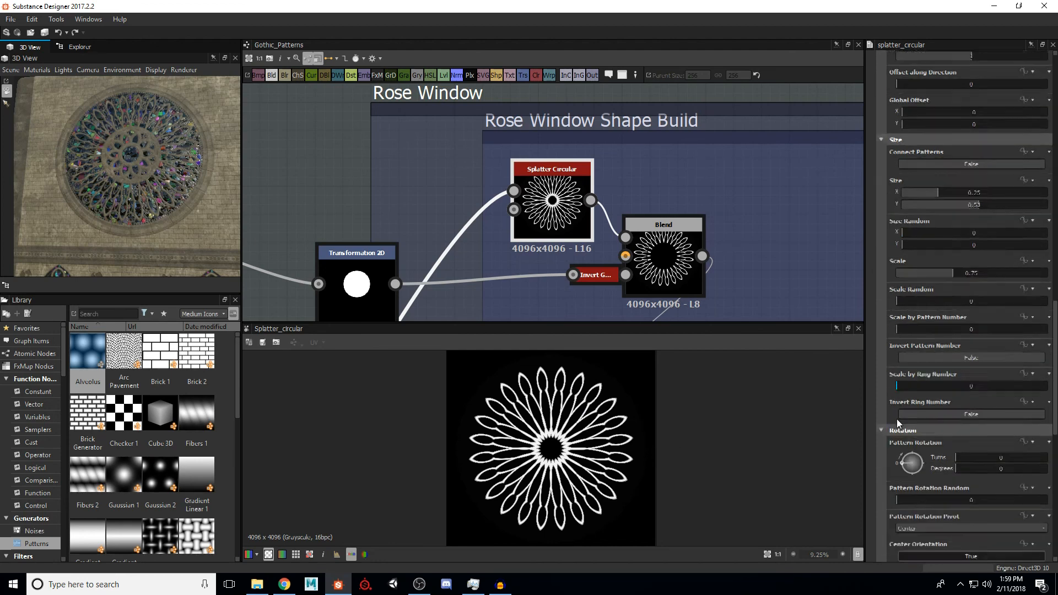
pyautogui.scroll(-9, 897, 418)
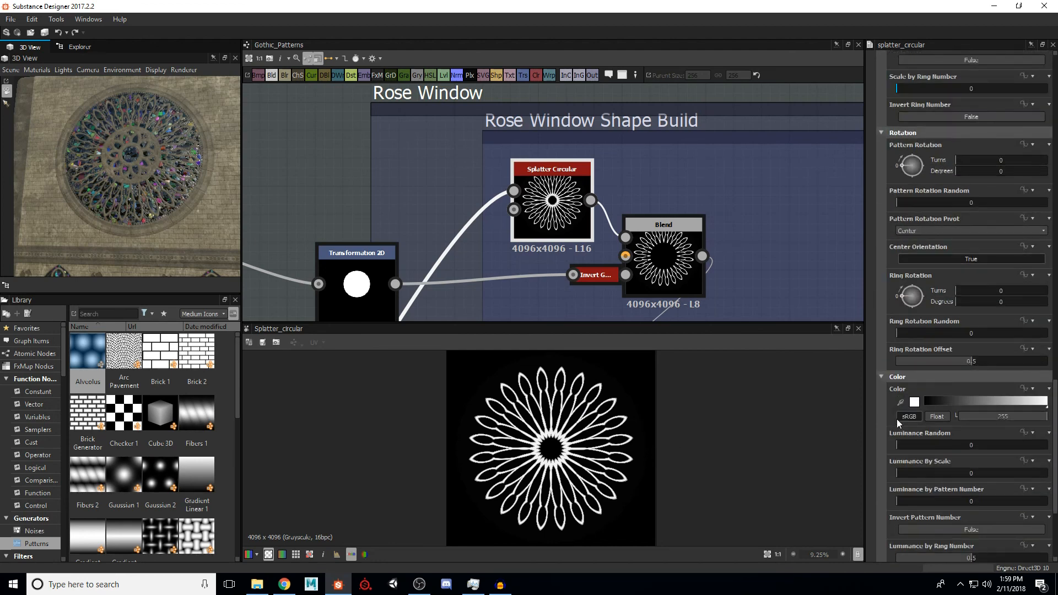
pyautogui.scroll(-1, 897, 423)
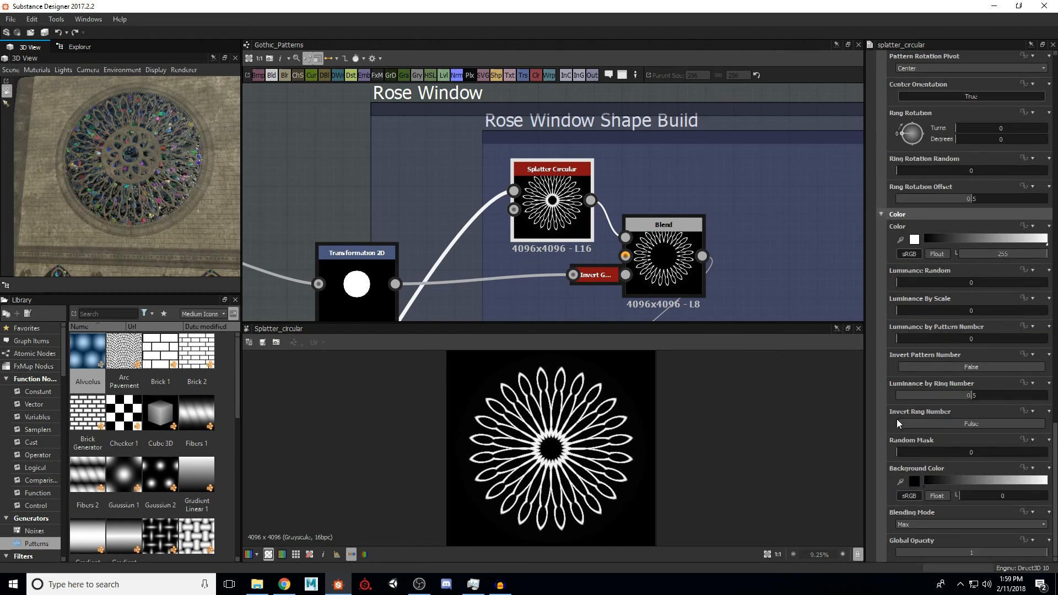
pyautogui.scroll(4, 547, 432)
pyautogui.scroll(-2, 546, 431)
pyautogui.scroll(-2, 634, 293)
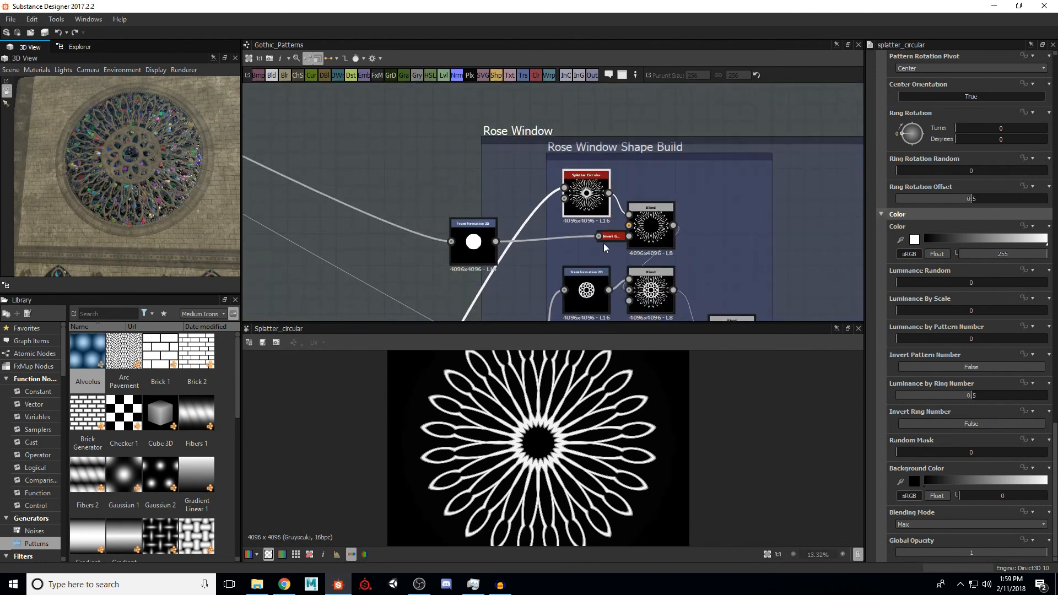
# Step: Preview the Blend node that masks out the Splatter Circular's centre in the Rose Window Shape Build group
pyautogui.doubleClick(659, 234)
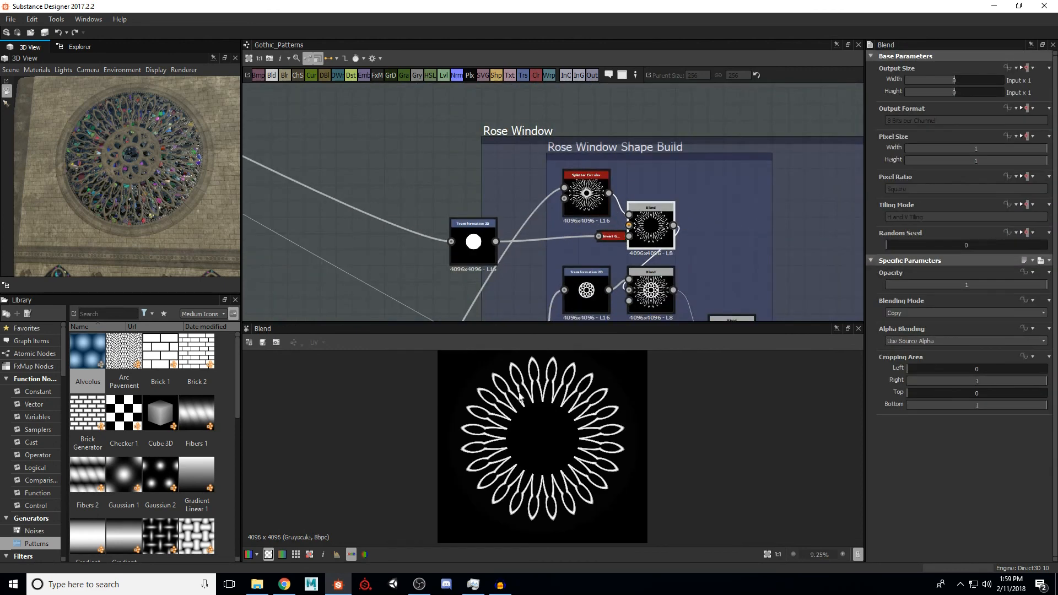
pyautogui.scroll(-2, 647, 260)
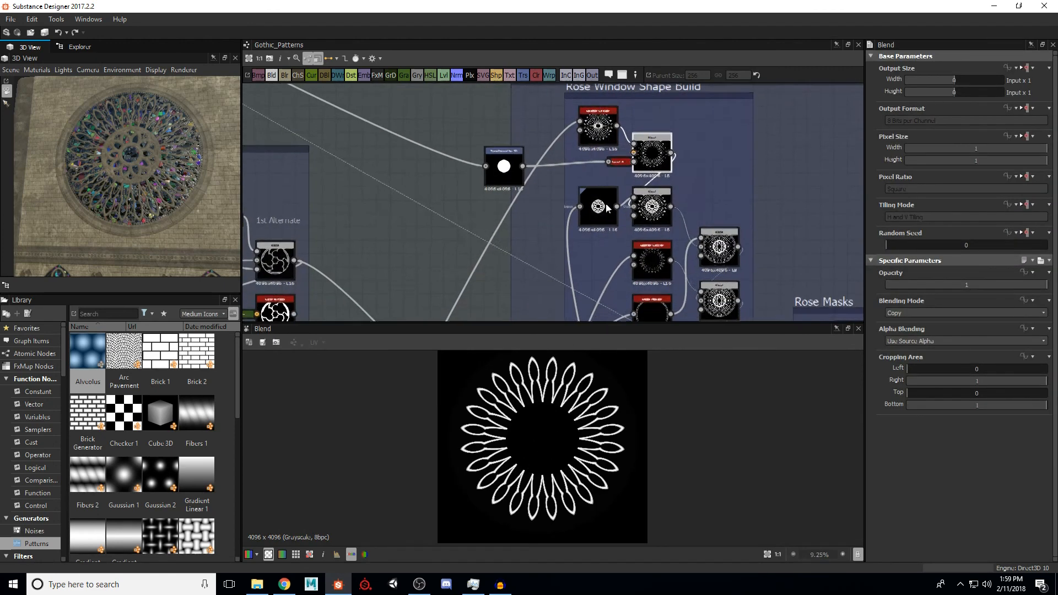
pyautogui.scroll(-1, 550, 393)
pyautogui.moveTo(688, 231); pyautogui.dragTo(644, 222, button='middle')
# Step: Locate the Shape Combines group and preview the Splatter Circular node at its upper edge
pyautogui.scroll(1, 544, 201)
pyautogui.scroll(-7, 538, 219)
pyautogui.moveTo(537, 219); pyautogui.dragTo(545, 101, button='middle')
pyautogui.moveTo(578, 256); pyautogui.dragTo(580, 206, button='middle')
pyautogui.scroll(2, 587, 240)
pyautogui.moveTo(580, 274); pyautogui.dragTo(615, 209, button='middle')
pyautogui.scroll(2, 614, 209)
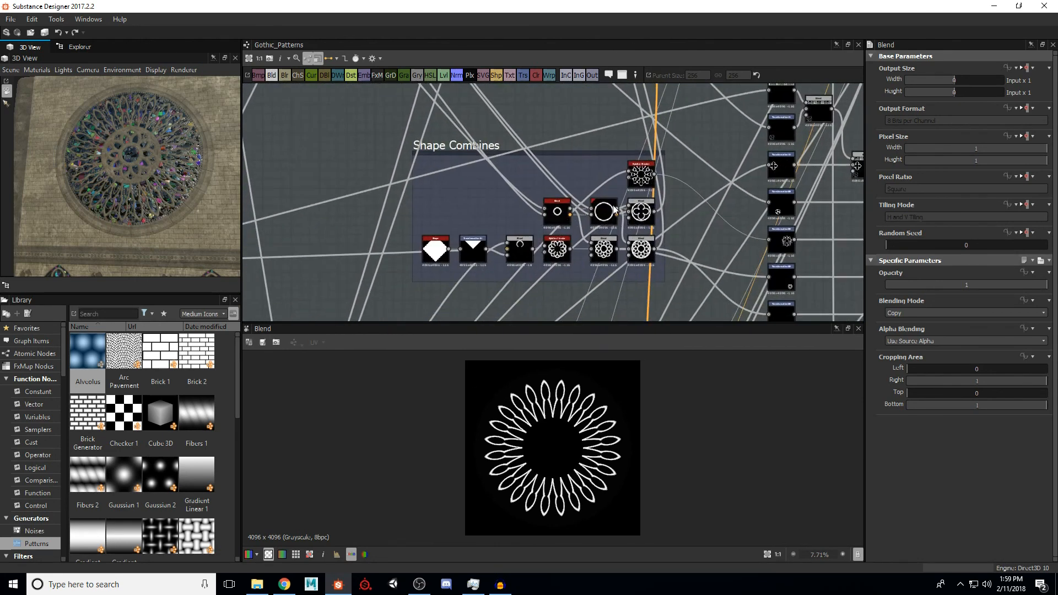
pyautogui.scroll(2, 534, 257)
pyautogui.moveTo(676, 141); pyautogui.dragTo(655, 179, button='middle')
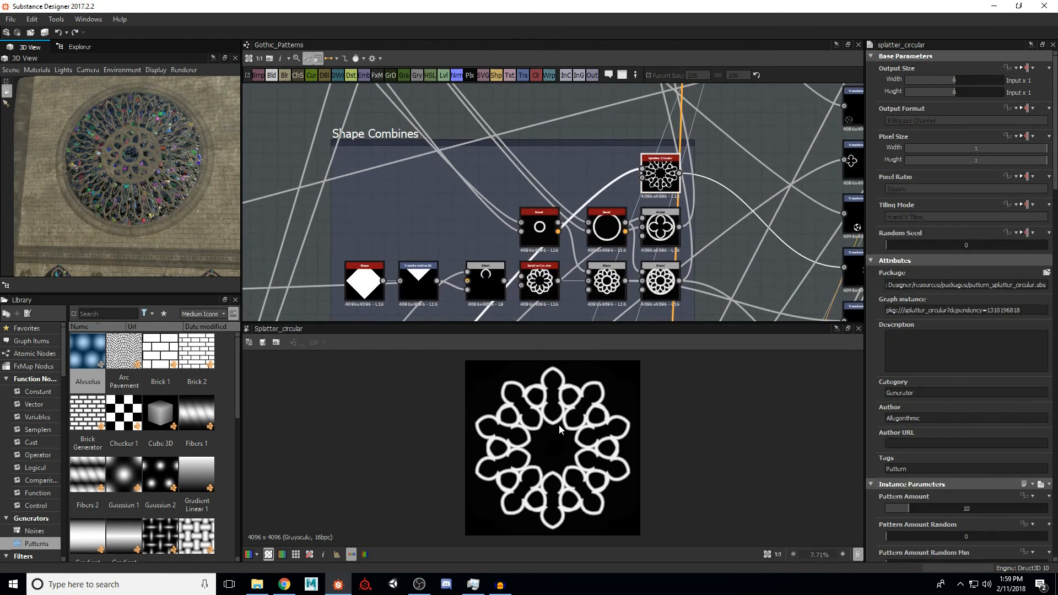
# Step: Trace the connection feeding the Shape Combines group's upper Splatter Circular node back towards its source pattern
pyautogui.moveTo(538, 273); pyautogui.dragTo(570, 216, button='middle')
pyautogui.scroll(-4, 569, 217)
pyautogui.moveTo(512, 283); pyautogui.dragTo(596, 178, button='middle')
pyautogui.scroll(4, 512, 262)
pyautogui.moveTo(695, 135); pyautogui.dragTo(578, 233, button='middle')
pyautogui.moveTo(677, 154); pyautogui.dragTo(576, 240, button='middle')
pyautogui.moveTo(656, 182); pyautogui.dragTo(567, 256, button='middle')
pyautogui.moveTo(649, 184); pyautogui.dragTo(576, 303, button='middle')
# Step: Examine the upper Splatter Circular node's pattern amount, radius, size, scale and rotation parameters
pyautogui.scroll(-10, 881, 405)
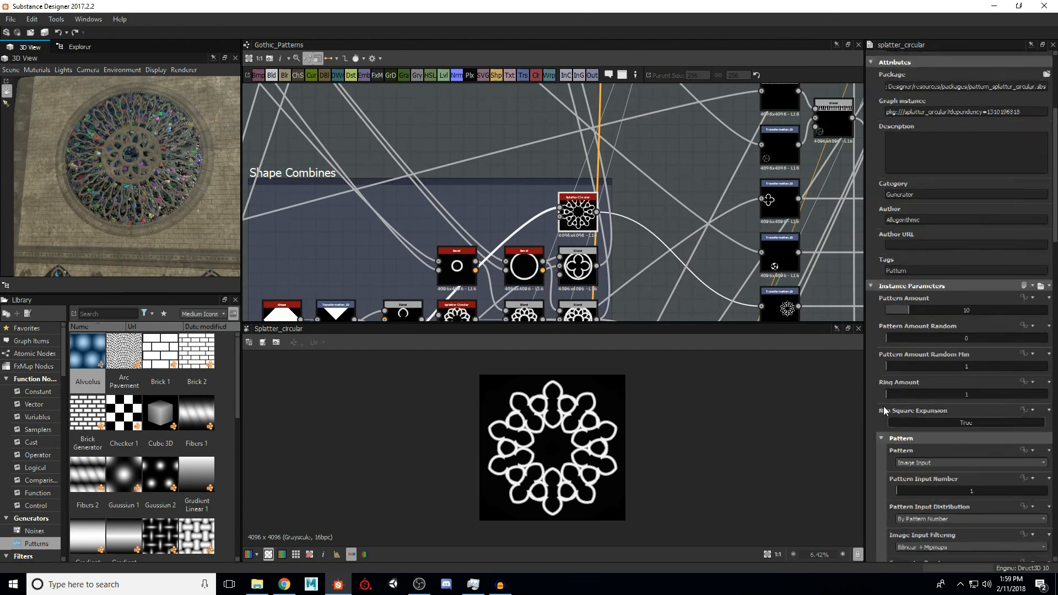
pyautogui.scroll(-6, 883, 405)
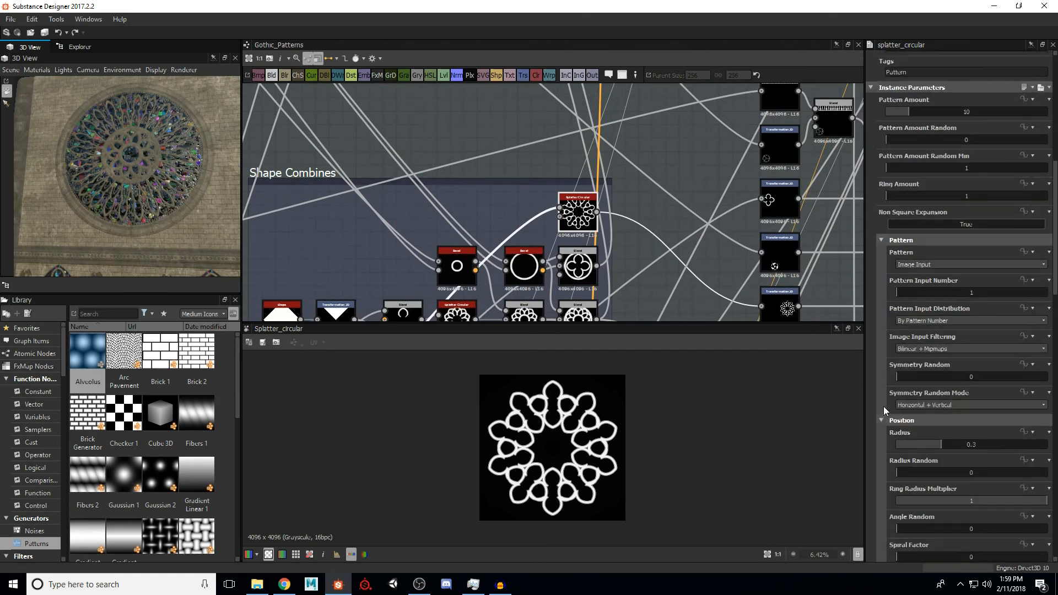
pyautogui.scroll(-10, 897, 399)
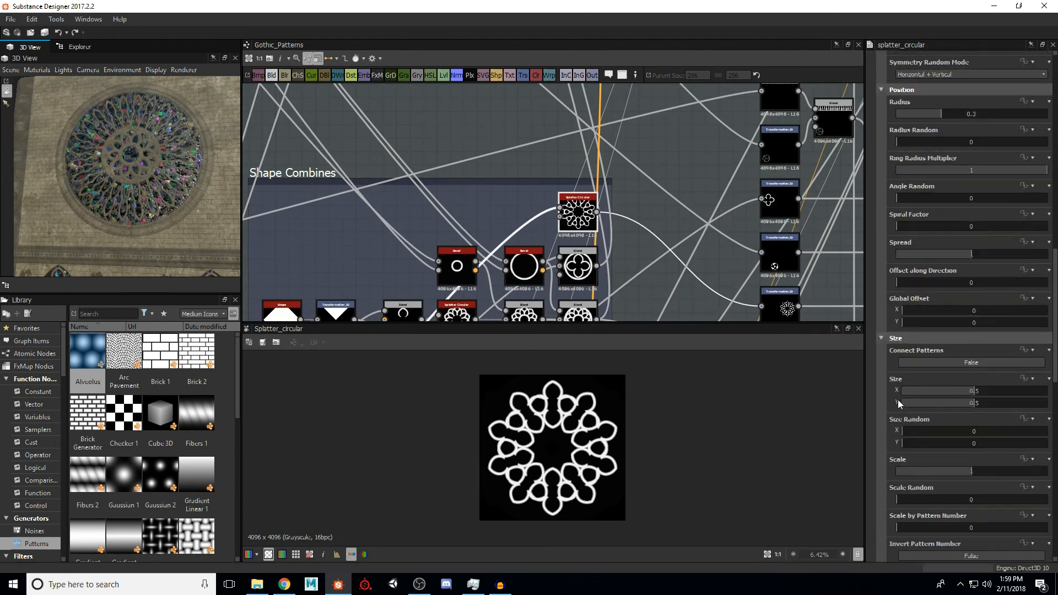
pyautogui.scroll(-9, 897, 399)
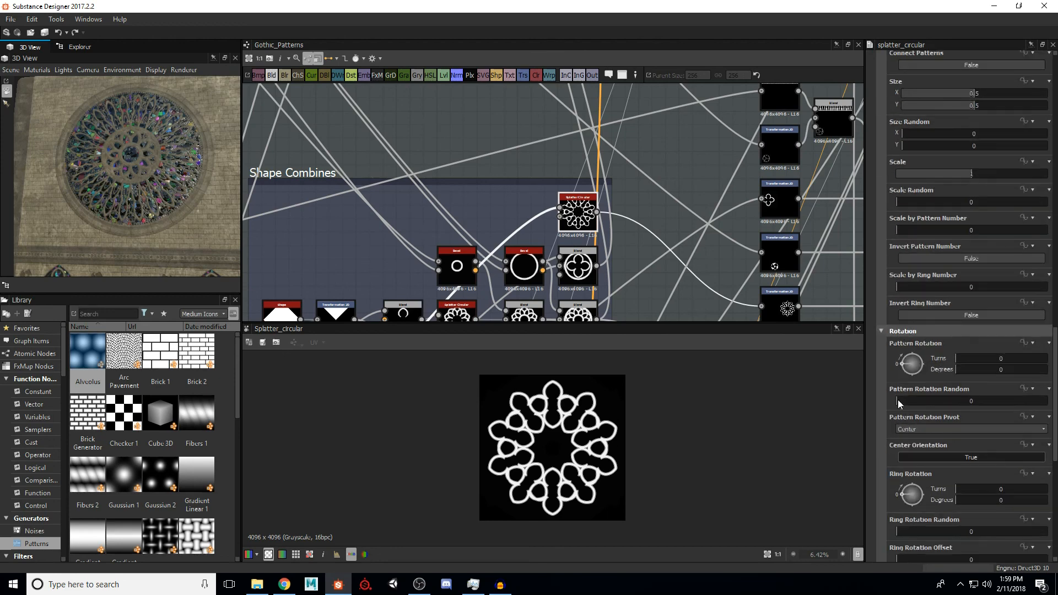
pyautogui.scroll(8, 908, 411)
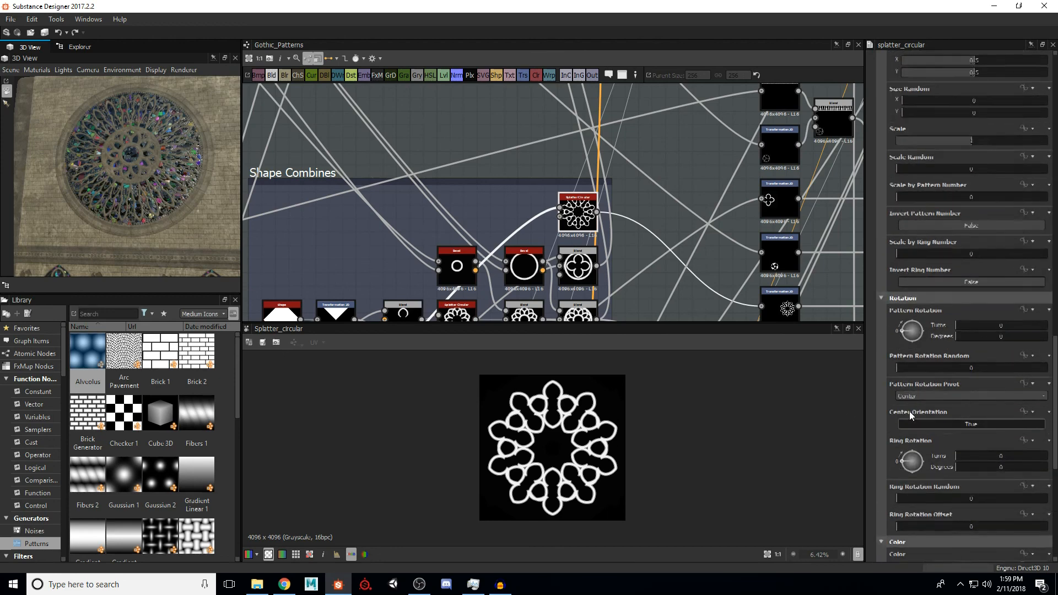
pyautogui.scroll(10, 909, 410)
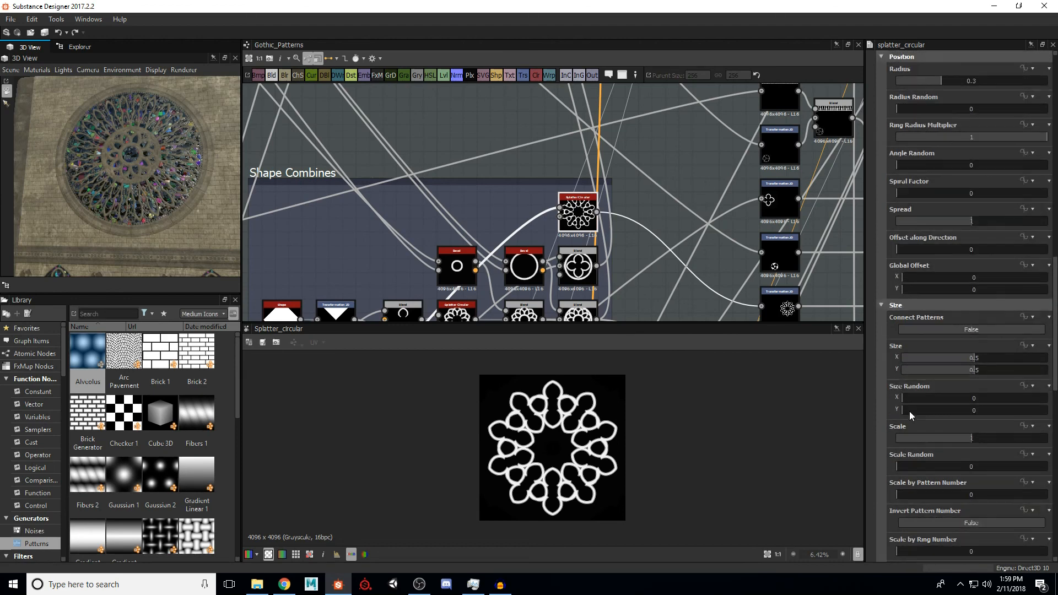
pyautogui.scroll(7, 909, 414)
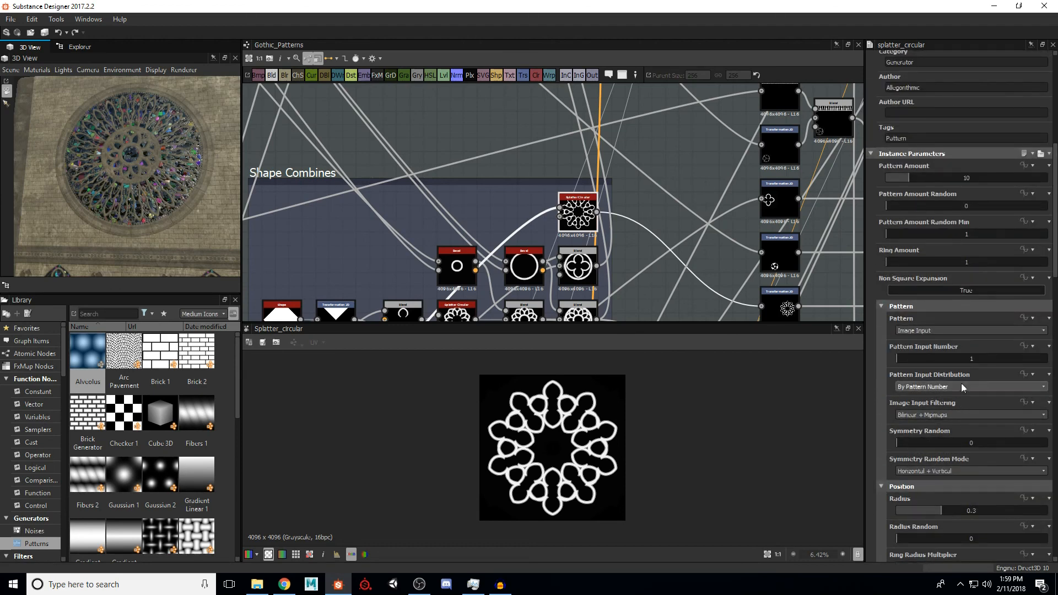
# Step: Inspect in close-up where the repeated shapes overlap in the Splatter Circular preview
pyautogui.scroll(5, 551, 425)
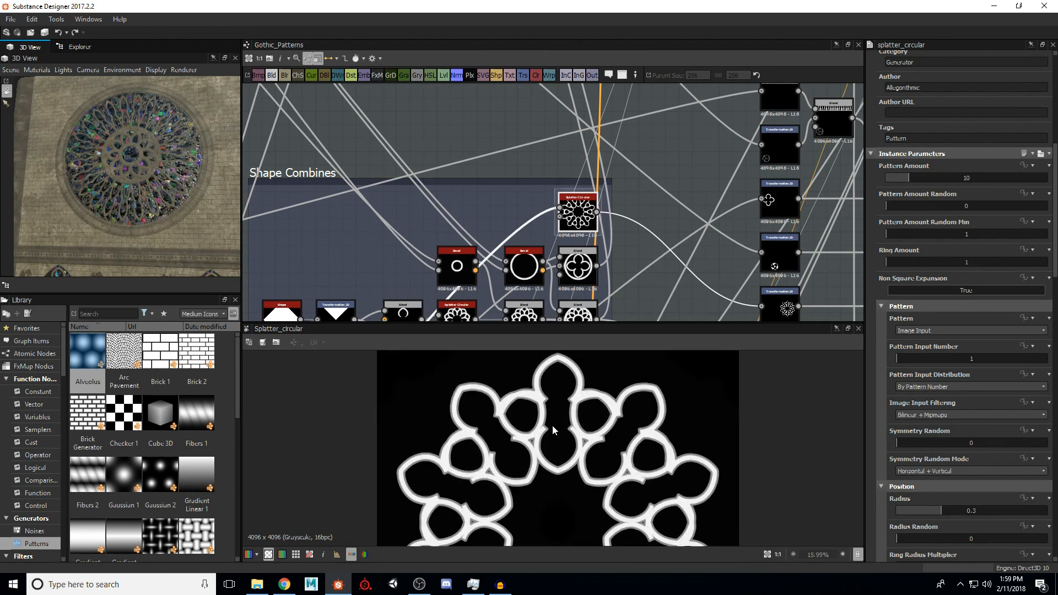
pyautogui.scroll(1, 546, 441)
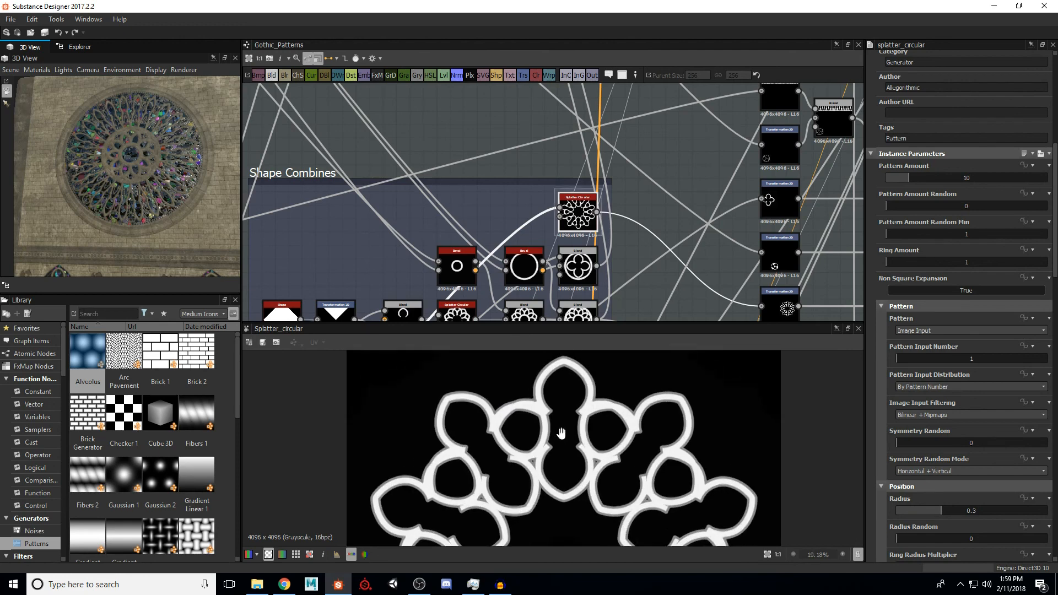
pyautogui.scroll(-4, 512, 473)
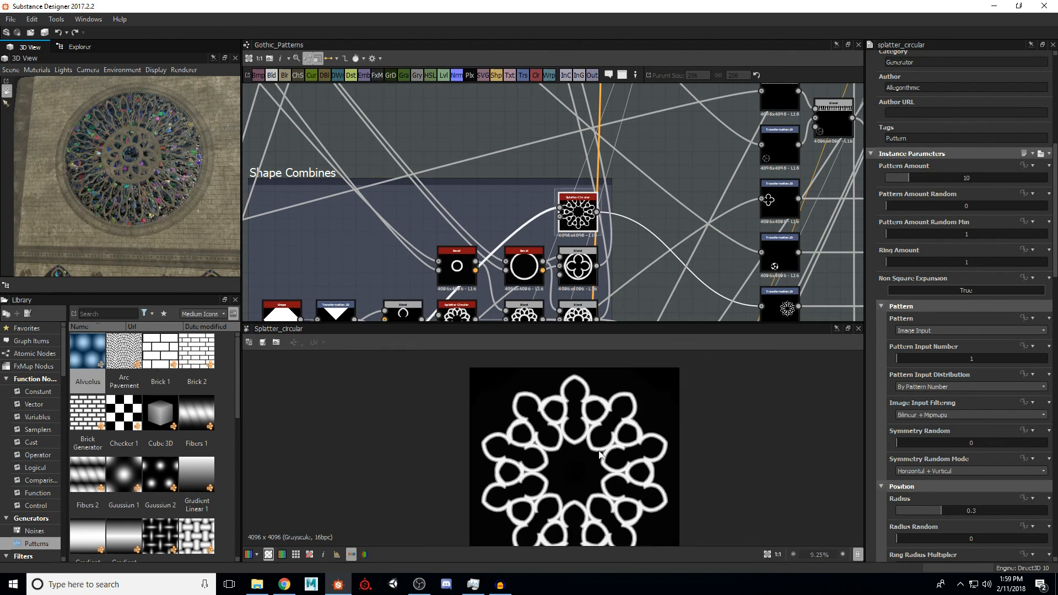
pyautogui.moveTo(667, 460); pyautogui.dragTo(662, 453, button='middle')
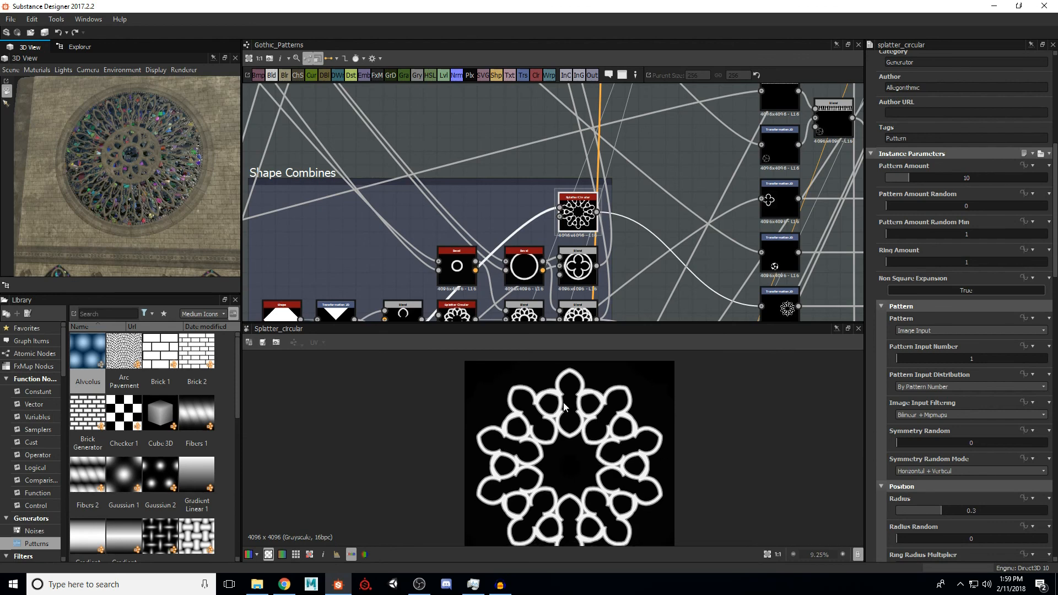
pyautogui.scroll(6, 622, 459)
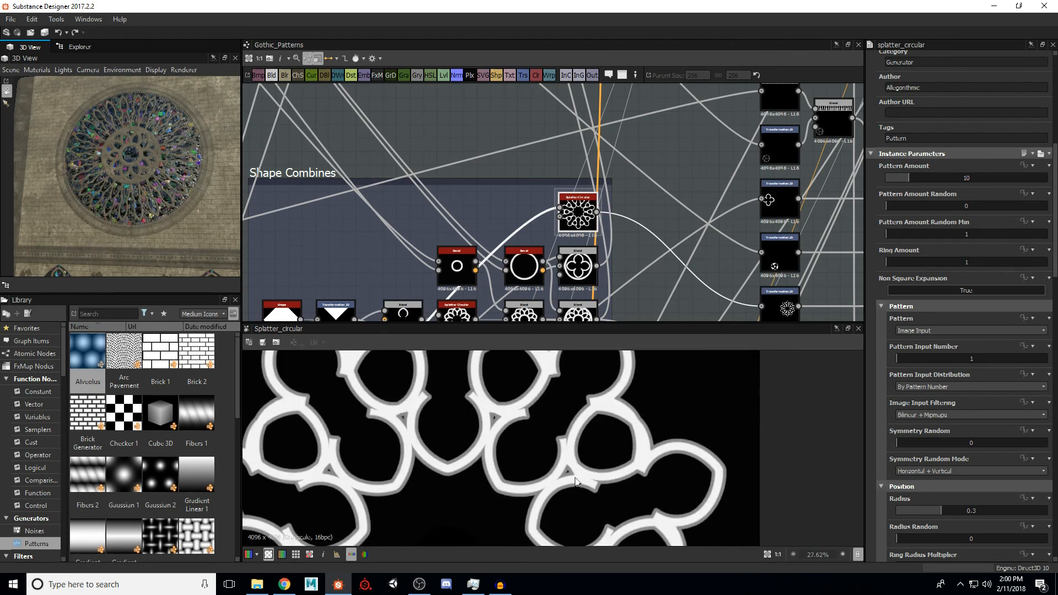
pyautogui.scroll(-4, 523, 424)
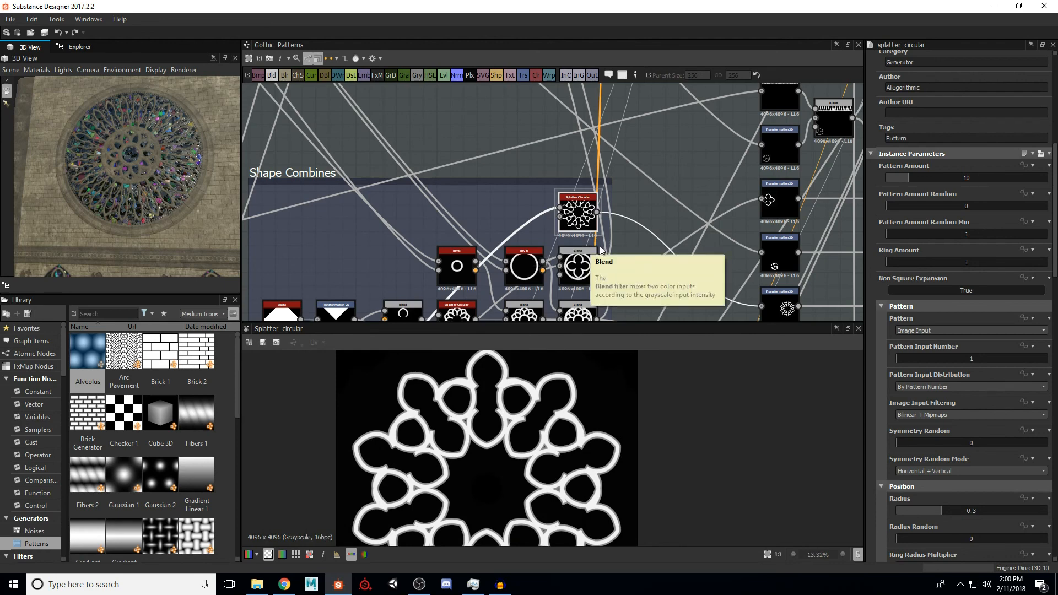
# Step: Preview the small and large Bevel rings and the Blend that combines the large ring with the four-leaf shape
pyautogui.moveTo(562, 249); pyautogui.dragTo(594, 175, button='middle')
pyautogui.scroll(2, 518, 193)
pyautogui.doubleClick(487, 194)
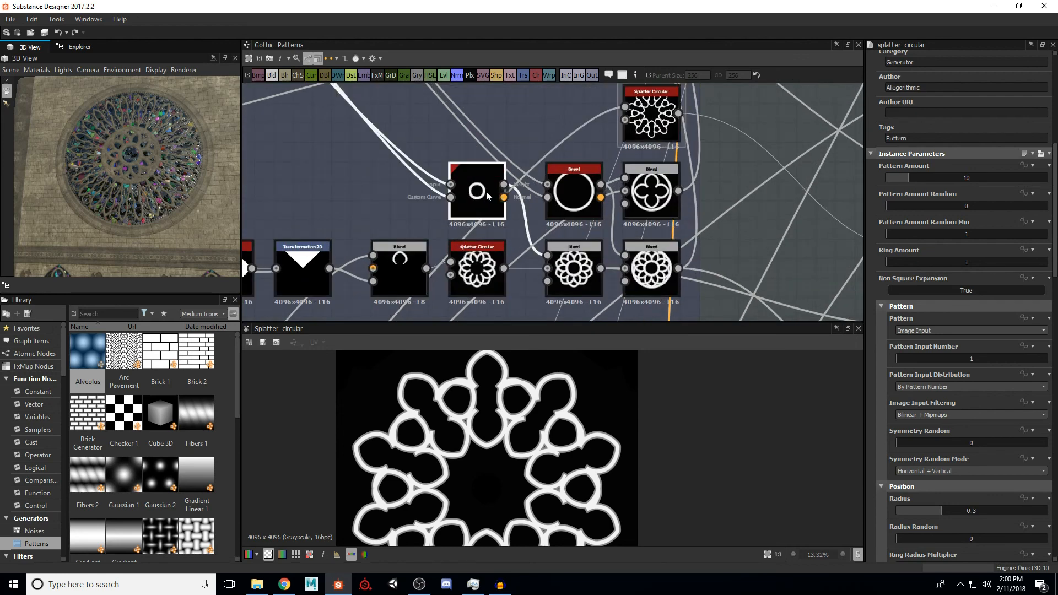
pyautogui.scroll(1, 495, 466)
pyautogui.doubleClick(578, 193)
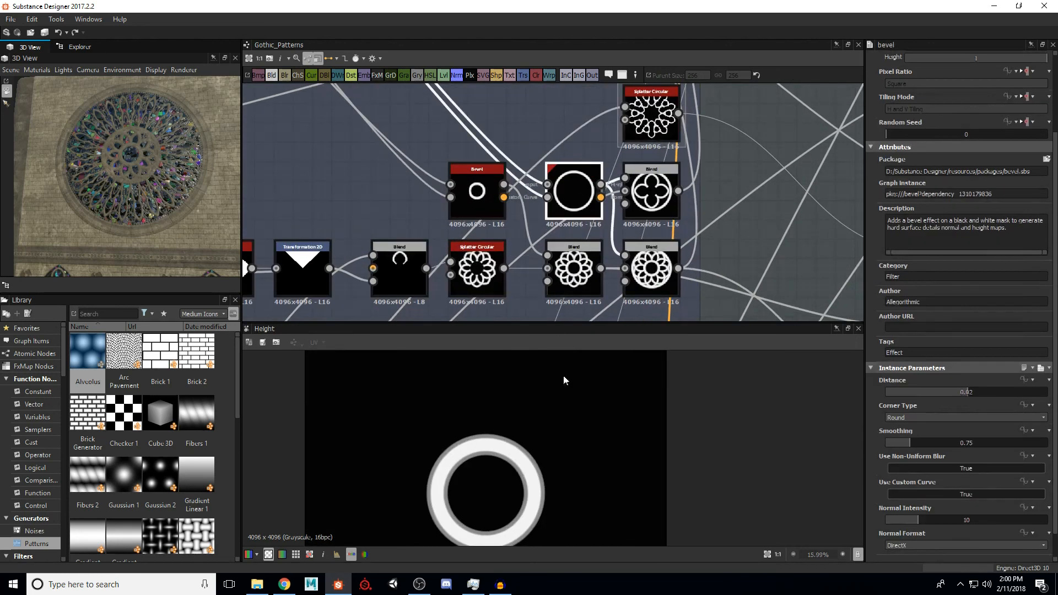
pyautogui.scroll(-2, 554, 445)
pyautogui.moveTo(495, 209); pyautogui.dragTo(477, 240, button='middle')
pyautogui.doubleClick(633, 229)
pyautogui.scroll(-1, 530, 428)
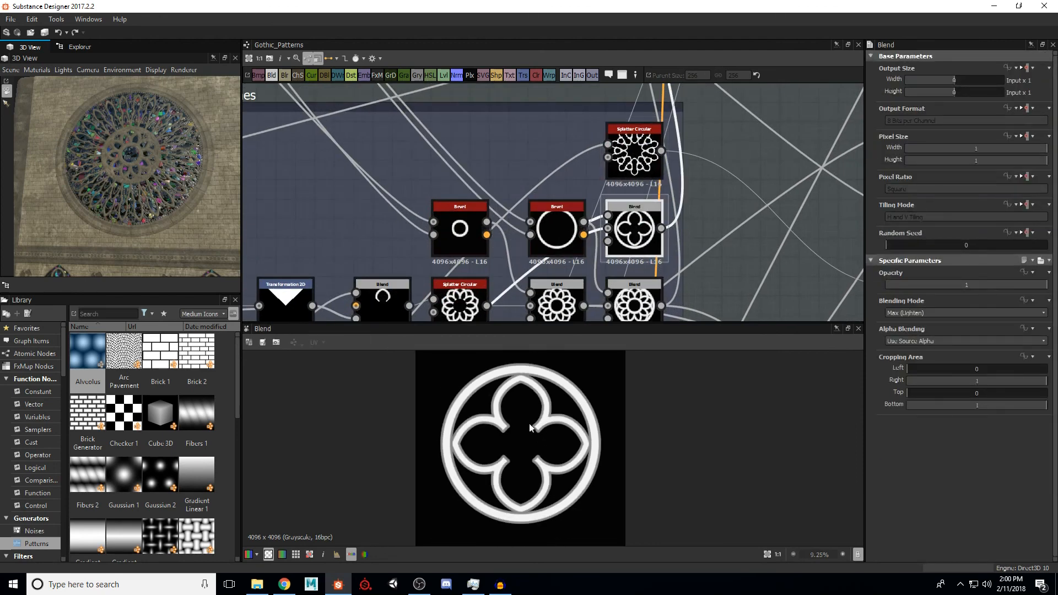
# Step: Inspect the ringed four-leaf ornament up close on the rose window in the 3D view
pyautogui.moveTo(198, 234); pyautogui.dragTo(131, 159, button='middle')
pyautogui.scroll(3, 186, 177)
pyautogui.scroll(1, 185, 183)
pyautogui.scroll(4, 133, 153)
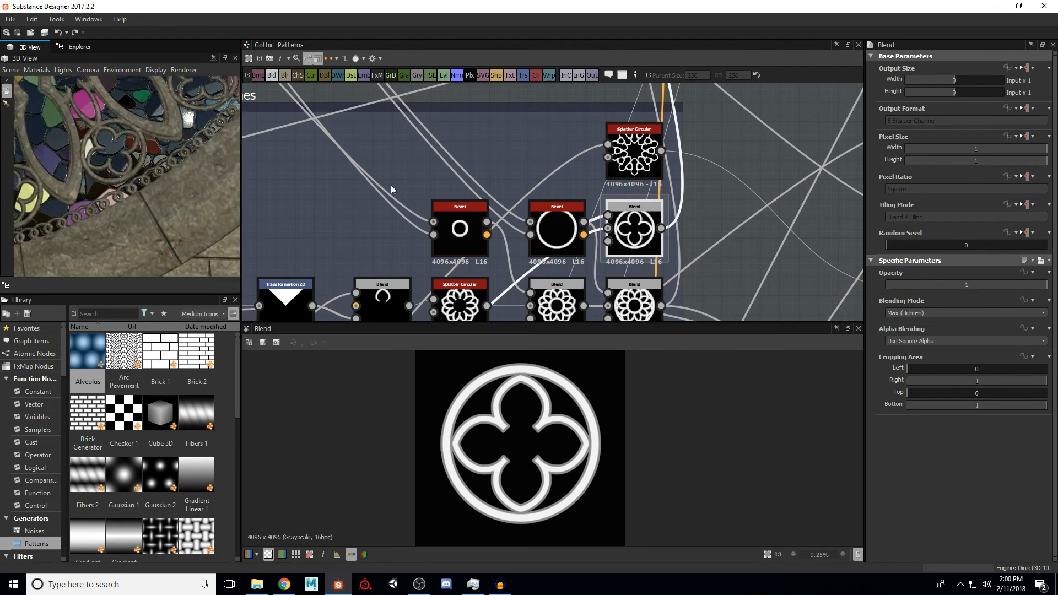
# Step: Preview the Blend node that isolates the pointed arch shape in the lower row of Shape Combines
pyautogui.moveTo(560, 192); pyautogui.dragTo(566, 162, button='middle')
pyautogui.scroll(-2, 568, 158)
pyautogui.scroll(1, 424, 248)
pyautogui.moveTo(418, 248); pyautogui.dragTo(566, 174, button='middle')
pyautogui.scroll(1, 435, 237)
pyautogui.scroll(-2, 439, 238)
pyautogui.doubleClick(575, 173)
# Step: Trace the pointed arch Blend's incoming connection back towards its source pattern
pyautogui.scroll(-1, 561, 157)
pyautogui.moveTo(485, 281); pyautogui.dragTo(578, 138, button='middle')
pyautogui.scroll(2, 578, 144)
pyautogui.scroll(1, 578, 187)
pyautogui.moveTo(578, 188); pyautogui.dragTo(523, 305, button='middle')
pyautogui.moveTo(637, 132); pyautogui.dragTo(518, 291, button='middle')
pyautogui.scroll(2, 573, 207)
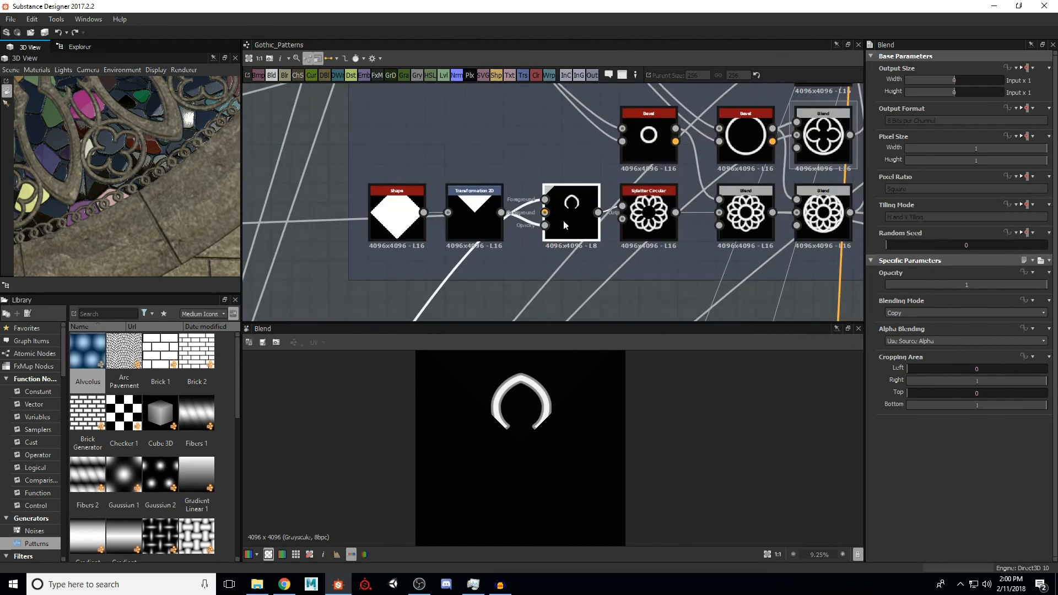
# Step: Preview the lower row's Shape, Transformation 2D and Blend nodes that mask the pointed arch
pyautogui.click(409, 212)
pyautogui.click(474, 217)
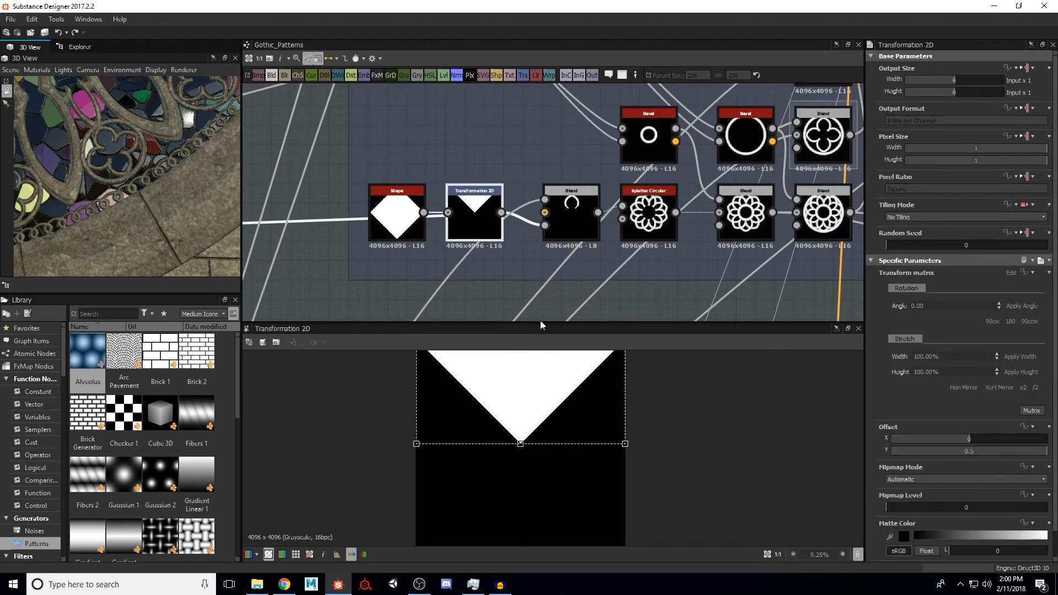
pyautogui.click(577, 217)
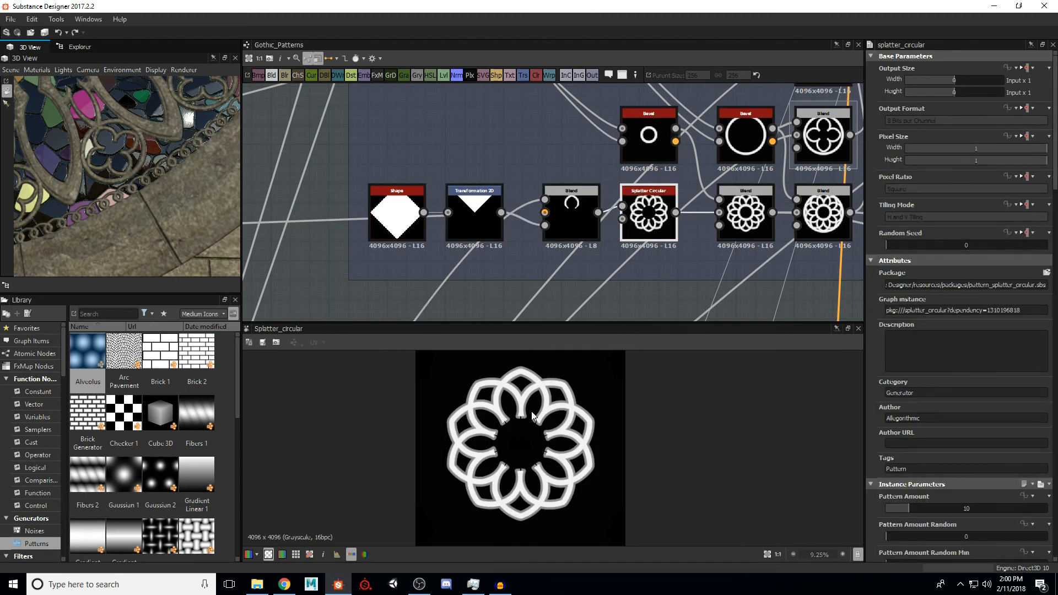
# Step: Inspect the overlapping arches and their inner ends in the lower row's Splatter Circular preview
pyautogui.scroll(2, 533, 423)
pyautogui.moveTo(530, 408); pyautogui.dragTo(514, 412, button='middle')
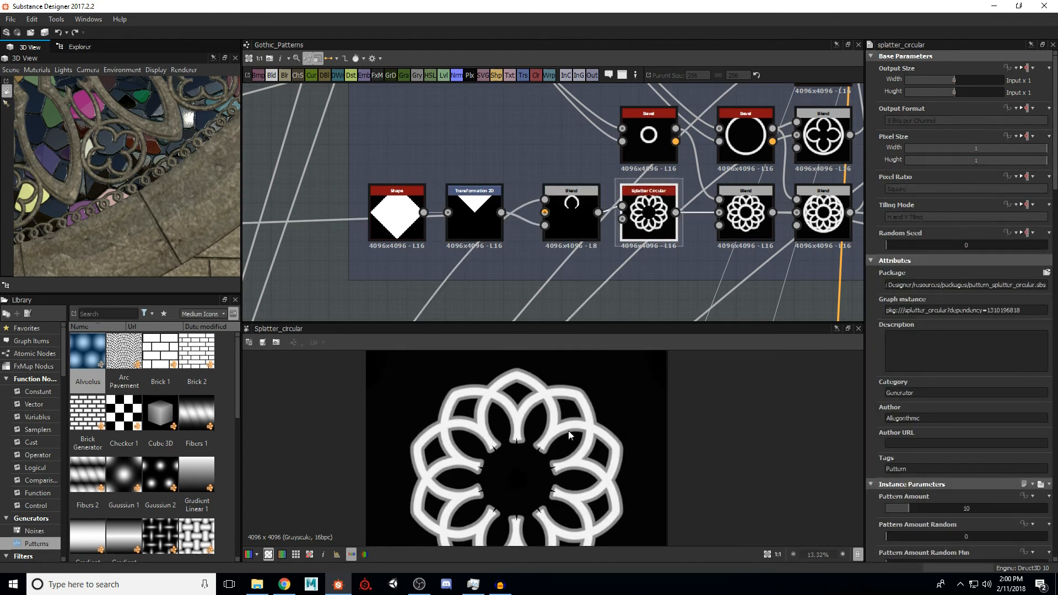
pyautogui.scroll(2, 529, 425)
pyautogui.moveTo(530, 425); pyautogui.dragTo(523, 407, button='middle')
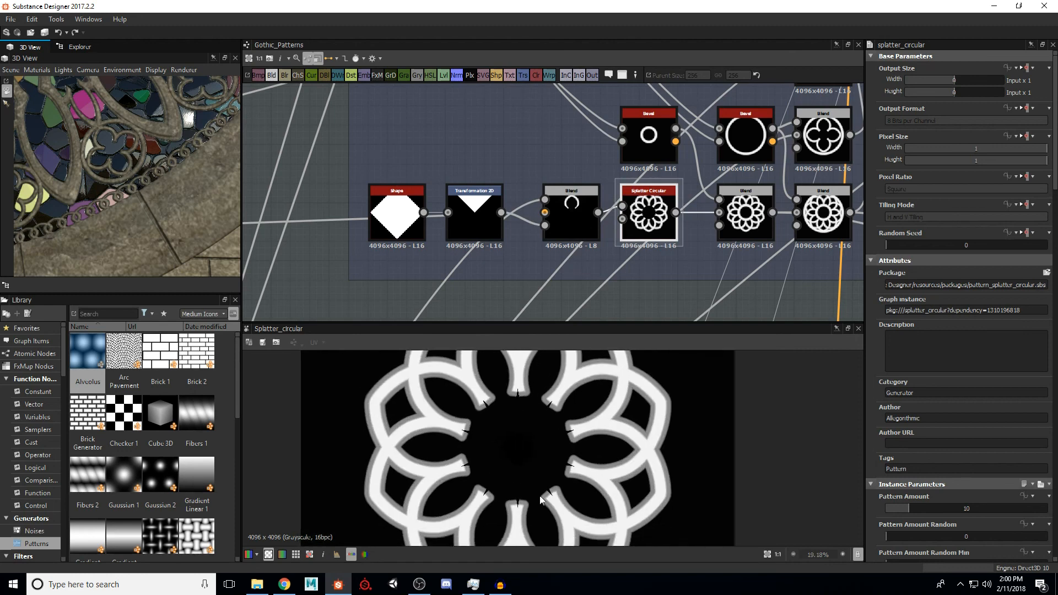
# Step: Preview the two Blend nodes that add the inner ring and the outer ring to the interlaced arches
pyautogui.moveTo(712, 274); pyautogui.dragTo(615, 283, button='middle')
pyautogui.doubleClick(646, 222)
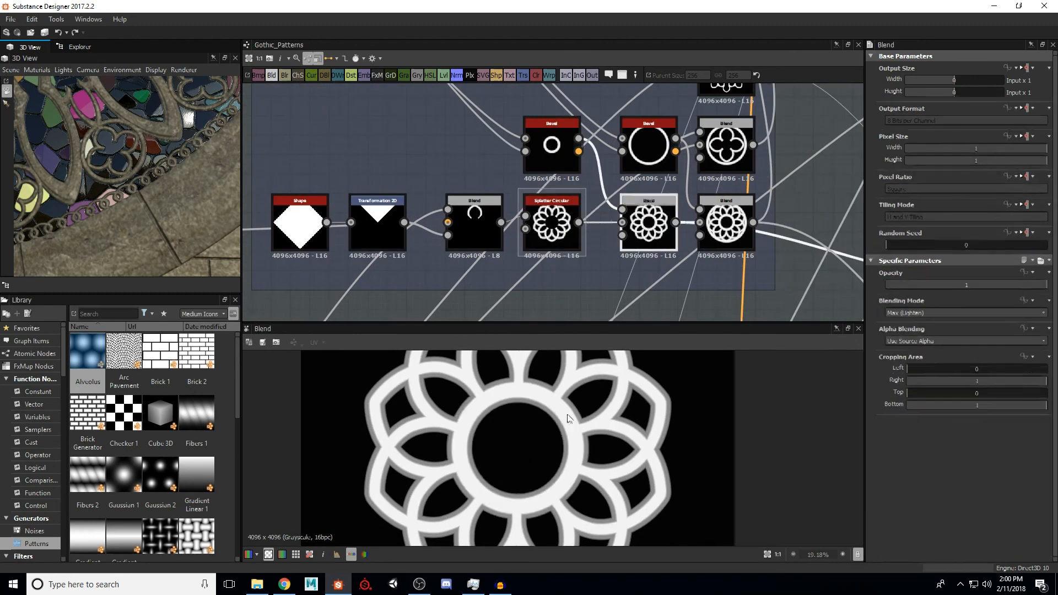
pyautogui.scroll(-4, 538, 428)
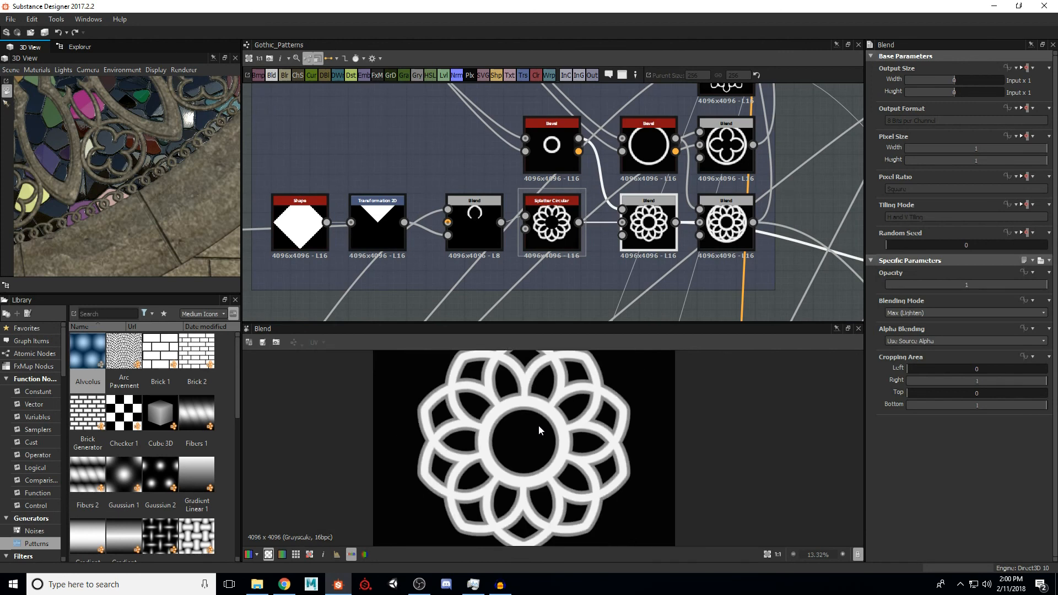
pyautogui.doubleClick(745, 227)
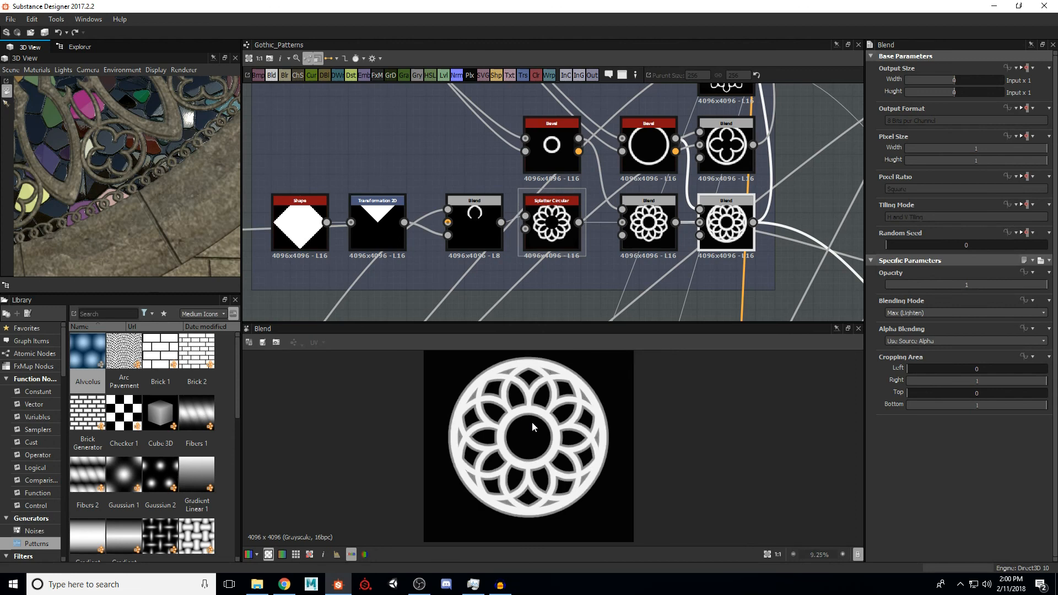
# Step: Preview the last Blend in the Transformation 2D chain that collects all the patterns on one sheet
pyautogui.scroll(-5, 122, 189)
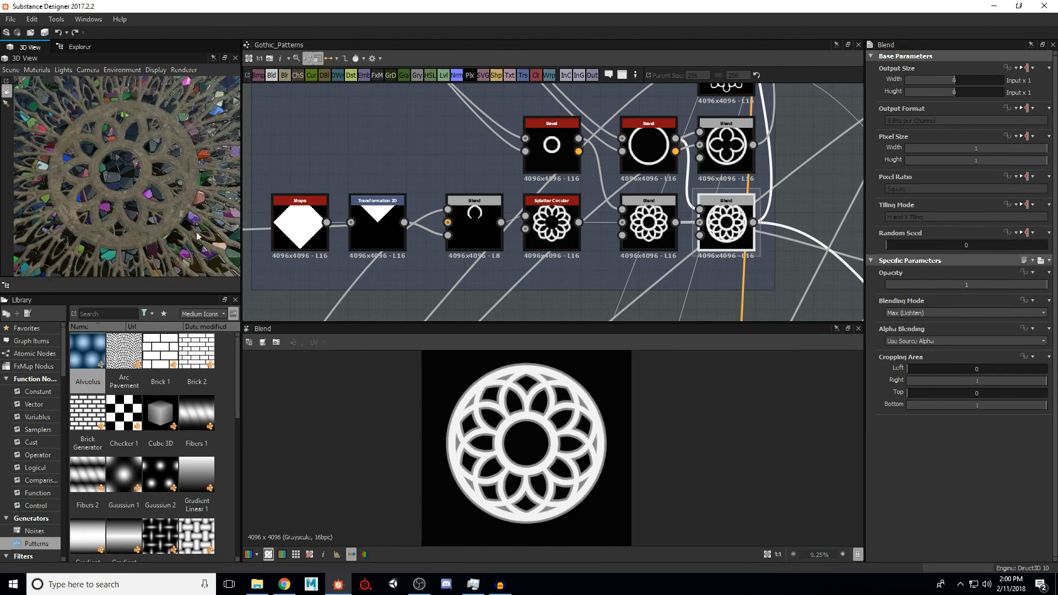
pyautogui.moveTo(687, 193); pyautogui.dragTo(606, 194, button='middle')
pyautogui.scroll(-5, 606, 193)
pyautogui.moveTo(680, 158); pyautogui.dragTo(620, 213, button='middle')
pyautogui.moveTo(628, 163); pyautogui.dragTo(520, 162, button='middle')
pyautogui.scroll(4, 557, 172)
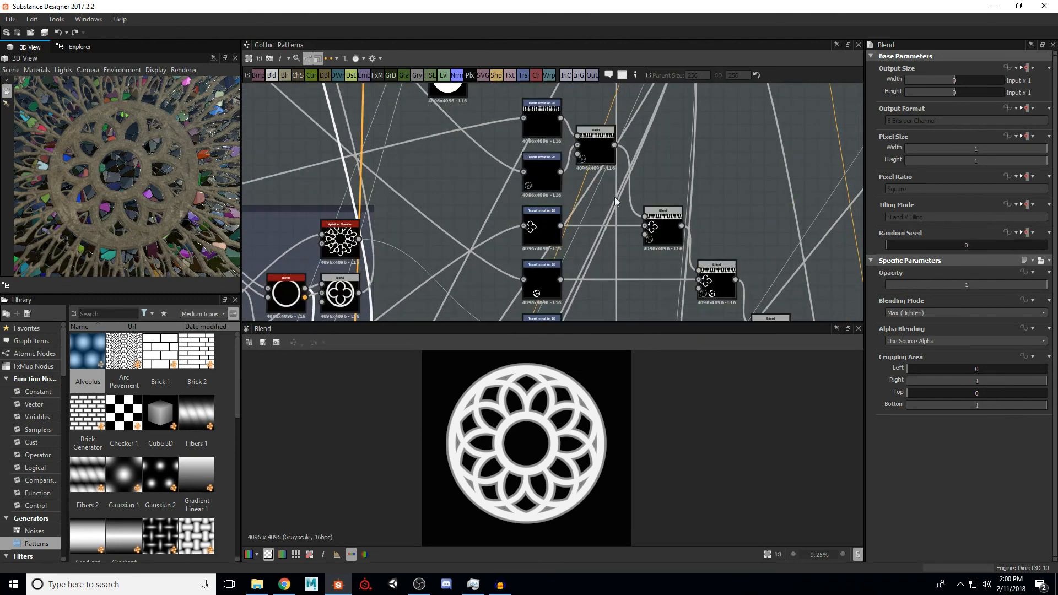
pyautogui.moveTo(691, 270); pyautogui.dragTo(652, 231, button='middle')
pyautogui.scroll(-1, 652, 230)
pyautogui.moveTo(708, 288); pyautogui.dragTo(610, 189, button='middle')
pyautogui.moveTo(667, 228); pyautogui.dragTo(642, 203, button='middle')
pyautogui.click(677, 247)
pyautogui.doubleClick(677, 246)
pyautogui.press('f')
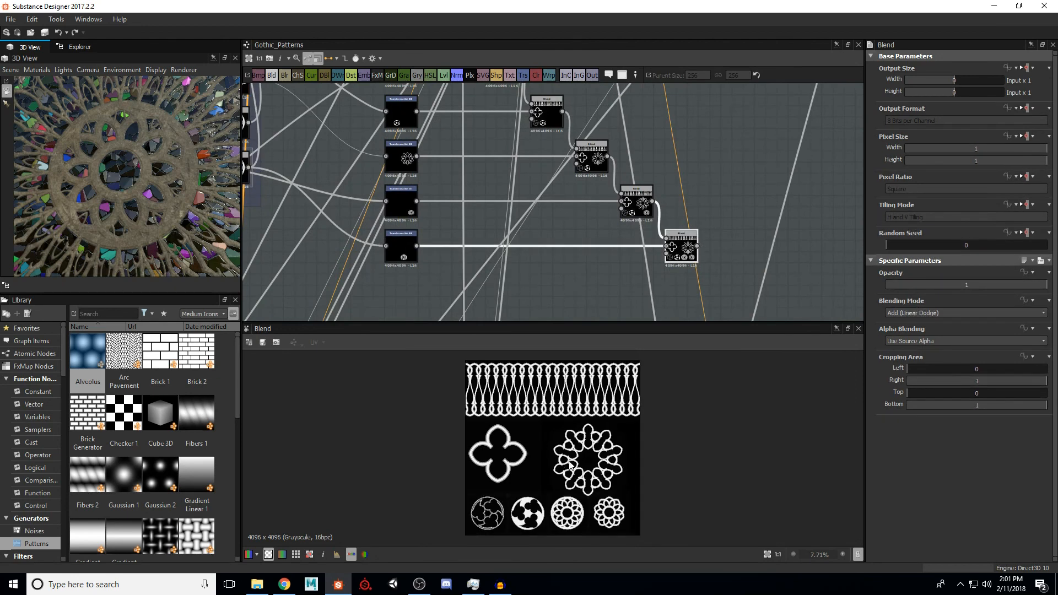
# Step: Inspect the collected pattern sheet up close, including its larger shapes and the row of four circular patterns
pyautogui.scroll(1, 577, 469)
pyautogui.moveTo(552, 425); pyautogui.dragTo(541, 445, button='middle')
pyautogui.moveTo(600, 472); pyautogui.dragTo(581, 434, button='middle')
pyautogui.scroll(1, 581, 433)
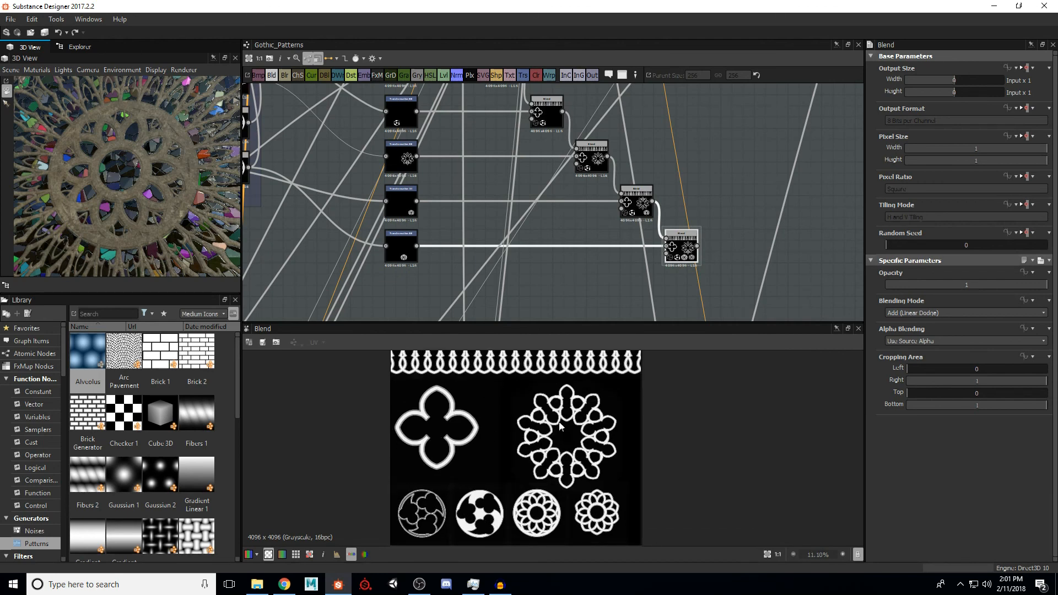
pyautogui.moveTo(478, 441); pyautogui.dragTo(480, 406, button='middle')
pyautogui.scroll(2, 573, 484)
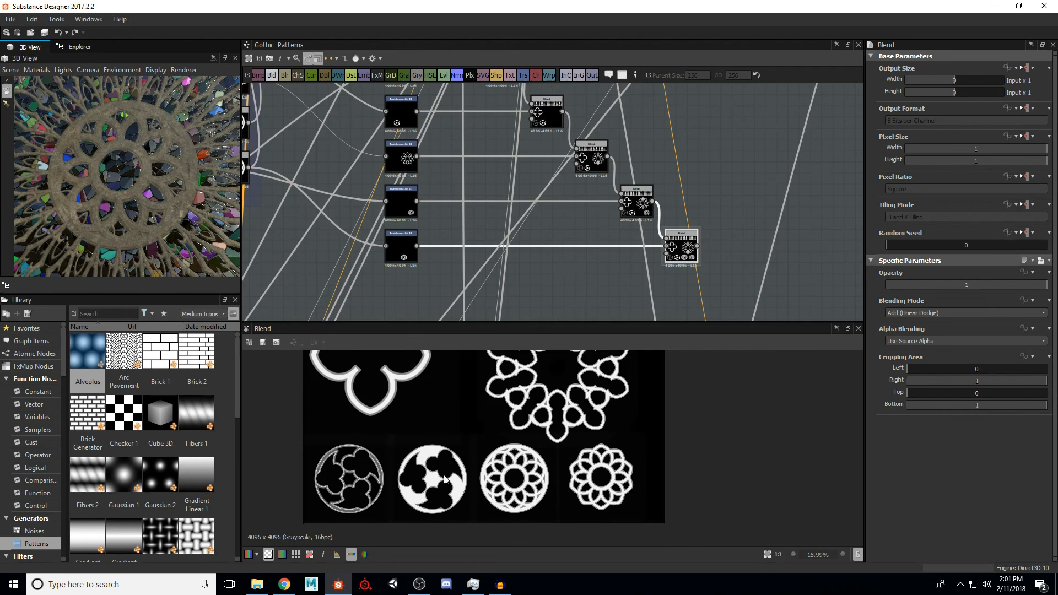
pyautogui.scroll(1, 380, 475)
pyautogui.moveTo(380, 474); pyautogui.dragTo(506, 442, button='middle')
pyautogui.scroll(3, 404, 459)
pyautogui.scroll(1, 506, 441)
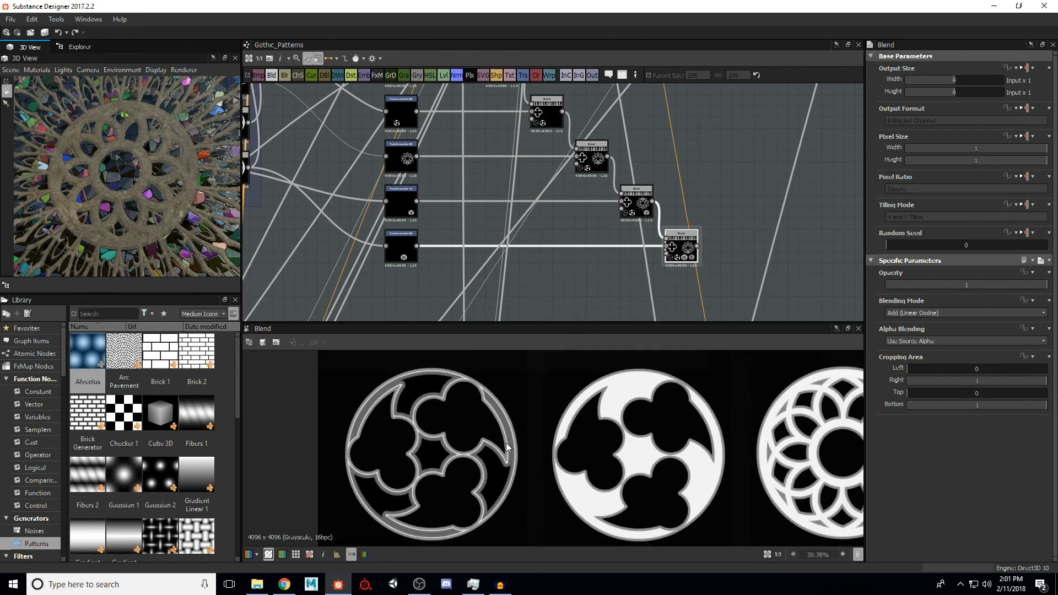
# Step: Move the pattern sheet's chain of Transformation 2D and Blend nodes farther away from the Shape Combines frame
pyautogui.scroll(-10, 506, 442)
pyautogui.scroll(-6, 526, 209)
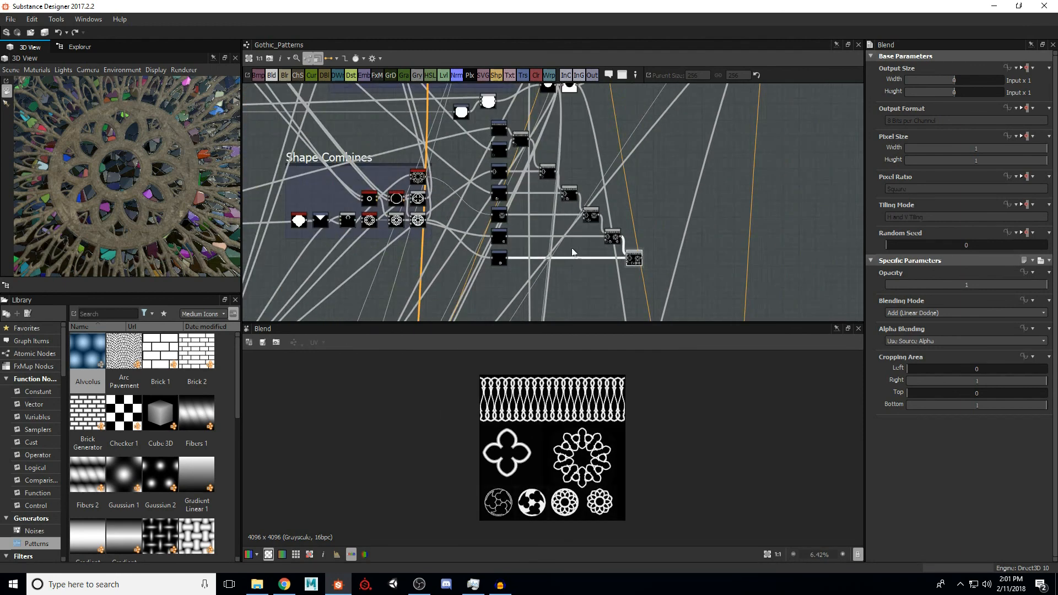
pyautogui.moveTo(520, 165); pyautogui.dragTo(787, 271)
pyautogui.click(555, 224)
# Step: Locate the Rose Window Shape Build frame and preview its first Splatter Circular node
pyautogui.moveTo(550, 225); pyautogui.dragTo(601, 343, button='middle')
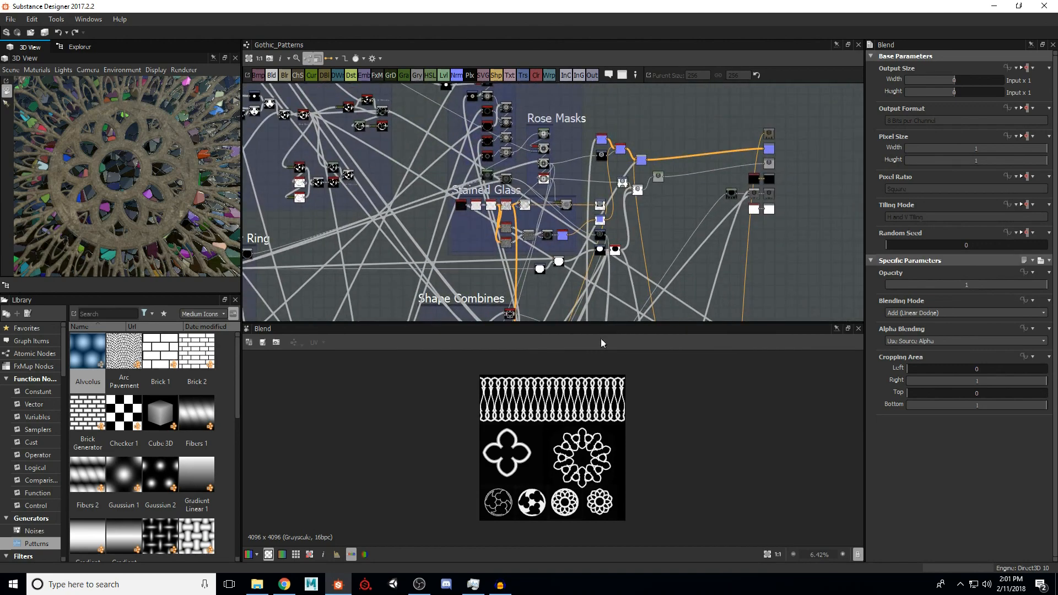
pyautogui.scroll(-8, 527, 195)
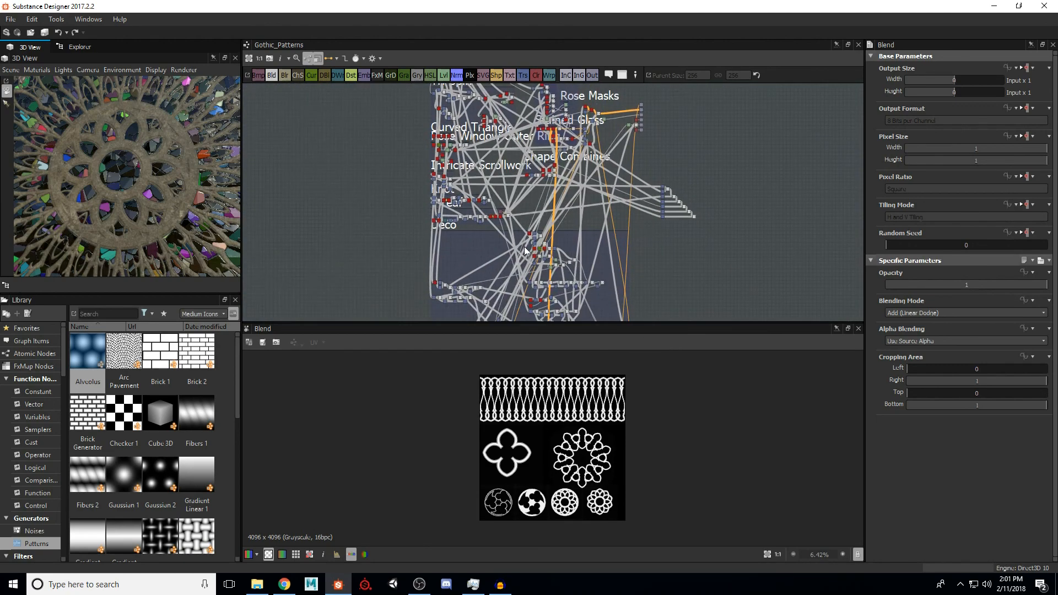
pyautogui.scroll(6, 525, 233)
pyautogui.moveTo(482, 207); pyautogui.dragTo(502, 253, button='middle')
pyautogui.moveTo(514, 199); pyautogui.dragTo(515, 232, button='middle')
pyautogui.moveTo(546, 196); pyautogui.dragTo(519, 226, button='middle')
pyautogui.moveTo(629, 169); pyautogui.dragTo(513, 251, button='middle')
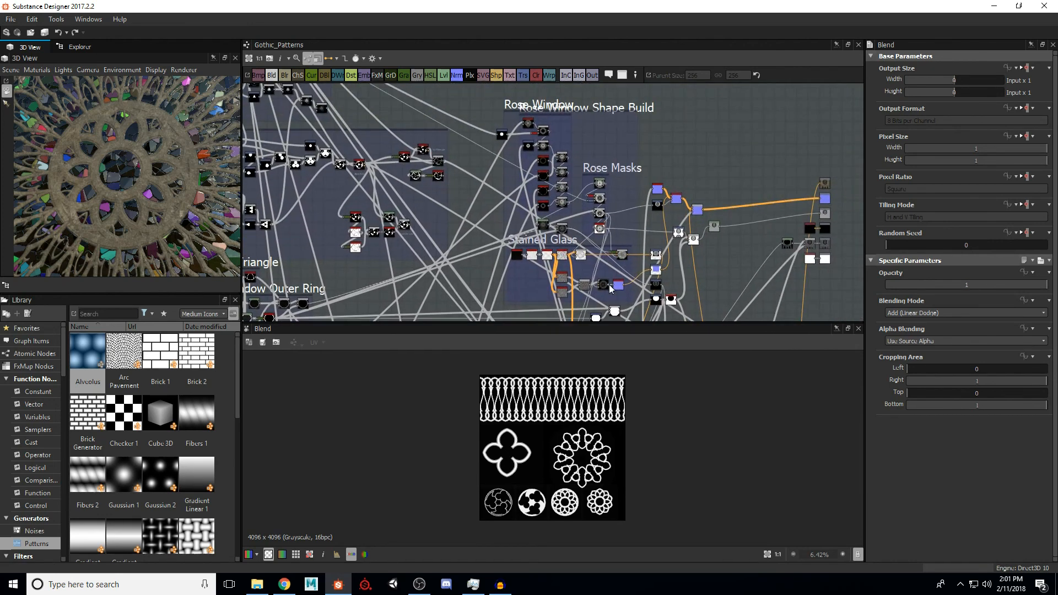
pyautogui.scroll(6, 545, 117)
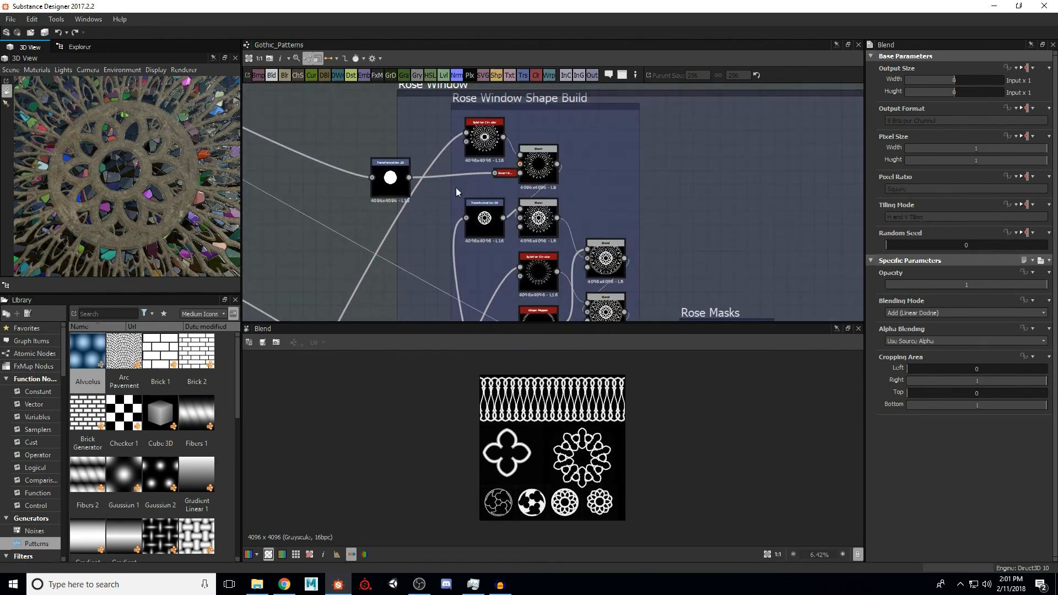
pyautogui.scroll(1, 558, 426)
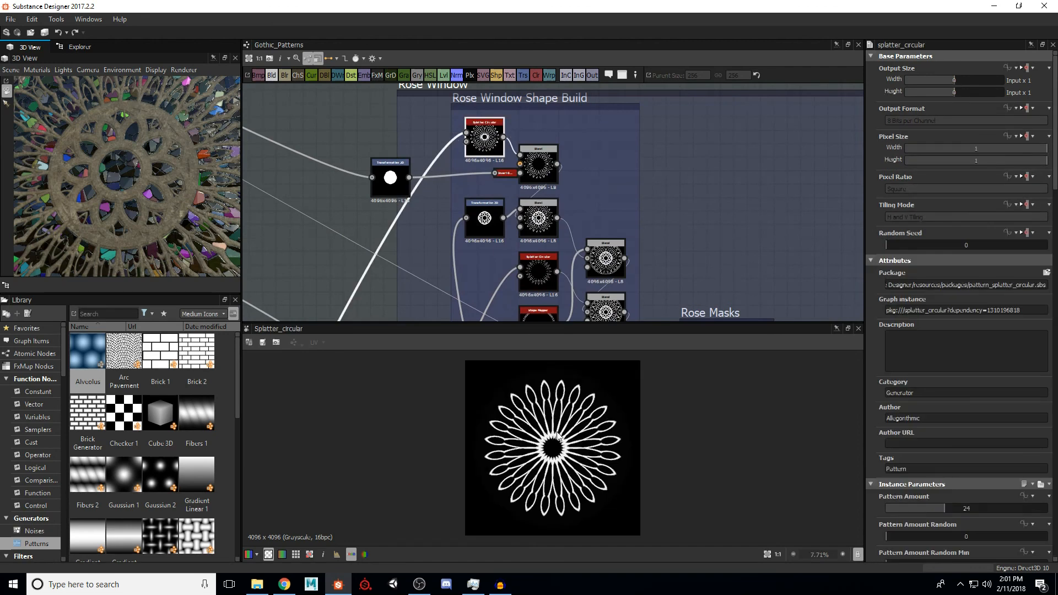
# Step: Preview the Blend that masks out the radial pattern's centre and the Blend that adds the interlaced arch circle
pyautogui.doubleClick(539, 168)
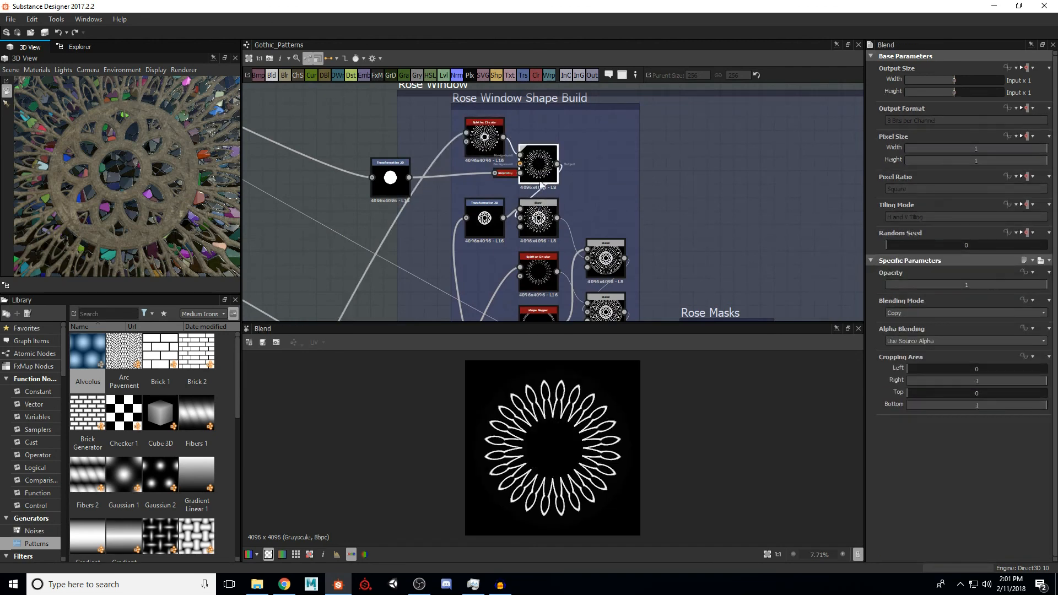
pyautogui.click(484, 218)
pyautogui.doubleClick(548, 220)
pyautogui.scroll(2, 569, 435)
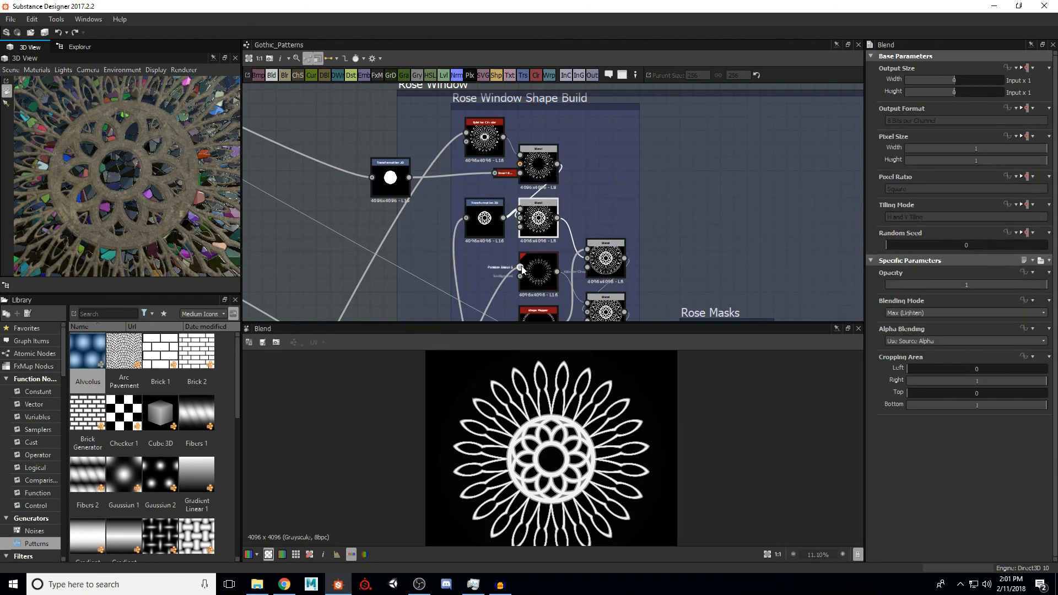
# Step: Preview the small ornament ring's Splatter Circular and review its pattern amount, radius, size and ring rotation
pyautogui.moveTo(535, 268); pyautogui.dragTo(520, 208, button='middle')
pyautogui.click(520, 208)
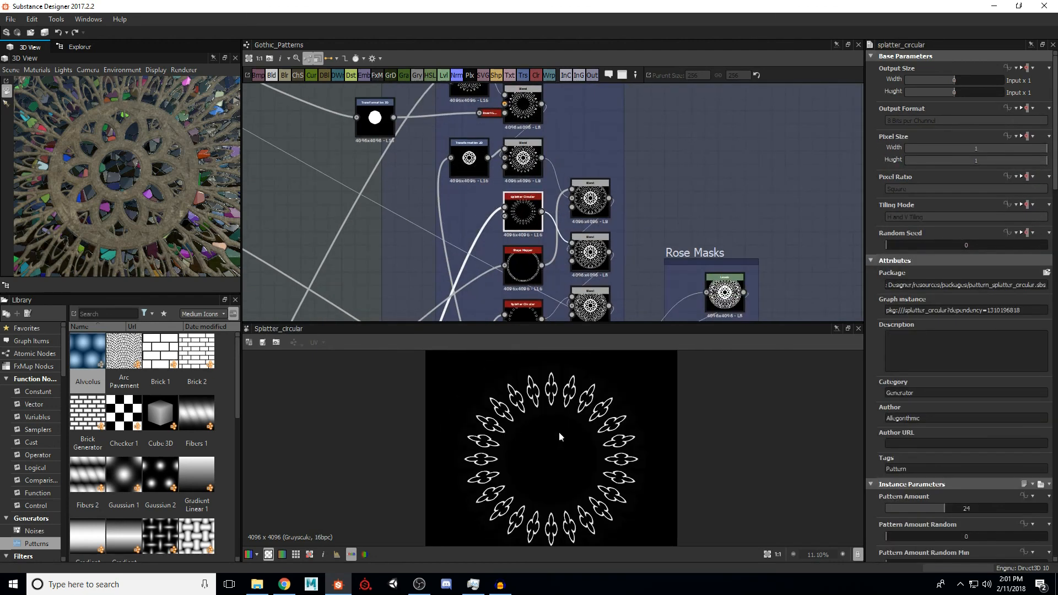
pyautogui.scroll(1, 554, 401)
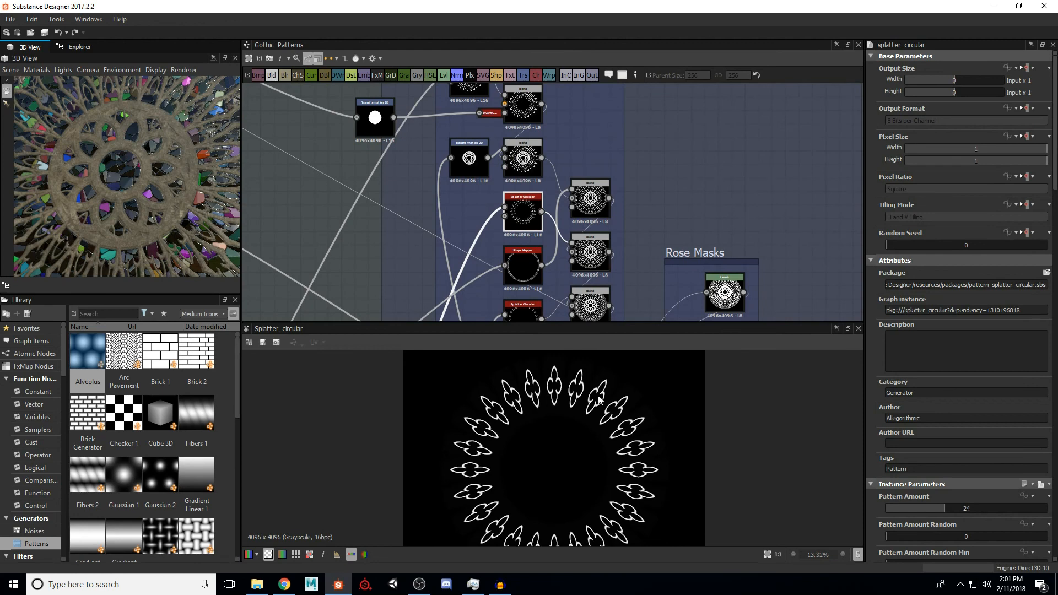
pyautogui.scroll(-5, 959, 431)
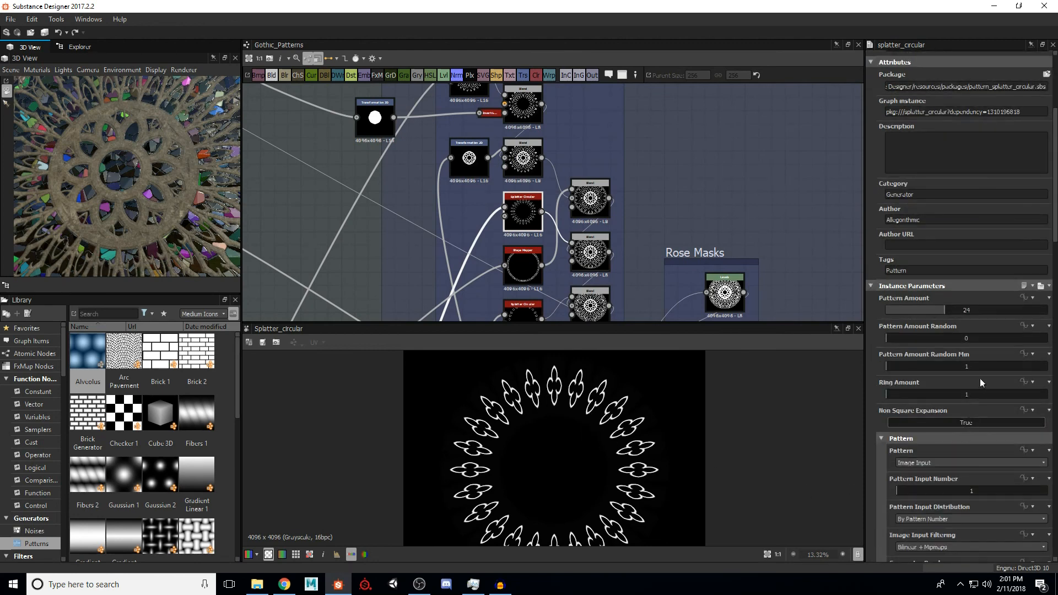
pyautogui.scroll(-4, 972, 392)
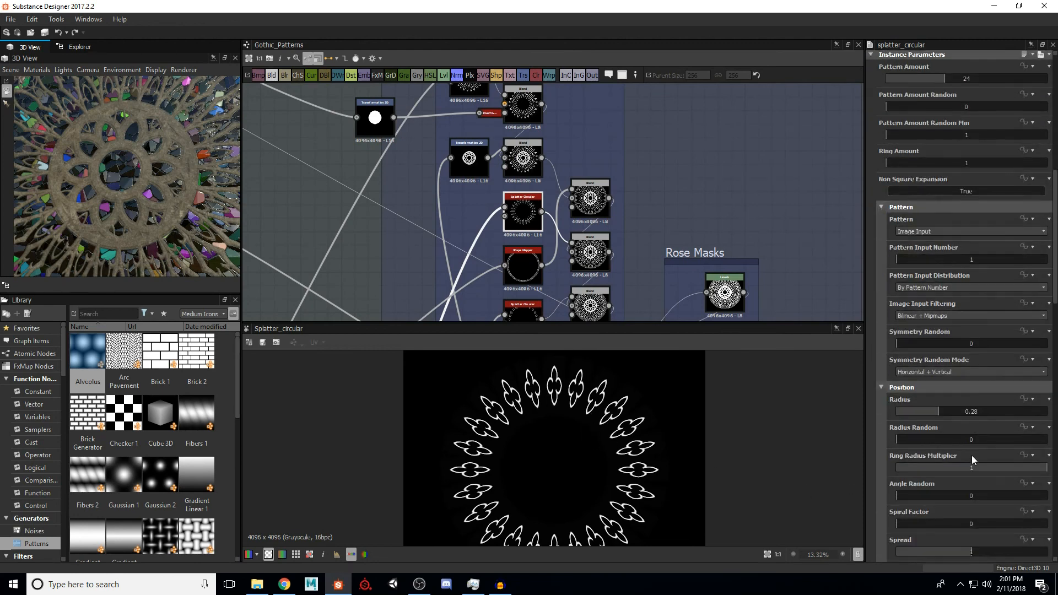
pyautogui.scroll(-2, 971, 449)
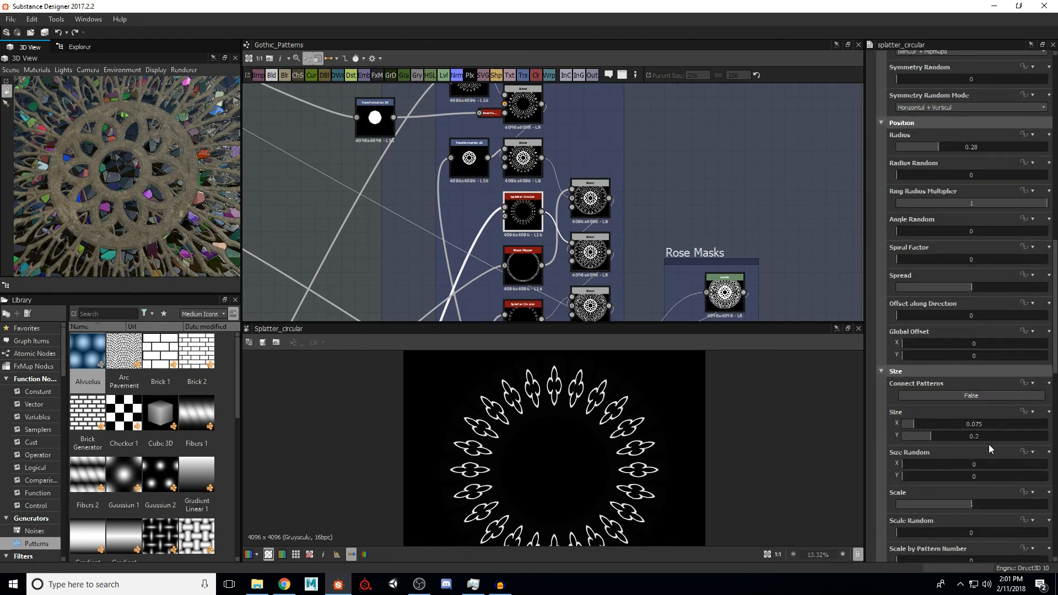
pyautogui.scroll(-6, 936, 446)
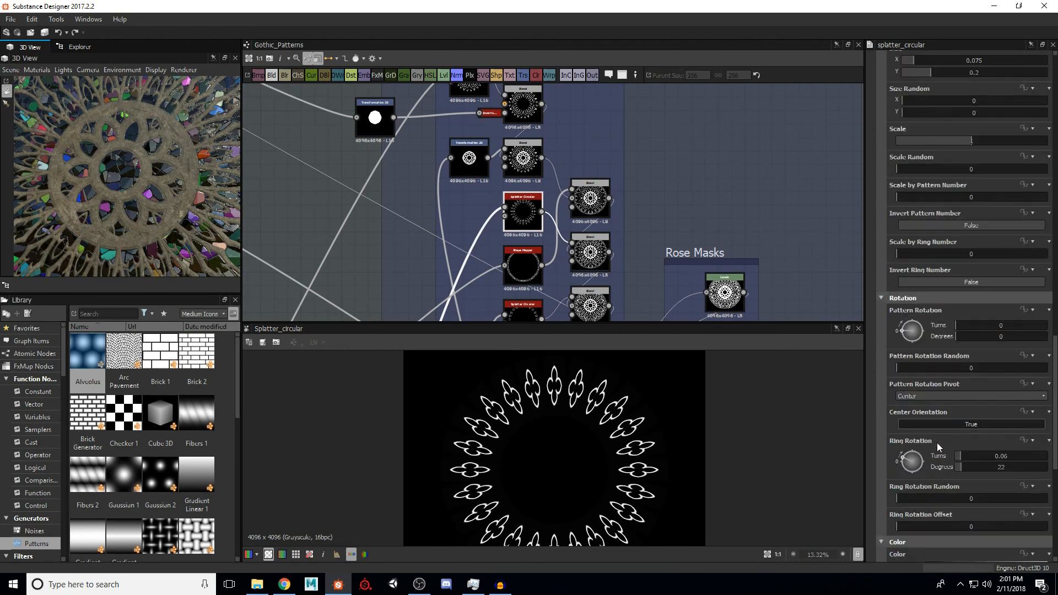
pyautogui.scroll(-1, 936, 441)
pyautogui.scroll(-1, 936, 442)
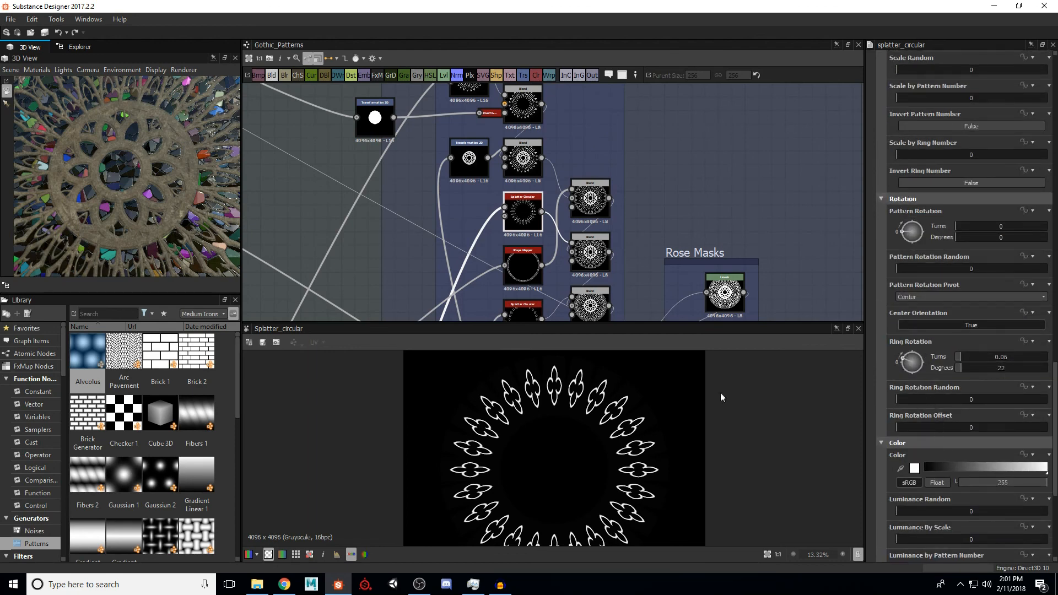
# Step: Compare the Blend previews before and after the small ornaments and outer ring are added between the radial arches
pyautogui.moveTo(574, 225); pyautogui.dragTo(552, 230, button='middle')
pyautogui.click(569, 204)
pyautogui.click(573, 258)
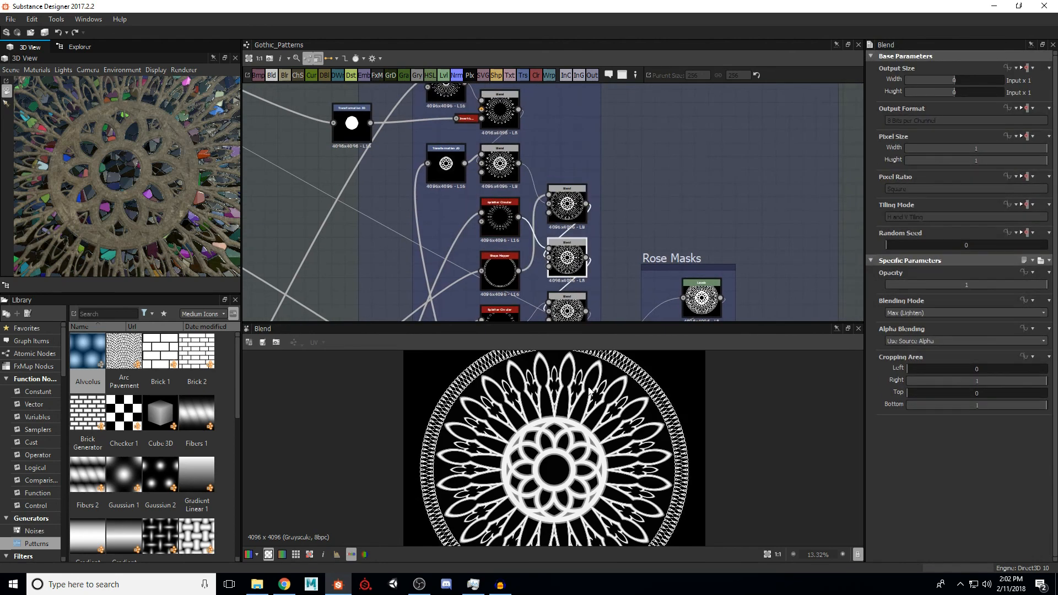
pyautogui.scroll(2, 582, 384)
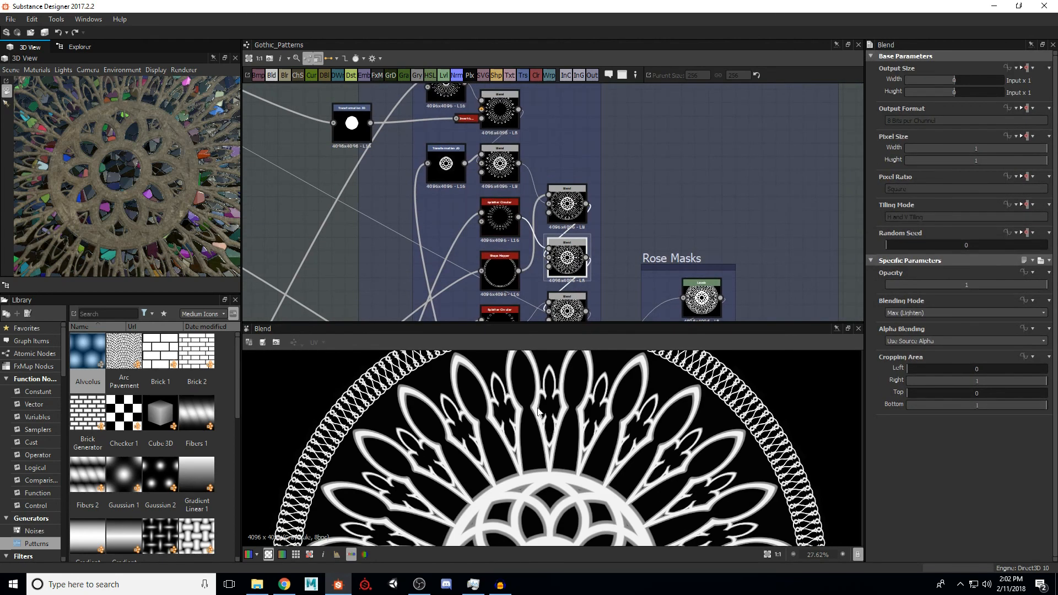
pyautogui.click(499, 164)
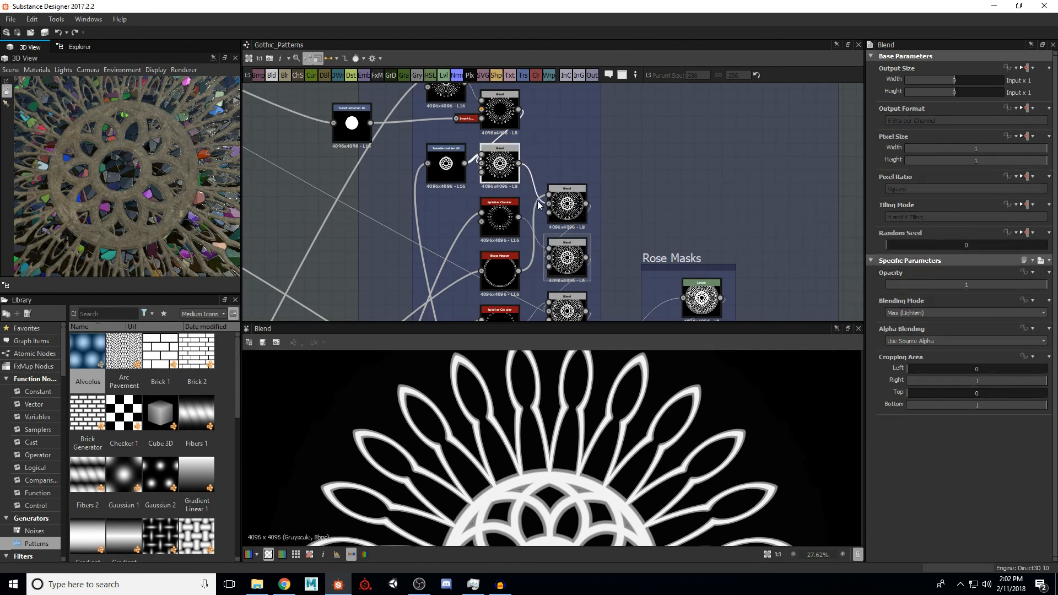
pyautogui.click(569, 261)
pyautogui.moveTo(529, 383); pyautogui.dragTo(520, 438, button='middle')
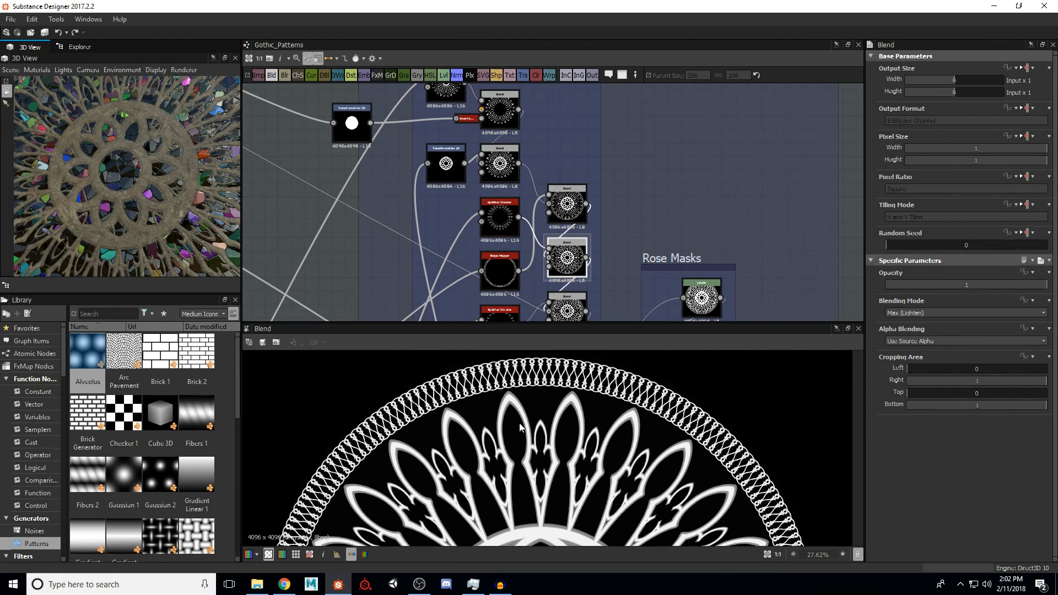
# Step: Preview the outer ring's Shape Mapper, review its shape, pattern amount, radius and width, and examine the woven detail
pyautogui.click(498, 265)
pyautogui.scroll(1, 463, 388)
pyautogui.scroll(-1, 463, 389)
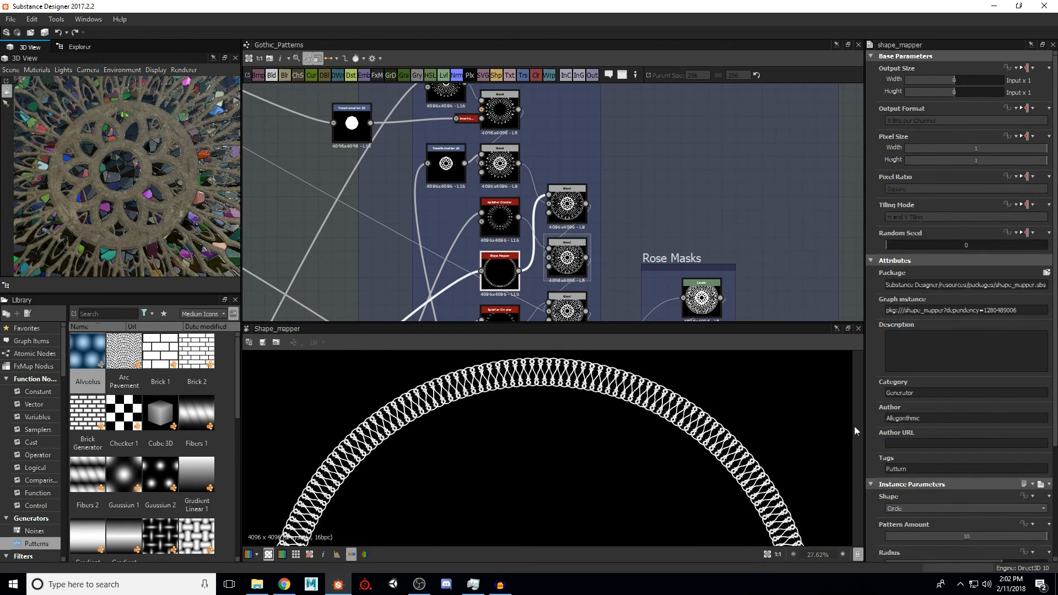
pyautogui.scroll(-2, 958, 438)
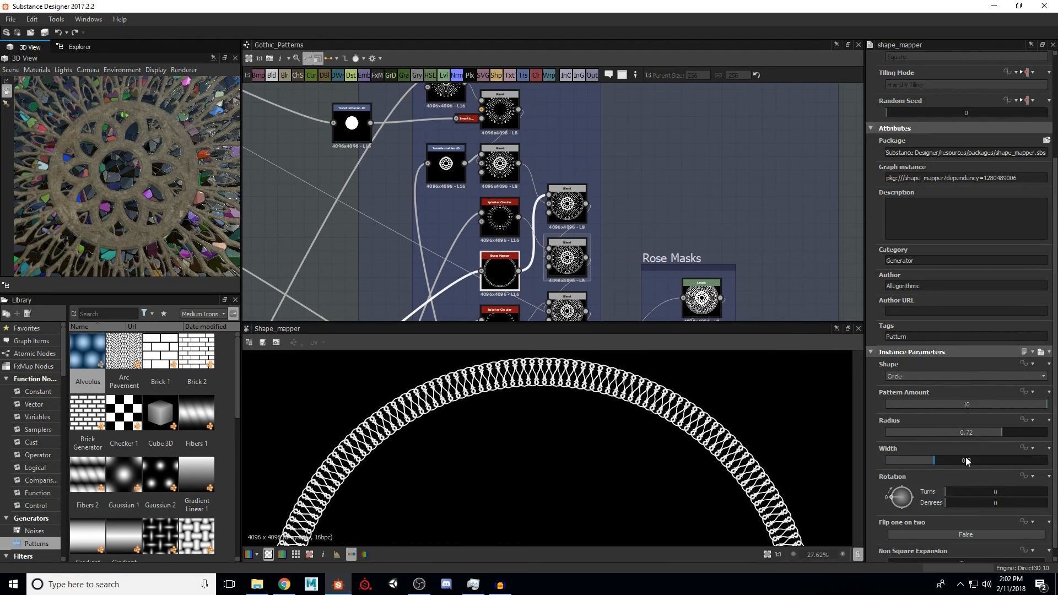
pyautogui.scroll(-1, 912, 431)
pyautogui.scroll(7, 493, 379)
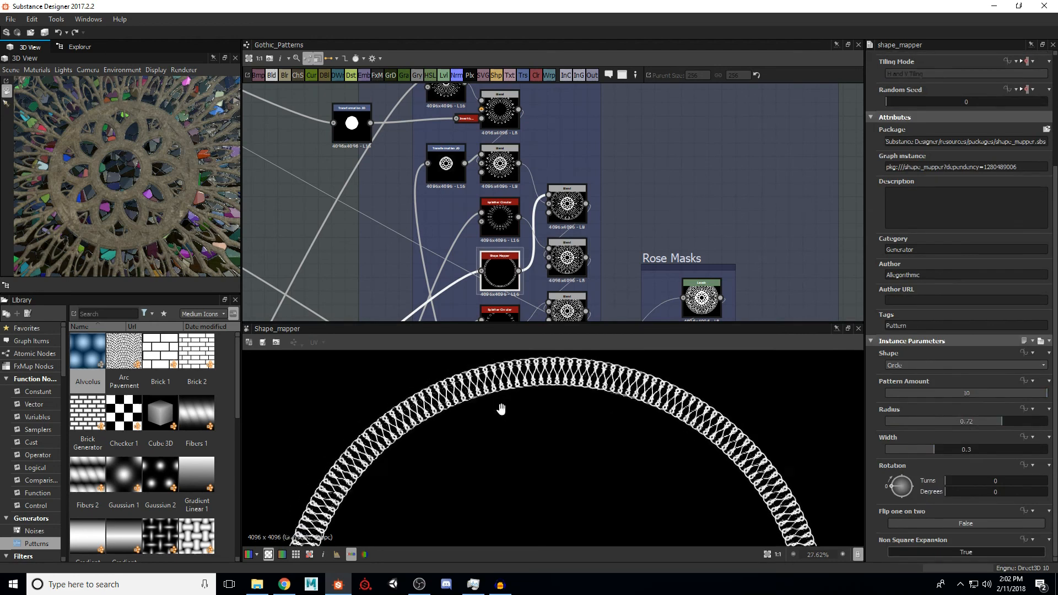
pyautogui.scroll(-10, 461, 411)
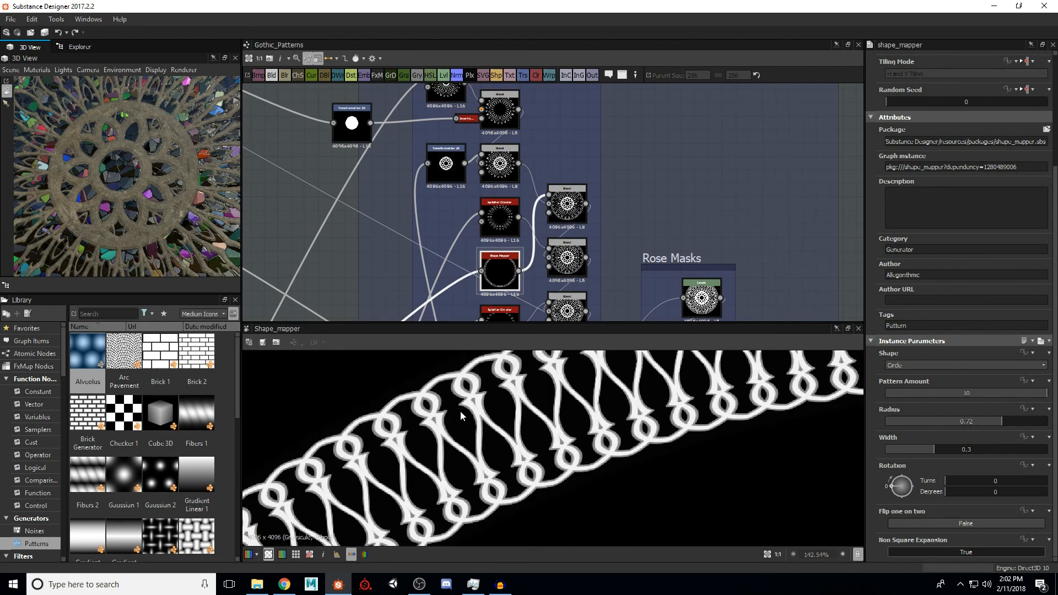
# Step: Preview the second Blend in the build column, which combines the arches, small ornaments and woven outer ring
pyautogui.click(575, 207)
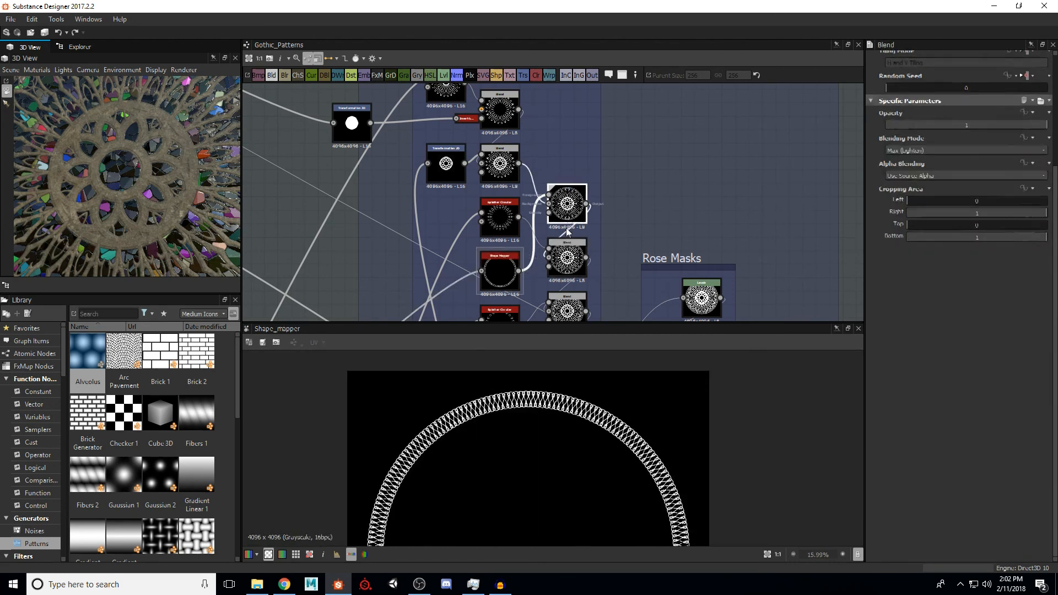
pyautogui.doubleClick(567, 258)
pyautogui.scroll(-1, 558, 382)
# Step: Preview the Splatter Circular of encircled four-leaf shapes and review its pattern amount, radius, size, scale and ring rotation
pyautogui.moveTo(546, 199); pyautogui.dragTo(556, 107, button='middle')
pyautogui.click(518, 238)
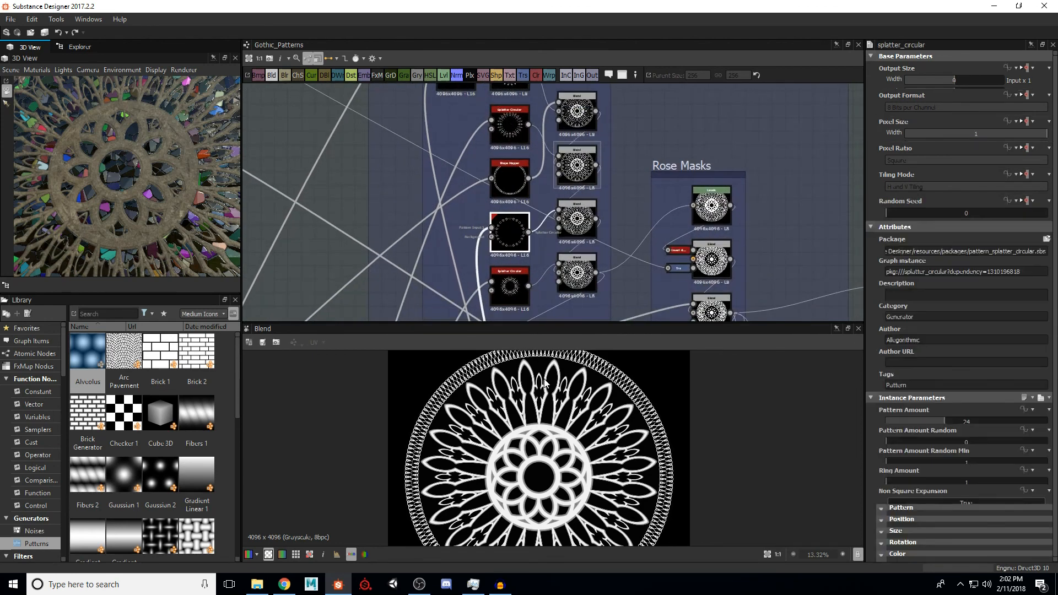
pyautogui.scroll(2, 534, 386)
pyautogui.scroll(5, 521, 404)
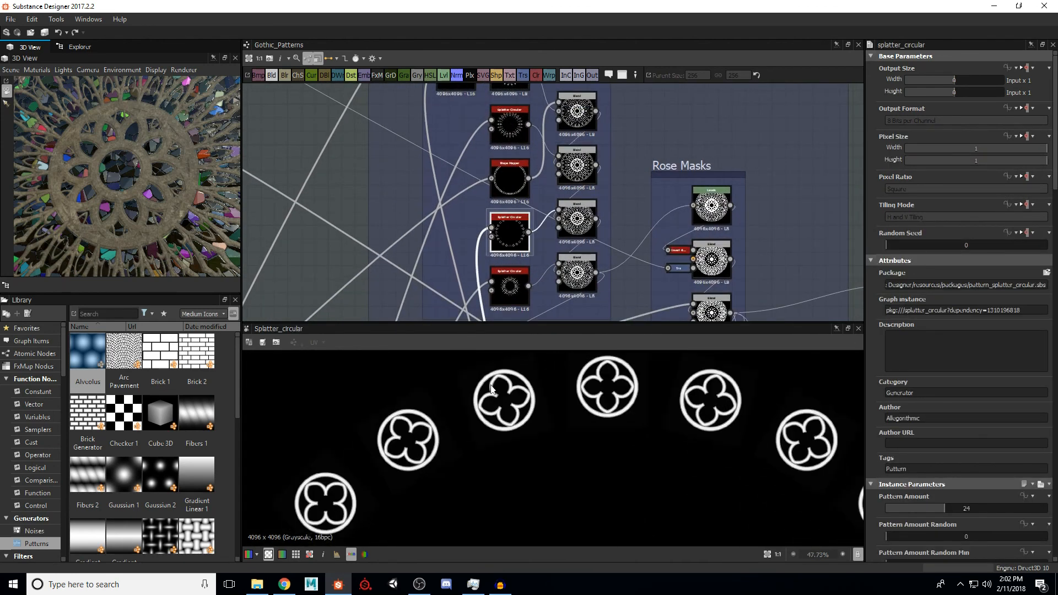
pyautogui.scroll(-10, 943, 434)
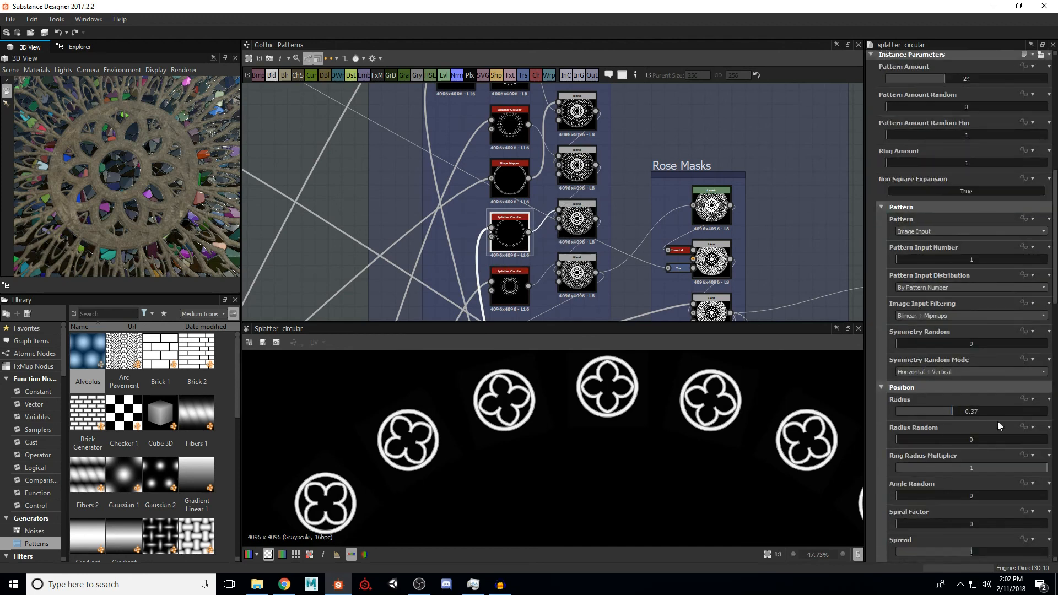
pyautogui.scroll(-5, 991, 421)
pyautogui.scroll(-5, 994, 422)
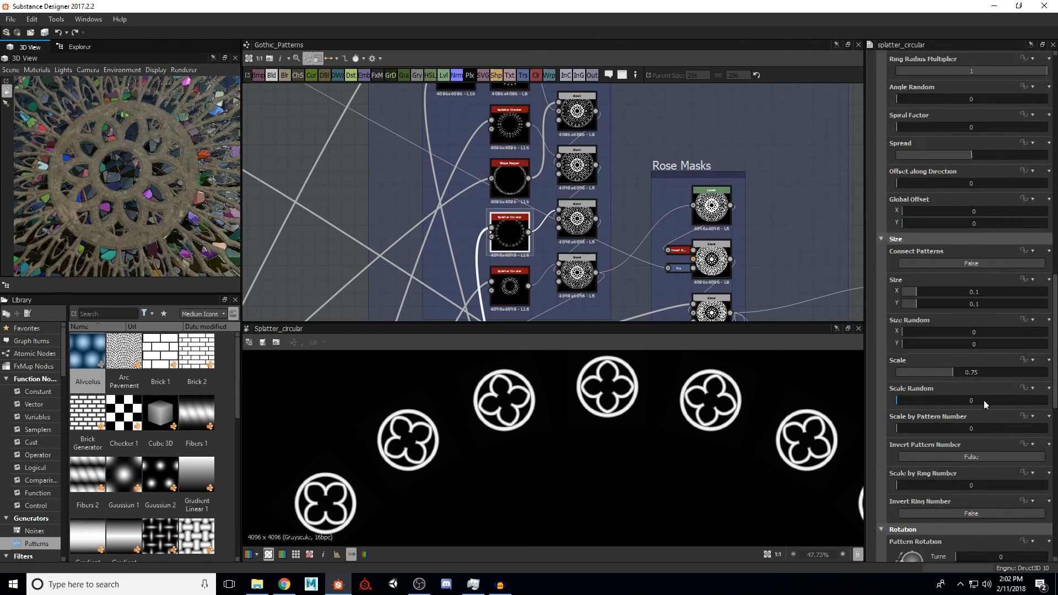
pyautogui.scroll(-8, 983, 404)
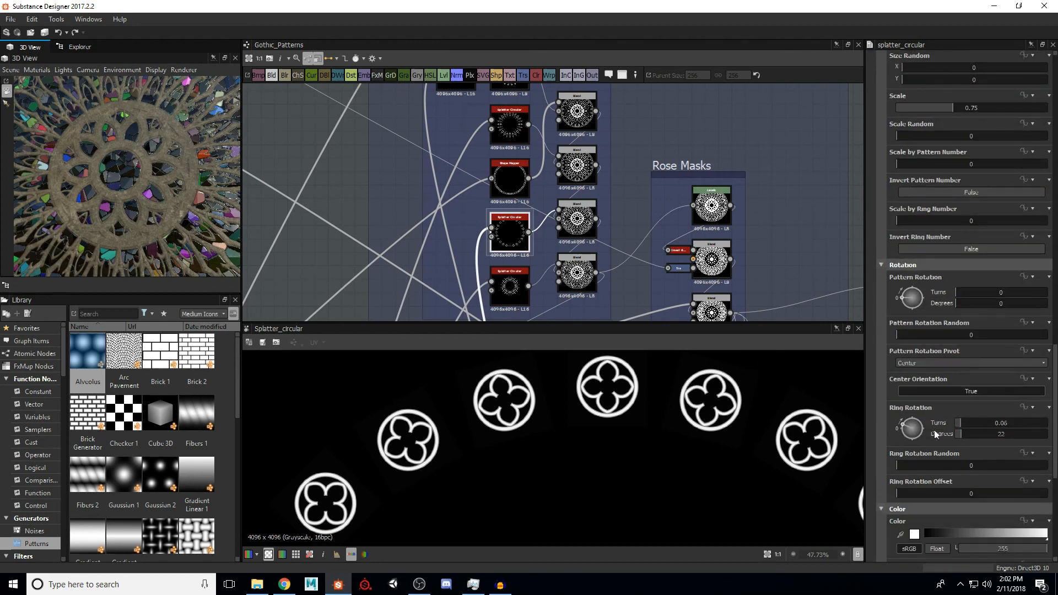
# Step: Preview the Blend that adds the encircled four-leaf shapes between the arch tips and examine the combined rose pattern
pyautogui.scroll(-2, 626, 410)
pyautogui.doubleClick(576, 219)
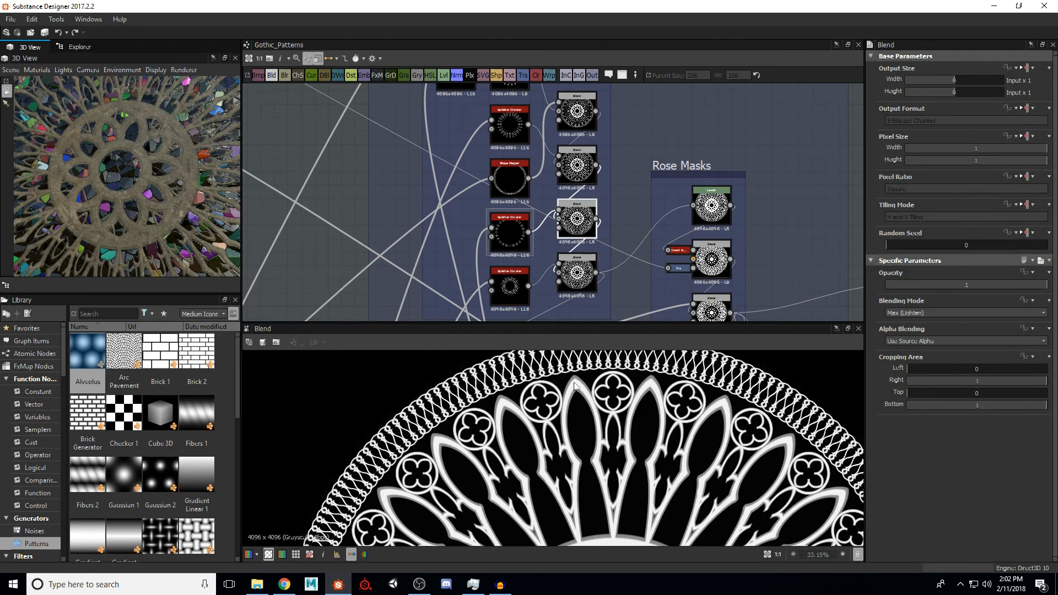
pyautogui.scroll(-4, 627, 396)
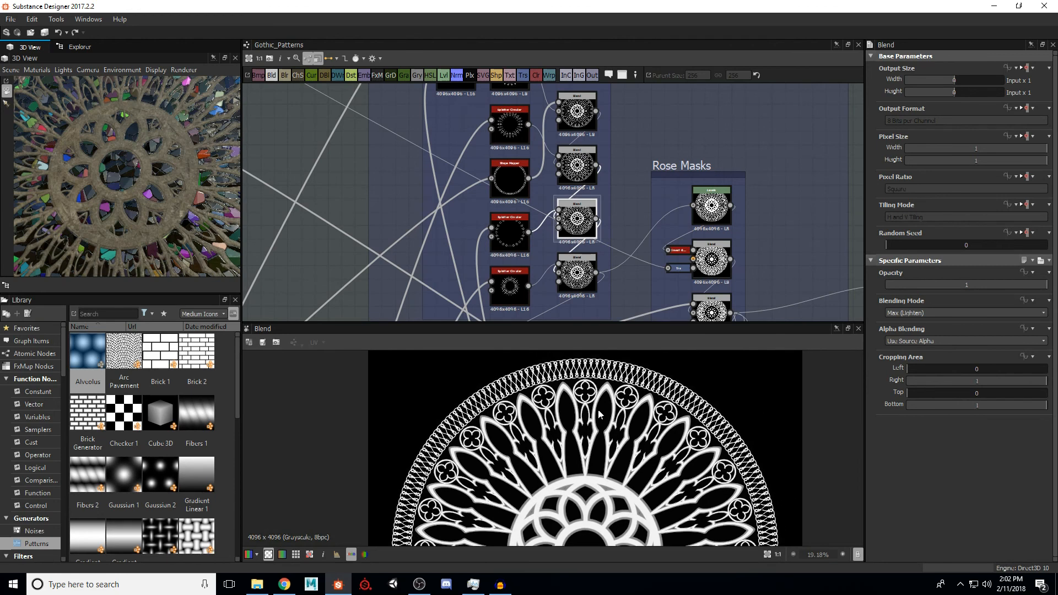
# Step: Preview the last Splatter Circular in the column and review its pattern amount, radius, size and rotation settings
pyautogui.moveTo(580, 288); pyautogui.dragTo(584, 251, button='middle')
pyautogui.click(512, 248)
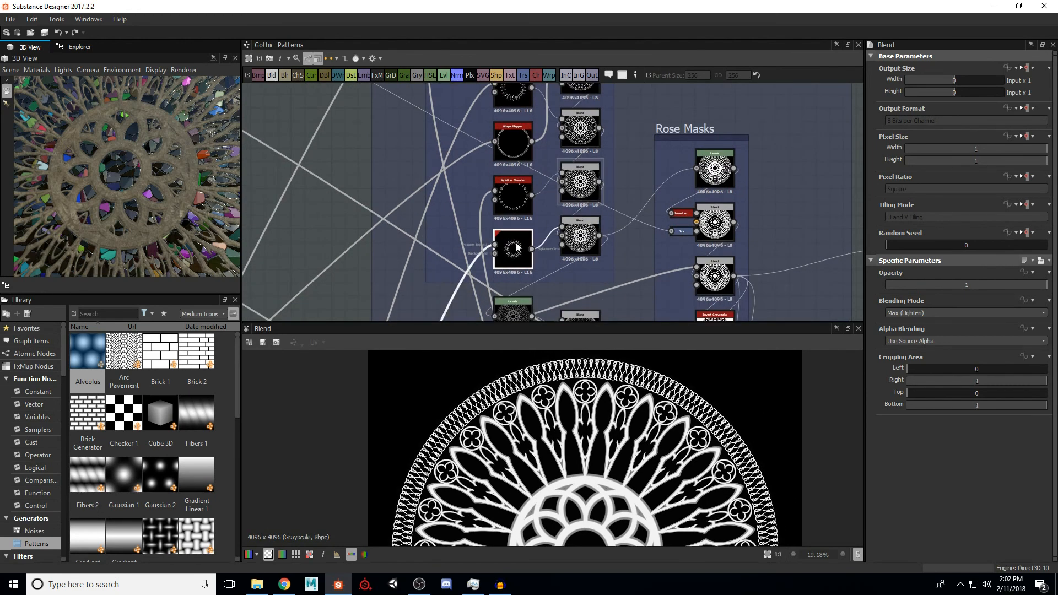
pyautogui.scroll(-1, 609, 435)
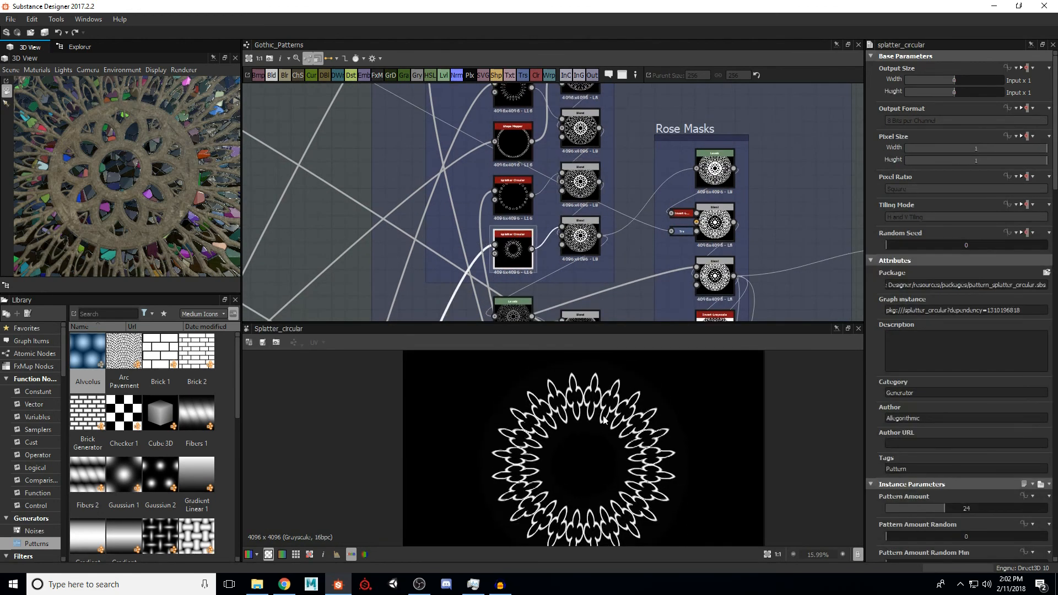
pyautogui.scroll(-8, 960, 468)
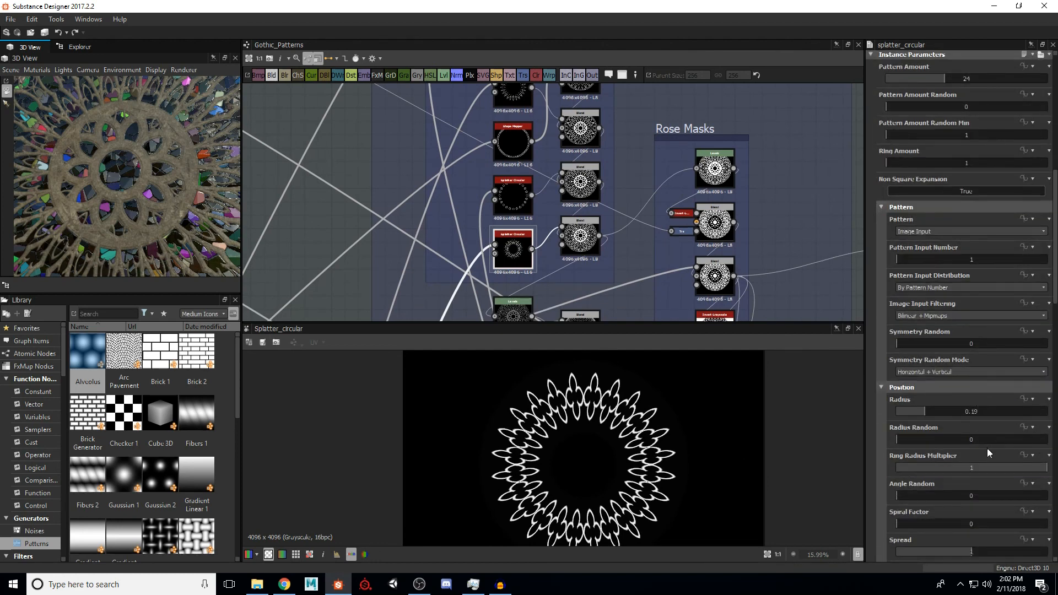
pyautogui.scroll(-5, 986, 447)
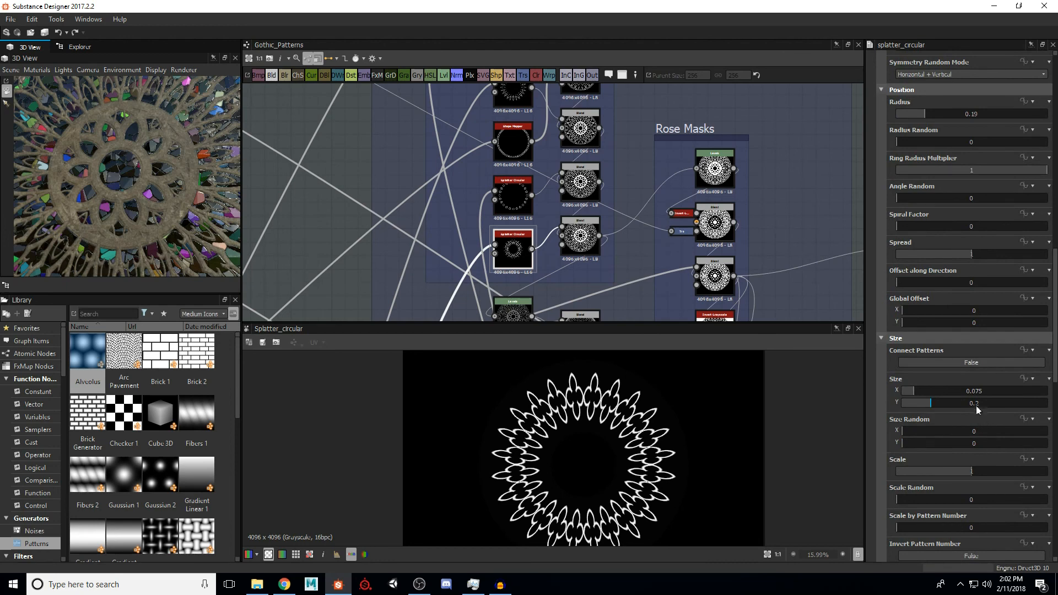
pyautogui.scroll(-5, 983, 424)
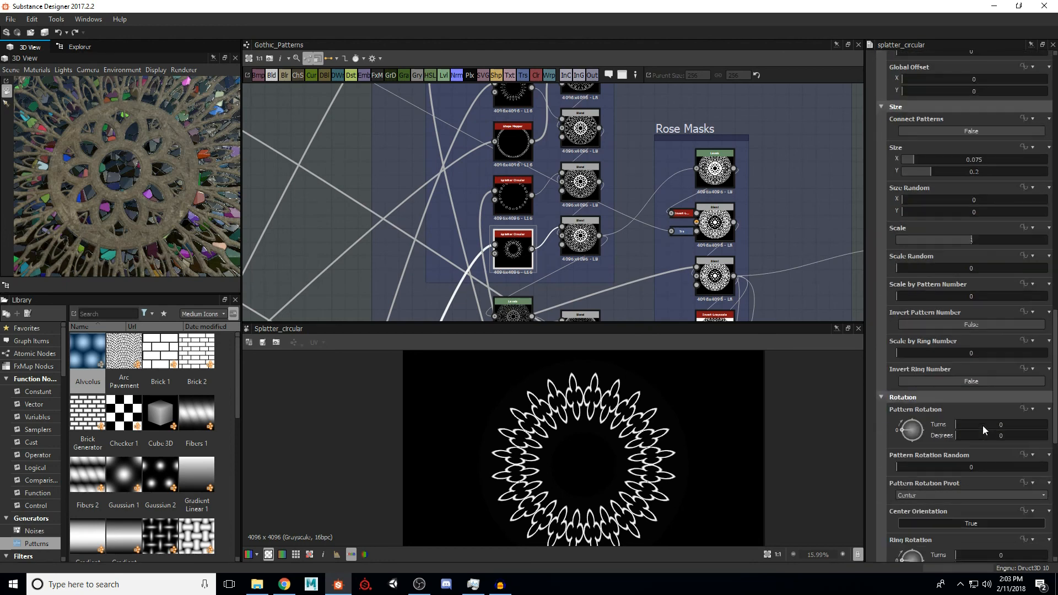
pyautogui.scroll(-2, 982, 426)
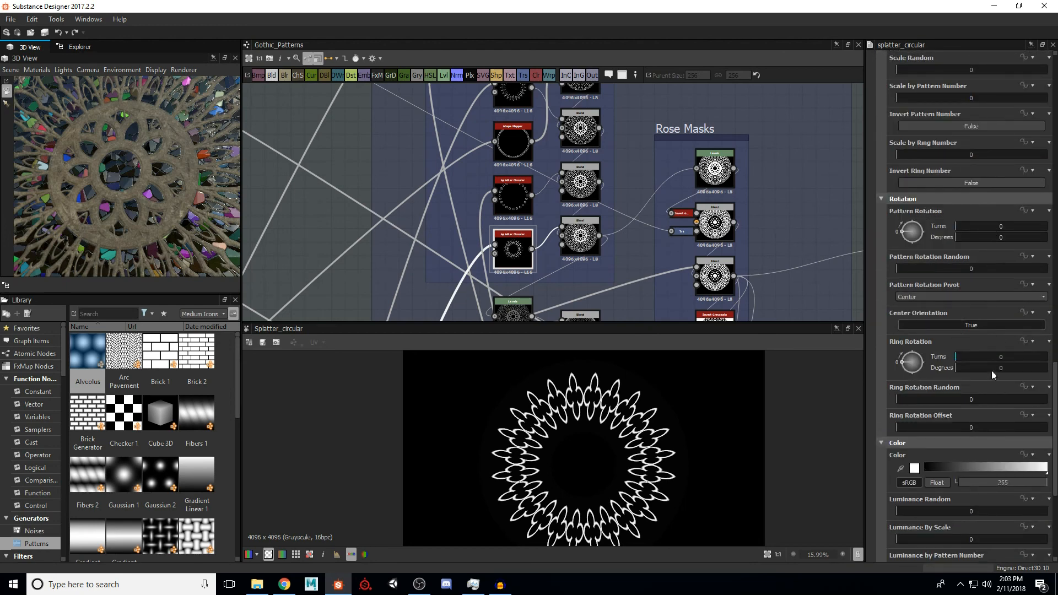
pyautogui.scroll(-2, 974, 438)
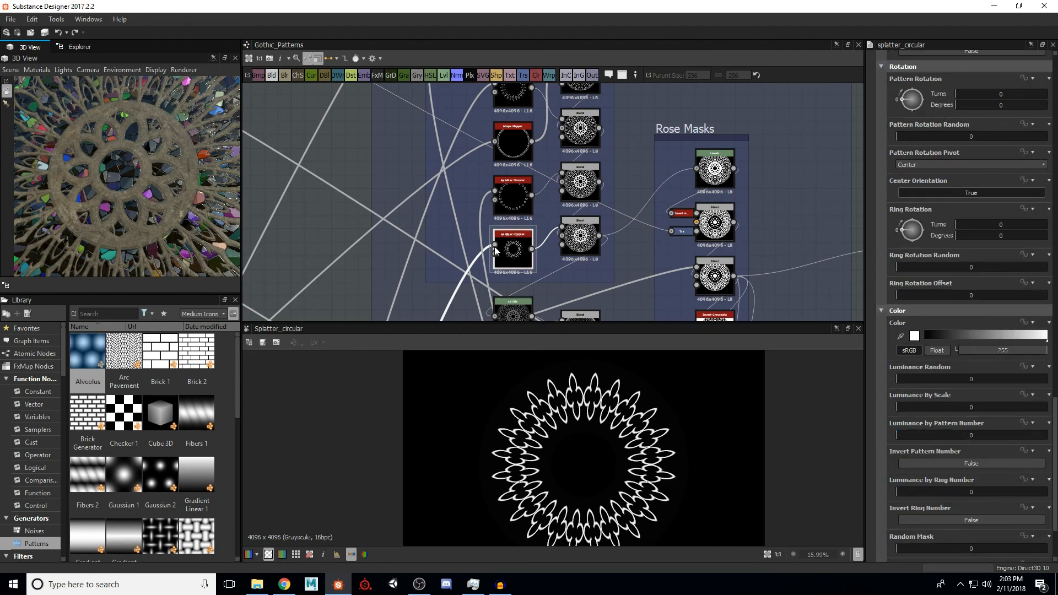
# Step: Preview the final Blend of the build column and examine the small inner arches, central rosette and overall rose shape
pyautogui.click(583, 243)
pyautogui.moveTo(573, 390); pyautogui.dragTo(575, 431, button='middle')
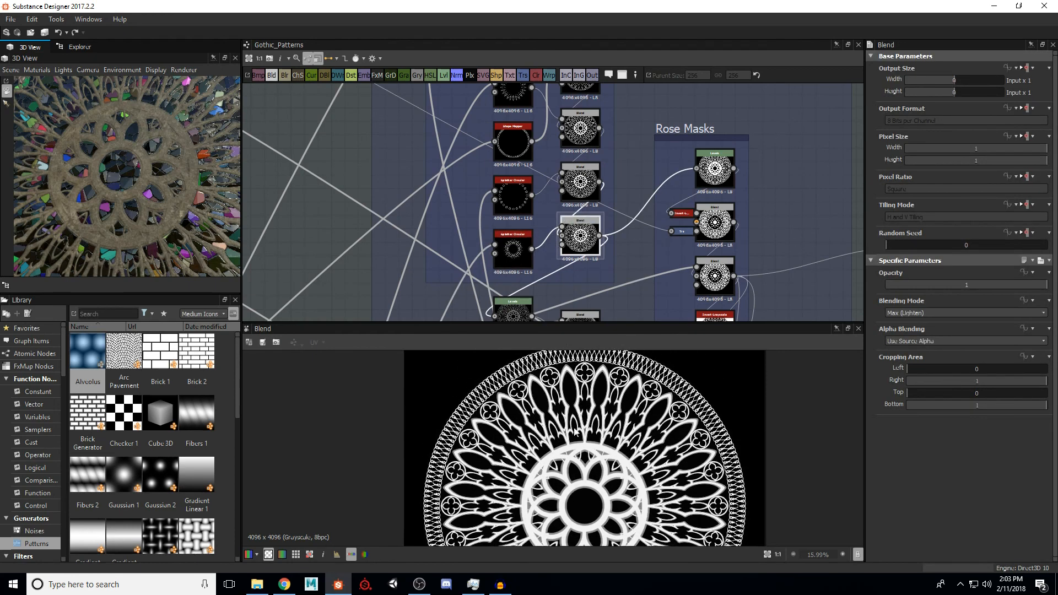
pyautogui.scroll(2, 575, 431)
pyautogui.moveTo(602, 408); pyautogui.dragTo(556, 470, button='middle')
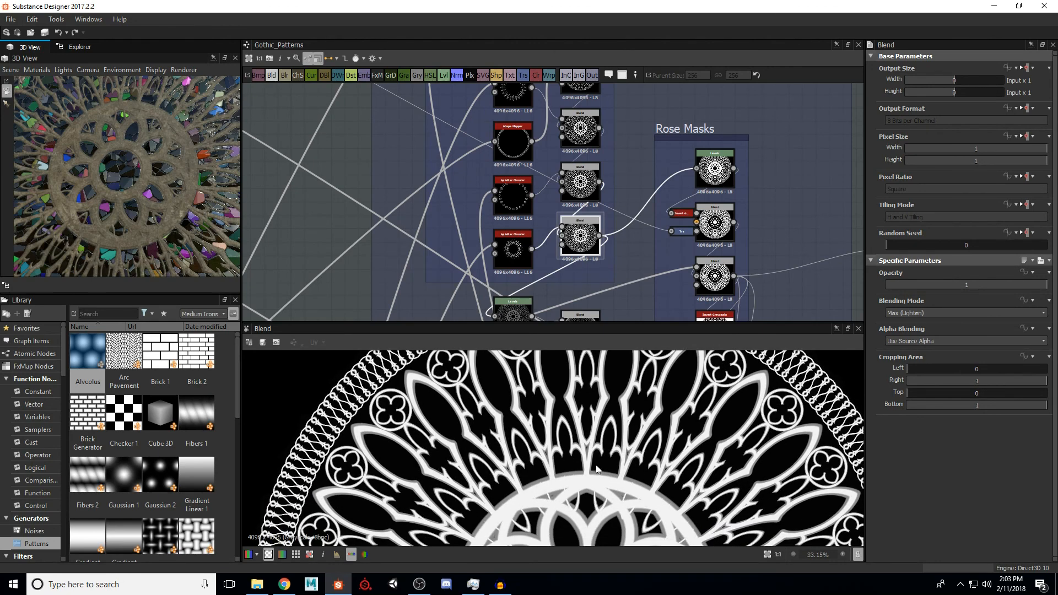
pyautogui.scroll(1, 595, 460)
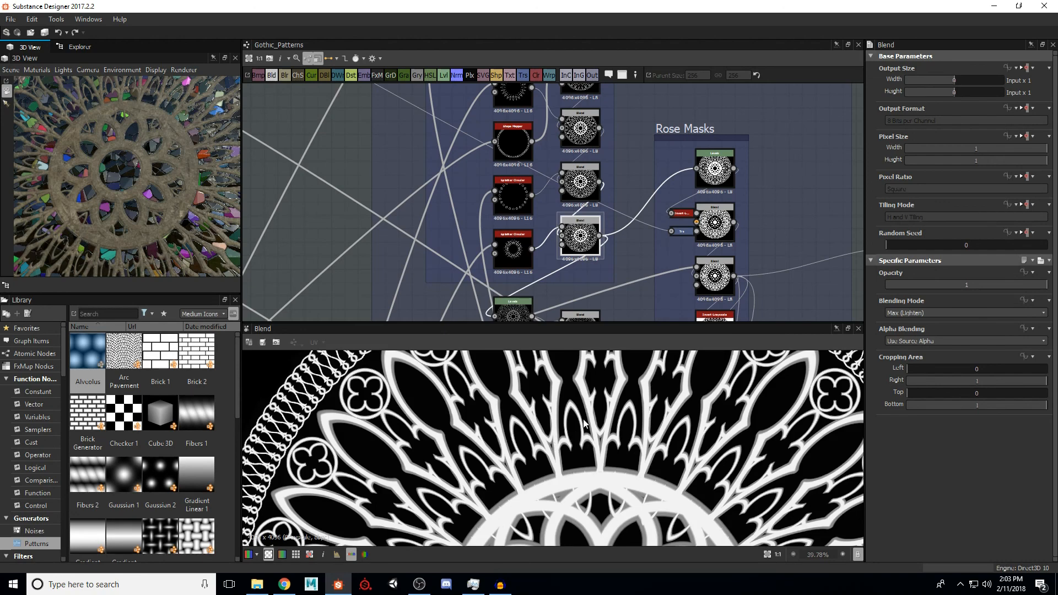
pyautogui.scroll(-5, 583, 423)
pyautogui.scroll(-1, 607, 423)
pyautogui.moveTo(606, 422); pyautogui.dragTo(602, 426, button='middle')
pyautogui.moveTo(594, 285); pyautogui.dragTo(582, 235, button='middle')
pyautogui.scroll(-1, 605, 453)
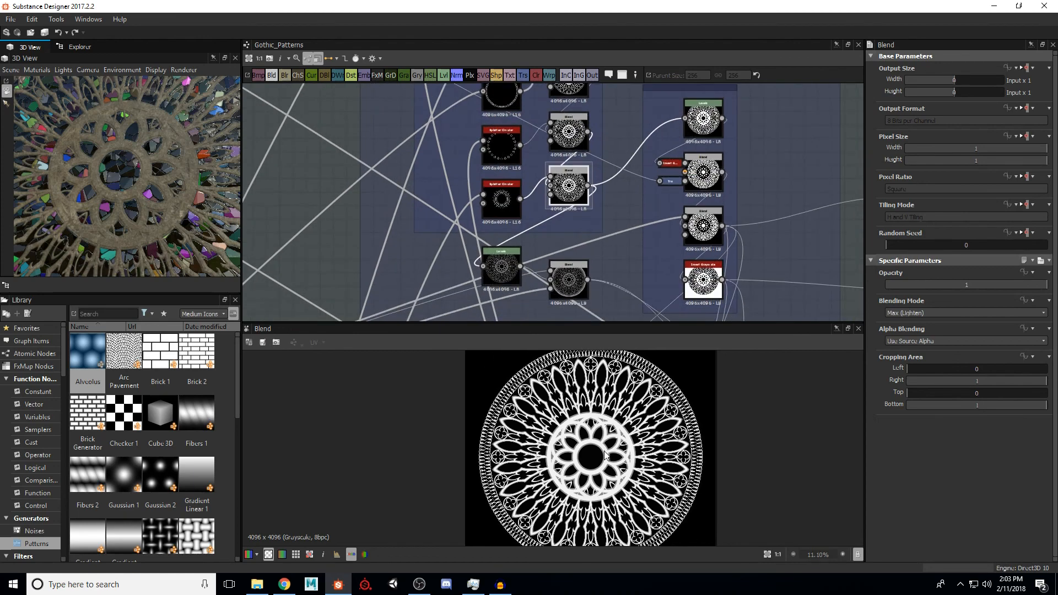
pyautogui.scroll(2, 605, 456)
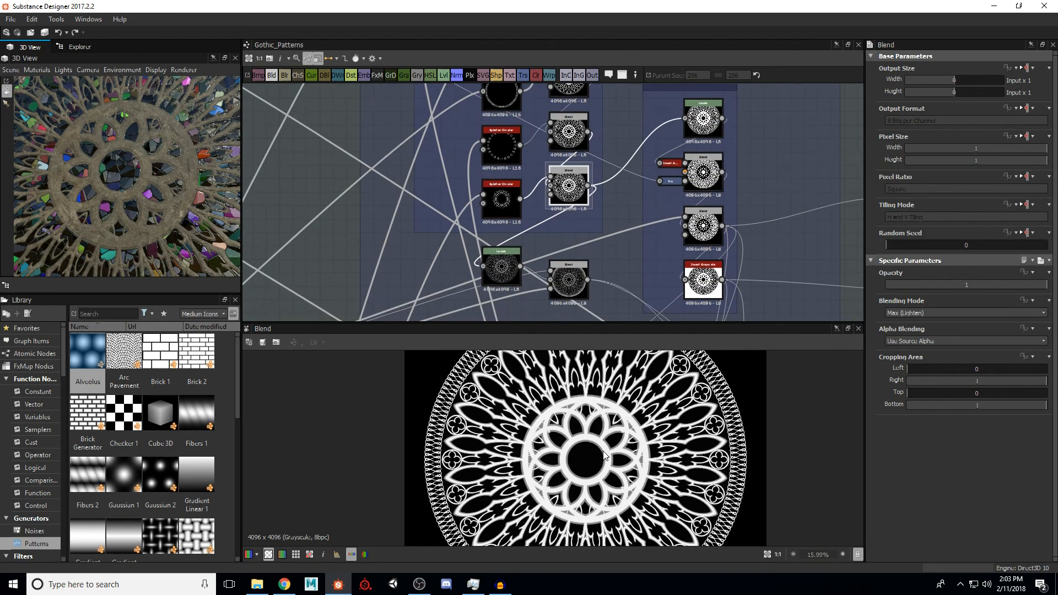
pyautogui.scroll(1, 605, 456)
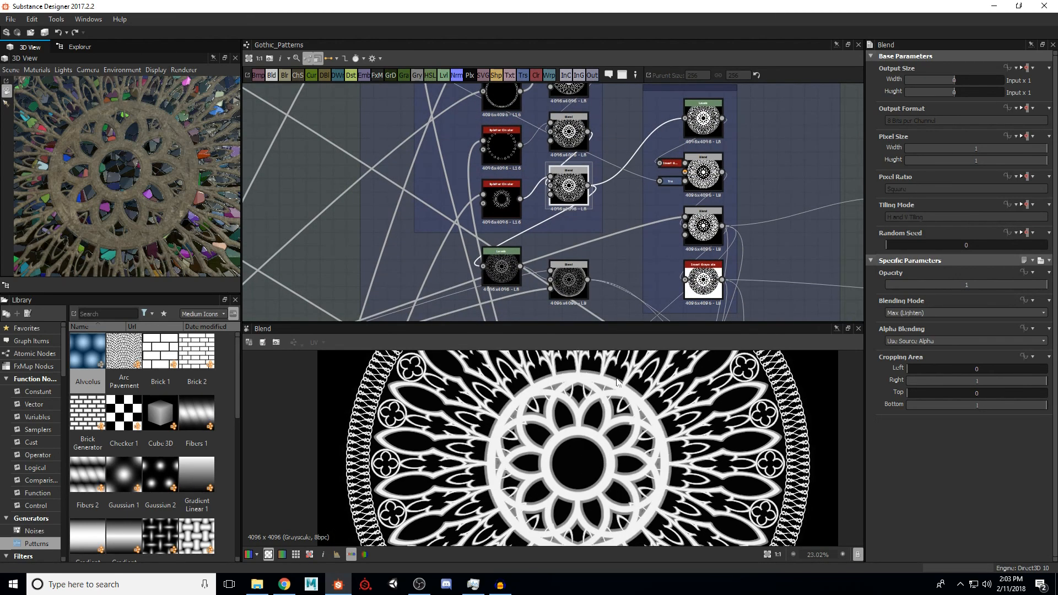
# Step: Preview the Blend directly above the Stained Glass frame and examine the rose with its segmented outer border
pyautogui.moveTo(608, 222); pyautogui.dragTo(610, 173, button='middle')
pyautogui.scroll(-1, 610, 173)
pyautogui.click(522, 209)
pyautogui.click(573, 223)
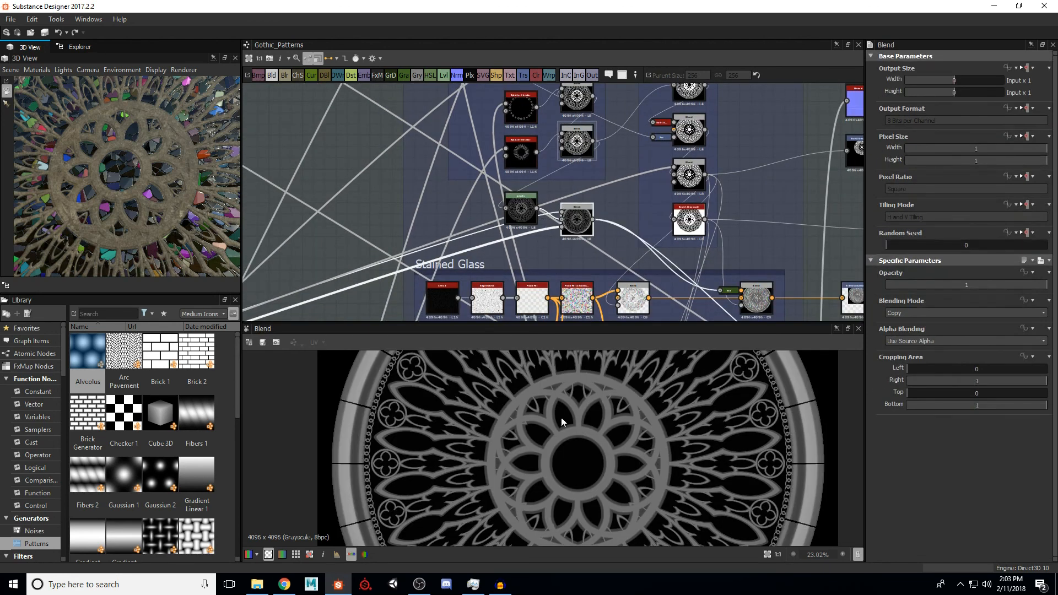
pyautogui.scroll(2, 551, 418)
pyautogui.scroll(1, 578, 405)
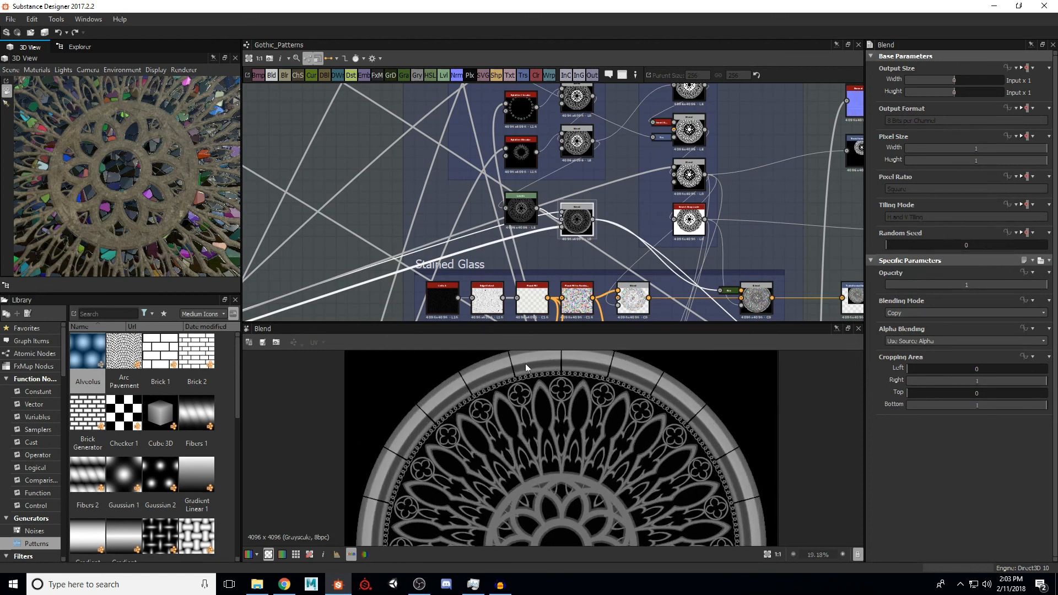
# Step: Preview the Levels node and the first Blend in the Rose Masks frame to compare the two masks
pyautogui.moveTo(609, 186); pyautogui.dragTo(550, 232, button='middle')
pyautogui.click(629, 130)
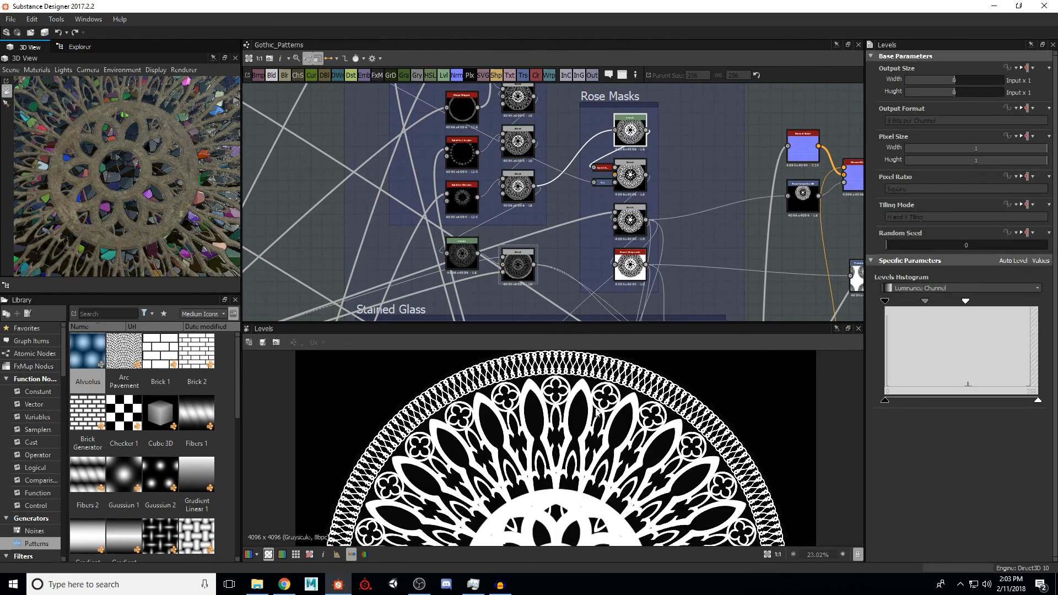
pyautogui.click(630, 175)
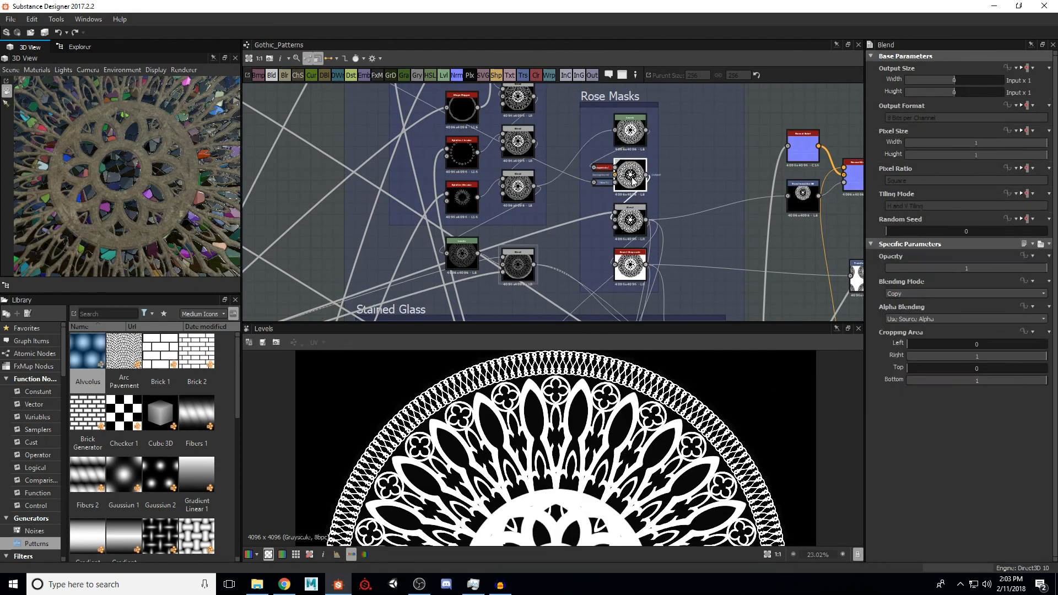
pyautogui.scroll(-2, 578, 432)
pyautogui.moveTo(578, 432)
pyautogui.mouseDown(button='middle')
pyautogui.moveTo(579, 411)
pyautogui.moveTo(578, 427)
pyautogui.mouseUp(button='middle')
pyautogui.scroll(2, 576, 419)
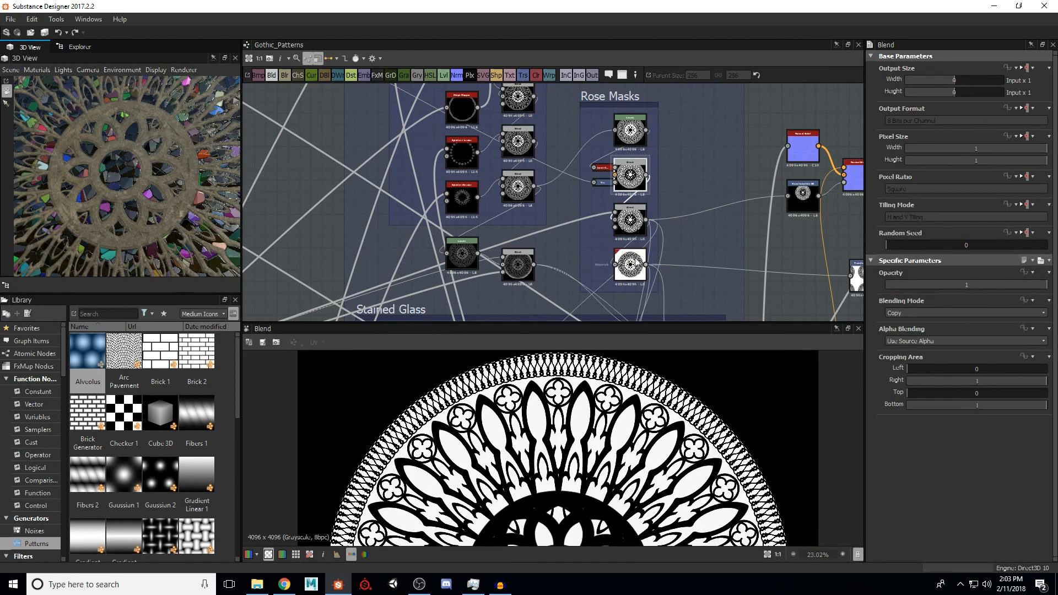
# Step: Compare the Subtract Blend and Invert Grayscale masks in the Rose Masks frame, returning to the Subtract Blend
pyautogui.click(631, 223)
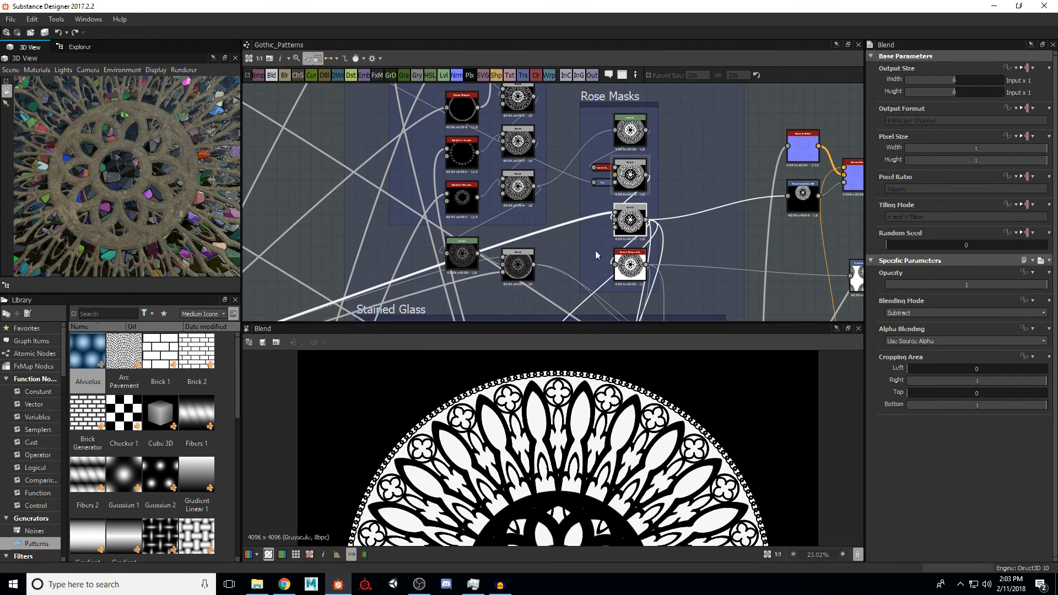
pyautogui.click(623, 266)
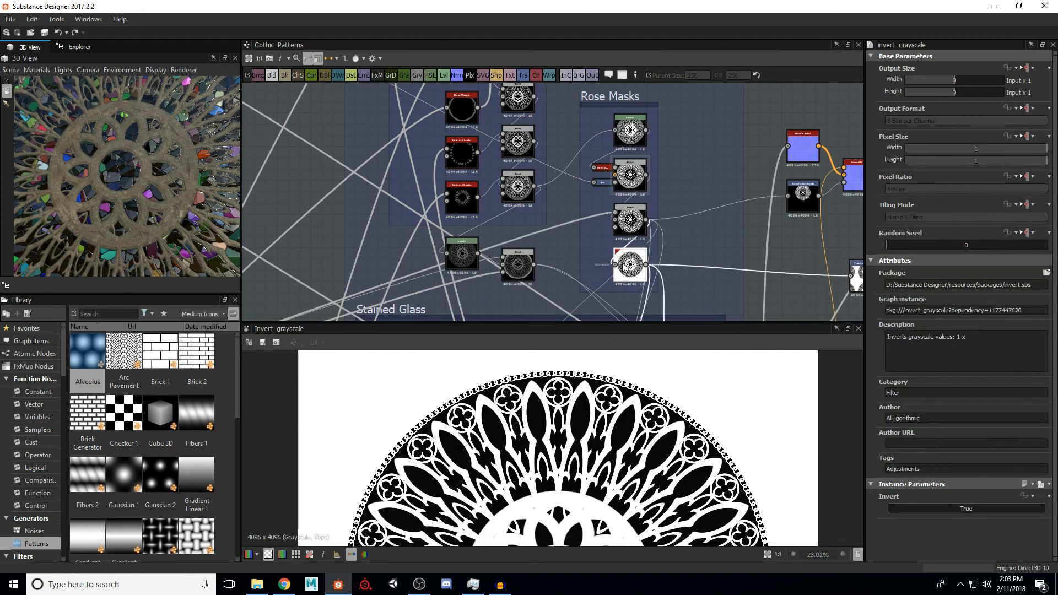
pyautogui.scroll(-2, 592, 397)
pyautogui.doubleClick(625, 221)
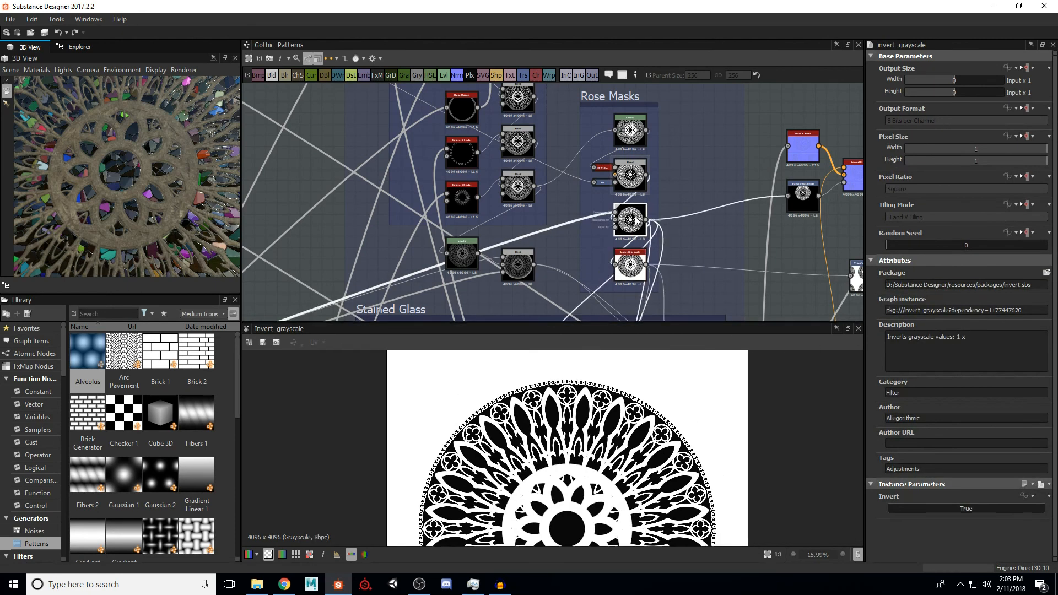
# Step: Preview the Cells 3 node in the Stained Glass frame and review its scale, hardness, invert and disorder settings
pyautogui.scroll(-1, 561, 213)
pyautogui.moveTo(562, 212); pyautogui.dragTo(583, 131, button='middle')
pyautogui.scroll(1, 545, 238)
pyautogui.moveTo(482, 248)
pyautogui.mouseDown(button='middle')
pyautogui.moveTo(510, 202)
pyautogui.moveTo(485, 251)
pyautogui.mouseUp(button='middle')
pyautogui.scroll(1, 526, 212)
pyautogui.scroll(2, 484, 251)
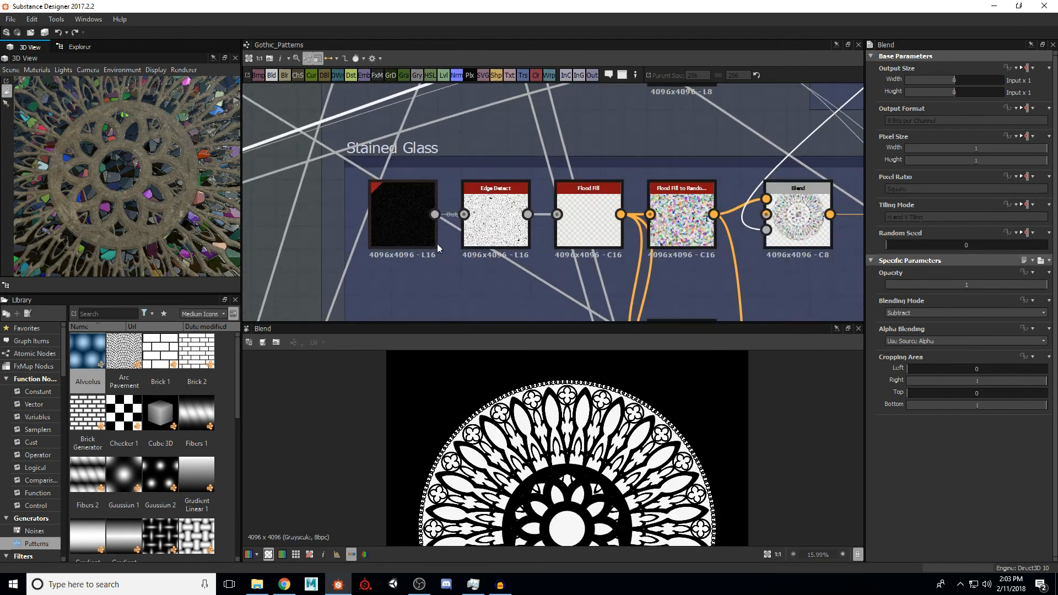
pyautogui.doubleClick(407, 224)
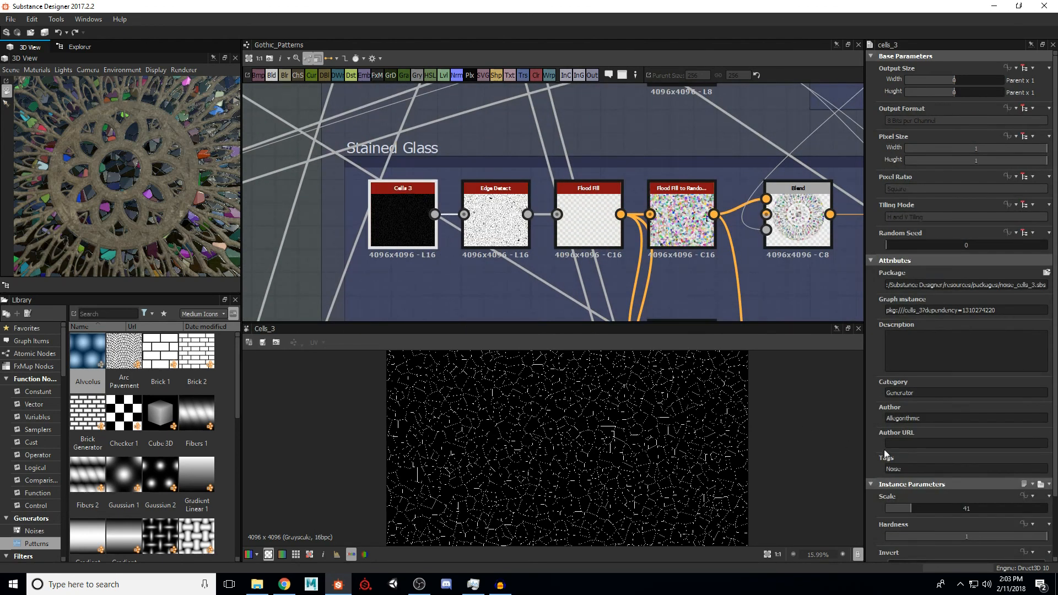
pyautogui.scroll(-2, 908, 452)
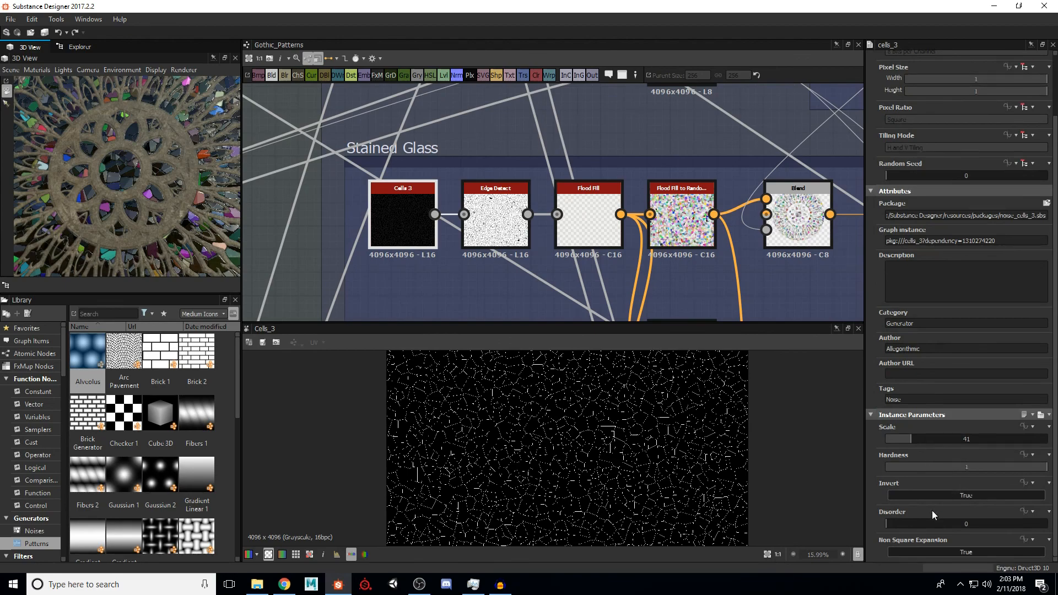
# Step: Preview the Edge Detect node, examine its cell shapes and review its edge width, roundness and tolerance
pyautogui.doubleClick(496, 220)
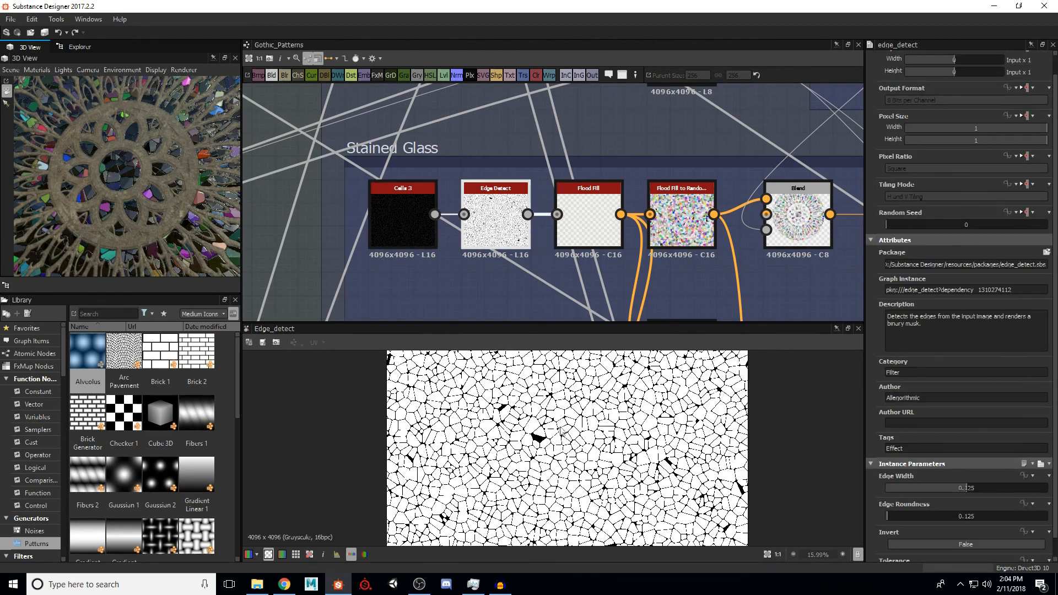
pyautogui.scroll(1, 562, 424)
pyautogui.scroll(-2, 551, 432)
pyautogui.scroll(2, 530, 444)
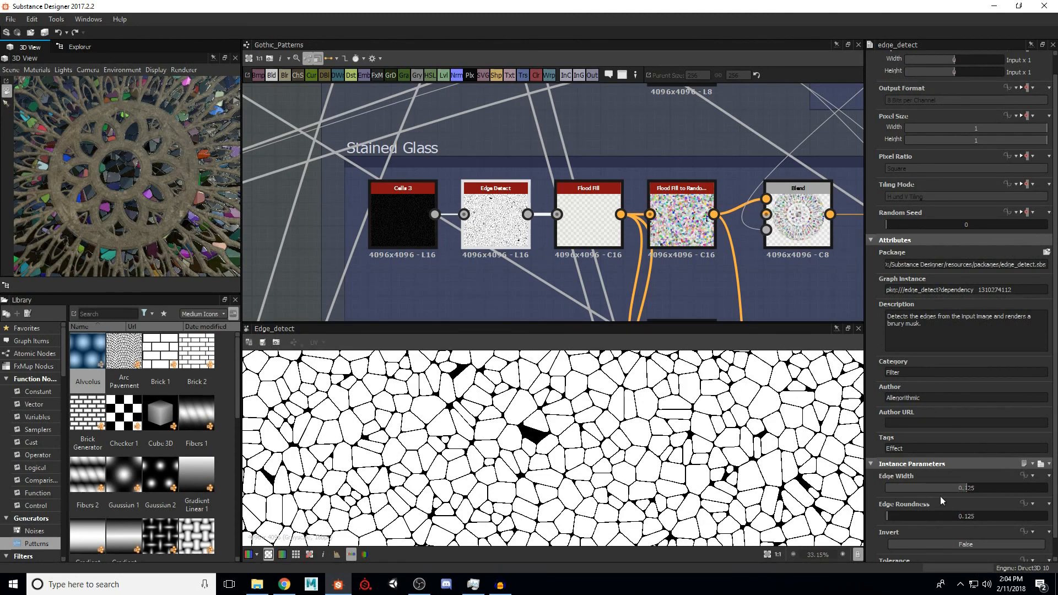
pyautogui.scroll(-1, 872, 487)
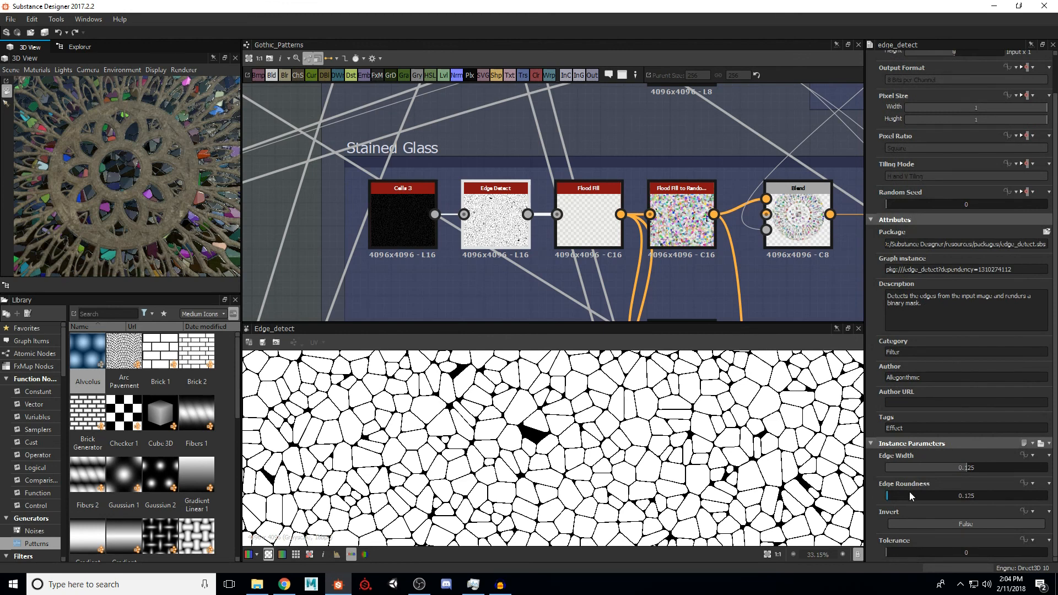
# Step: Preview the Flood Fill node with the 2D view's transparency display turned off and examine its cell gradients
pyautogui.click(579, 224)
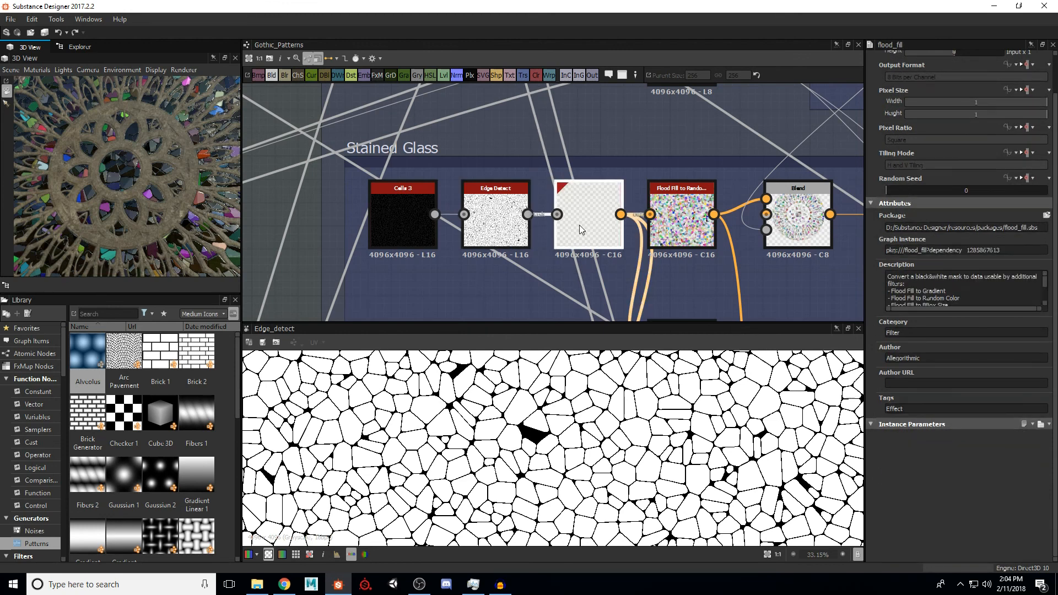
pyautogui.doubleClick(580, 225)
pyautogui.click(268, 554)
pyautogui.scroll(3, 582, 451)
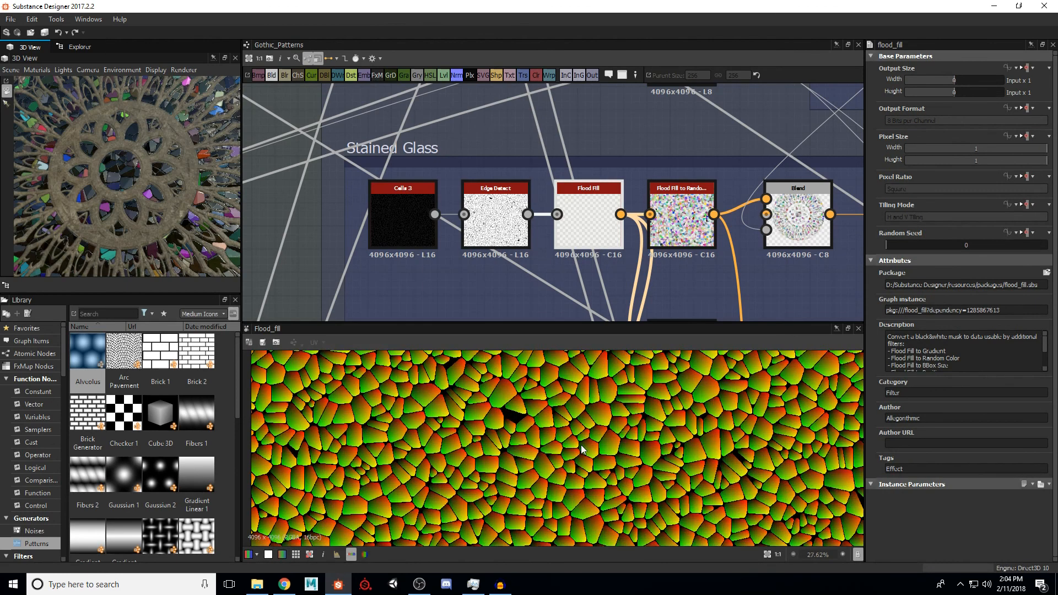
# Step: Preview the Flood Fill to Random Color node and examine the randomly coloured glass cells
pyautogui.moveTo(663, 255); pyautogui.dragTo(605, 220, button='middle')
pyautogui.scroll(-1, 604, 218)
pyautogui.scroll(2, 618, 210)
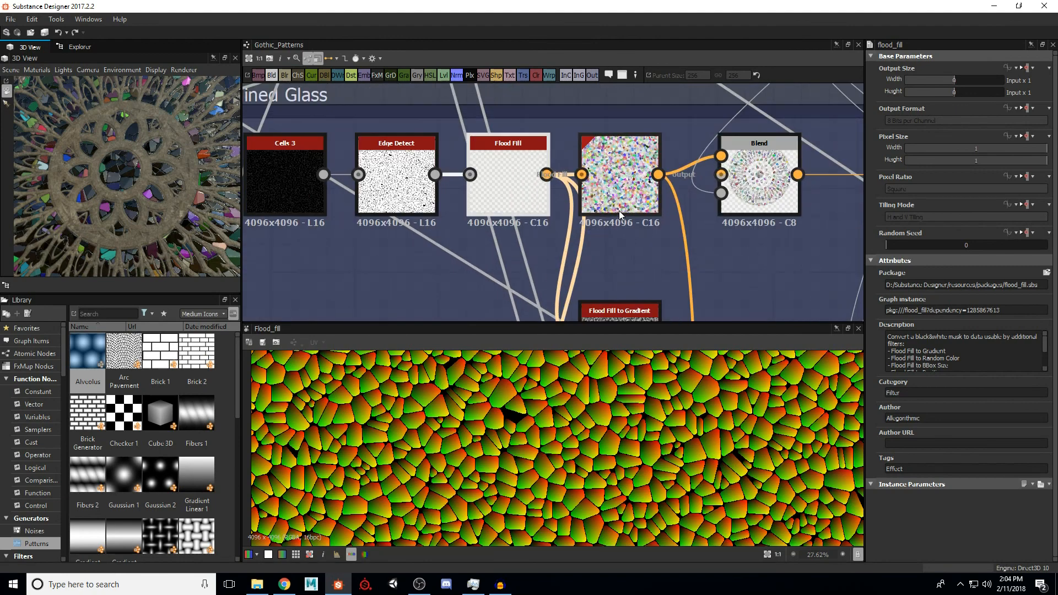
pyautogui.click(625, 169)
pyautogui.doubleClick(624, 169)
pyautogui.scroll(-3, 555, 447)
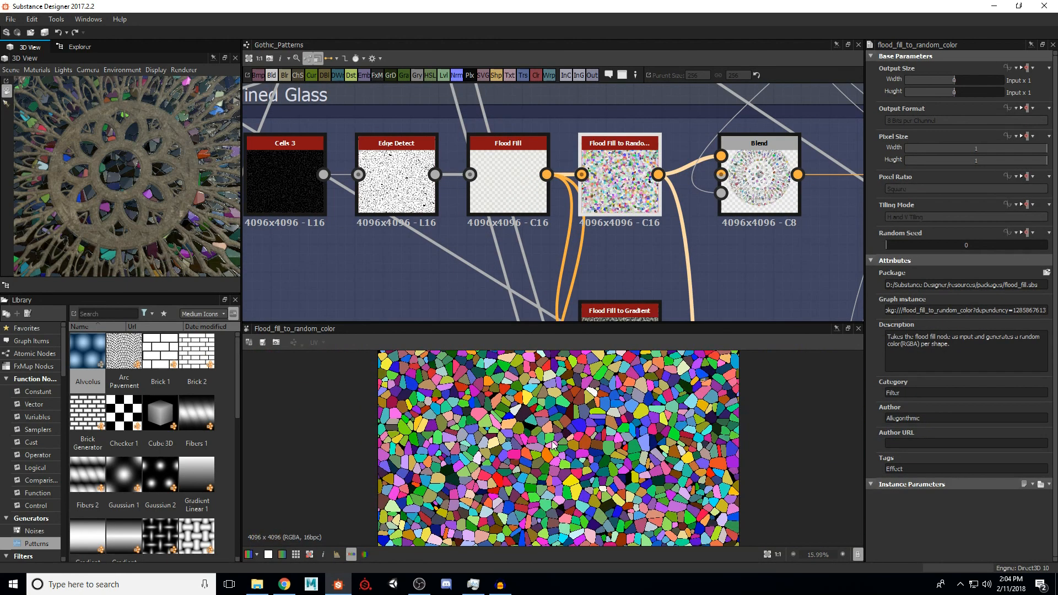
pyautogui.scroll(2, 556, 447)
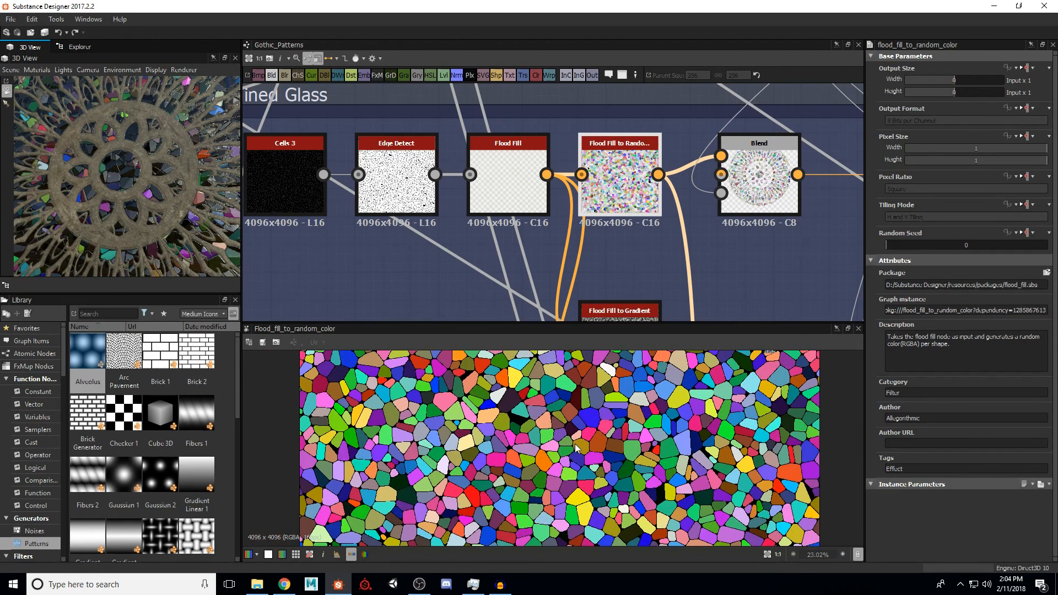
# Step: Preview the Stained Glass Blend that masks the random cell colours into the rose openings
pyautogui.click(760, 200)
pyautogui.doubleClick(760, 200)
pyautogui.scroll(-1, 565, 435)
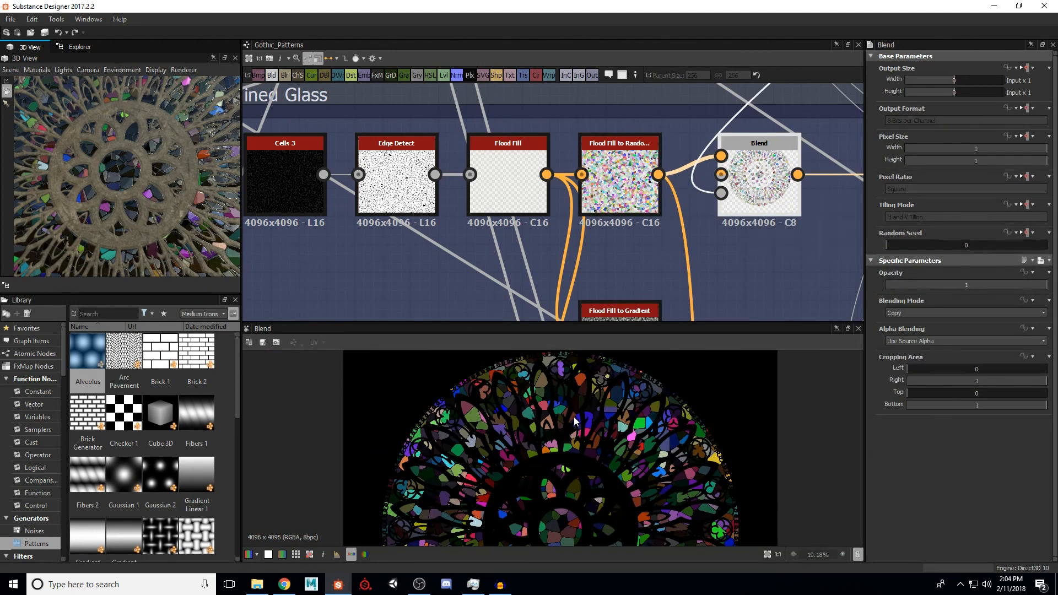
# Step: Examine the randomly coloured glass pieces inside the rose tracery up close in the masked Blend result
pyautogui.scroll(4, 557, 427)
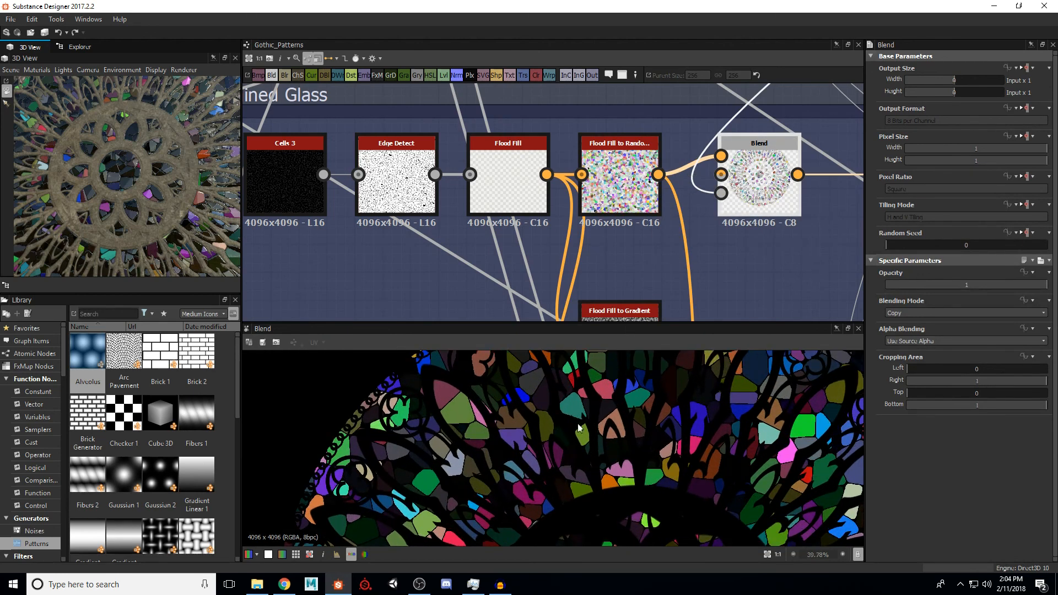
pyautogui.scroll(-3, 554, 426)
pyautogui.moveTo(640, 403); pyautogui.dragTo(677, 324, button='middle')
# Step: Preview the upper Flood Fill to Gradient node and review its angle and variation parameters
pyautogui.moveTo(587, 282); pyautogui.dragTo(611, 218, button='middle')
pyautogui.scroll(-1, 611, 219)
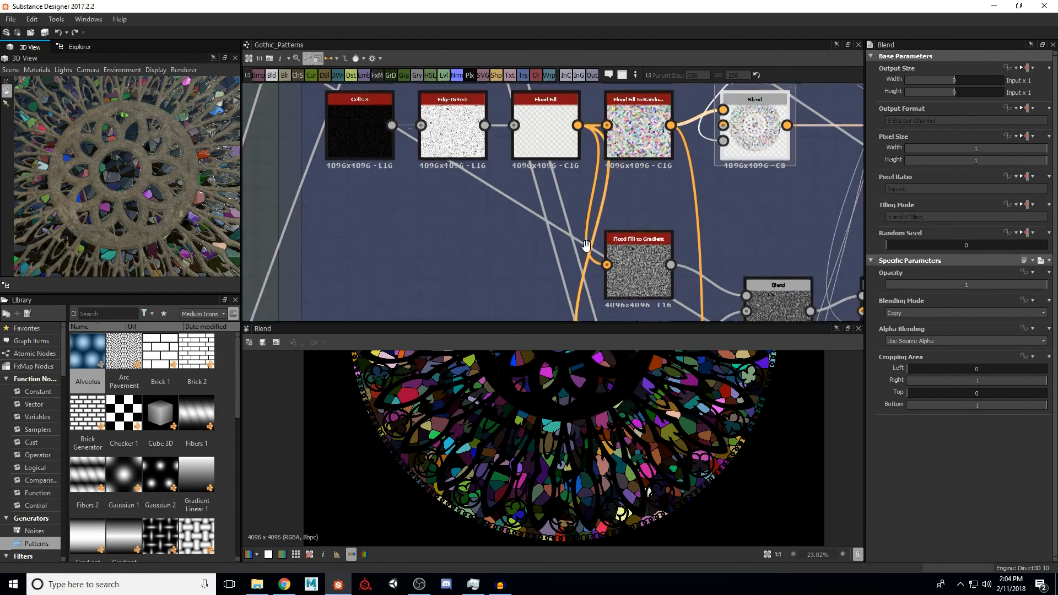
pyautogui.moveTo(588, 266); pyautogui.dragTo(571, 192, button='middle')
pyautogui.moveTo(682, 236); pyautogui.dragTo(628, 232, button='middle')
pyautogui.scroll(-1, 633, 239)
pyautogui.scroll(-1, 634, 239)
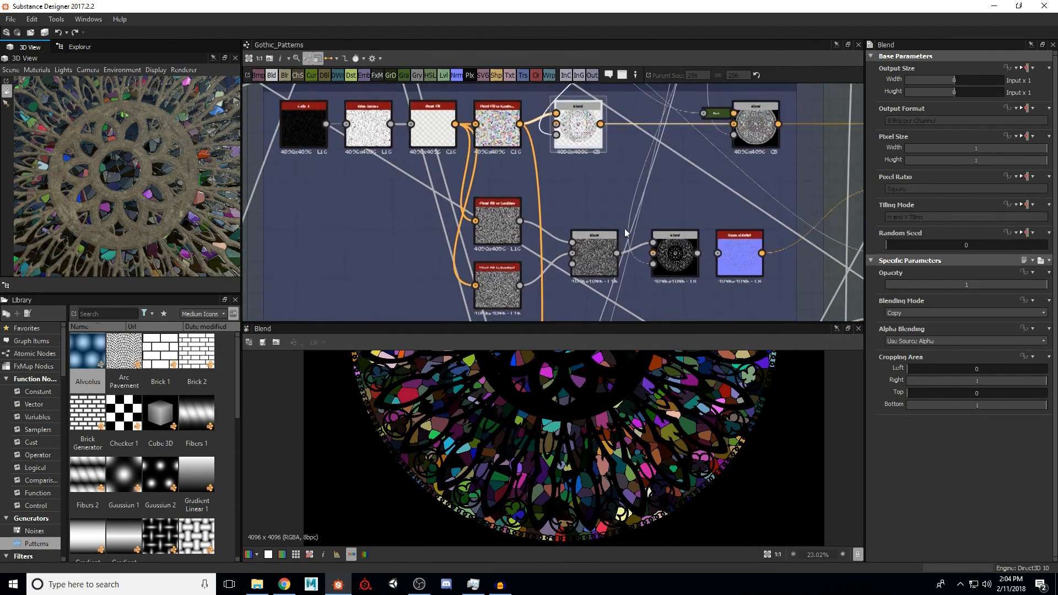
pyautogui.scroll(3, 163, 191)
pyautogui.moveTo(159, 200); pyautogui.dragTo(187, 185)
pyautogui.scroll(2, 515, 232)
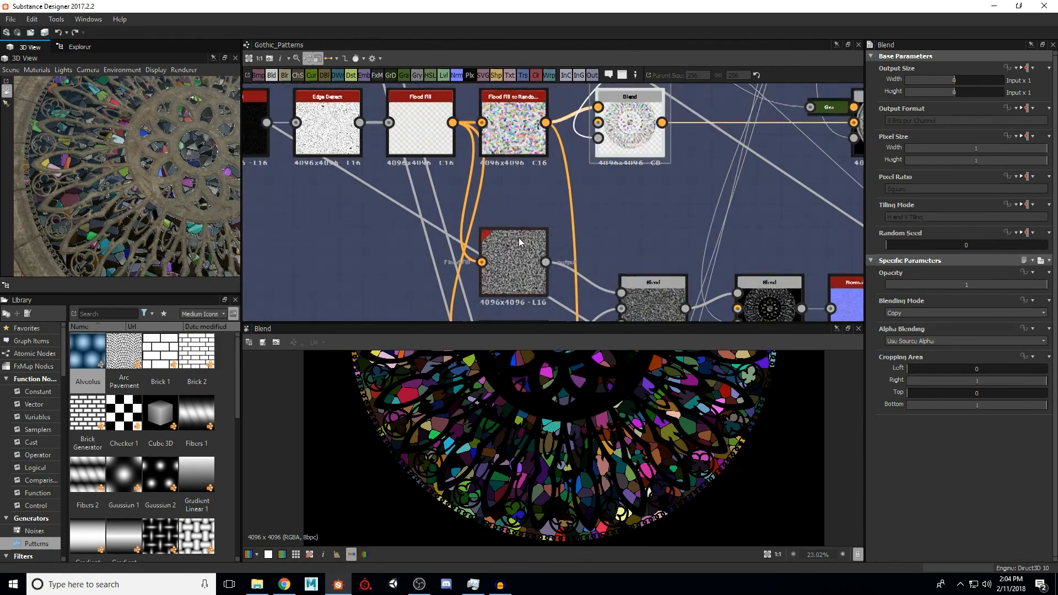
pyautogui.click(517, 262)
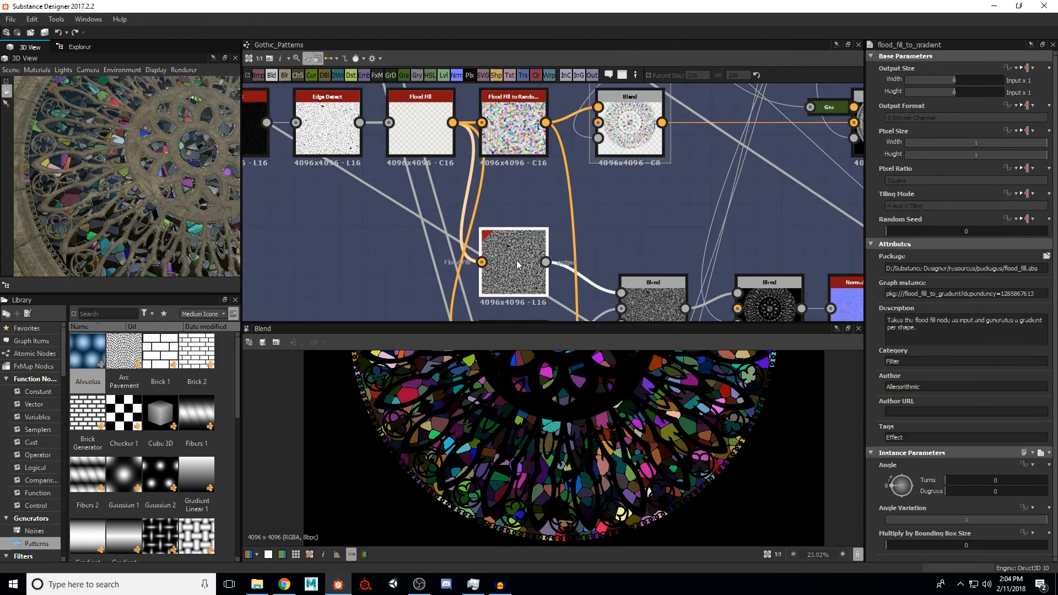
pyautogui.doubleClick(516, 260)
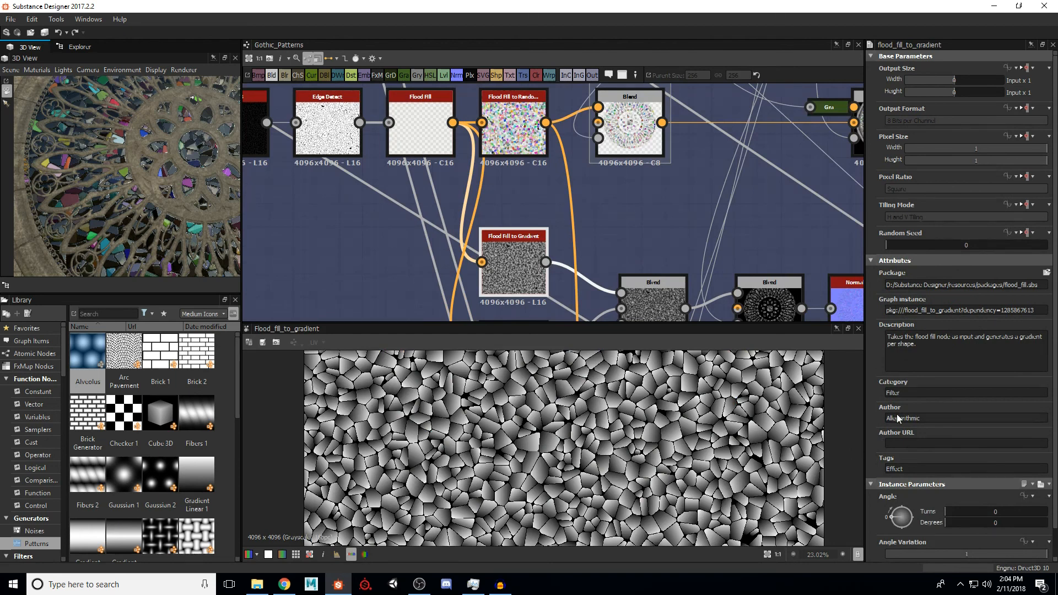
pyautogui.scroll(-1, 891, 430)
pyautogui.moveTo(499, 213); pyautogui.dragTo(505, 135, button='middle')
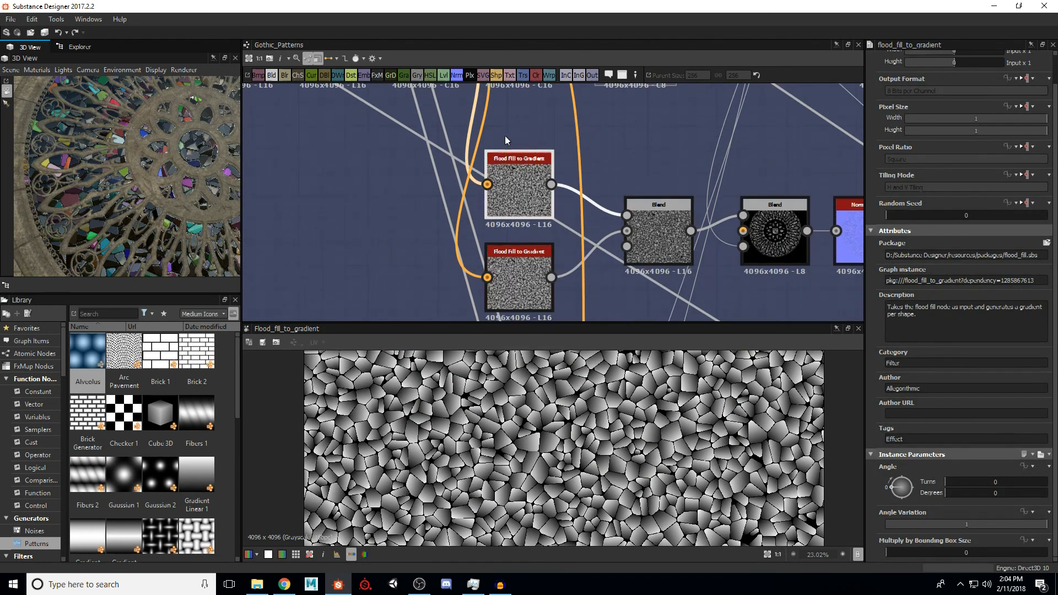
# Step: Preview the lower Flood Fill to Gradient node and compare its random seed with the upper node's
pyautogui.doubleClick(518, 276)
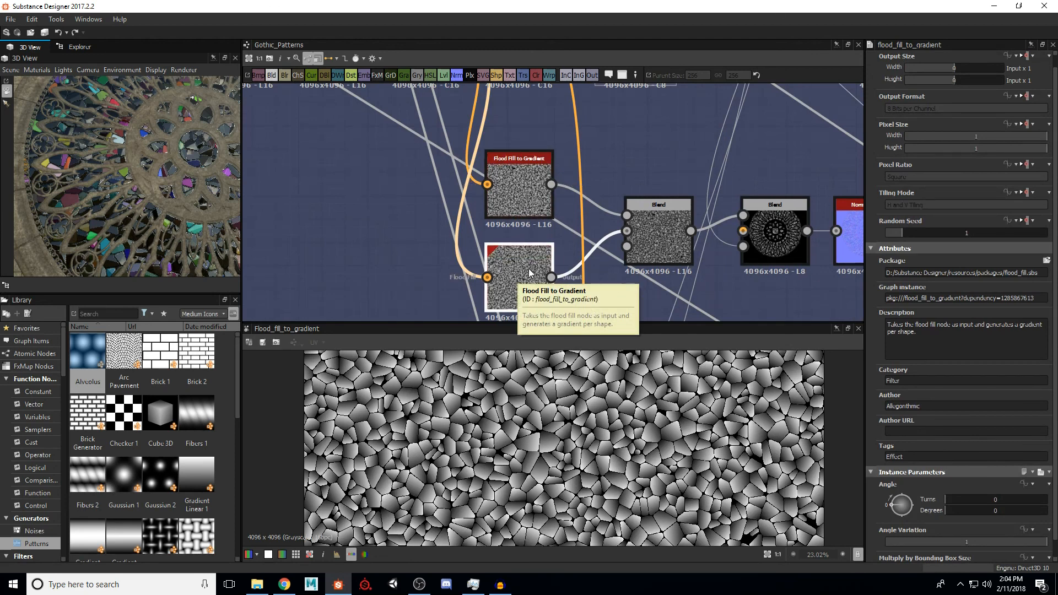
pyautogui.hotkey('ctrl', 'z')
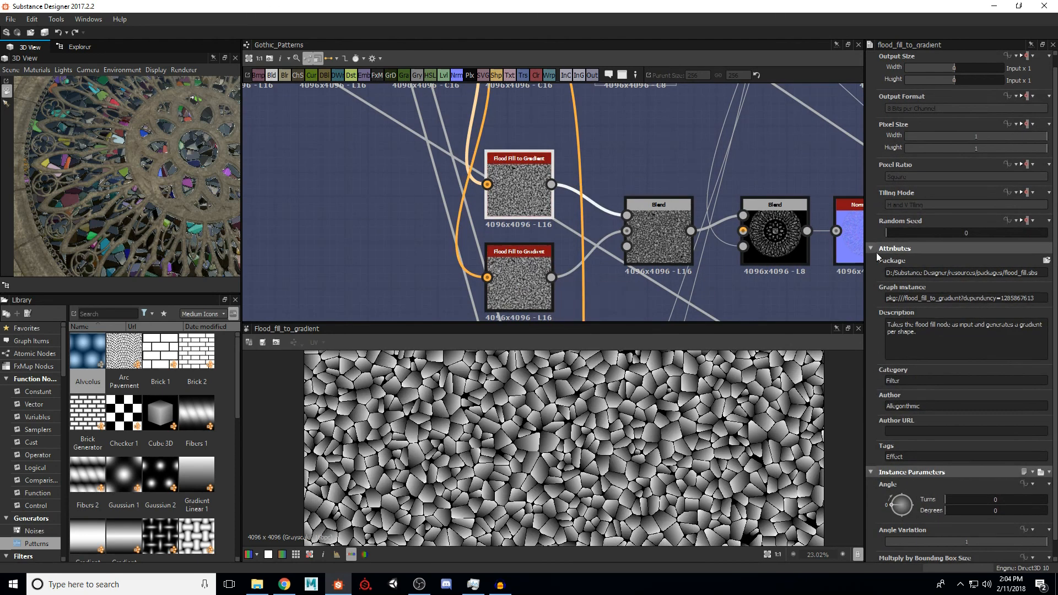
pyautogui.click(519, 269)
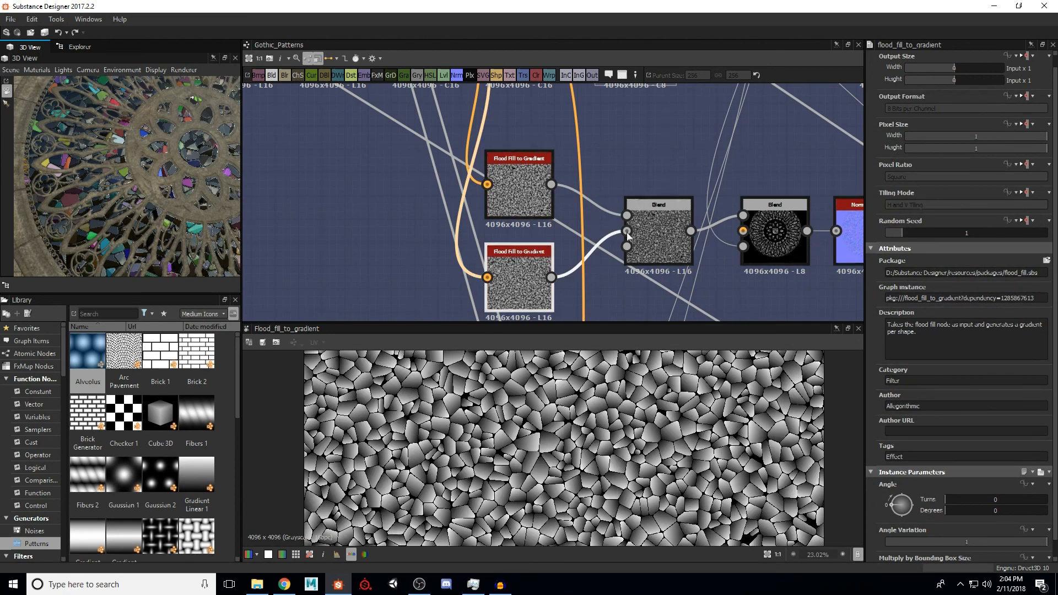
# Step: Preview the Blend that combines both gradients, review its blending mode and examine the resulting cell shading
pyautogui.click(651, 223)
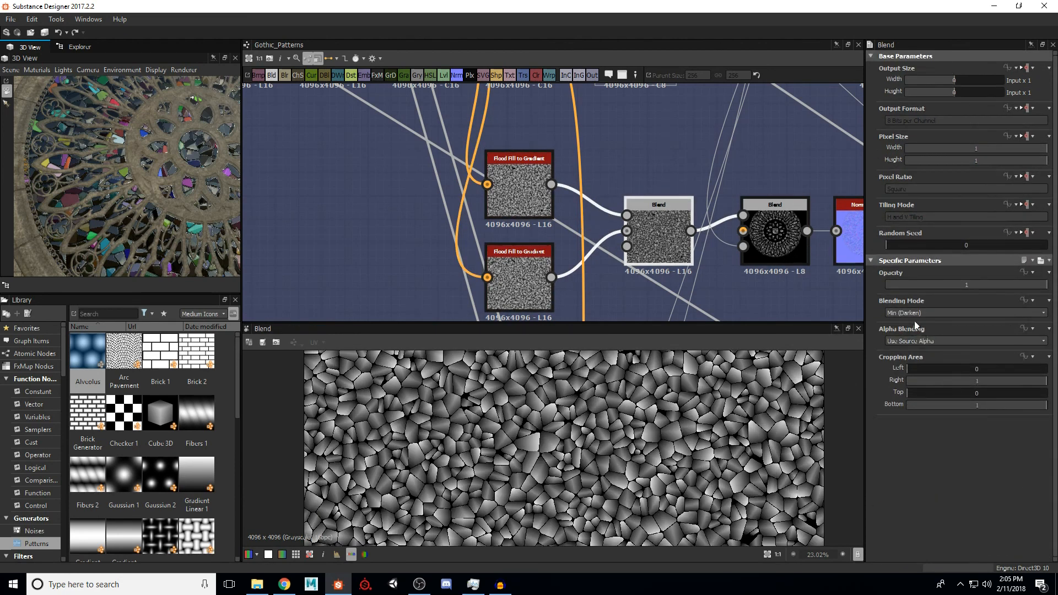
pyautogui.scroll(6, 509, 428)
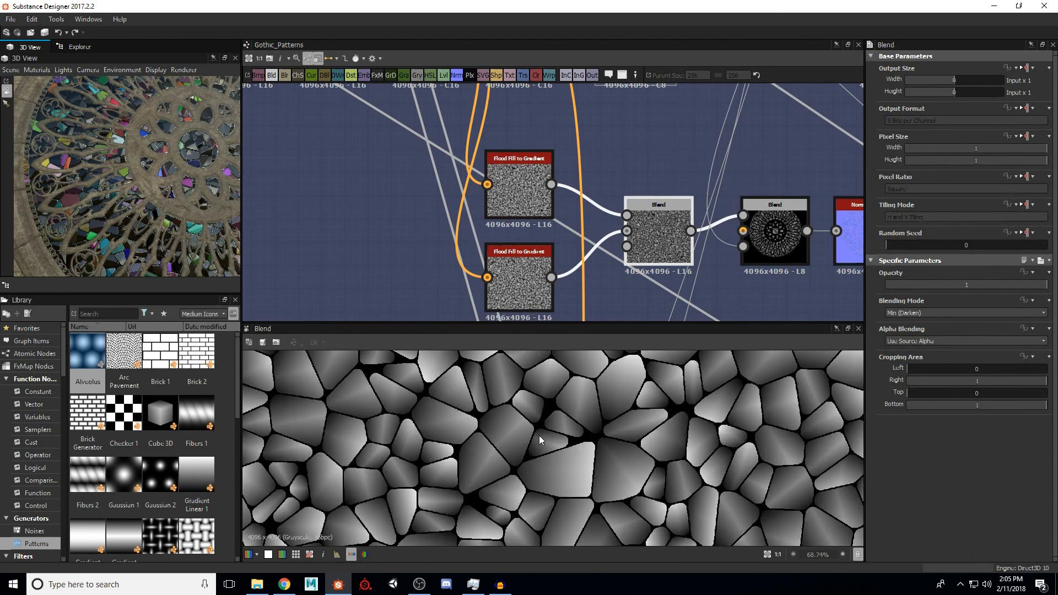
pyautogui.moveTo(734, 432); pyautogui.dragTo(647, 489, button='middle')
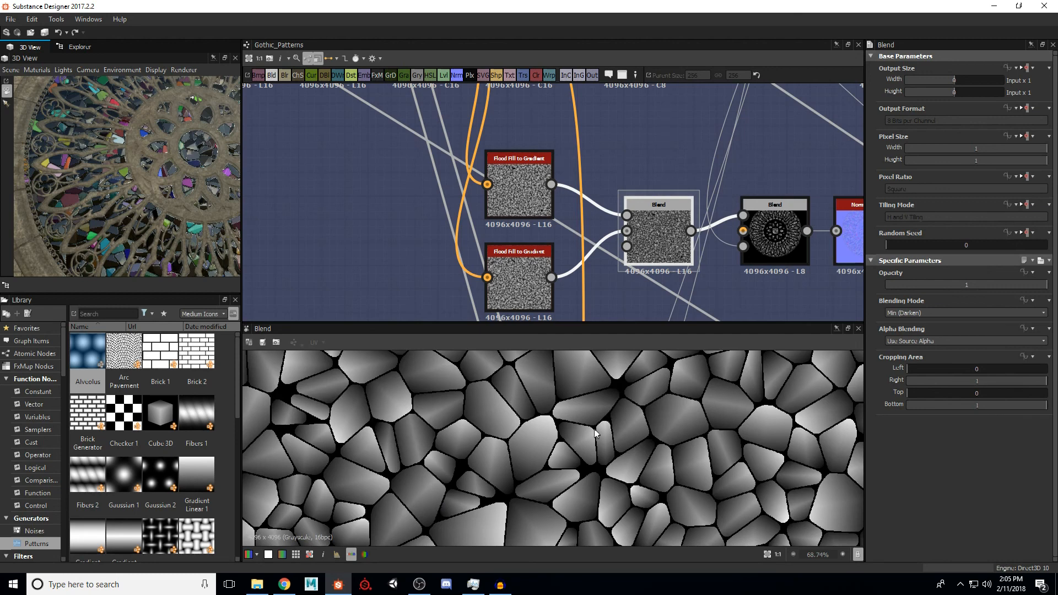
# Step: Preview the following Blend that masks the gradient cells into the rose openings
pyautogui.moveTo(711, 184); pyautogui.dragTo(579, 117, button='middle')
pyautogui.click(645, 151)
pyautogui.scroll(-5, 587, 437)
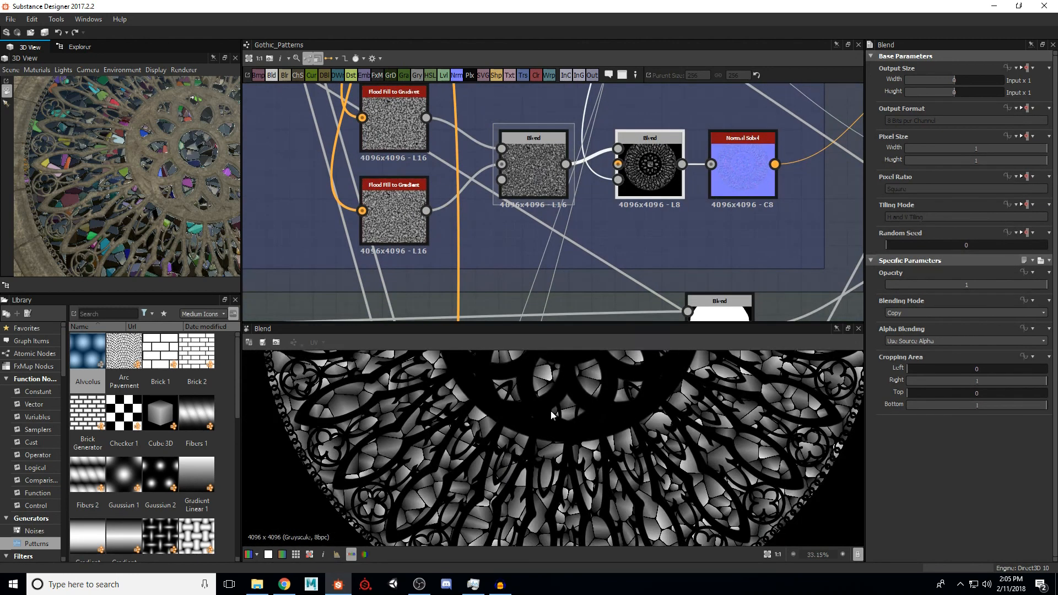
# Step: Preview the Normal Sobel node and examine the tilted glass facets in its normal map, both close up and overall
pyautogui.click(746, 173)
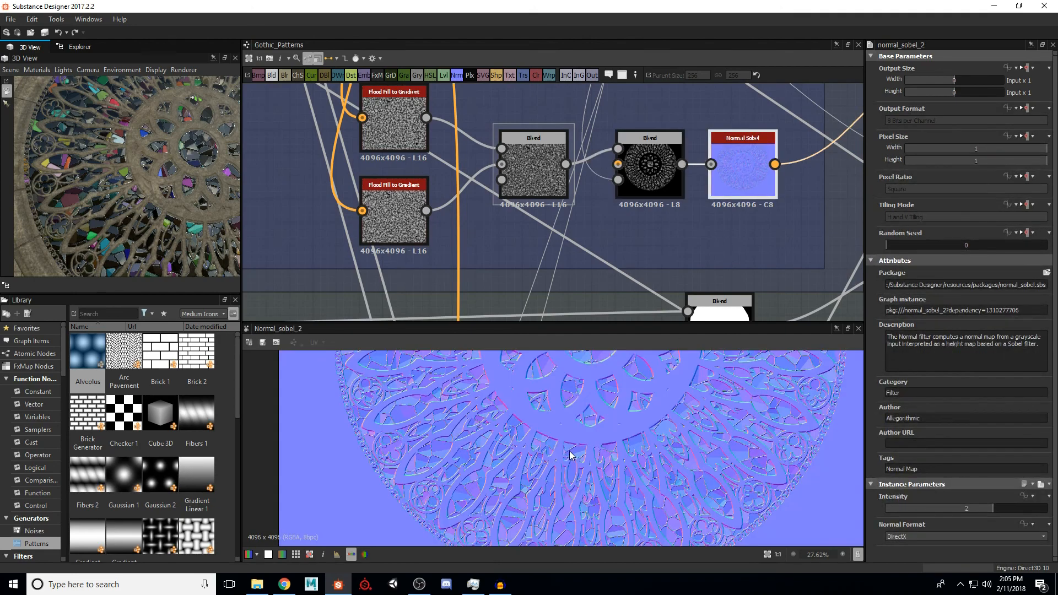
pyautogui.scroll(2, 597, 449)
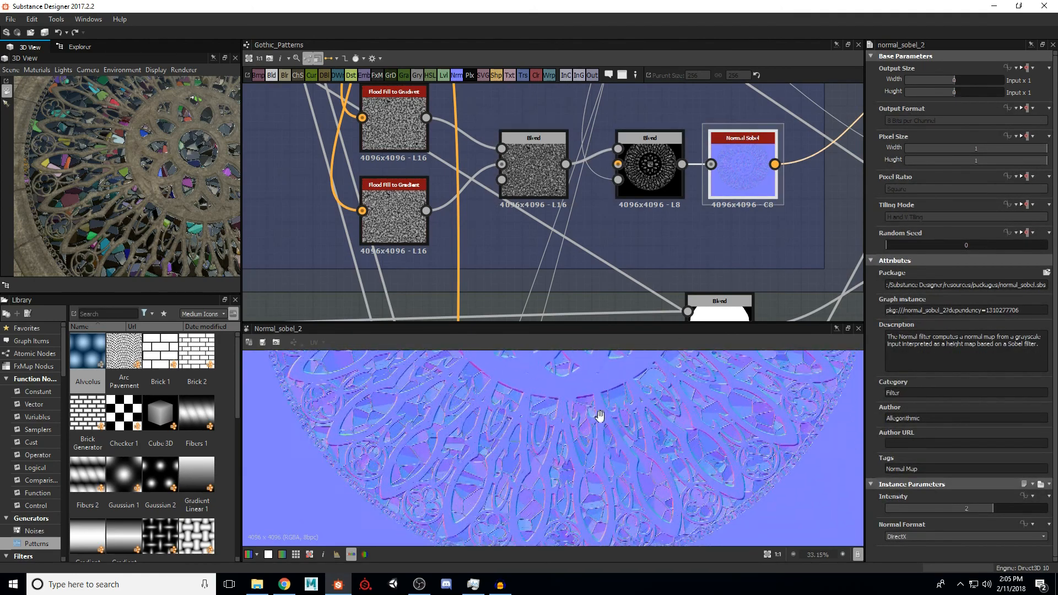
pyautogui.moveTo(636, 445); pyautogui.dragTo(583, 431, button='middle')
pyautogui.moveTo(664, 422); pyautogui.dragTo(605, 463, button='middle')
pyautogui.scroll(1, 606, 445)
pyautogui.moveTo(645, 403); pyautogui.dragTo(563, 504, button='middle')
pyautogui.scroll(2, 563, 505)
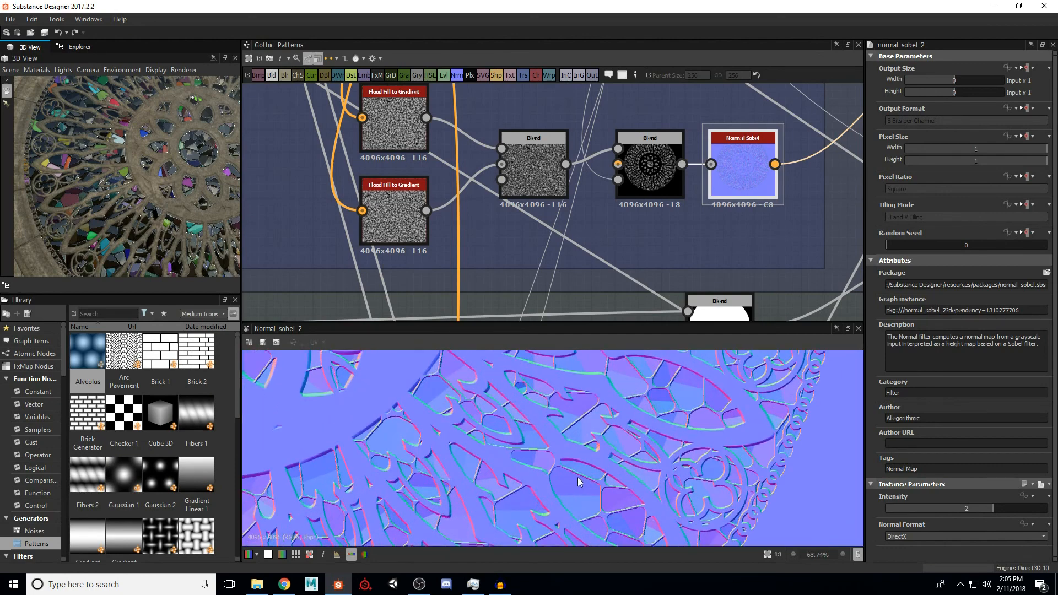
pyautogui.moveTo(639, 402); pyautogui.dragTo(610, 483, button='middle')
pyautogui.scroll(-5, 594, 438)
pyautogui.scroll(-4, 588, 432)
pyautogui.scroll(2, 537, 403)
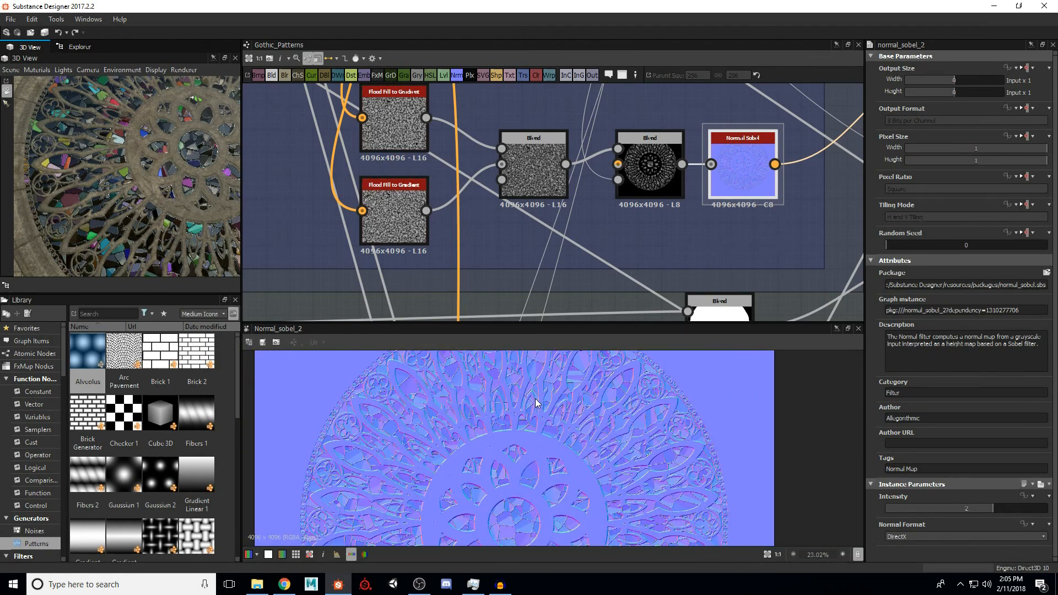
# Step: Preview the Base Color output and examine the coloured glass within the stone rose window
pyautogui.scroll(-5, 628, 225)
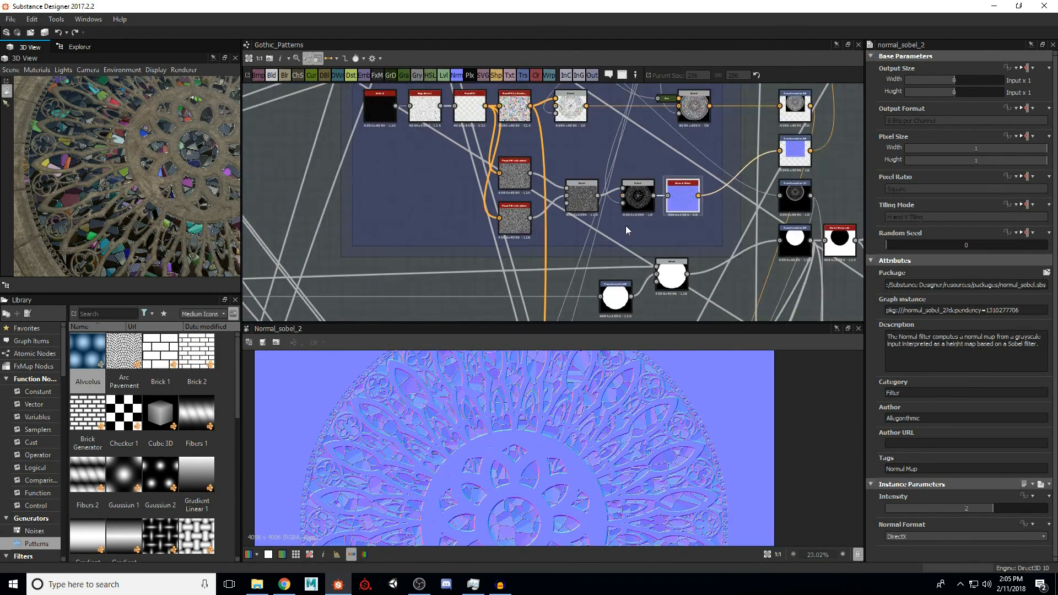
pyautogui.moveTo(631, 231); pyautogui.dragTo(582, 156, button='middle')
pyautogui.moveTo(666, 218); pyautogui.dragTo(471, 243, button='middle')
pyautogui.doubleClick(720, 143)
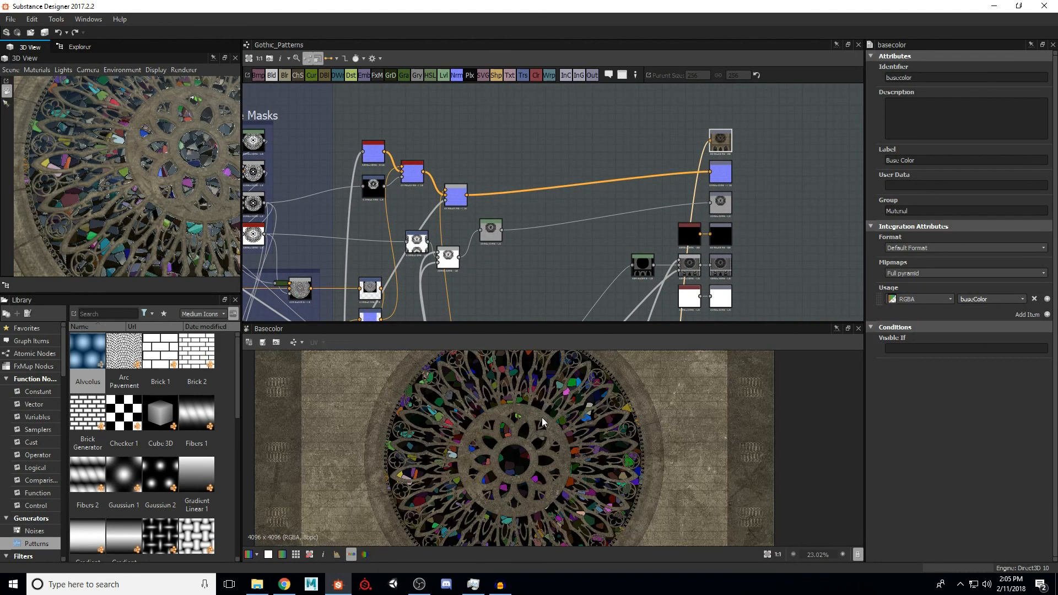
pyautogui.scroll(1, 578, 424)
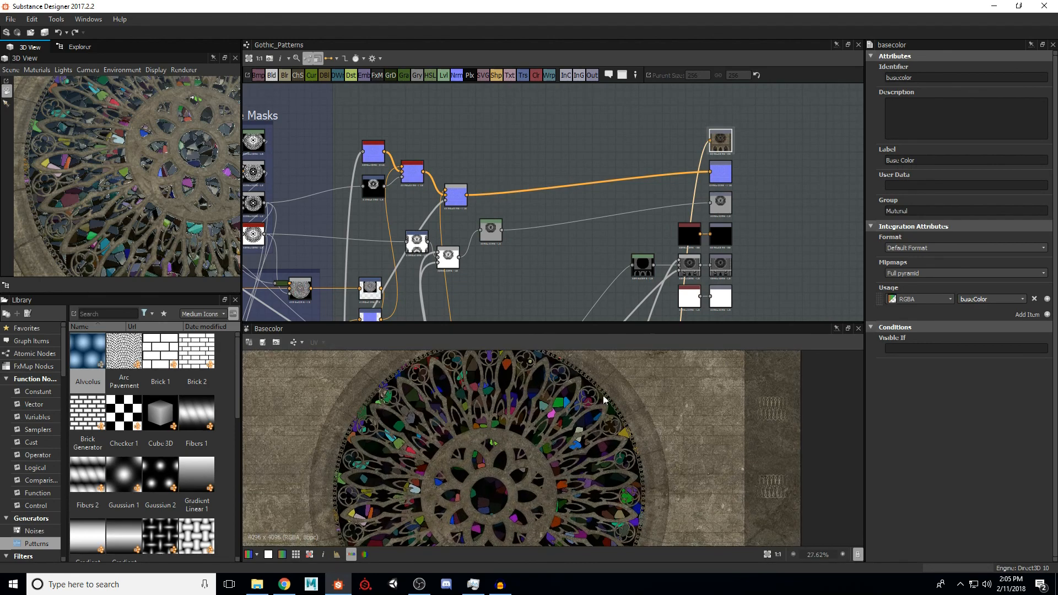
# Step: Preview the Normal output and examine the rose window, brickwork, ornamental band and arched windows in it
pyautogui.doubleClick(727, 174)
pyautogui.scroll(2, 534, 447)
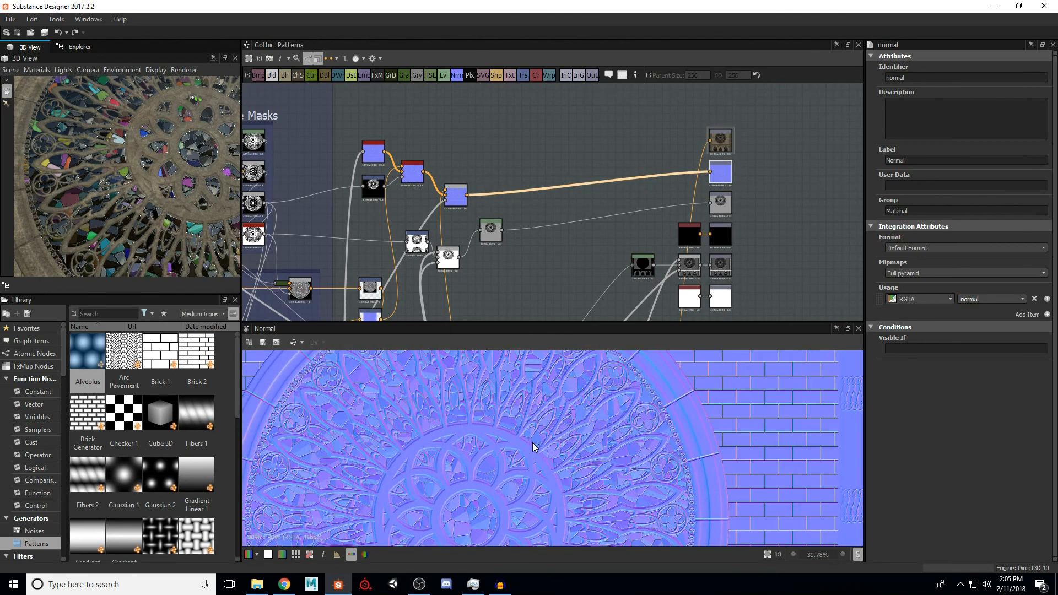
pyautogui.scroll(2, 653, 447)
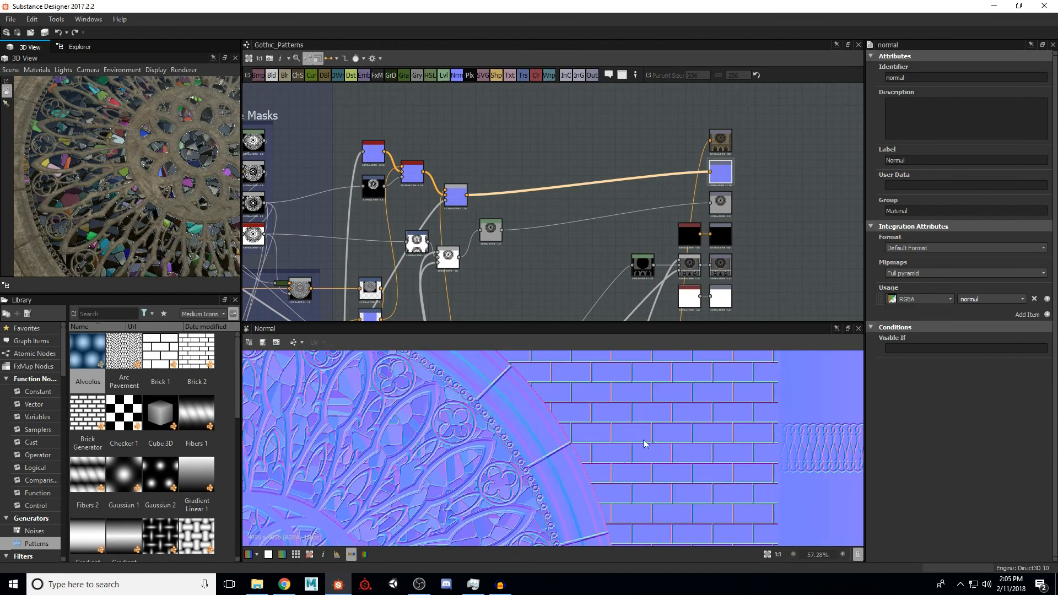
pyautogui.moveTo(651, 435); pyautogui.dragTo(645, 380, button='middle')
pyautogui.scroll(-5, 634, 386)
pyautogui.moveTo(424, 435); pyautogui.dragTo(498, 448, button='middle')
pyautogui.scroll(3, 395, 447)
pyautogui.moveTo(394, 447); pyautogui.dragTo(444, 403, button='middle')
pyautogui.moveTo(484, 487); pyautogui.dragTo(477, 376, button='middle')
pyautogui.moveTo(578, 449); pyautogui.dragTo(575, 374, button='middle')
pyautogui.moveTo(609, 509); pyautogui.dragTo(598, 359, button='middle')
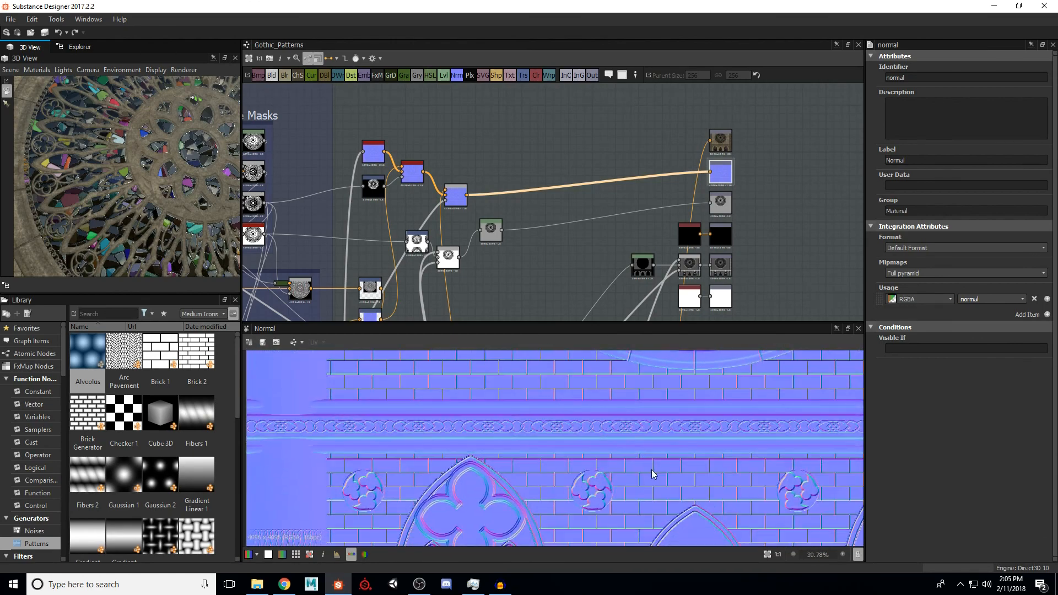
pyautogui.moveTo(653, 473); pyautogui.dragTo(659, 416, button='middle')
pyautogui.moveTo(477, 529); pyautogui.dragTo(522, 471, button='middle')
pyautogui.scroll(-1, 524, 438)
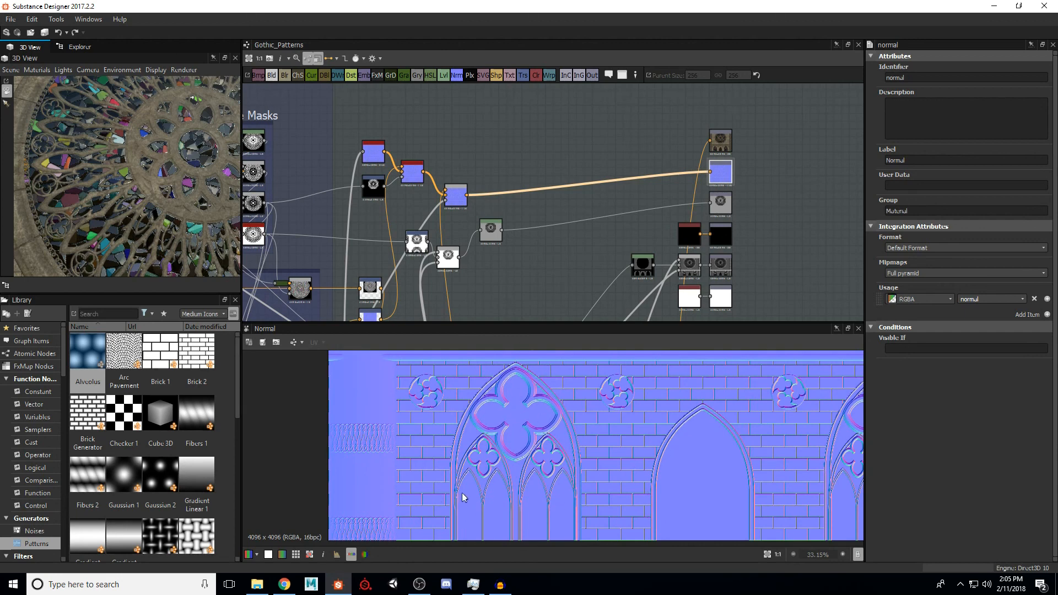
pyautogui.moveTo(710, 409); pyautogui.dragTo(638, 436, button='middle')
# Step: Preview the Roughness output with its rose mask, followed by the Metallic output
pyautogui.moveTo(661, 191); pyautogui.dragTo(595, 190, button='middle')
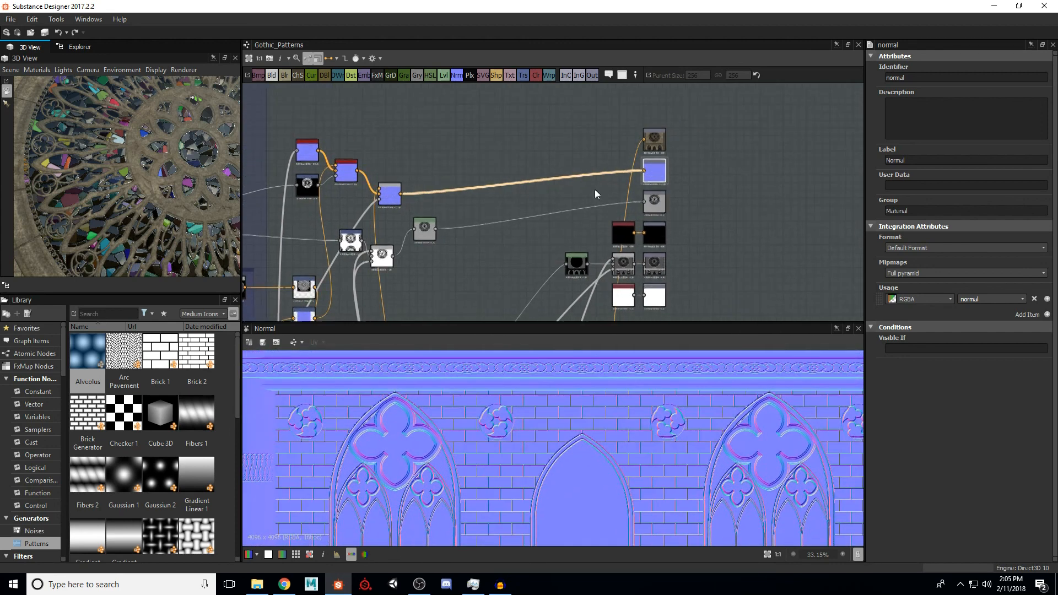
pyautogui.doubleClick(654, 202)
pyautogui.scroll(2, 573, 419)
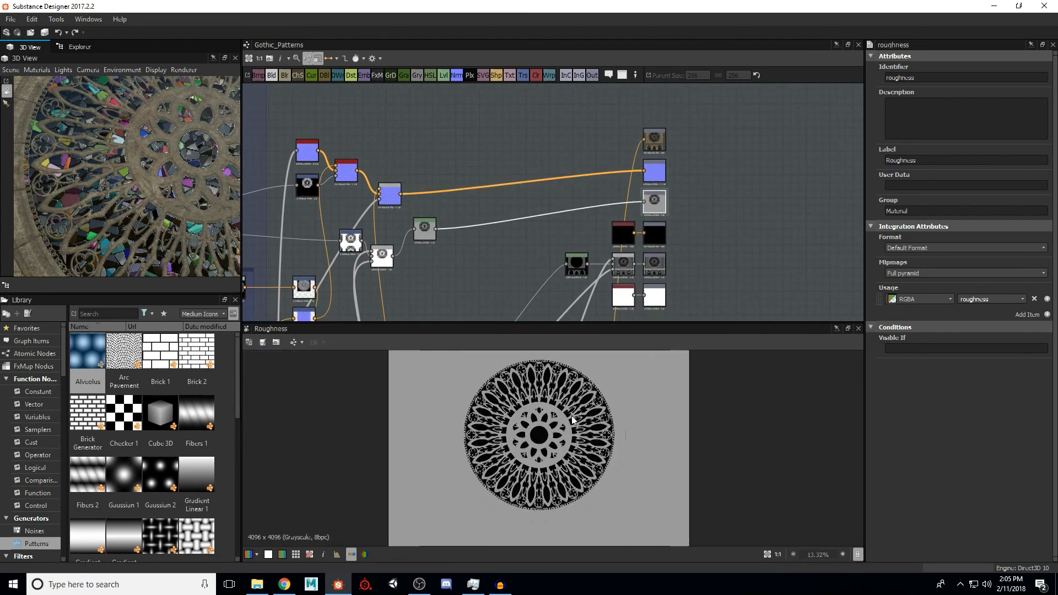
pyautogui.scroll(2, 573, 419)
pyautogui.scroll(2, 633, 236)
pyautogui.doubleClick(638, 192)
pyautogui.scroll(1, 636, 237)
# Step: Preview the Height output and examine the arched windows, ornamental band and columns
pyautogui.doubleClick(636, 215)
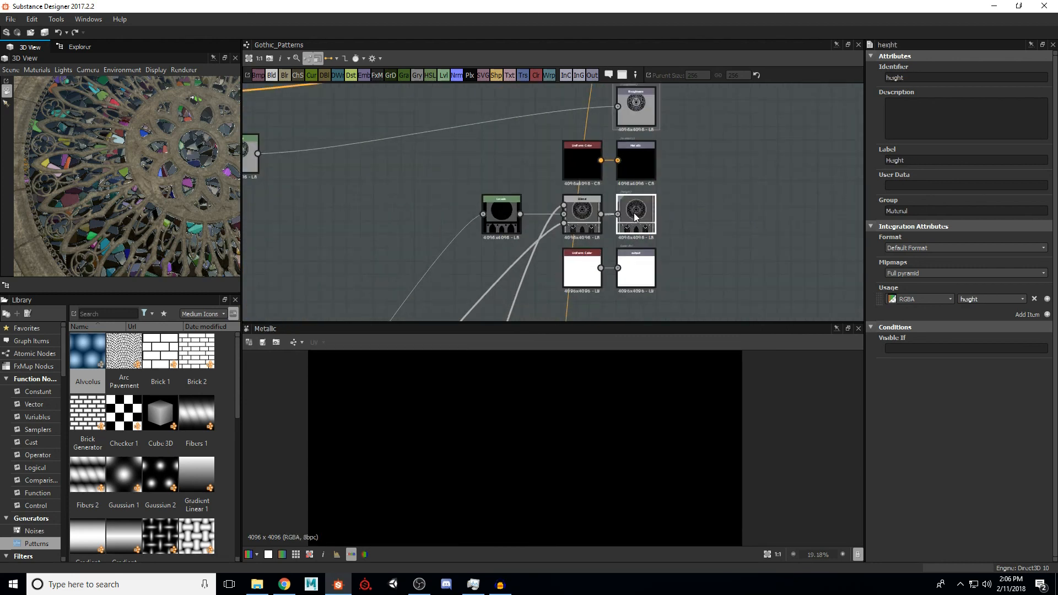
pyautogui.scroll(4, 556, 429)
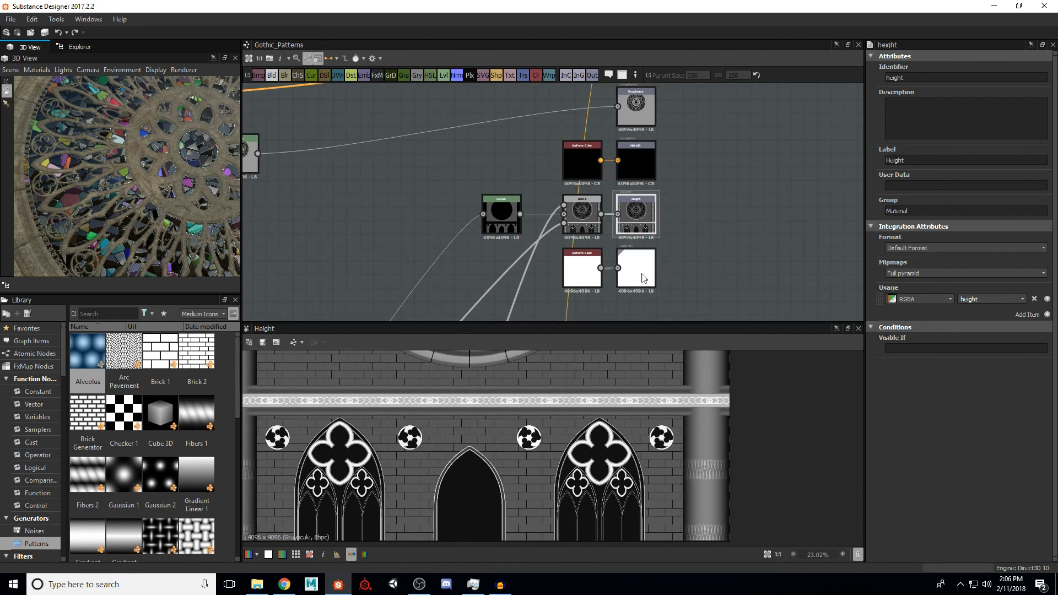
pyautogui.scroll(2, 642, 414)
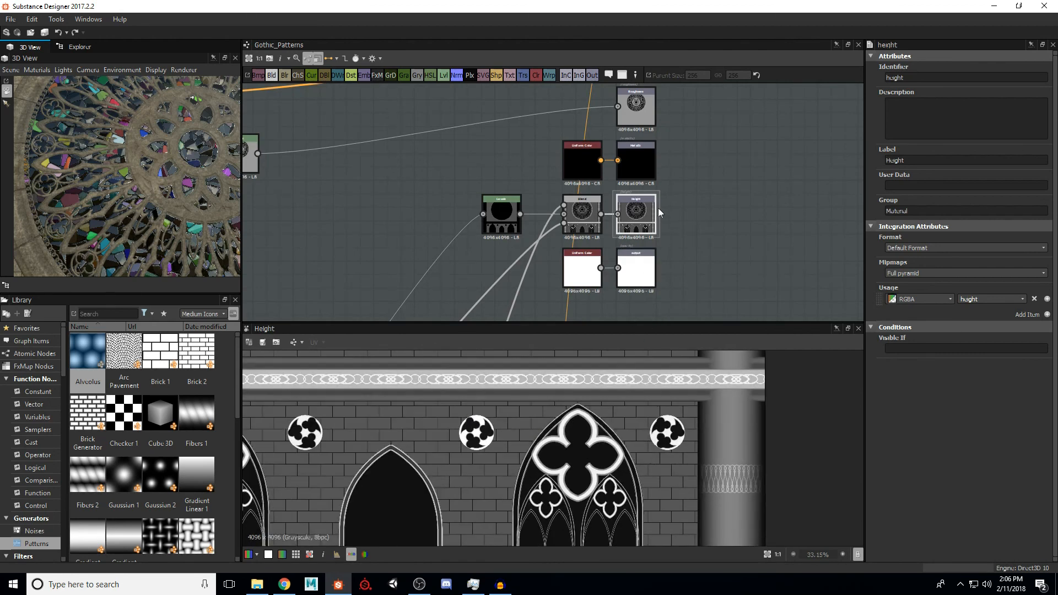
# Step: Look through the Deco section of the graph and view the whole wall in the 3D view
pyautogui.scroll(-8, 660, 218)
pyautogui.scroll(8, 548, 224)
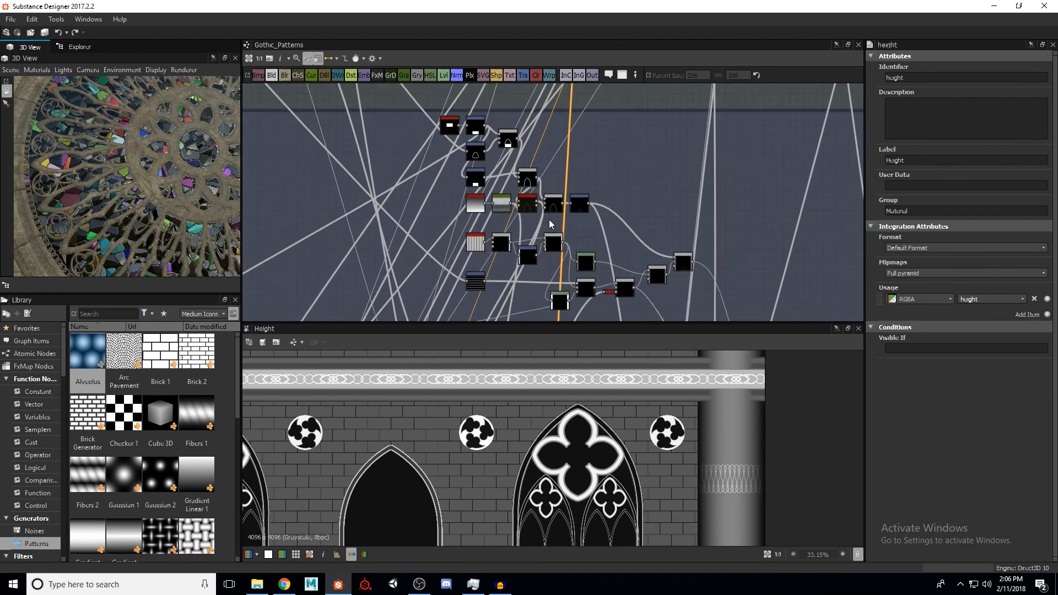
pyautogui.scroll(-5, 551, 225)
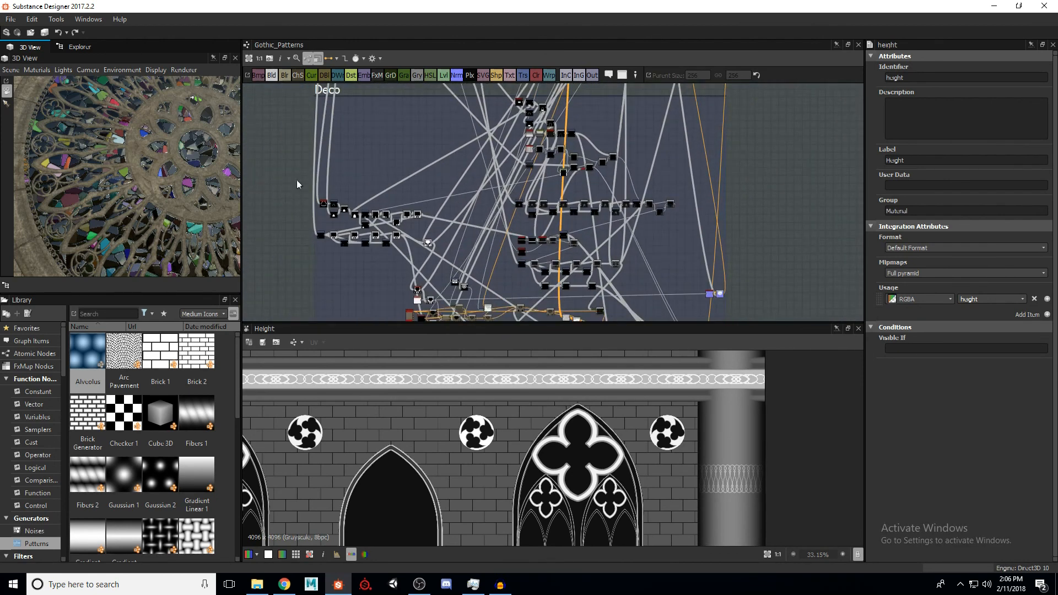
pyautogui.scroll(-2, 173, 187)
pyautogui.scroll(-3, 173, 188)
pyautogui.moveTo(173, 188); pyautogui.dragTo(155, 174, button='middle')
pyautogui.moveTo(154, 173); pyautogui.dragTo(165, 201)
pyautogui.moveTo(464, 247); pyautogui.dragTo(469, 214, button='middle')
pyautogui.moveTo(570, 196); pyautogui.dragTo(576, 267, button='middle')
pyautogui.scroll(-3, 576, 267)
pyautogui.moveTo(575, 223); pyautogui.dragTo(543, 223, button='middle')
pyautogui.scroll(2, 513, 181)
pyautogui.scroll(6, 606, 215)
pyautogui.moveTo(609, 210); pyautogui.dragTo(656, 302, button='middle')
pyautogui.scroll(-6, 466, 439)
pyautogui.scroll(3, 466, 439)
# Step: Preview the Transformation 2D nodes that supply the pointed arch outline and the white rectangle for the window
pyautogui.moveTo(490, 142); pyautogui.dragTo(518, 199, button='middle')
pyautogui.scroll(2, 472, 215)
pyautogui.doubleClick(472, 215)
pyautogui.moveTo(484, 387); pyautogui.dragTo(508, 440, button='middle')
pyautogui.doubleClick(537, 179)
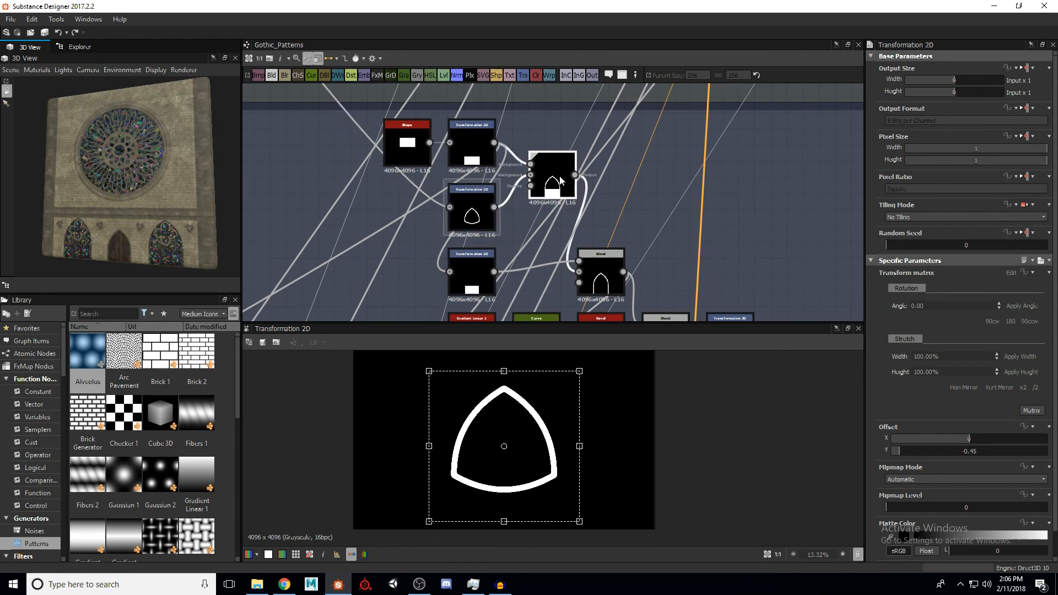
pyautogui.doubleClick(475, 157)
pyautogui.moveTo(475, 156); pyautogui.dragTo(466, 151)
# Step: Preview the Blend that adds the rectangle to the pointed arch outline and examine the combined window shape
pyautogui.doubleClick(551, 180)
pyautogui.scroll(4, 560, 474)
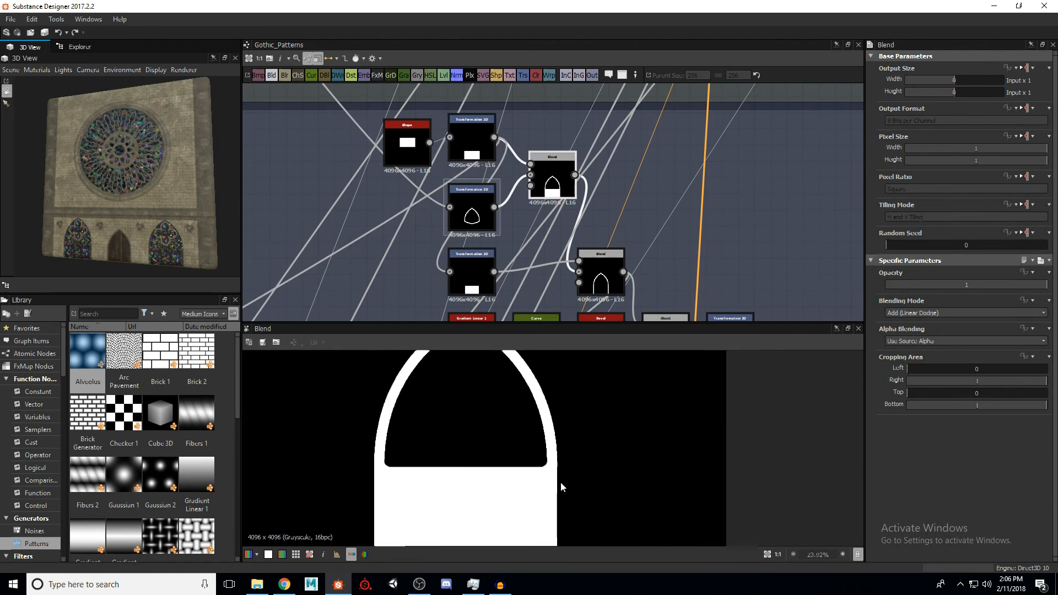
pyautogui.scroll(-2, 555, 477)
pyautogui.moveTo(572, 238); pyautogui.dragTo(563, 179, button='middle')
pyautogui.scroll(-1, 562, 179)
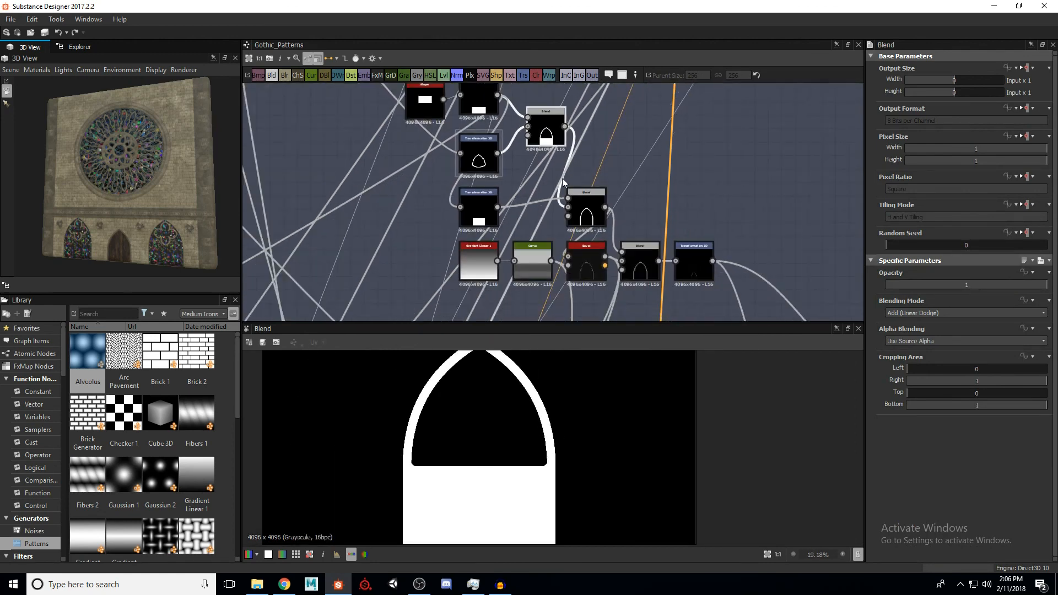
# Step: Preview the Subtract Blend that cuts the white rectangle out of the arch shape and compare it with its source nodes
pyautogui.doubleClick(579, 206)
pyautogui.moveTo(529, 211); pyautogui.dragTo(532, 226, button='middle')
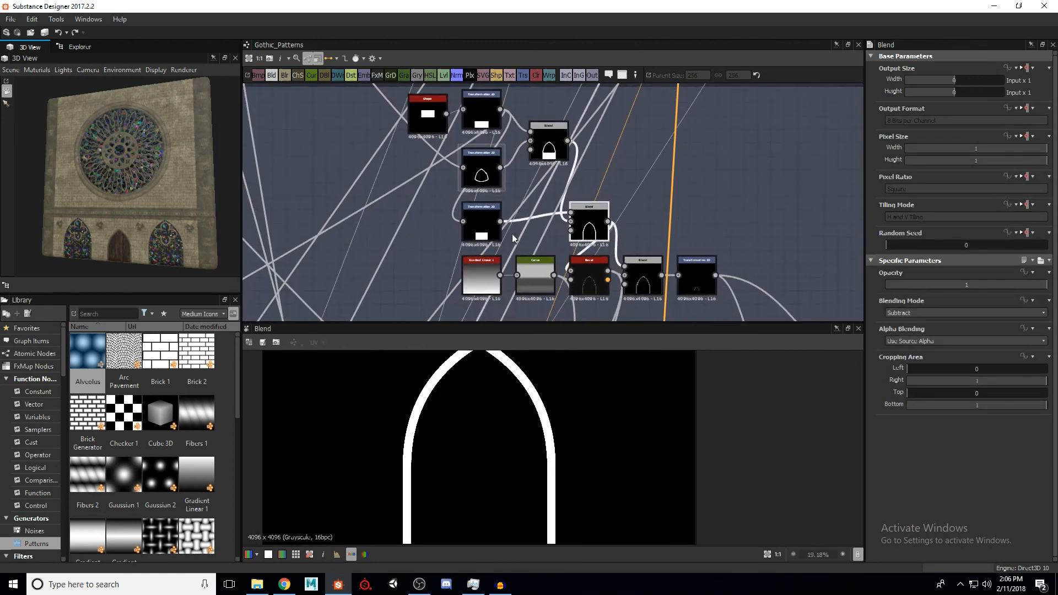
pyautogui.doubleClick(487, 230)
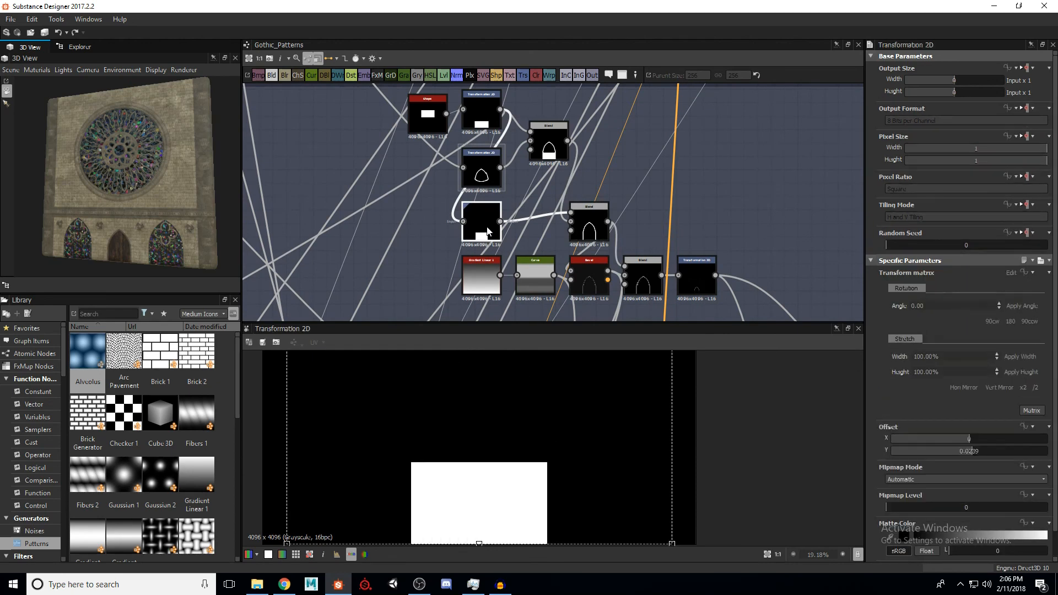
pyautogui.doubleClick(594, 236)
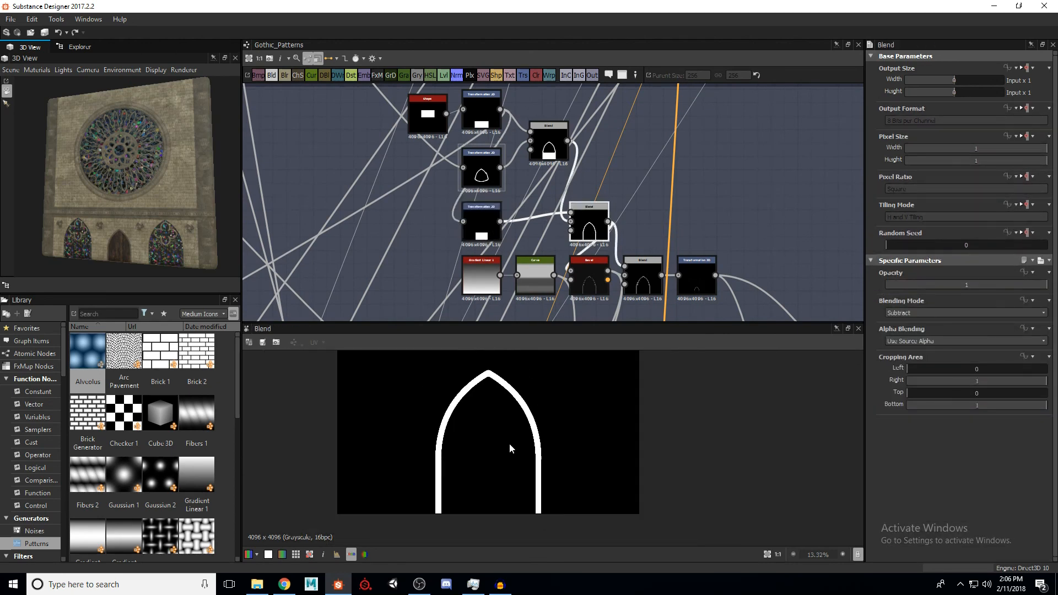
pyautogui.moveTo(506, 190); pyautogui.dragTo(502, 202, button='middle')
pyautogui.doubleClick(474, 188)
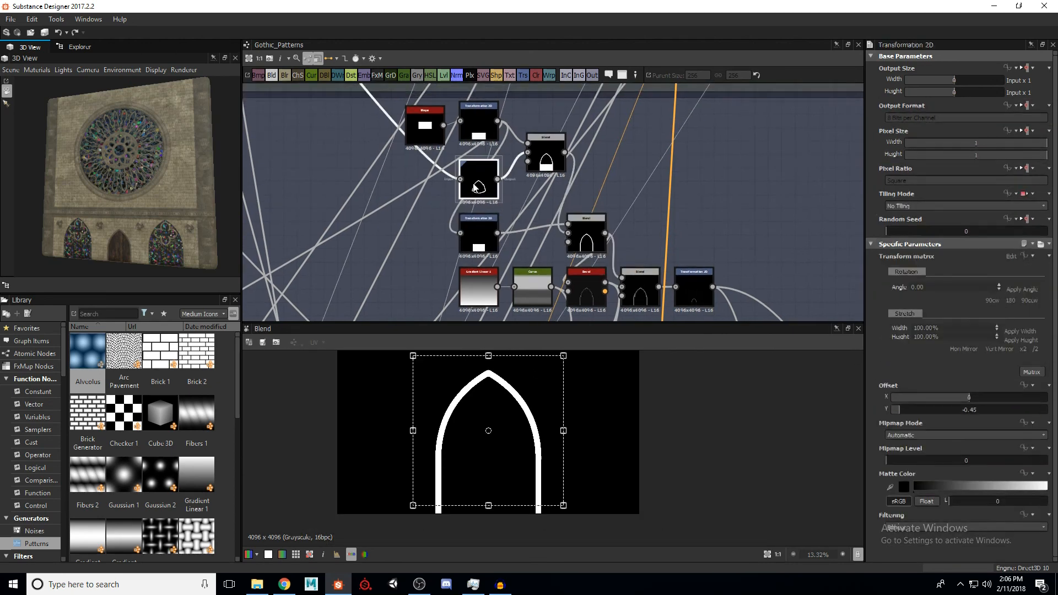
pyautogui.doubleClick(550, 166)
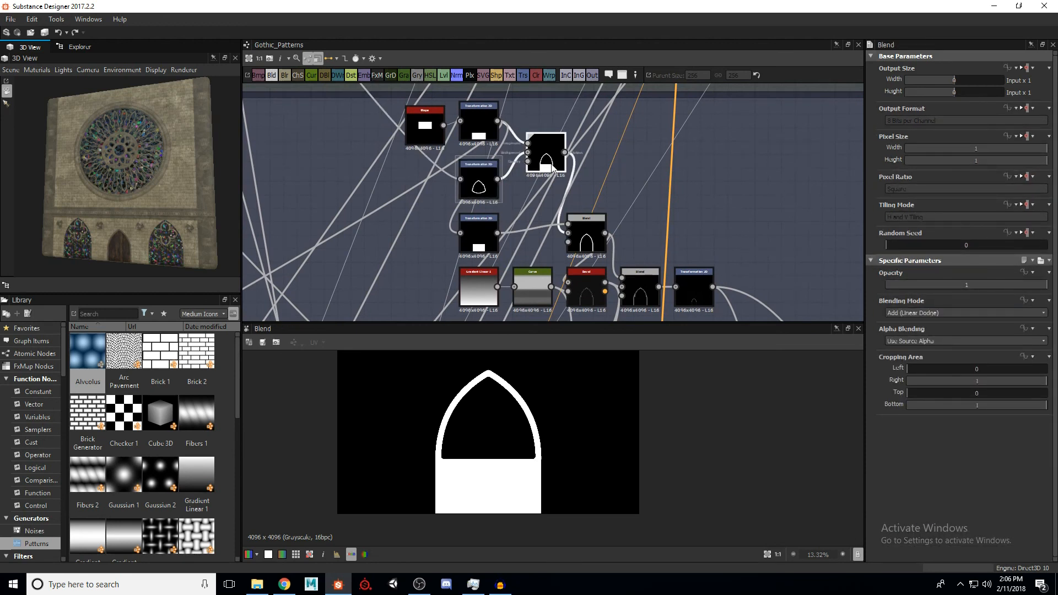
pyautogui.doubleClick(586, 236)
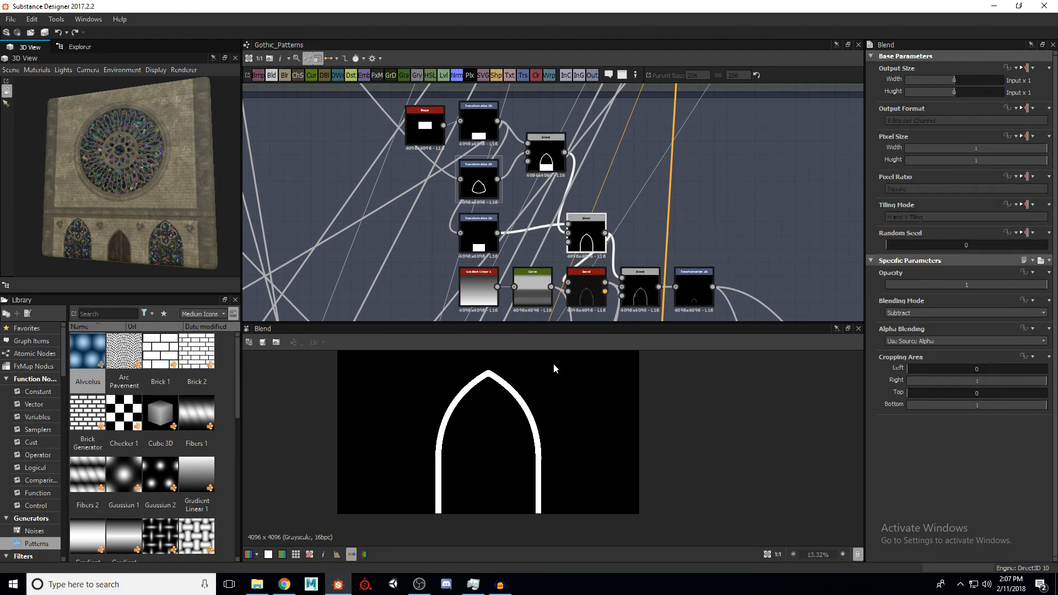
# Step: Preview the Bevel applied to the pointed arch and compare it with the Subtract Blend feeding it
pyautogui.moveTo(547, 276); pyautogui.dragTo(541, 213, button='middle')
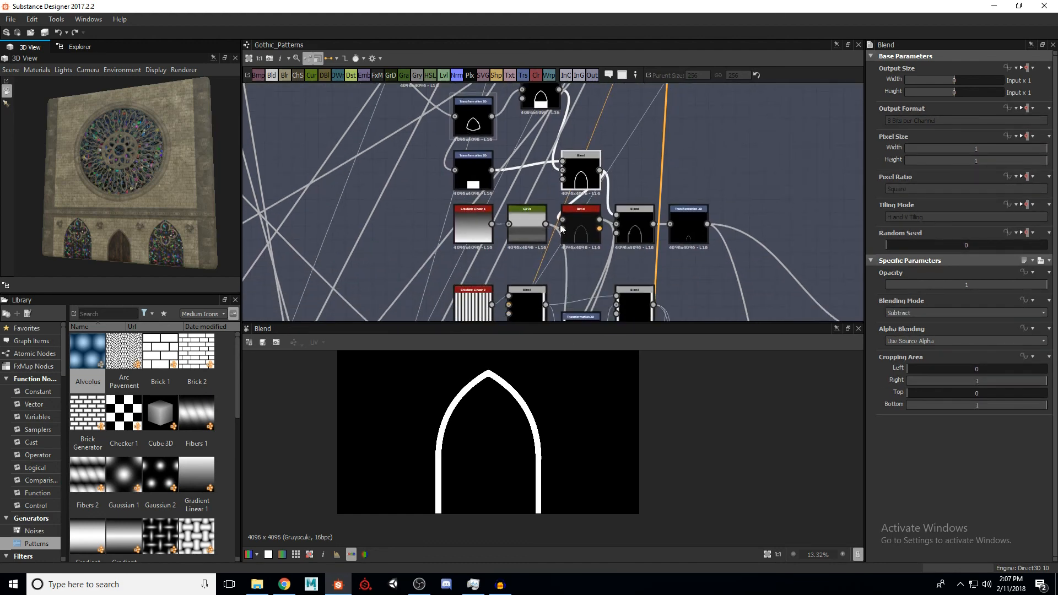
pyautogui.doubleClick(581, 234)
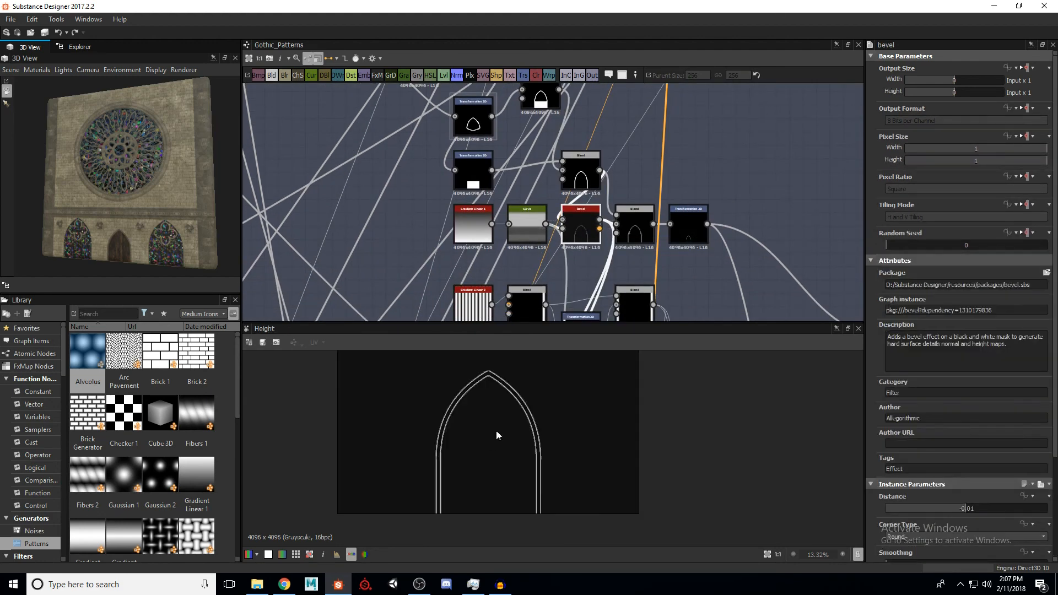
pyautogui.scroll(6, 521, 408)
pyautogui.moveTo(521, 407); pyautogui.dragTo(536, 469, button='middle')
pyautogui.scroll(1, 478, 399)
pyautogui.doubleClick(585, 174)
# Step: Preview the quatrefoil Transformation 2D and the Max (Lighten) Blends that add the quatrefoil and a smaller arch to the beveled arch
pyautogui.scroll(-5, 580, 208)
pyautogui.scroll(-2, 617, 249)
pyautogui.scroll(6, 607, 218)
pyautogui.scroll(3, 606, 218)
pyautogui.moveTo(396, 231); pyautogui.dragTo(452, 212, button='middle')
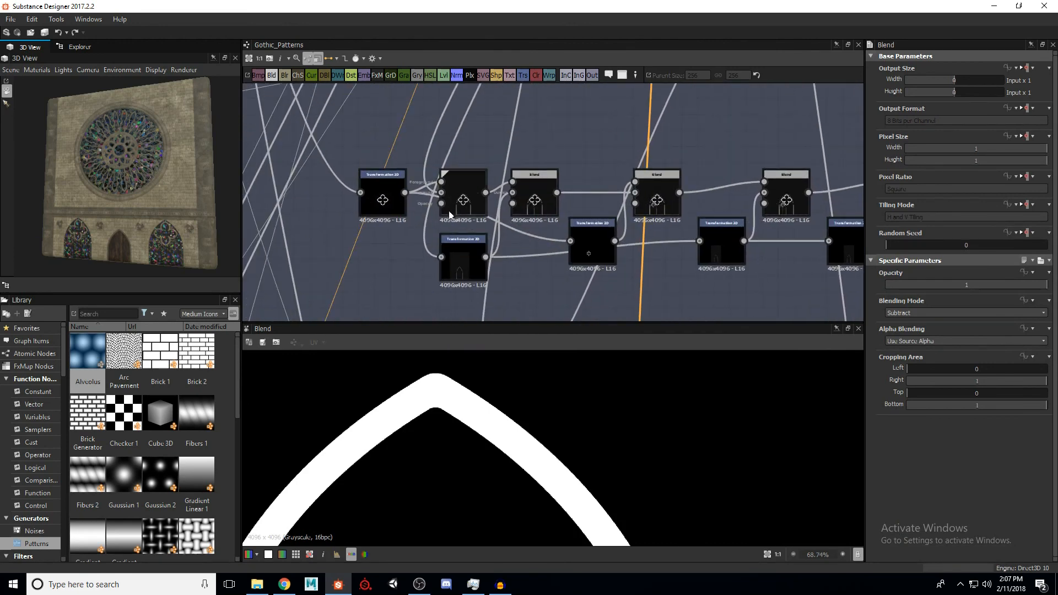
pyautogui.doubleClick(395, 192)
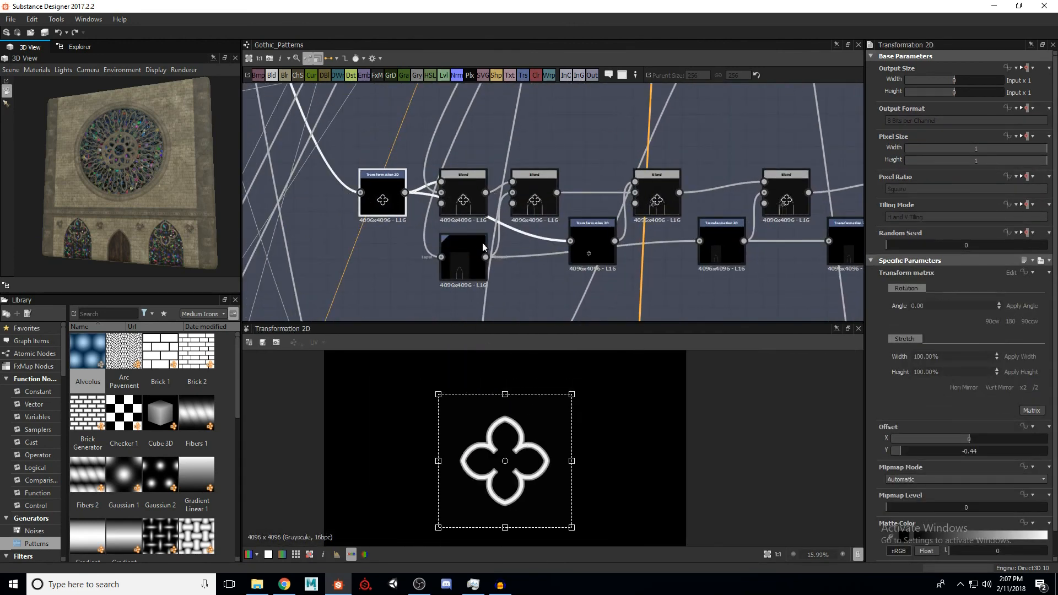
pyautogui.doubleClick(468, 201)
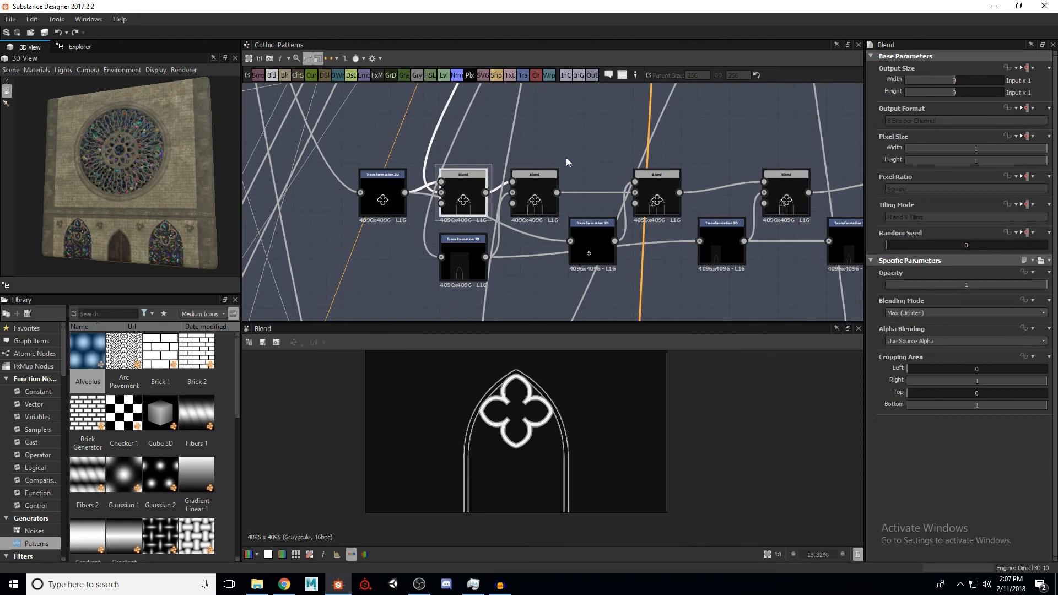
pyautogui.doubleClick(471, 257)
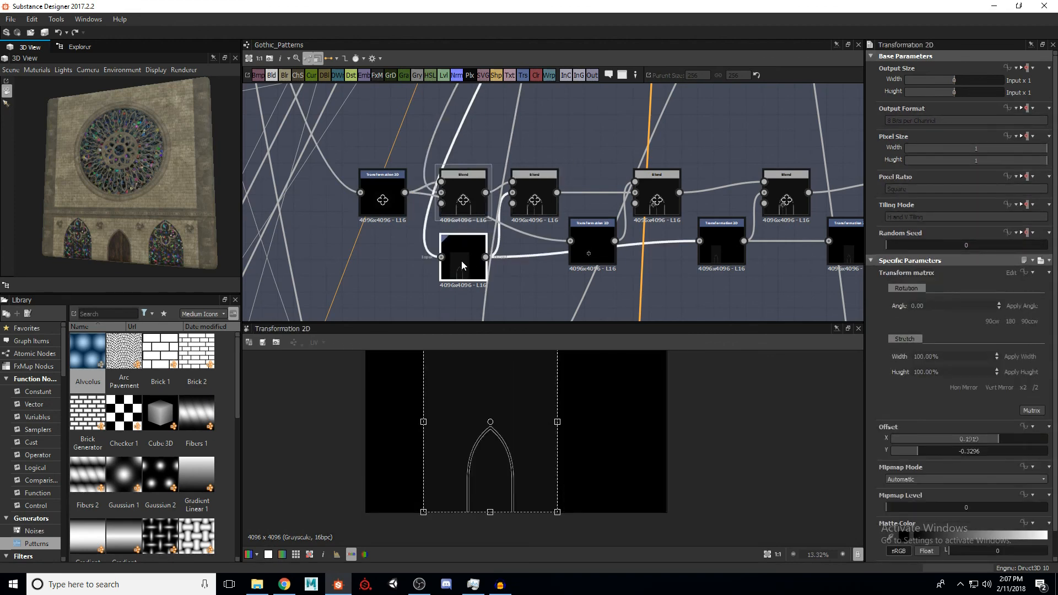
pyautogui.doubleClick(542, 199)
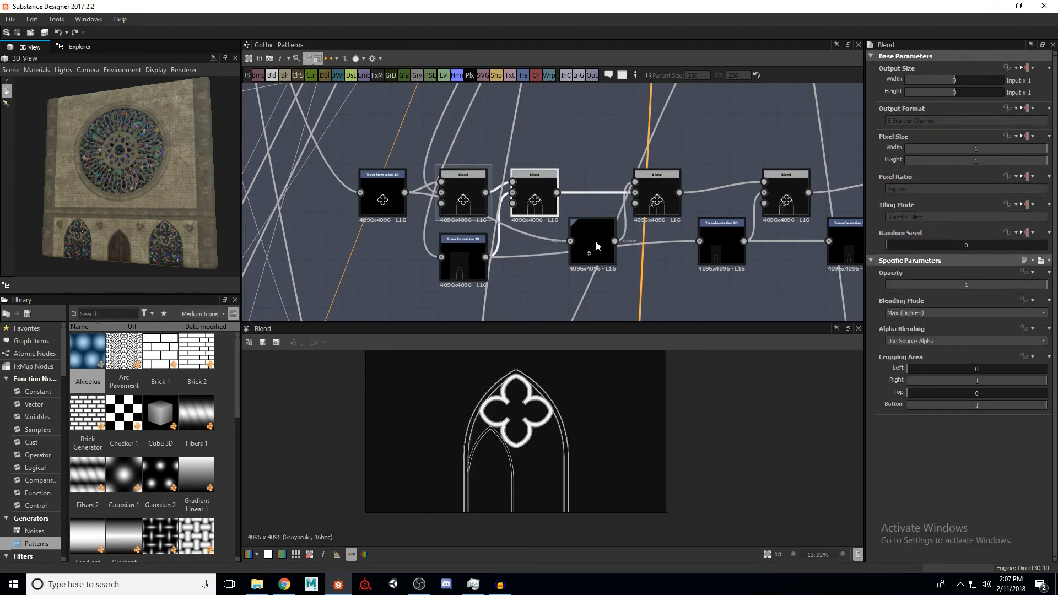
# Step: Preview the nodes that add the small quatrefoil and the first narrow inner arch to one half of the window
pyautogui.doubleClick(596, 241)
pyautogui.click(647, 211)
pyautogui.moveTo(695, 235); pyautogui.dragTo(582, 252, button='middle')
pyautogui.doubleClick(569, 202)
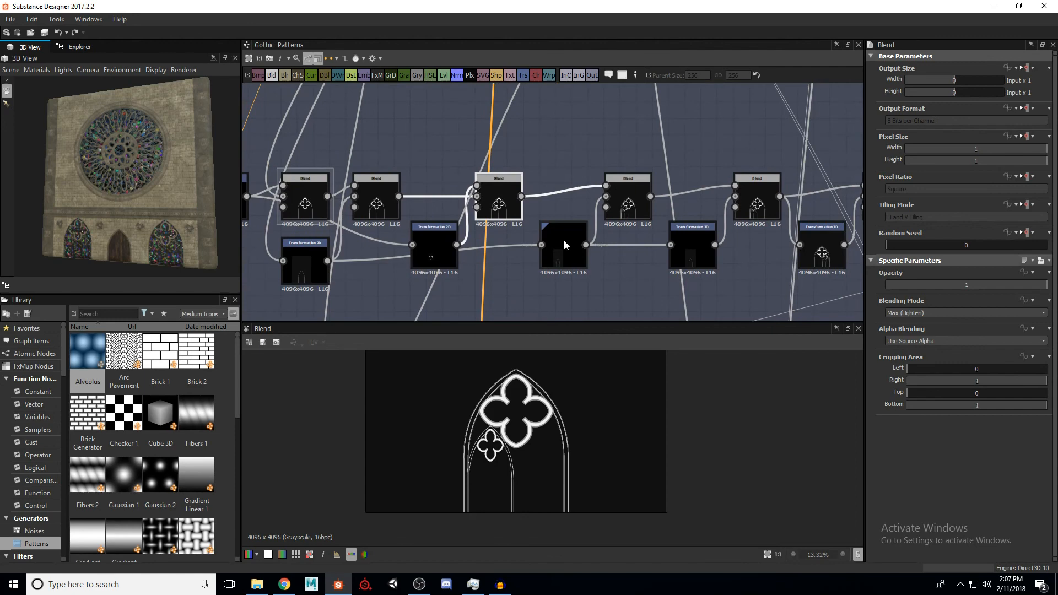
pyautogui.doubleClick(563, 240)
pyautogui.doubleClick(628, 205)
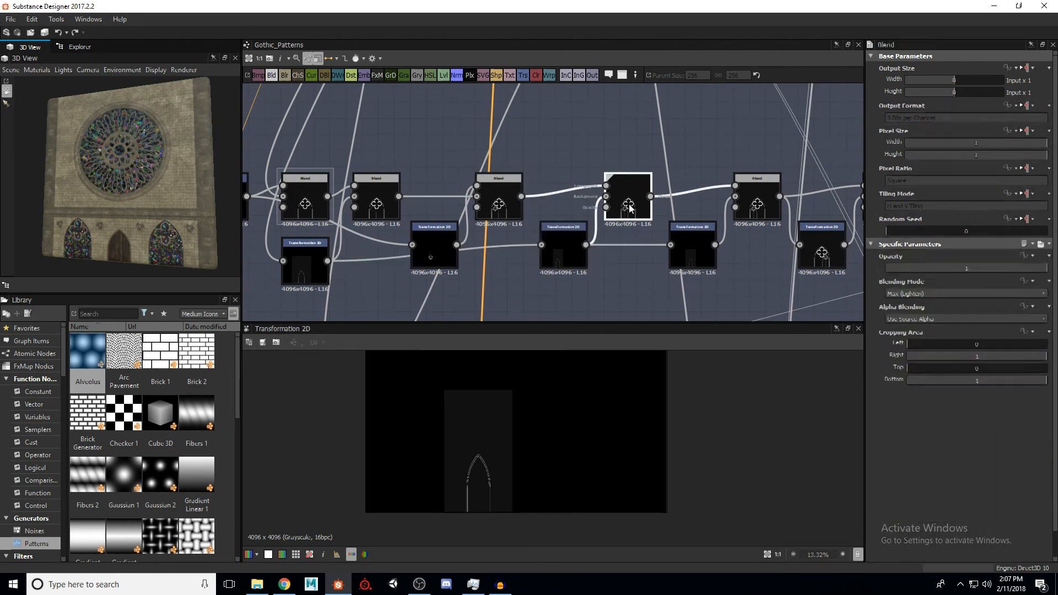
pyautogui.moveTo(680, 295); pyautogui.dragTo(648, 293, button='middle')
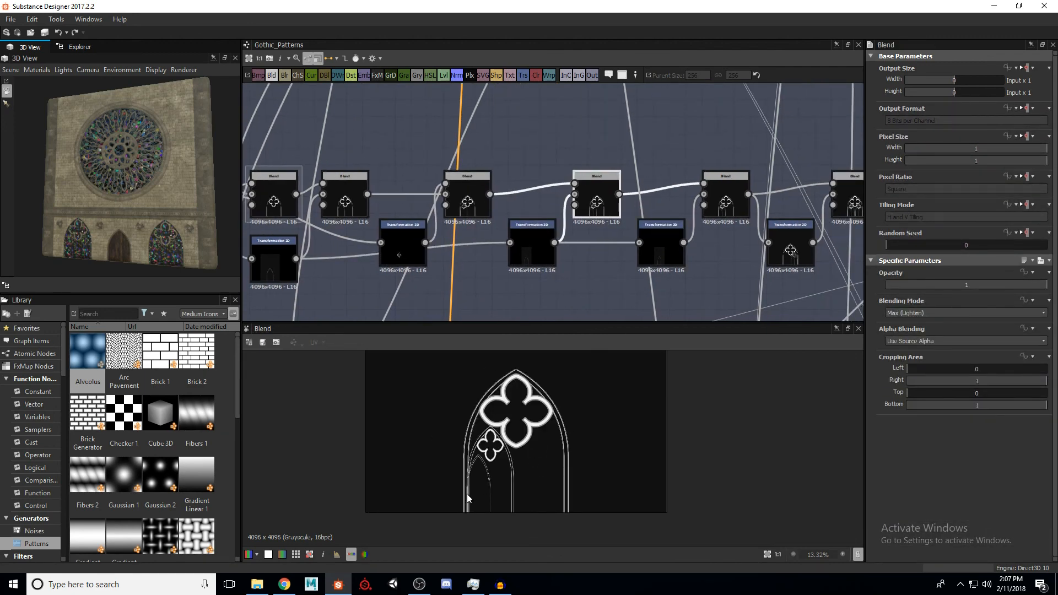
# Step: Preview the next Blend, the mirrored Transformation 2D and the Blend joining both halves, and examine the complete window tracery
pyautogui.moveTo(710, 221); pyautogui.dragTo(549, 223, button='middle')
pyautogui.doubleClick(495, 200)
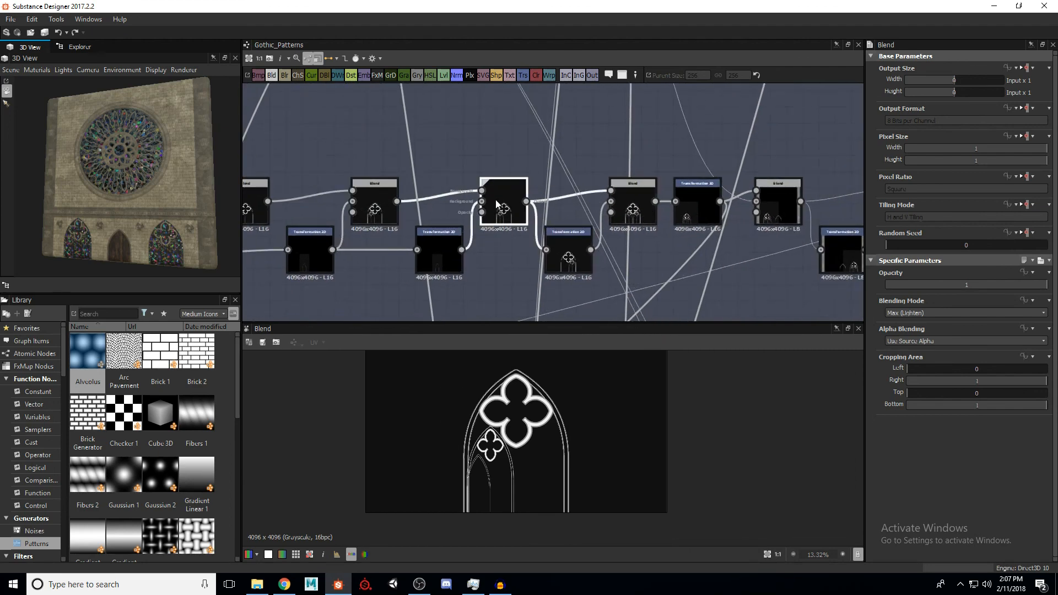
pyautogui.doubleClick(577, 254)
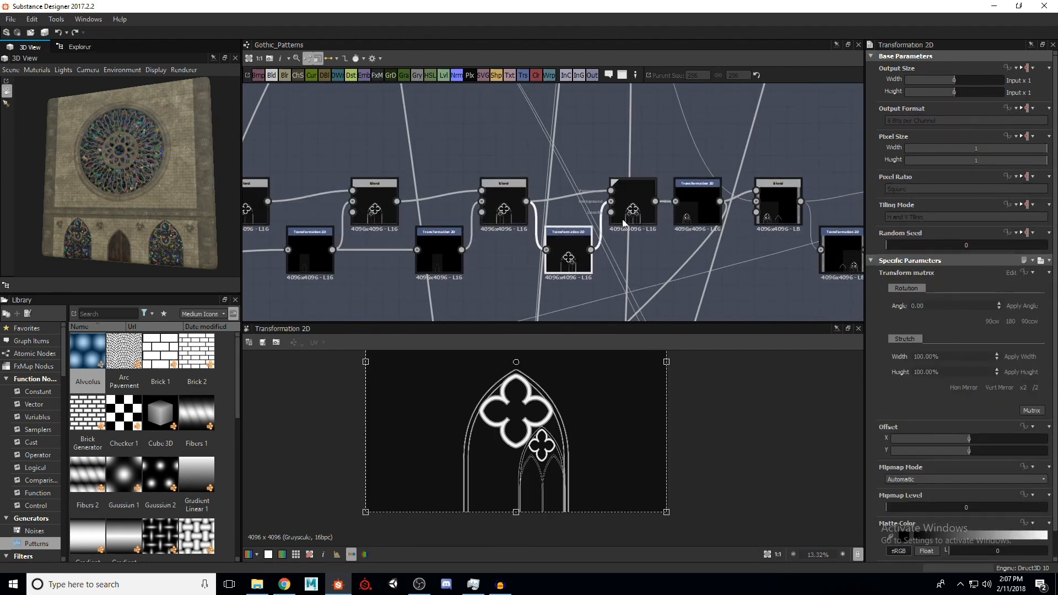
pyautogui.doubleClick(632, 205)
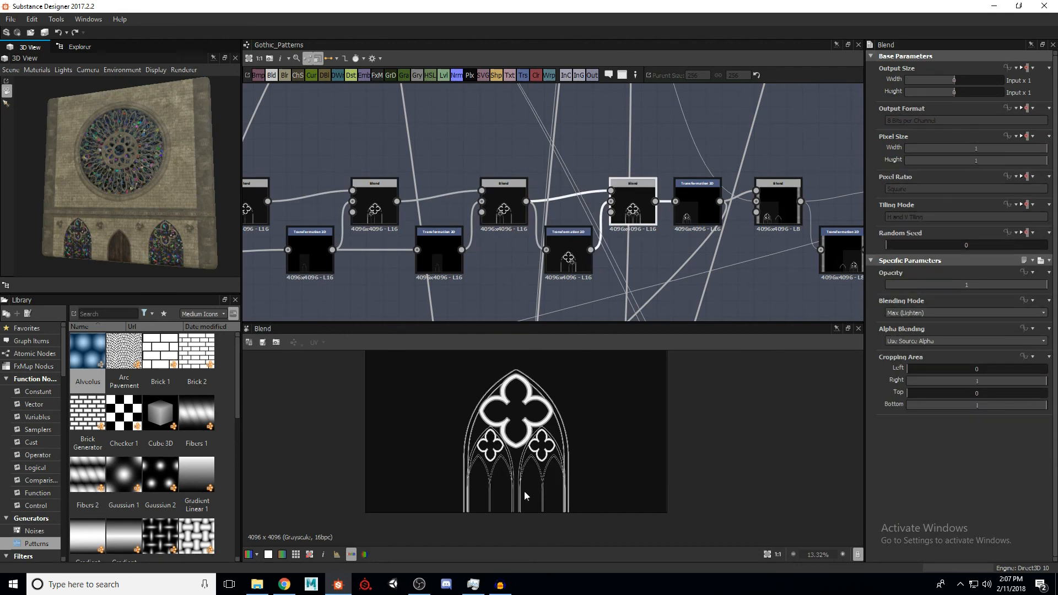
pyautogui.scroll(4, 508, 457)
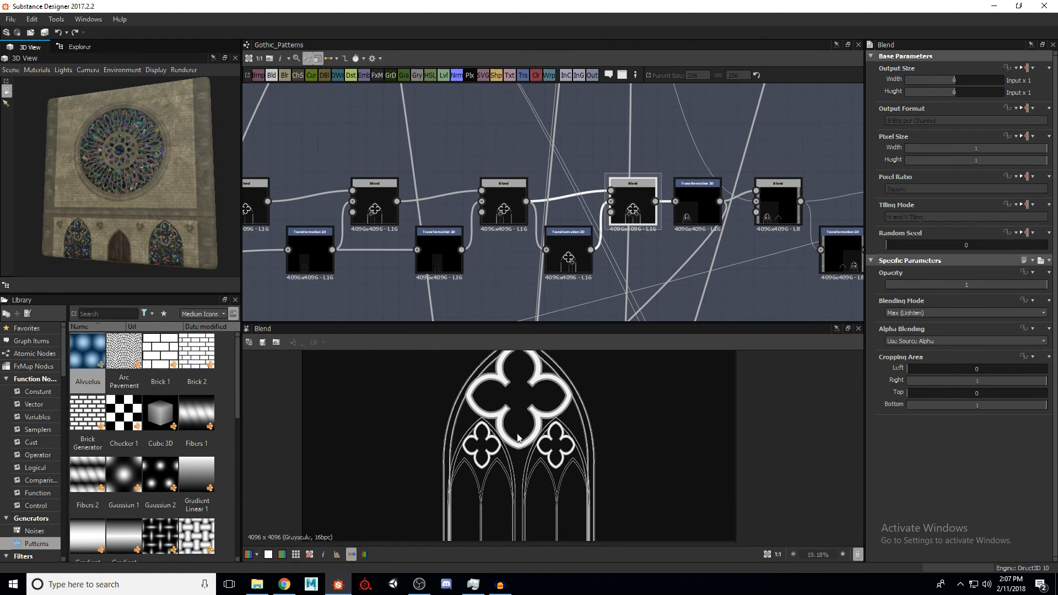
# Step: Preview the Copy Blend that combines the rose window with the lower ornament and examine the arched windows and band
pyautogui.scroll(-10, 518, 439)
pyautogui.scroll(-3, 553, 246)
pyautogui.scroll(-4, 561, 266)
pyautogui.scroll(5, 518, 220)
pyautogui.moveTo(609, 258); pyautogui.dragTo(610, 208, button='middle')
pyautogui.moveTo(729, 232); pyautogui.dragTo(674, 221, button='middle')
pyautogui.scroll(1, 674, 220)
pyautogui.doubleClick(671, 207)
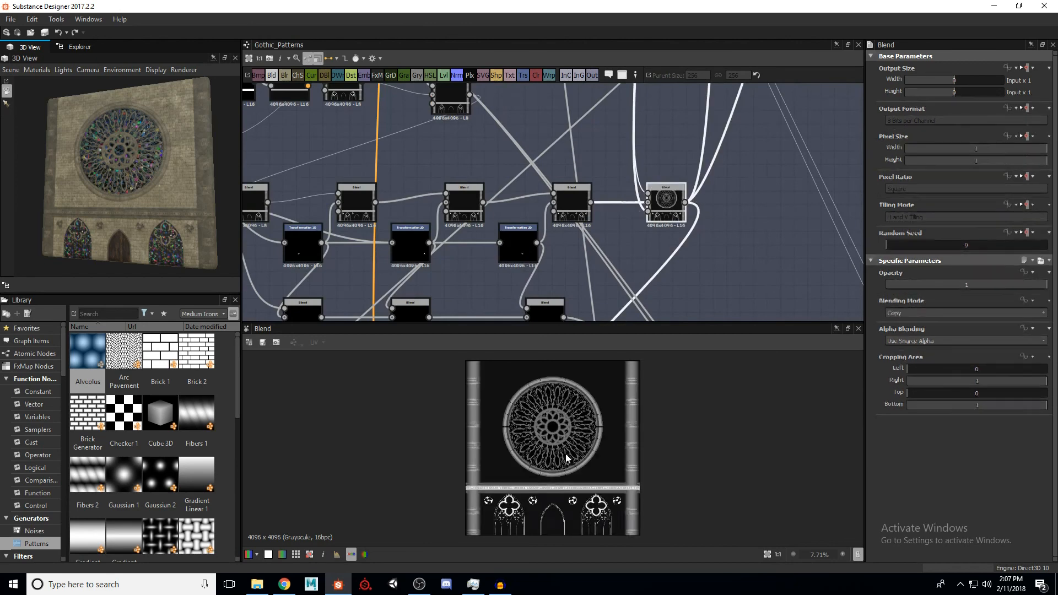
pyautogui.scroll(6, 551, 489)
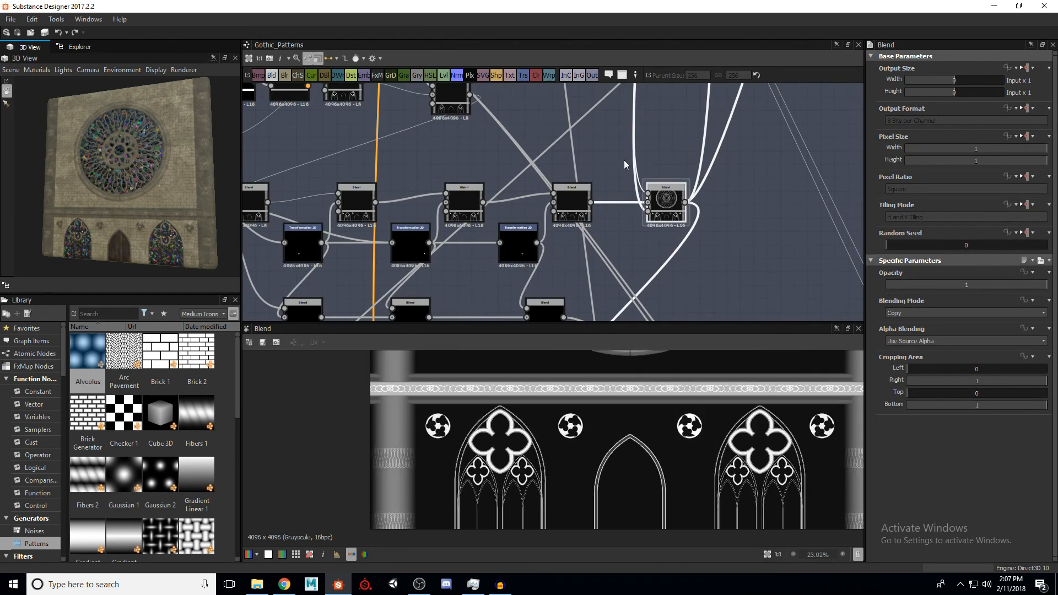
pyautogui.scroll(-4, 624, 159)
# Step: Examine the wooden arched door and the surrounding wall in the 3D view
pyautogui.scroll(5, 185, 209)
pyautogui.scroll(5, 180, 175)
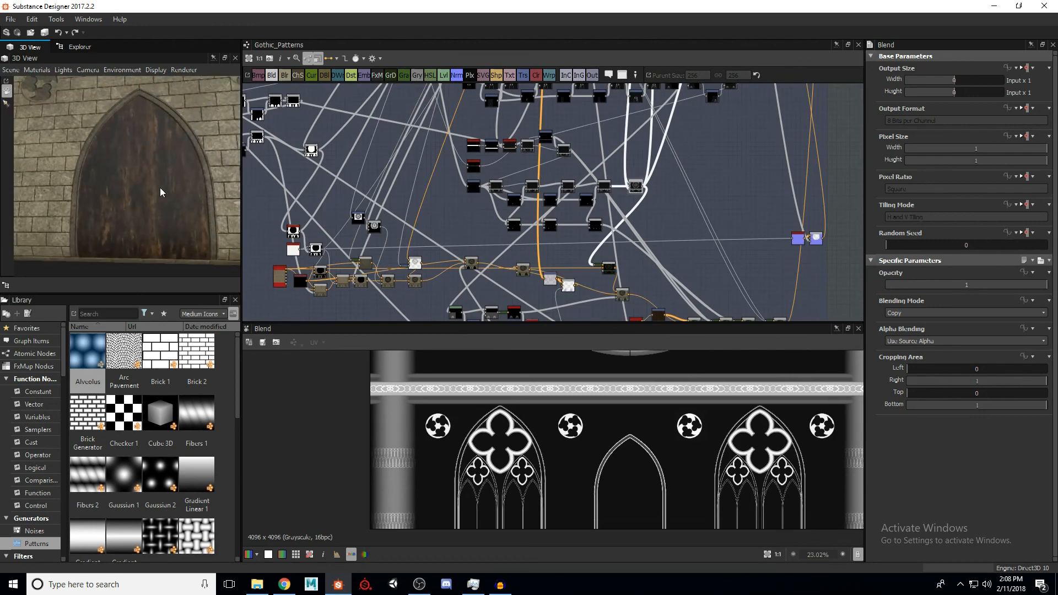
pyautogui.scroll(-6, 159, 187)
pyautogui.scroll(3, 153, 194)
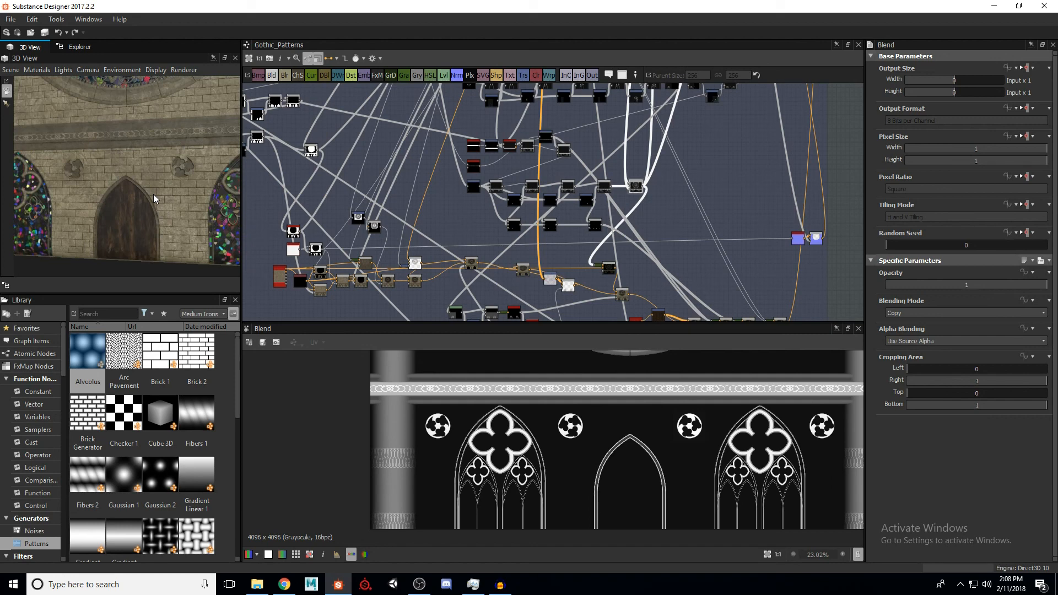
pyautogui.scroll(-8, 153, 193)
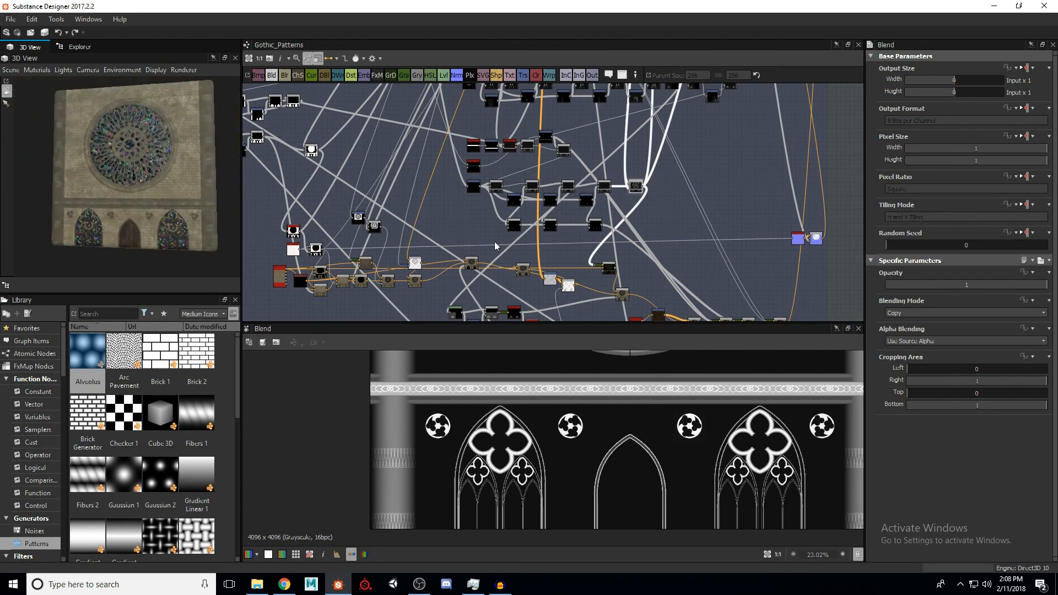
# Step: Preview the arched windows' stained glass Blend and the Transformation 2D supplying its coloured cell pattern
pyautogui.scroll(5, 495, 246)
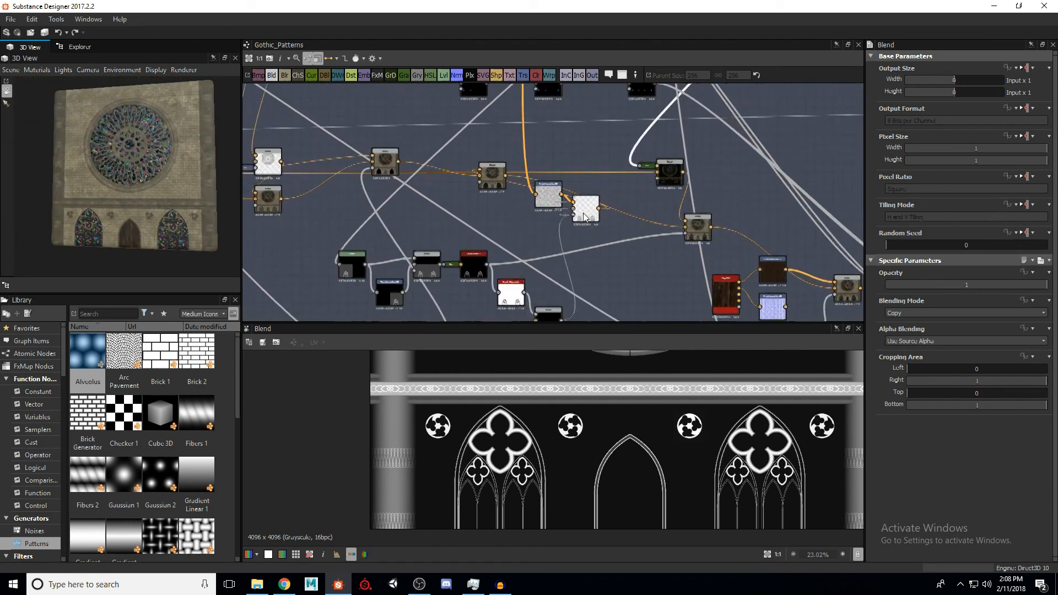
pyautogui.scroll(2, 585, 217)
pyautogui.scroll(3, 539, 472)
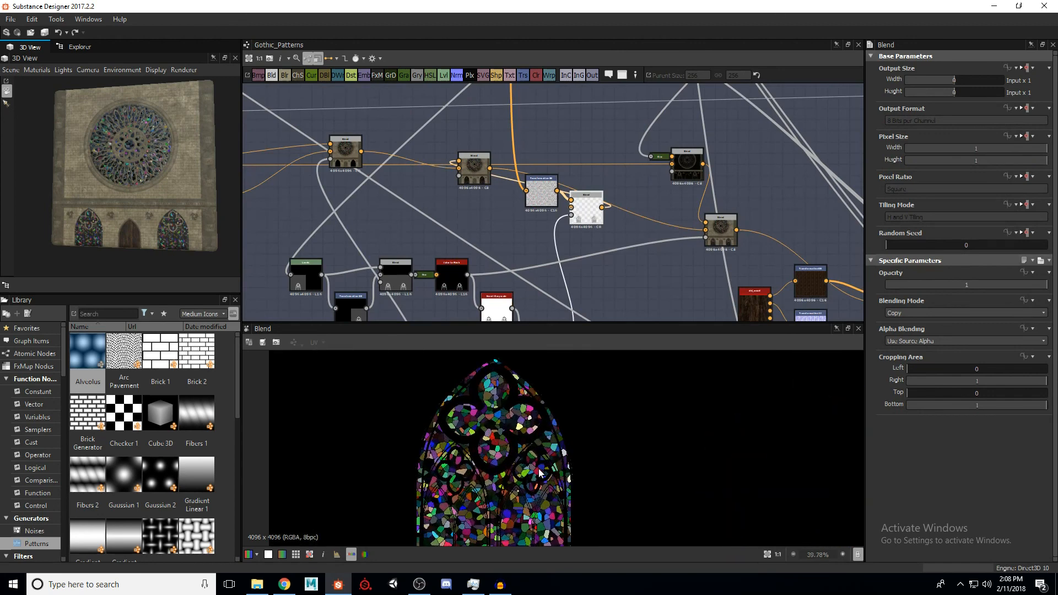
pyautogui.moveTo(527, 453); pyautogui.dragTo(526, 446, button='middle')
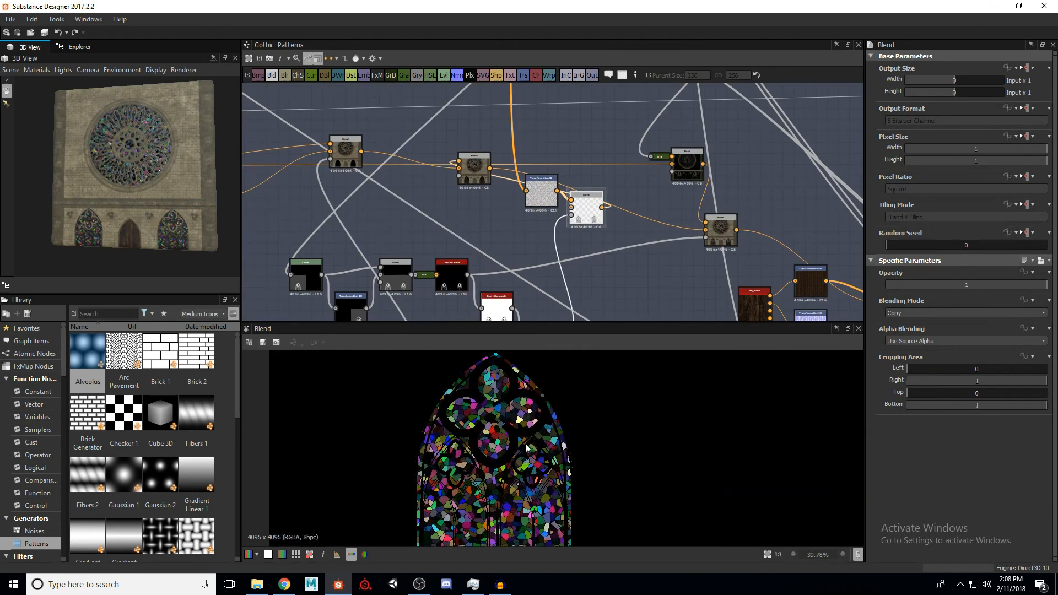
pyautogui.doubleClick(545, 187)
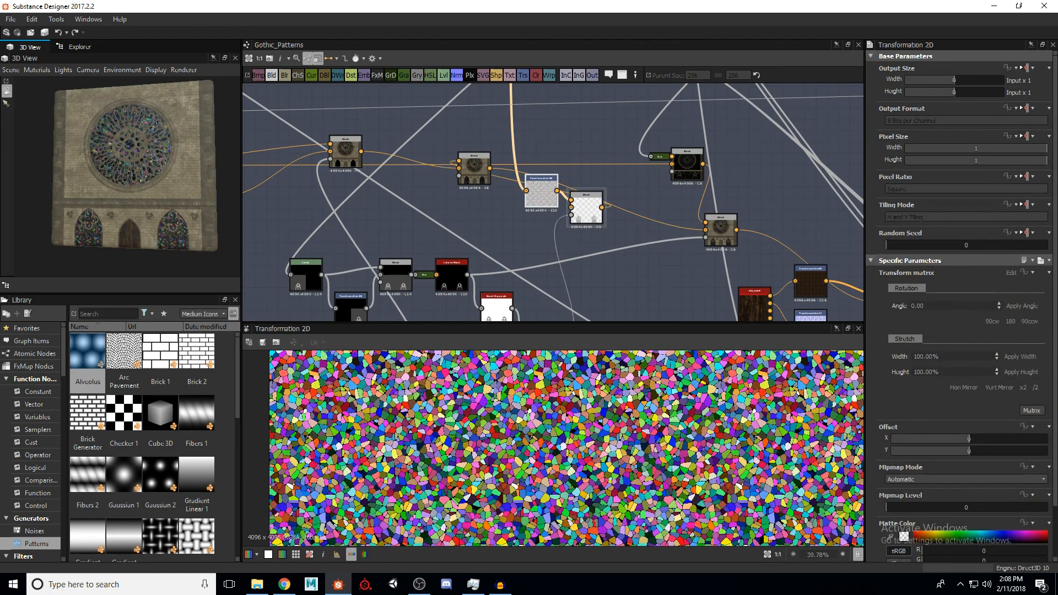
pyautogui.click(587, 210)
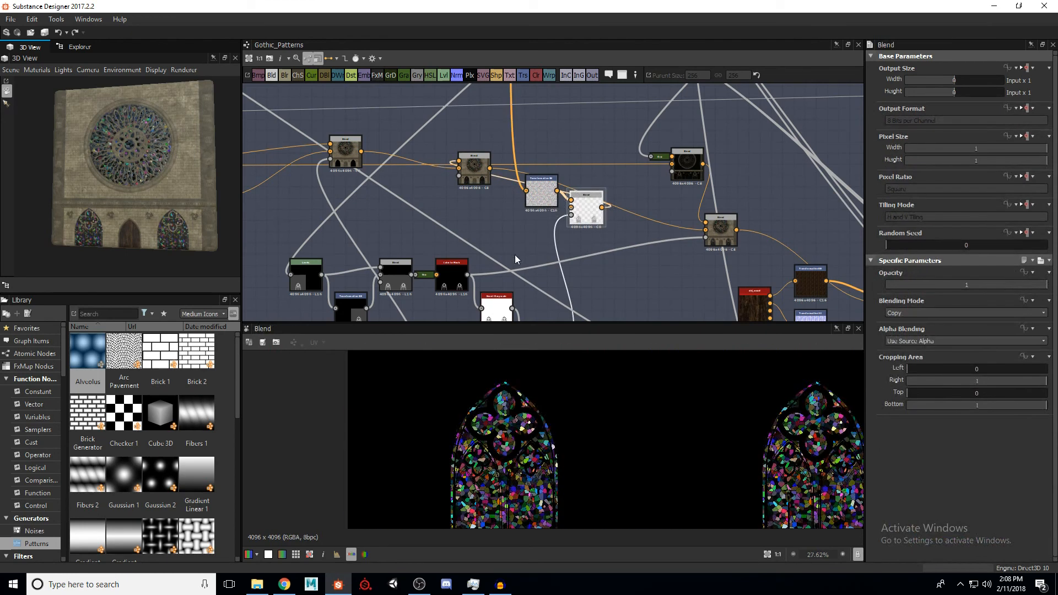
pyautogui.moveTo(515, 254); pyautogui.dragTo(531, 190, button='middle')
pyautogui.scroll(2, 546, 433)
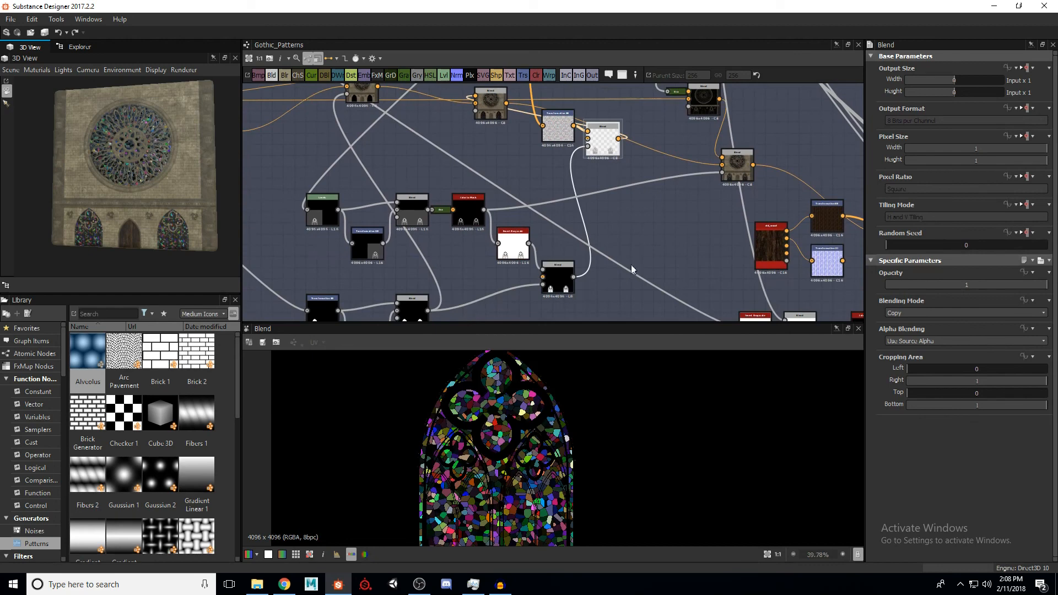
# Step: Look over the sections of the whole graph and view the wall from different angles in the 3D view
pyautogui.scroll(-5, 550, 219)
pyautogui.scroll(-6, 559, 226)
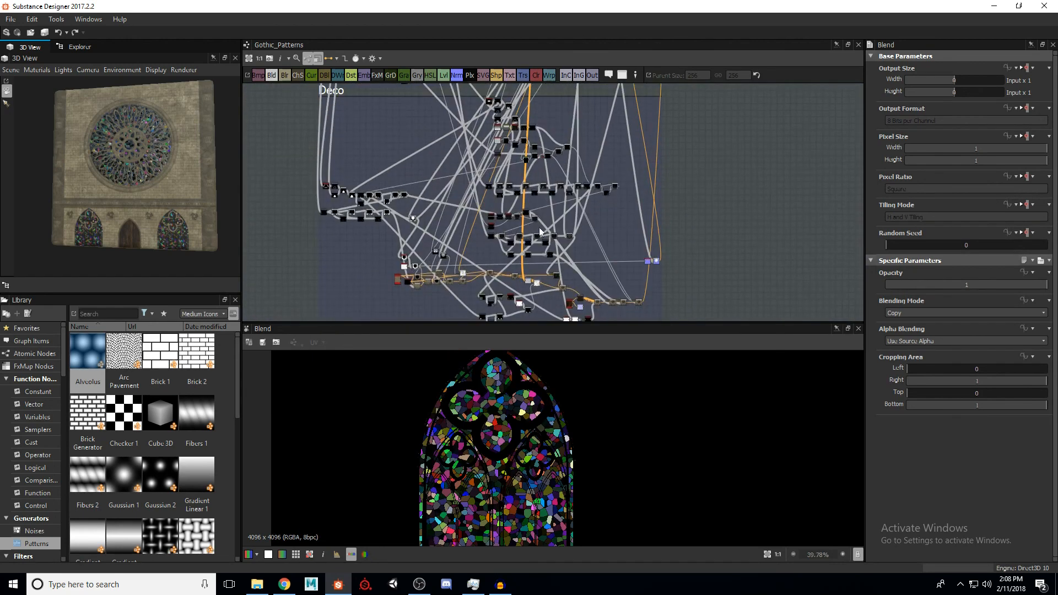
pyautogui.scroll(4, 539, 253)
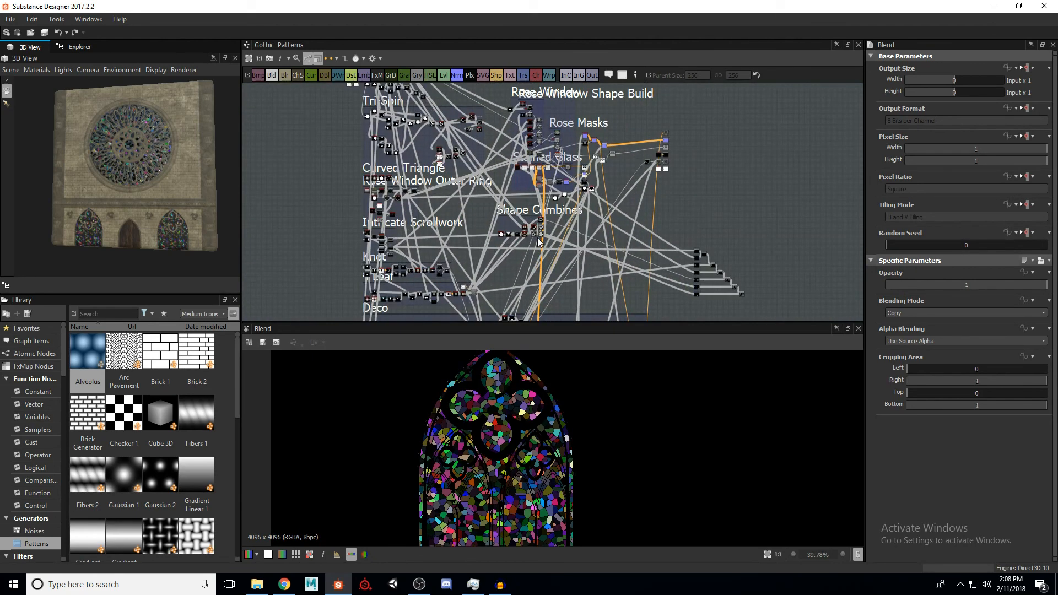
pyautogui.moveTo(161, 187)
pyautogui.mouseDown()
pyautogui.moveTo(151, 197)
pyautogui.moveTo(186, 190)
pyautogui.moveTo(177, 197)
pyautogui.mouseUp()
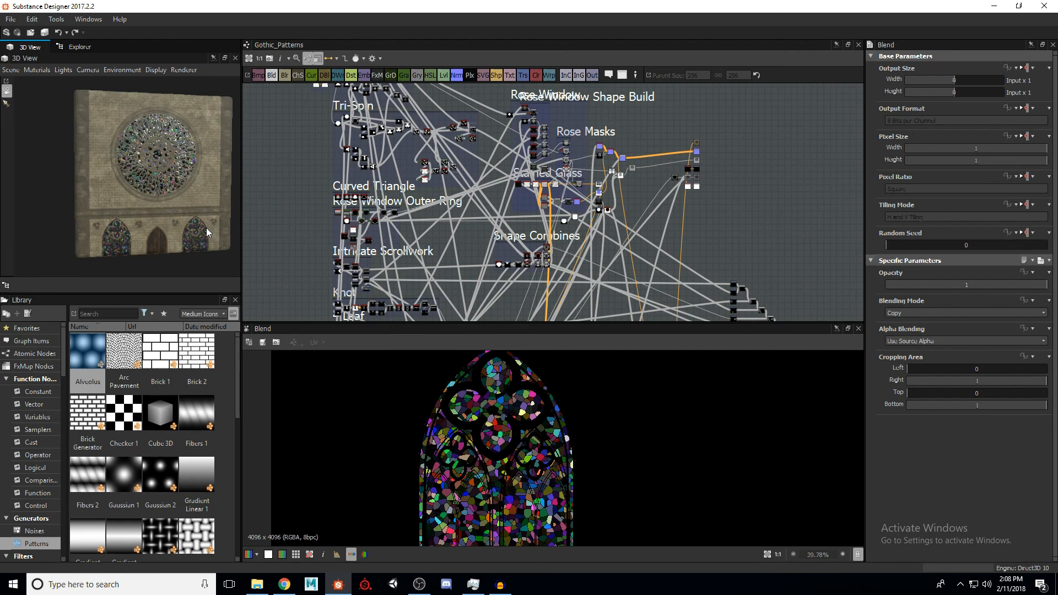
pyautogui.moveTo(206, 228); pyautogui.dragTo(183, 215)
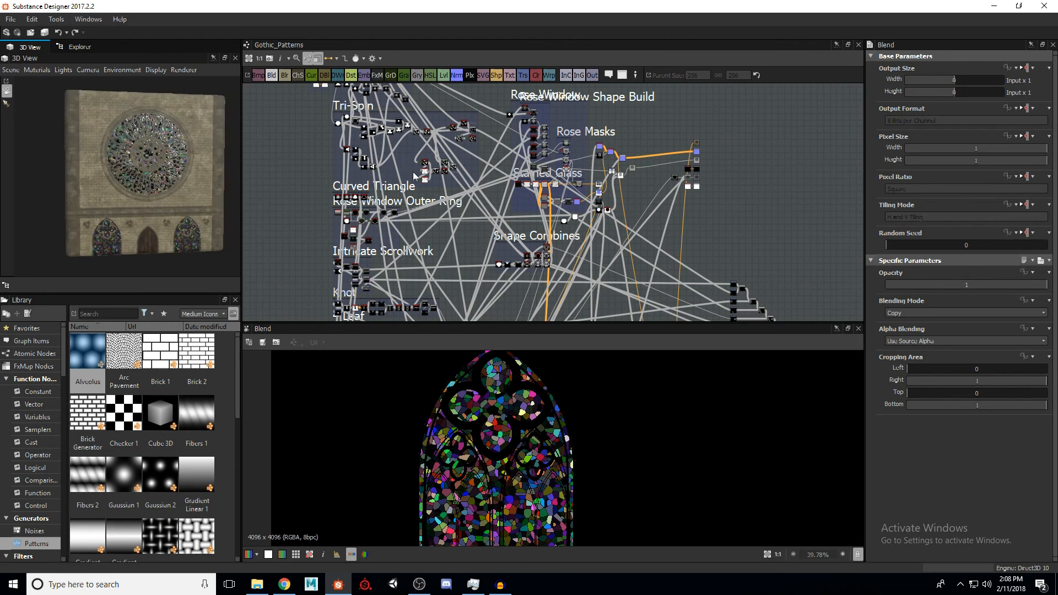
pyautogui.scroll(-1, 482, 238)
pyautogui.scroll(-3, 484, 238)
pyautogui.scroll(3, 485, 239)
pyautogui.scroll(-1, 485, 243)
pyautogui.moveTo(130, 161); pyautogui.dragTo(166, 164)
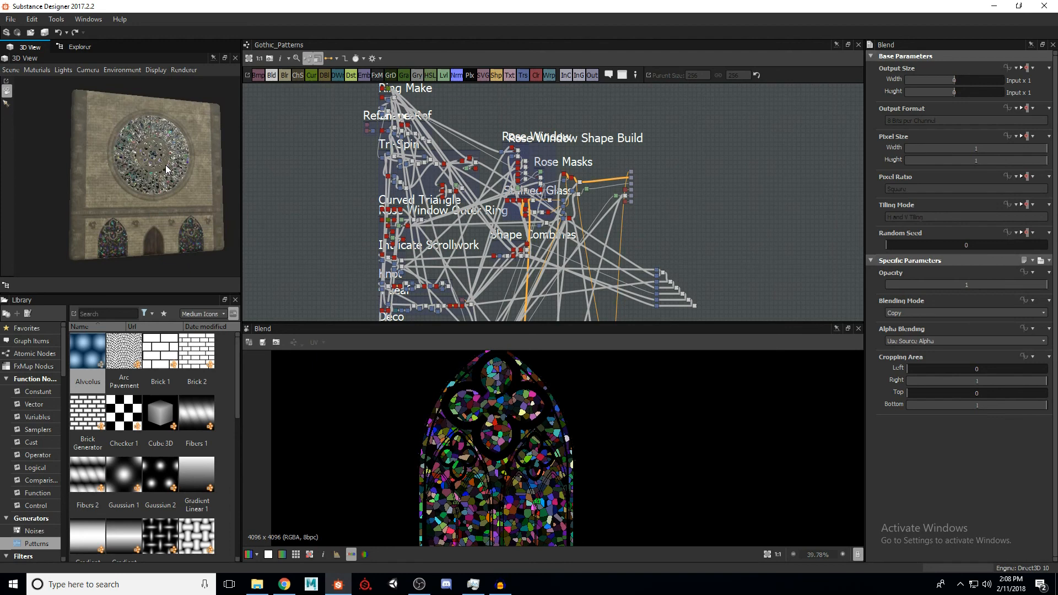
# Step: Preview the Height output, examine the rose window and columns, and view the wall from another angle in 3D
pyautogui.scroll(6, 647, 236)
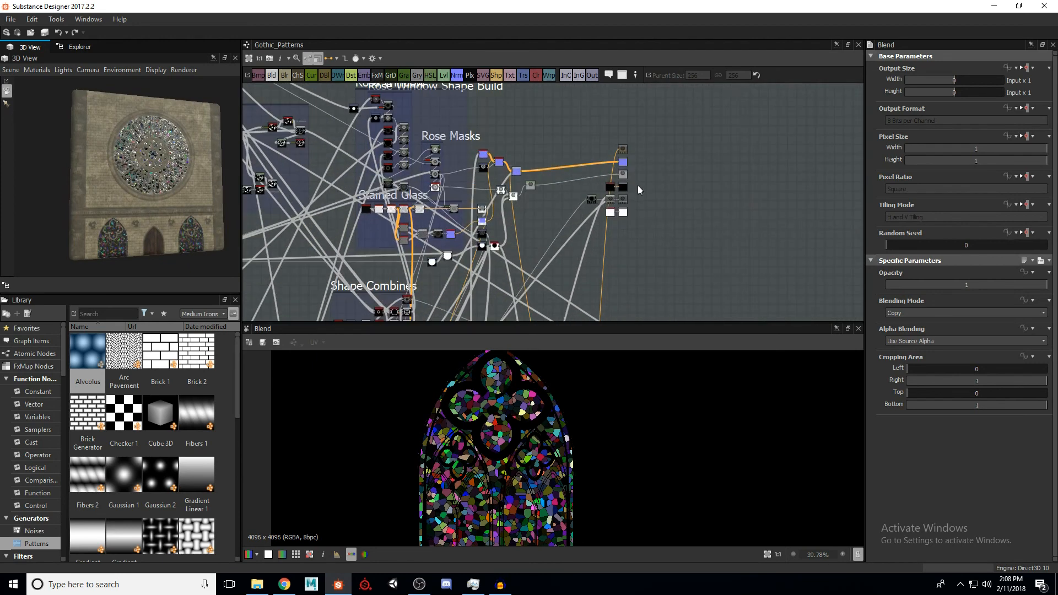
pyautogui.doubleClick(615, 210)
pyautogui.scroll(-7, 571, 414)
pyautogui.moveTo(576, 415); pyautogui.dragTo(585, 477, button='middle')
pyautogui.scroll(3, 587, 445)
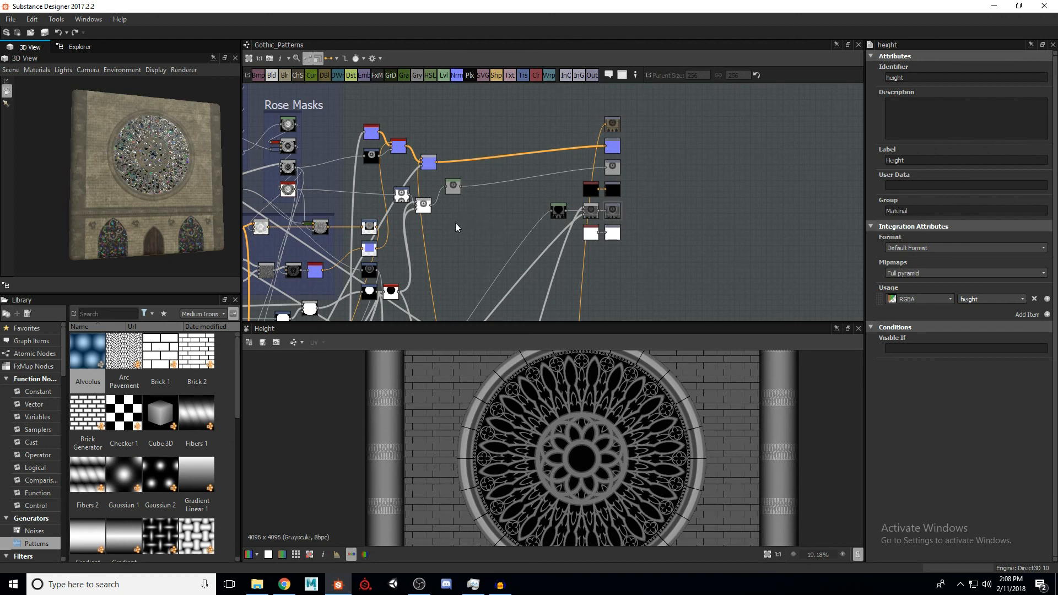
pyautogui.moveTo(233, 195); pyautogui.dragTo(184, 196)
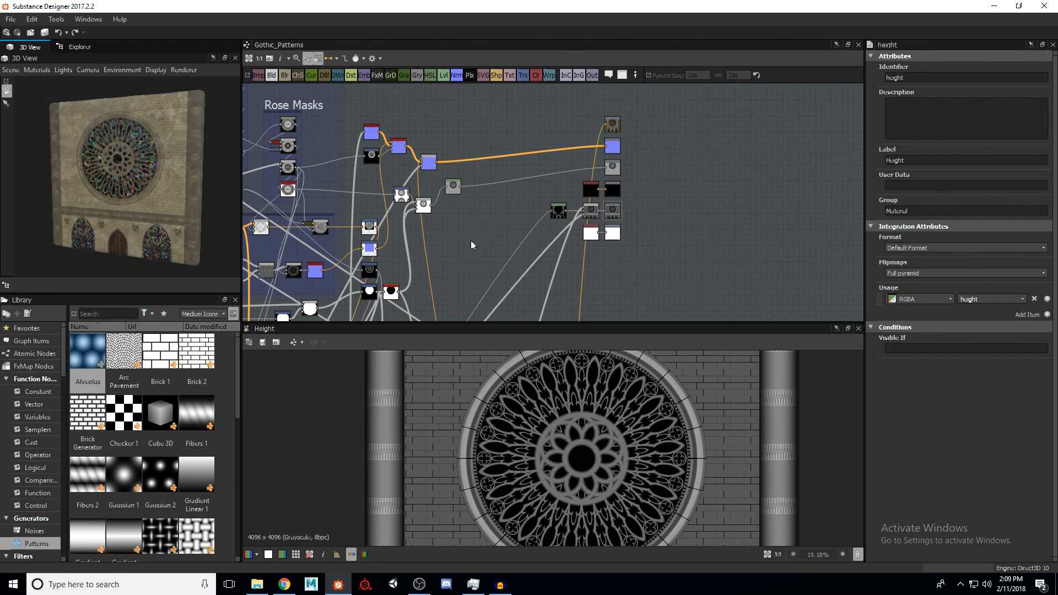